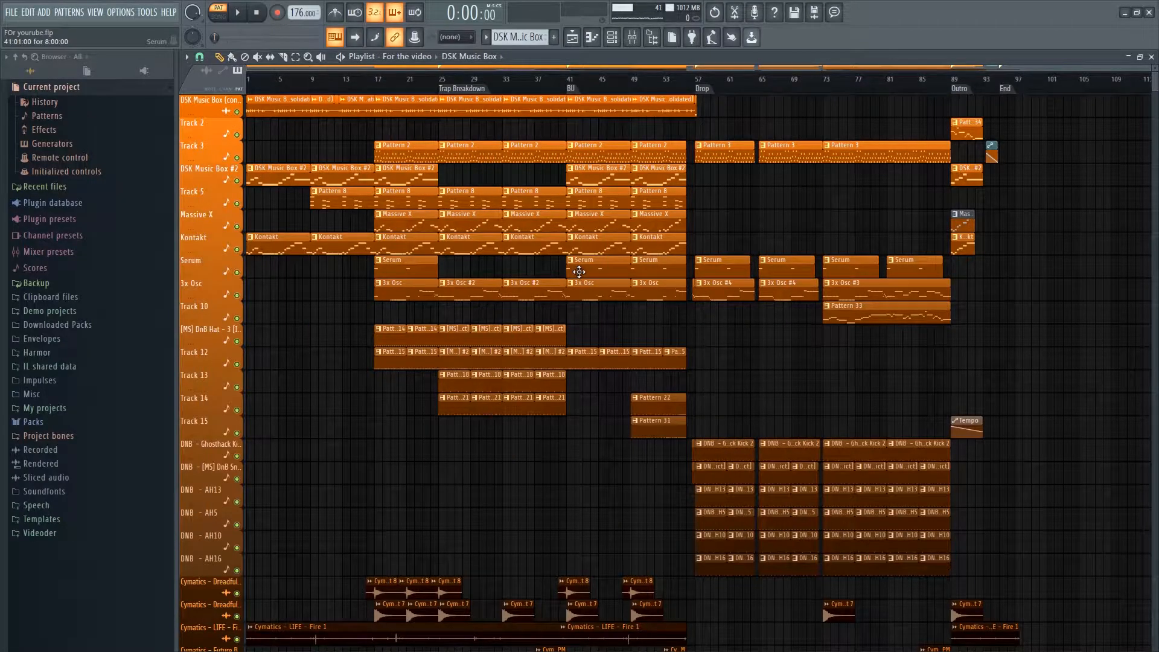
Examine the playlist arrangement from the intro to the outro, including the drum and effect tracks.
scroll(731, 305, down, 6)
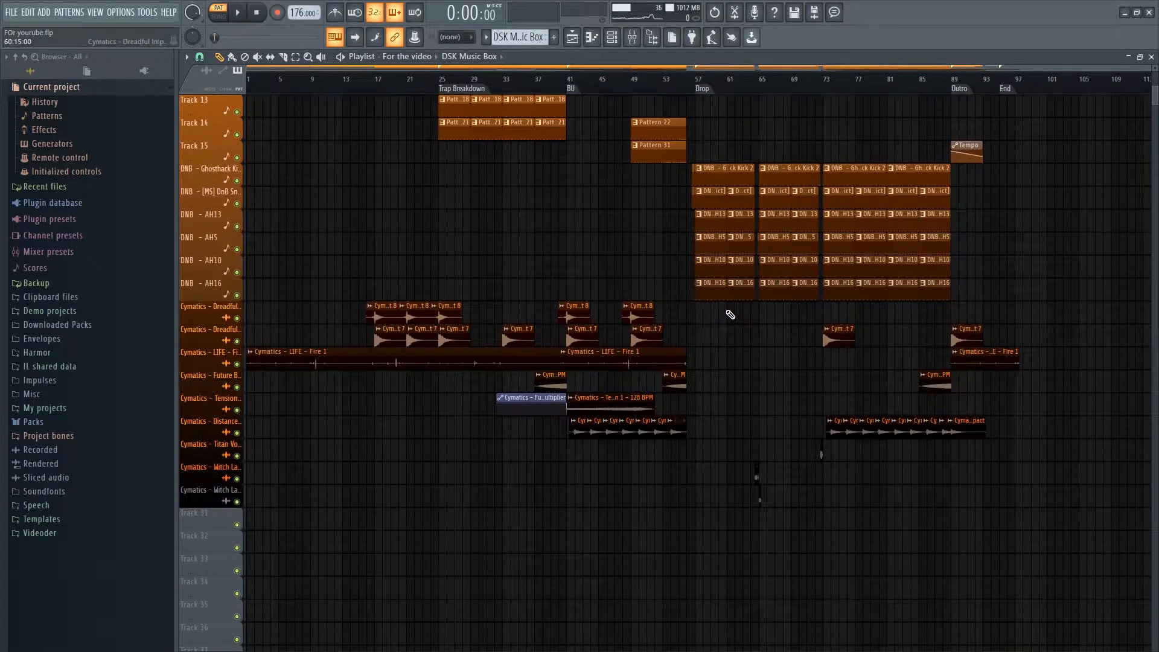
scroll(727, 477, up, 6)
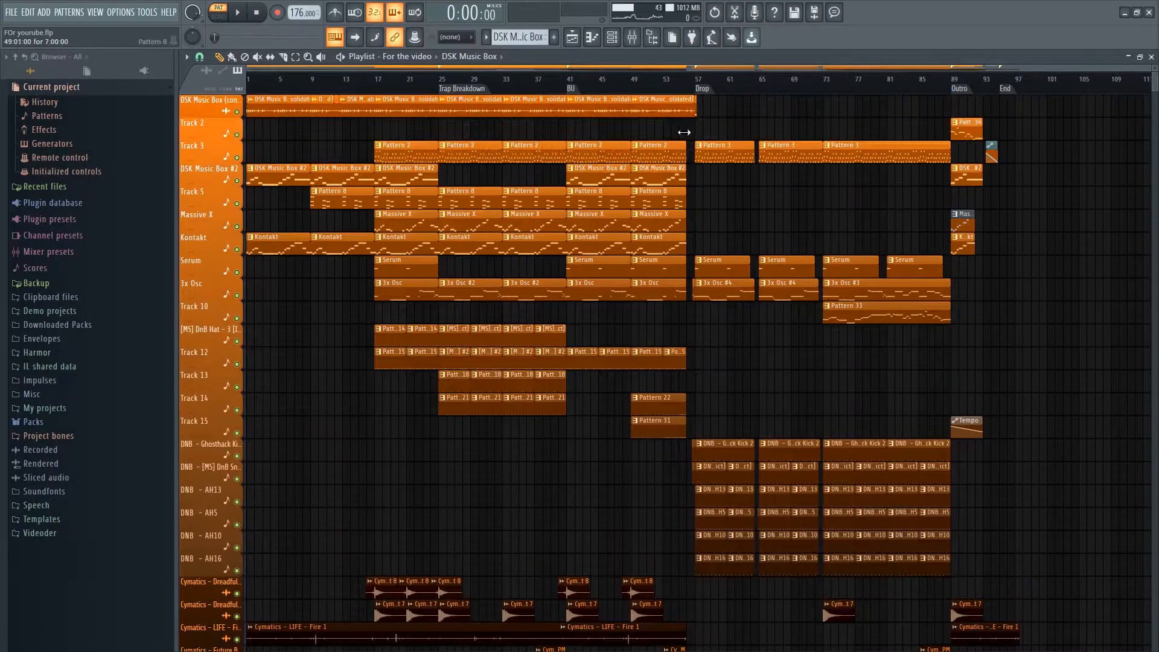
scroll(677, 260, down, 3)
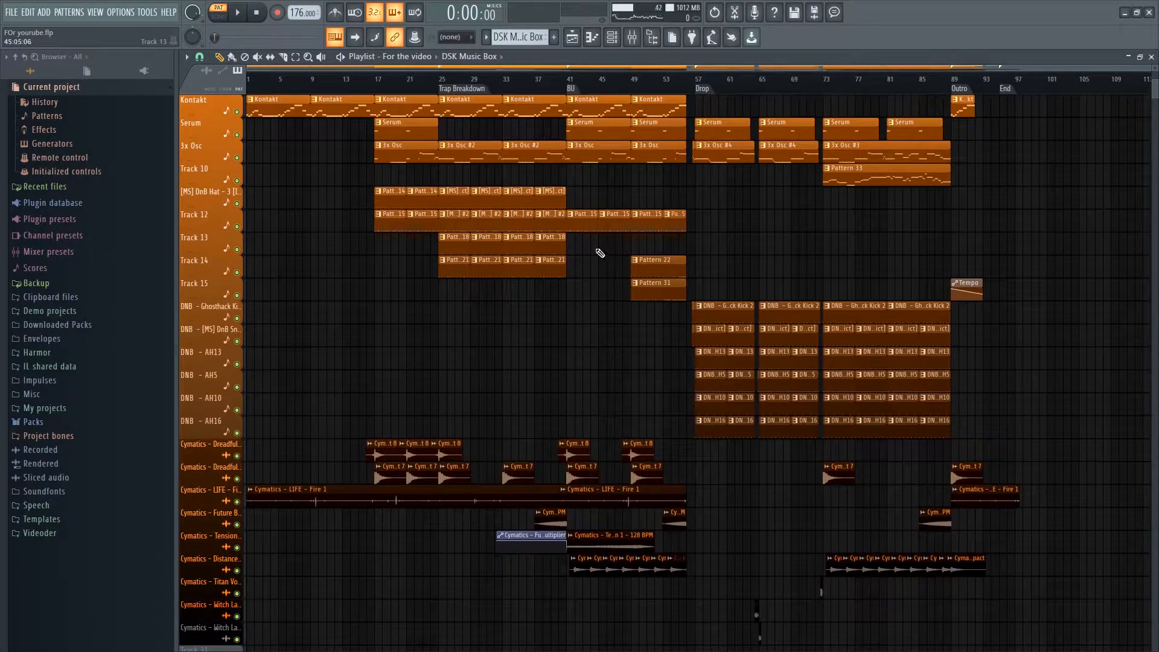
scroll(600, 187, up, 3)
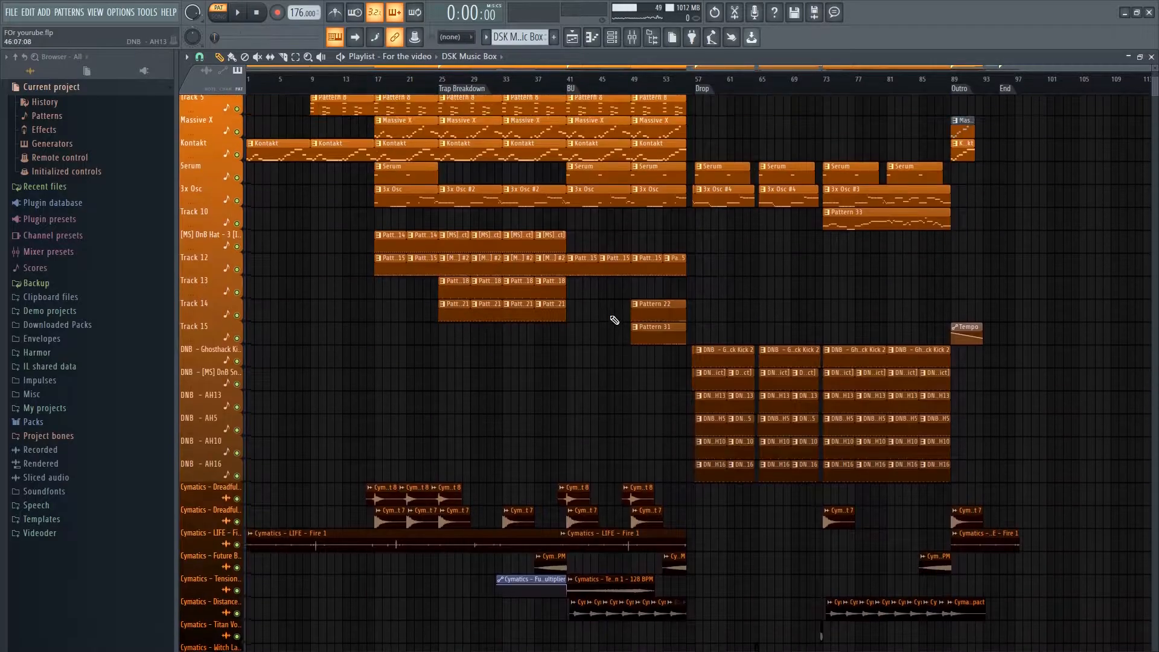
scroll(613, 321, up, 2)
scroll(684, 361, down, 2)
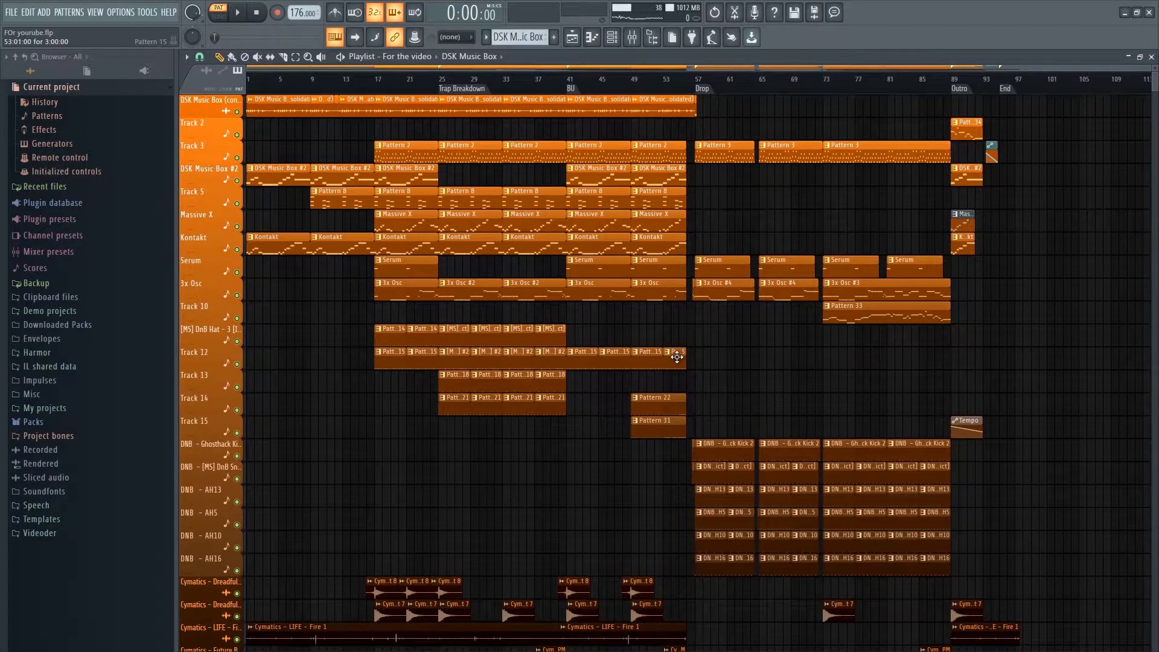
scroll(676, 357, up, 3)
scroll(1030, 473, down, 2)
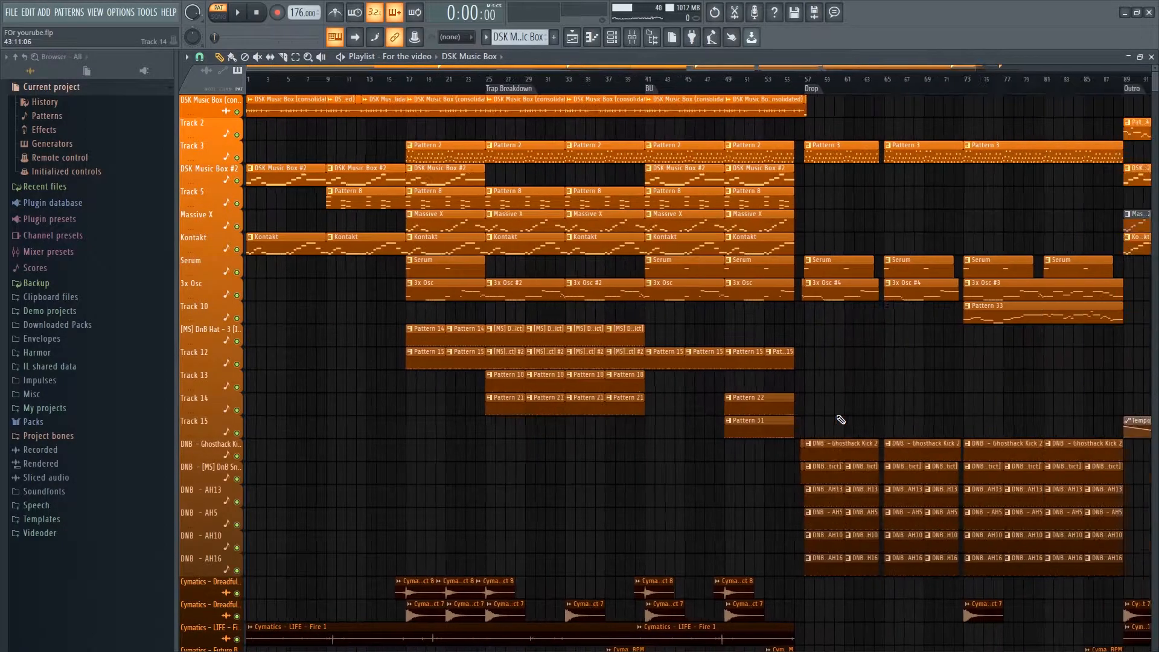
scroll(841, 420, down, 1)
Check the project info for the start date and time spent on the project, and close it.
click(124, 14)
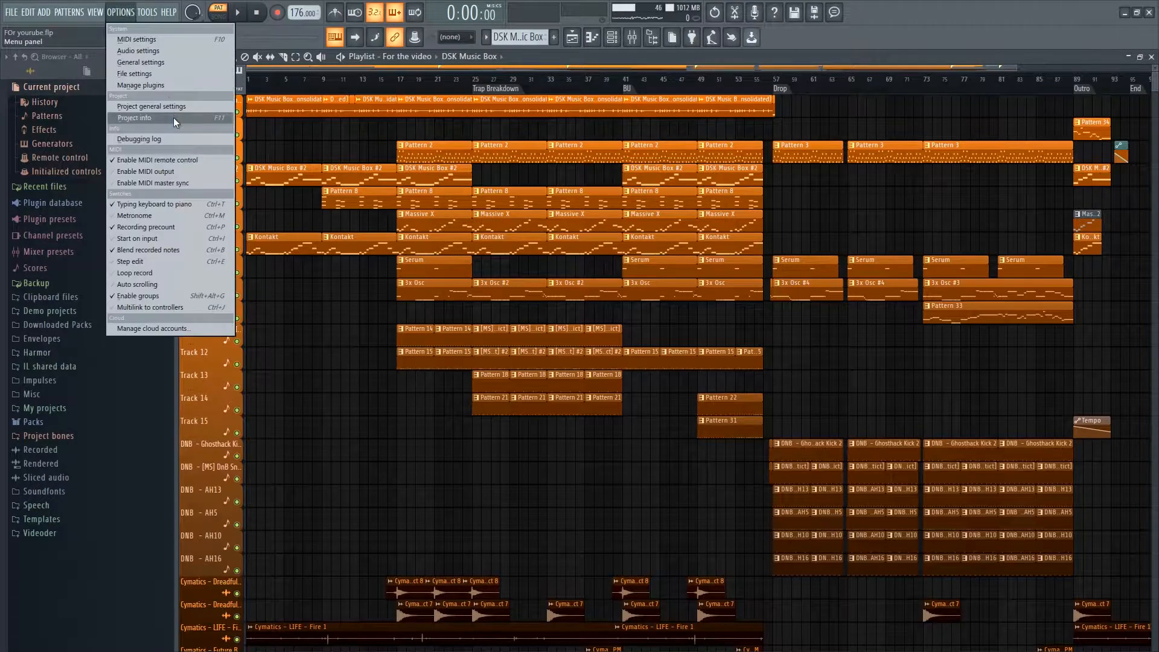
click(173, 117)
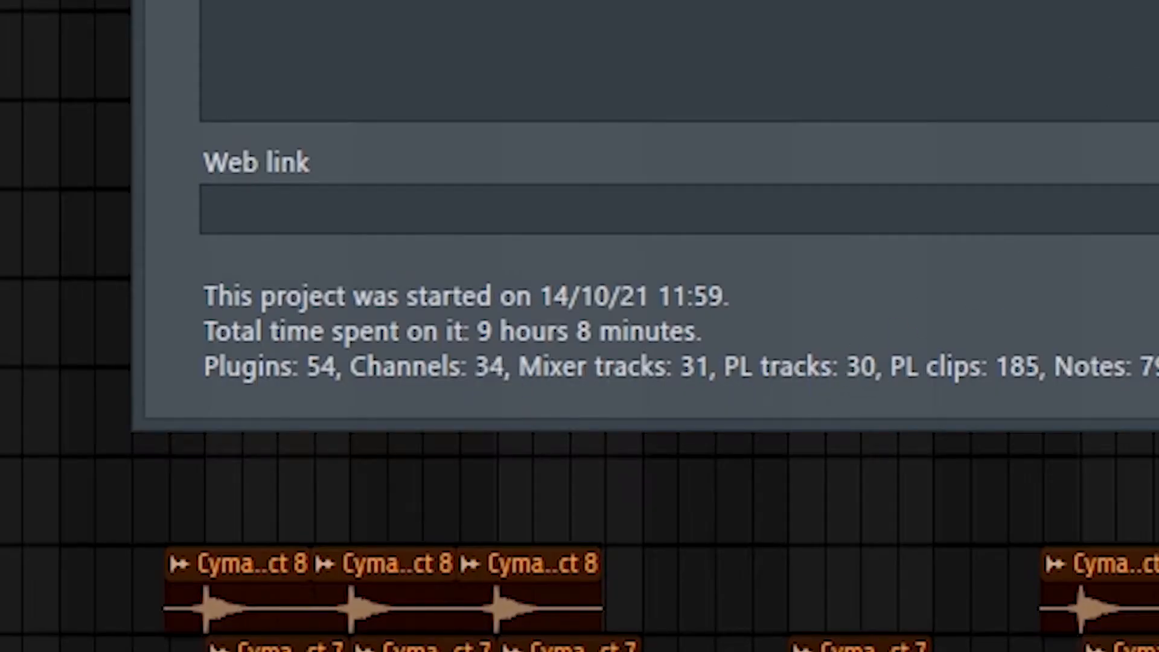
click(785, 108)
Switch playback to song mode, play the song briefly from the Trap Breakdown marker and stop it.
scroll(668, 368, down, 2)
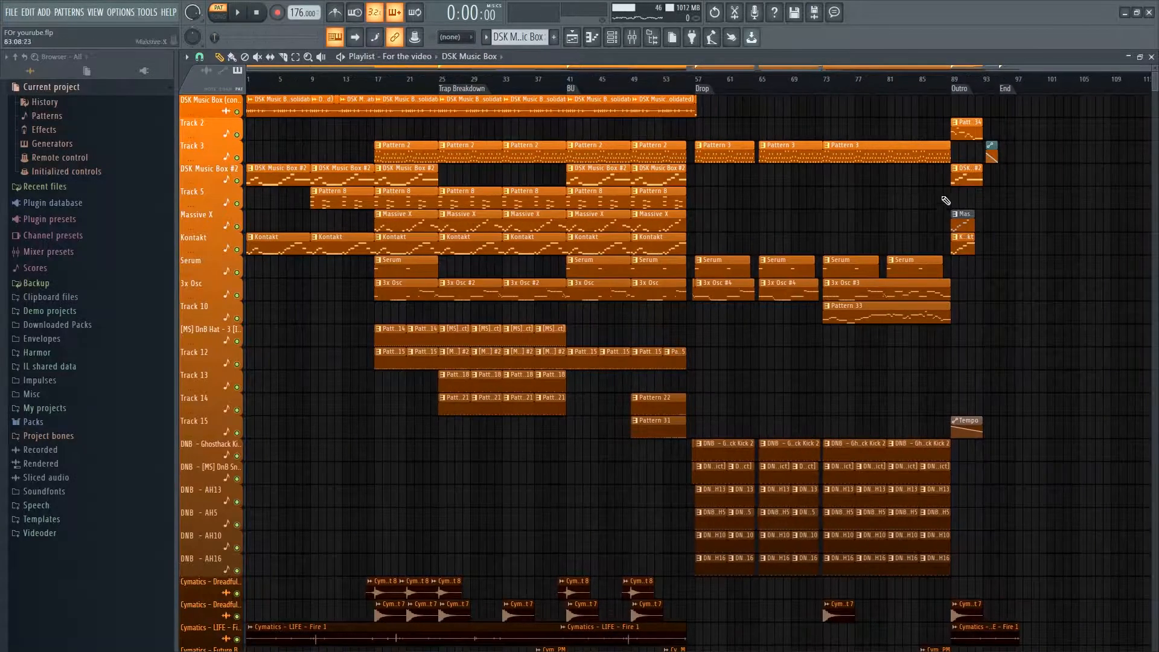
drag(1151, 68, 1007, 98)
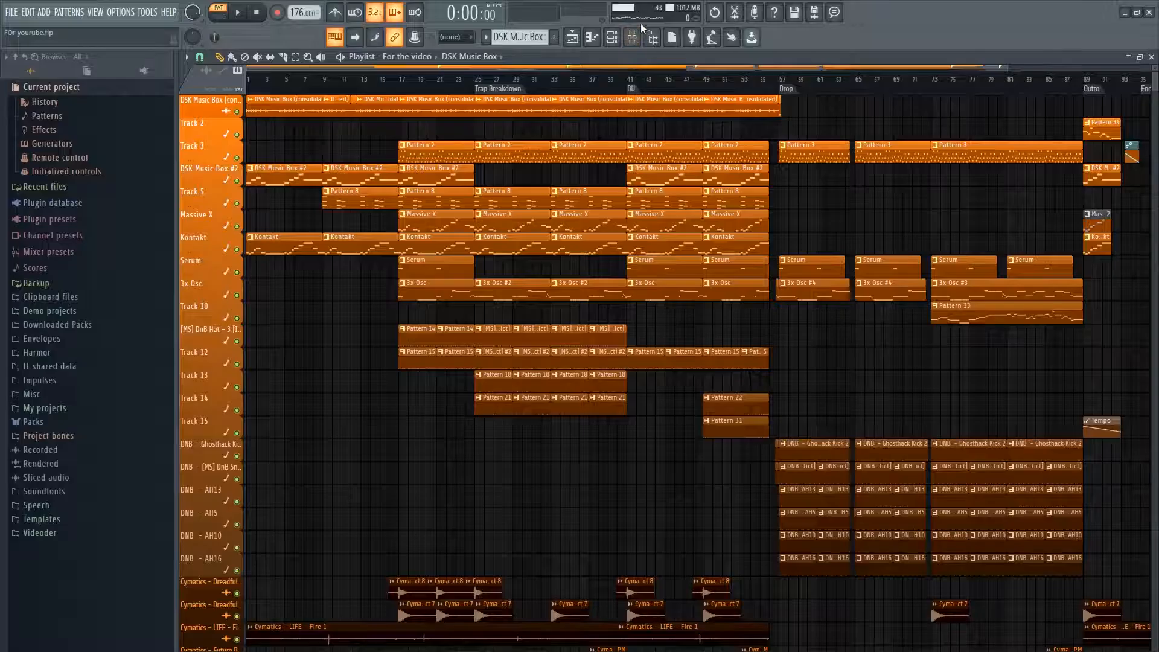
scroll(446, 143, up, 5)
click(511, 81)
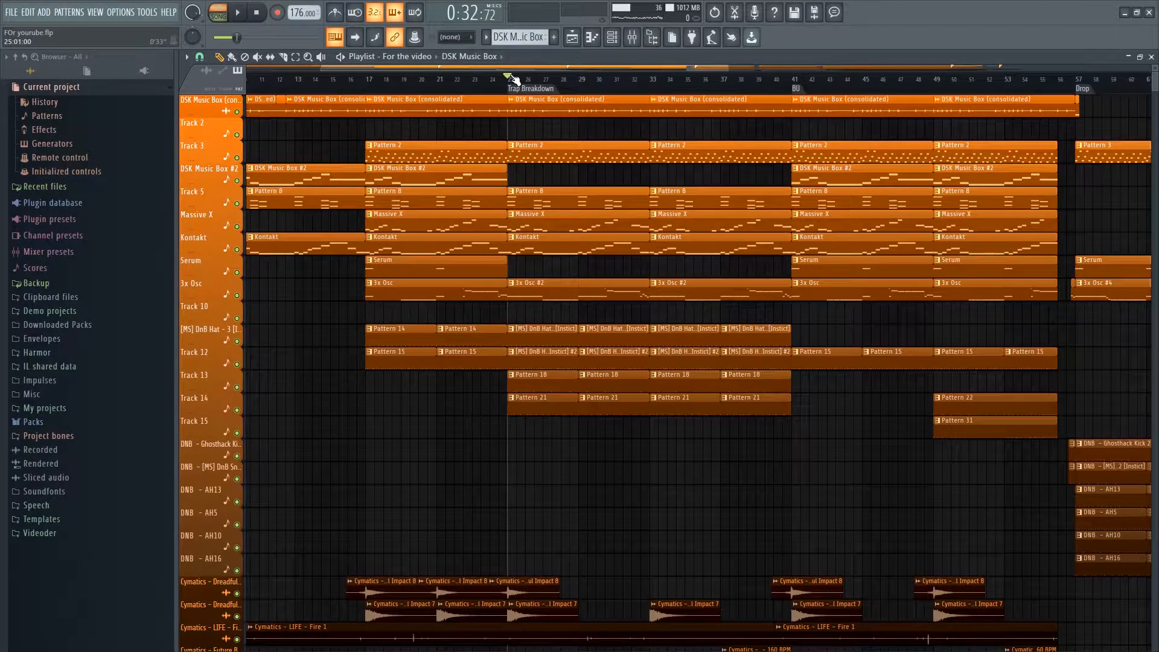
key(space)
key(space)
scroll(509, 110, down, 5)
click(256, 13)
Look over the insert tracks in the mixer, narrow the browser, and close the mixer.
scroll(543, 211, down, 3)
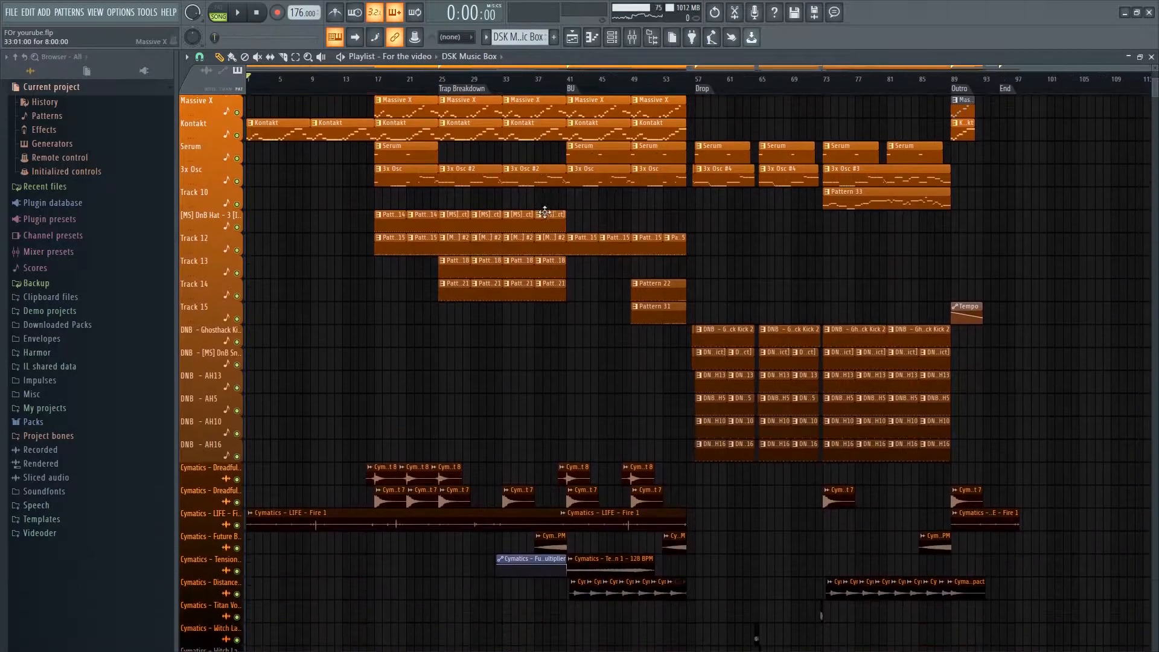
scroll(652, 326, up, 3)
scroll(717, 402, up, 3)
scroll(362, 217, up, 5)
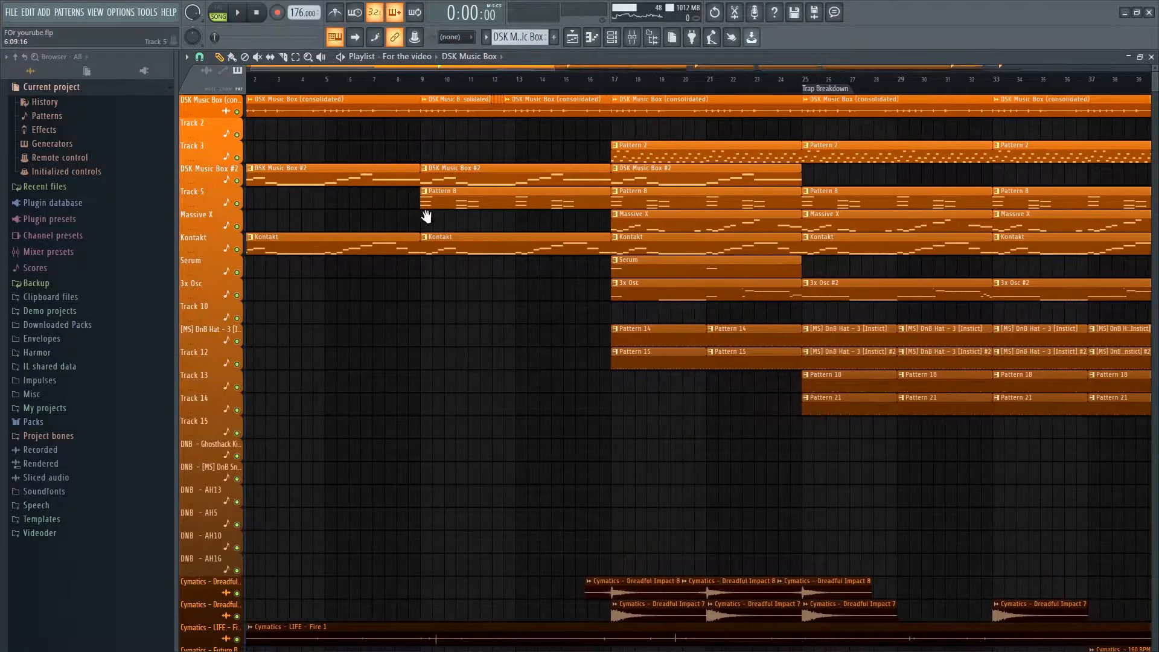
scroll(655, 241, down, 5)
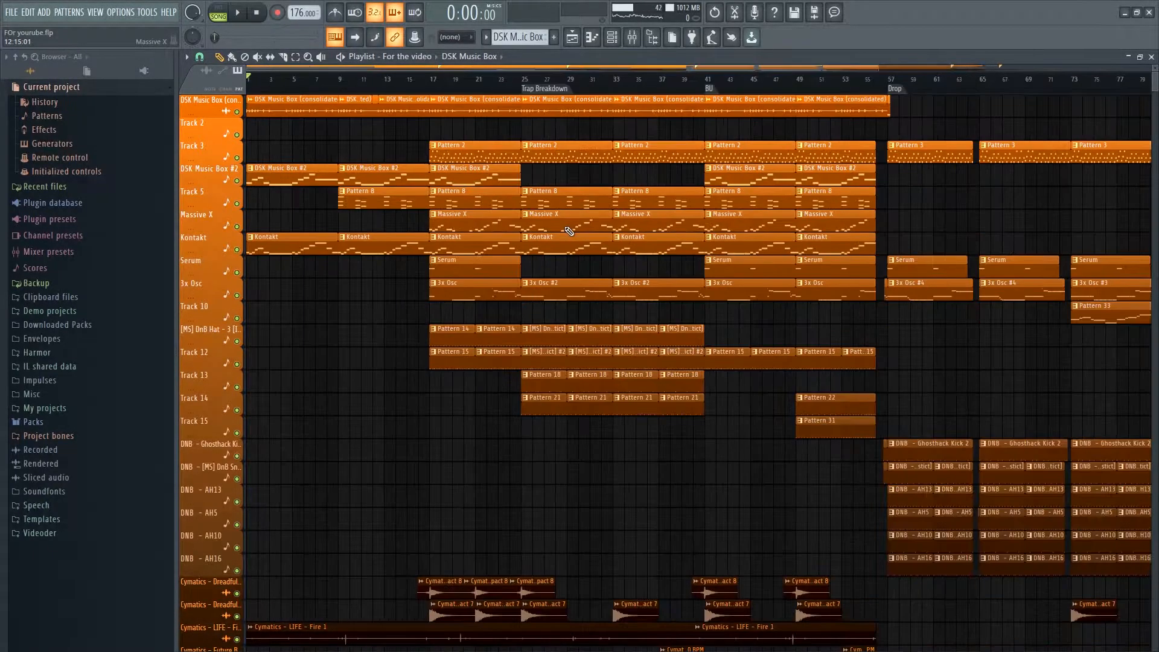
scroll(715, 246, down, 3)
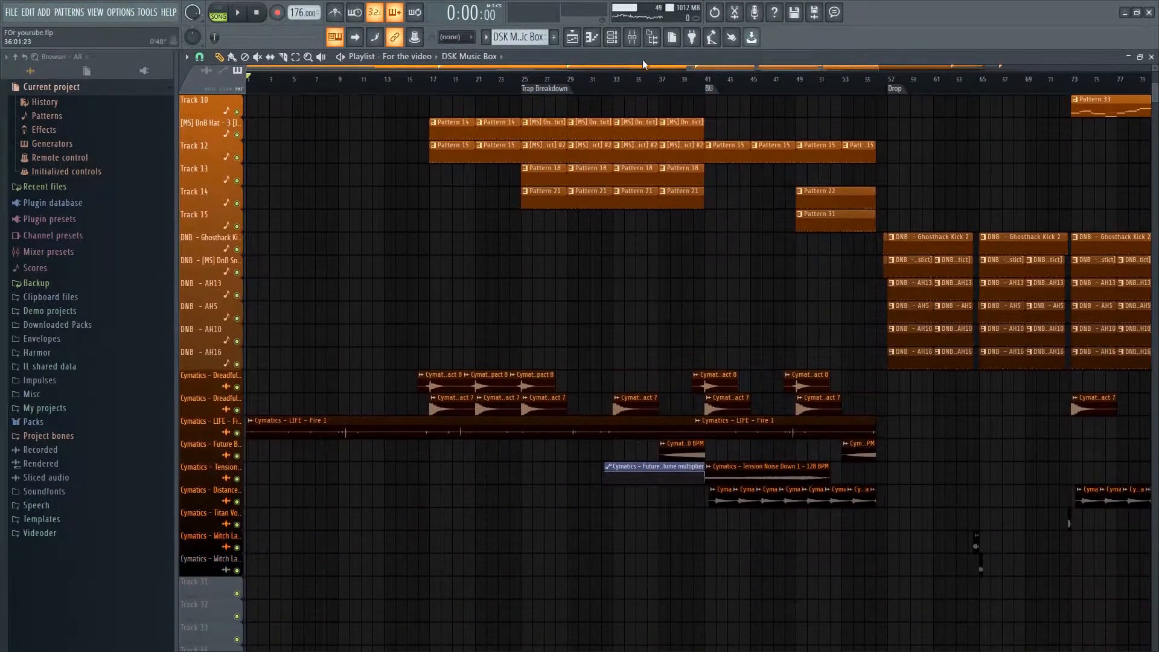
click(632, 37)
scroll(480, 191, up, 3)
scroll(480, 190, down, 4)
drag(176, 145, 134, 143)
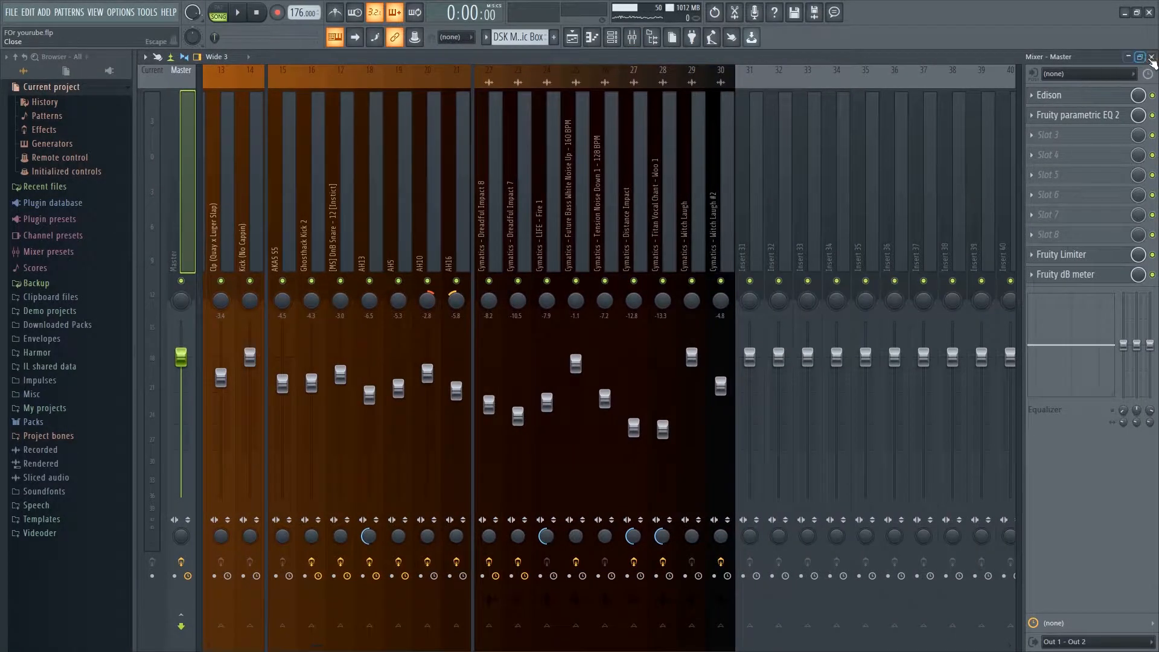
click(1151, 57)
Examine the drop and outro sections of the arrangement and compare them with the earlier sections in the playlist.
scroll(590, 220, up, 5)
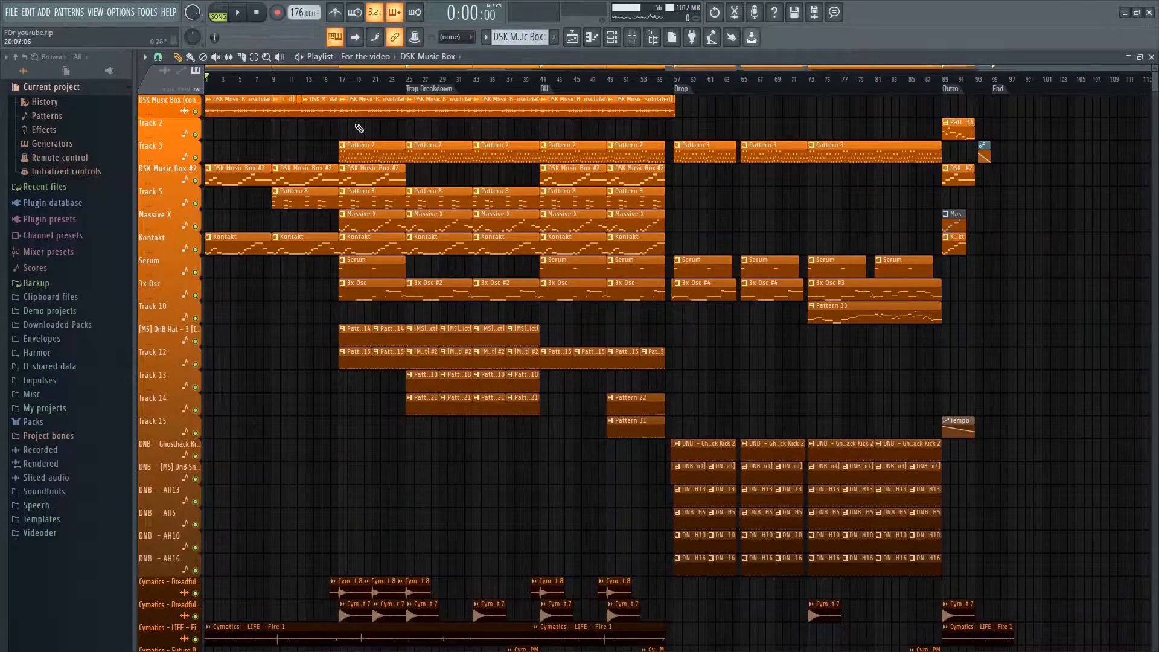
scroll(649, 372, down, 4)
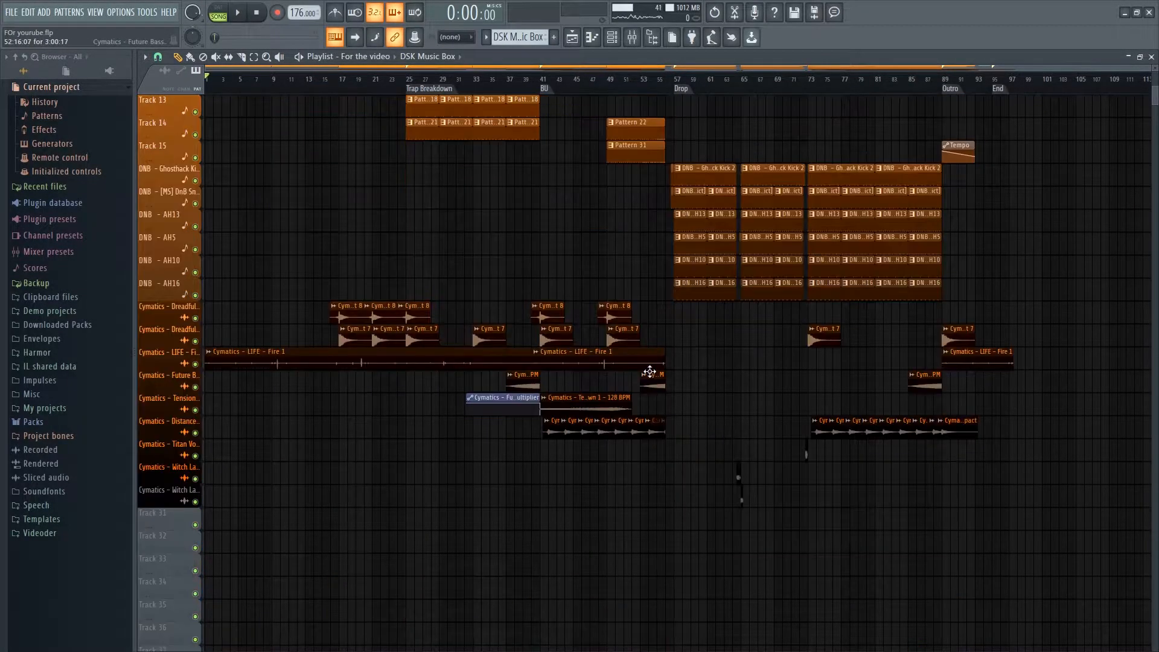
scroll(650, 371, up, 3)
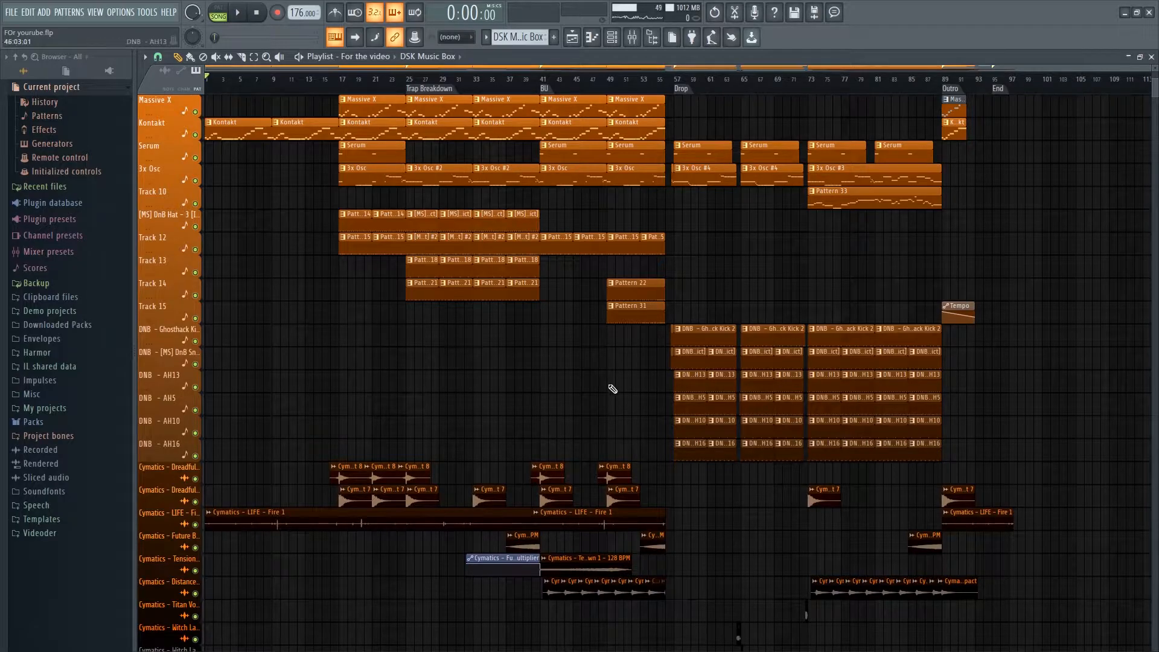
scroll(749, 346, up, 2)
drag(864, 324, 611, 391)
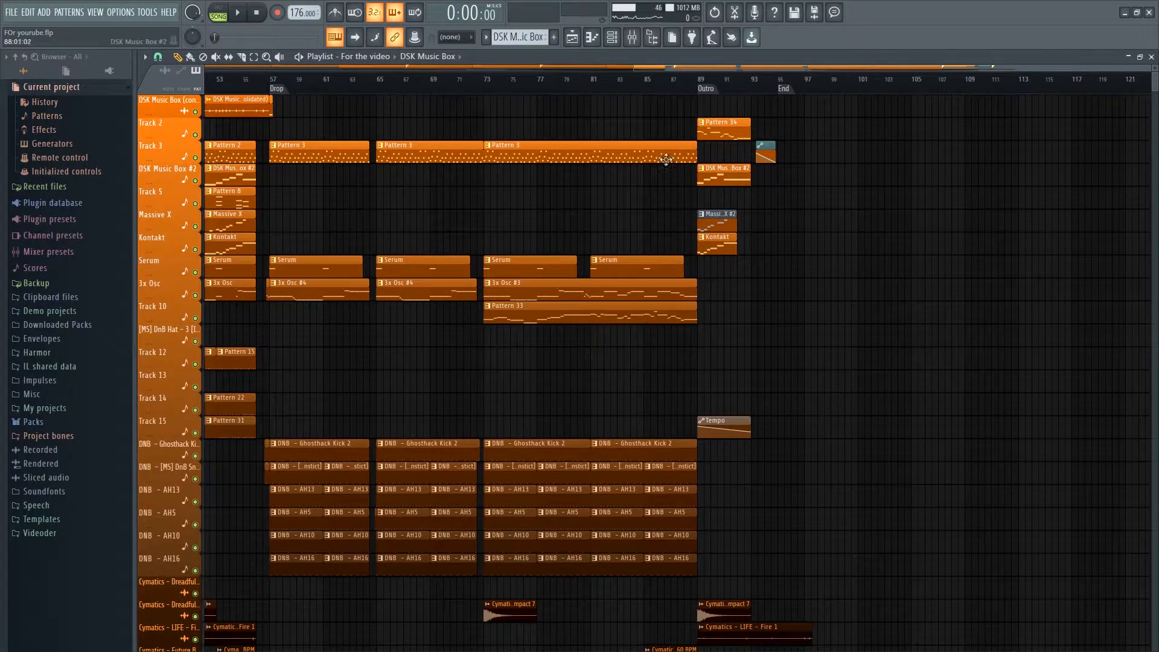
drag(687, 171, 460, 207)
scroll(460, 208, down, 2)
drag(425, 336, 760, 343)
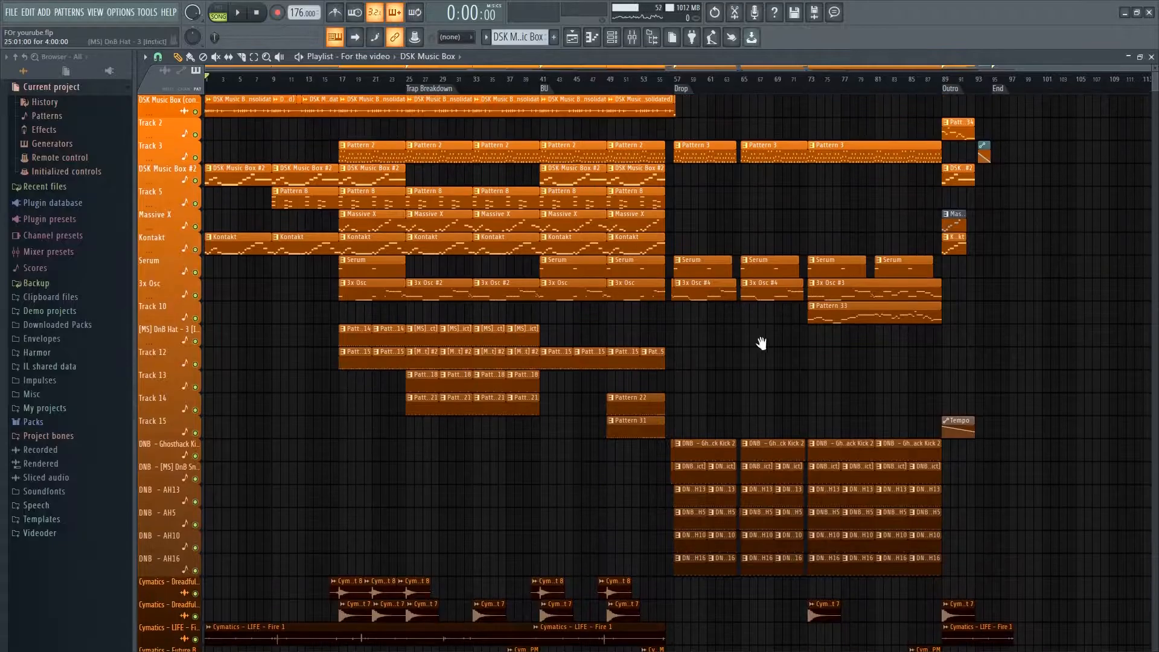
scroll(543, 345, up, 2)
drag(476, 345, 755, 372)
scroll(725, 367, down, 2)
scroll(549, 342, down, 4)
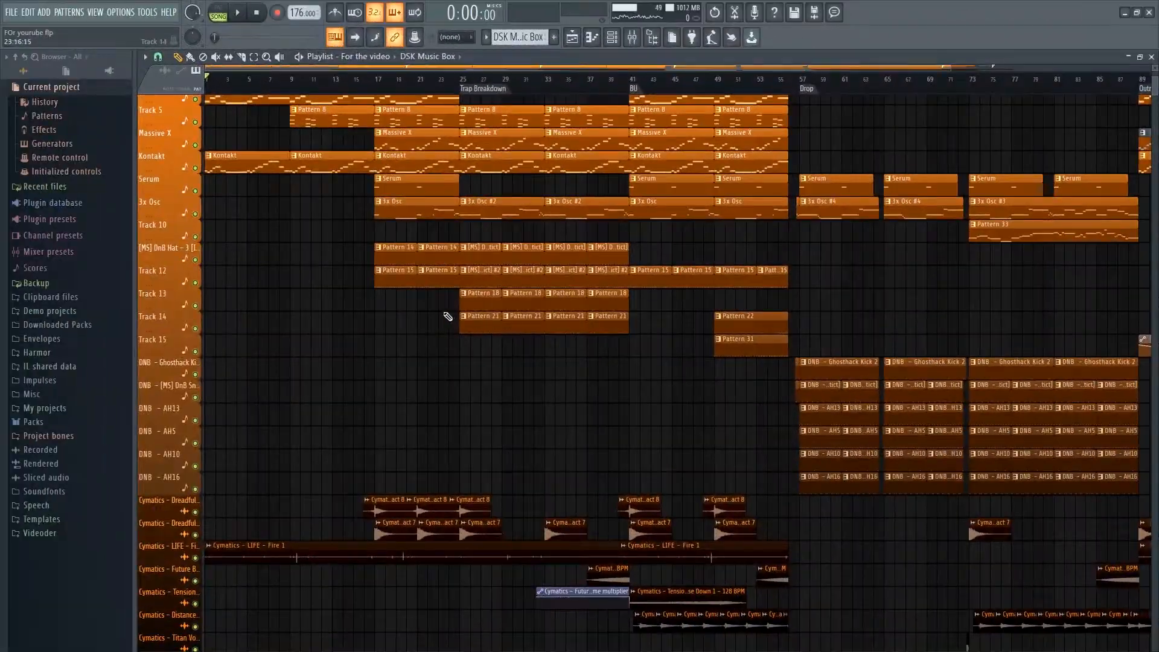
Examine the opening 16 bars of the playlist up close, where the DSK Music Box and Kontakt clips begin.
scroll(445, 314, up, 2)
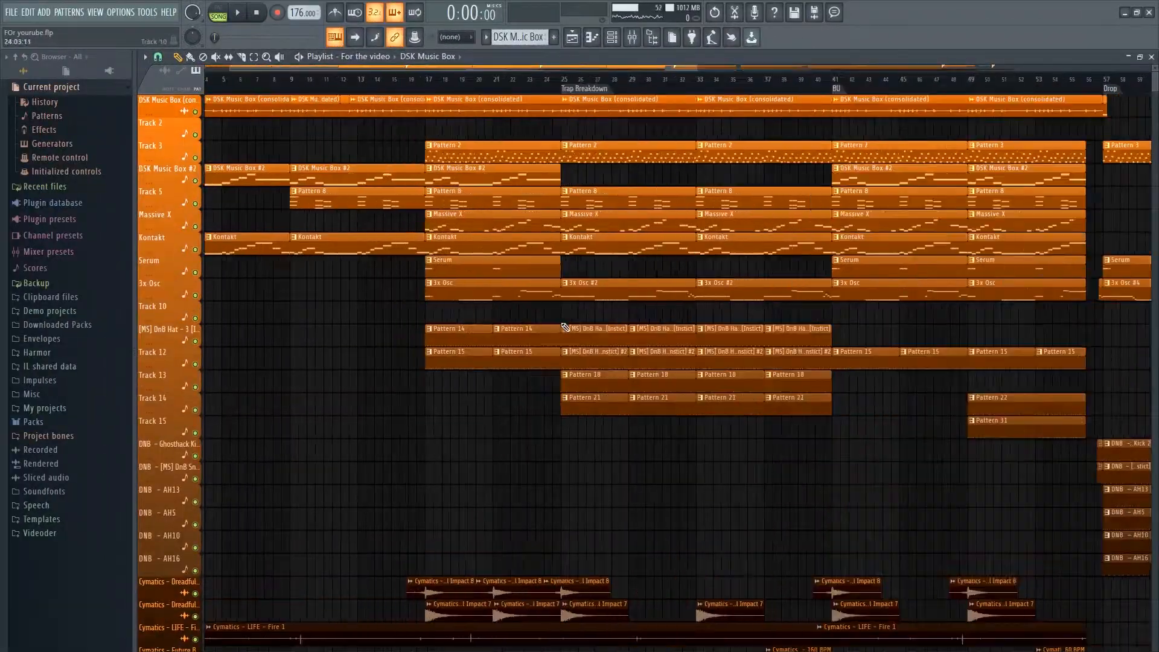
scroll(789, 386, up, 2)
drag(616, 393, 1039, 426)
scroll(564, 370, up, 2)
drag(564, 370, 947, 437)
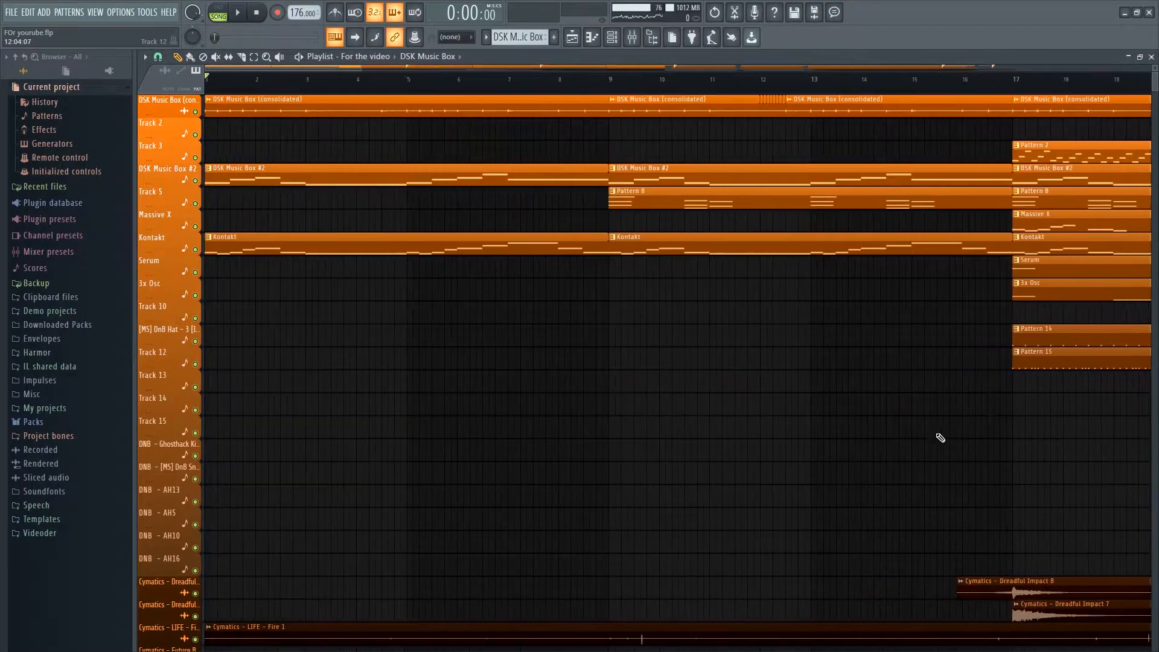
scroll(540, 394, down, 2)
scroll(636, 321, up, 3)
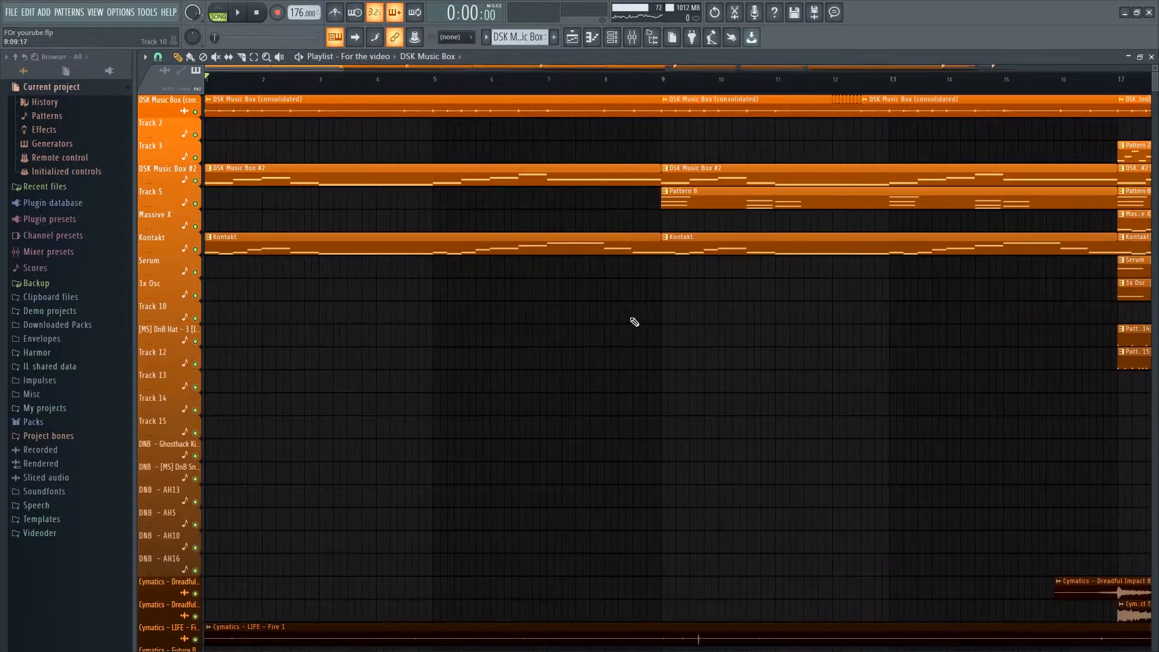
scroll(636, 320, down, 2)
Close the playlist, inspect the DSK Music Box instrument from the channel rack, and close the instrument's window.
click(1151, 57)
key(Right)
key(Right)
click(258, 92)
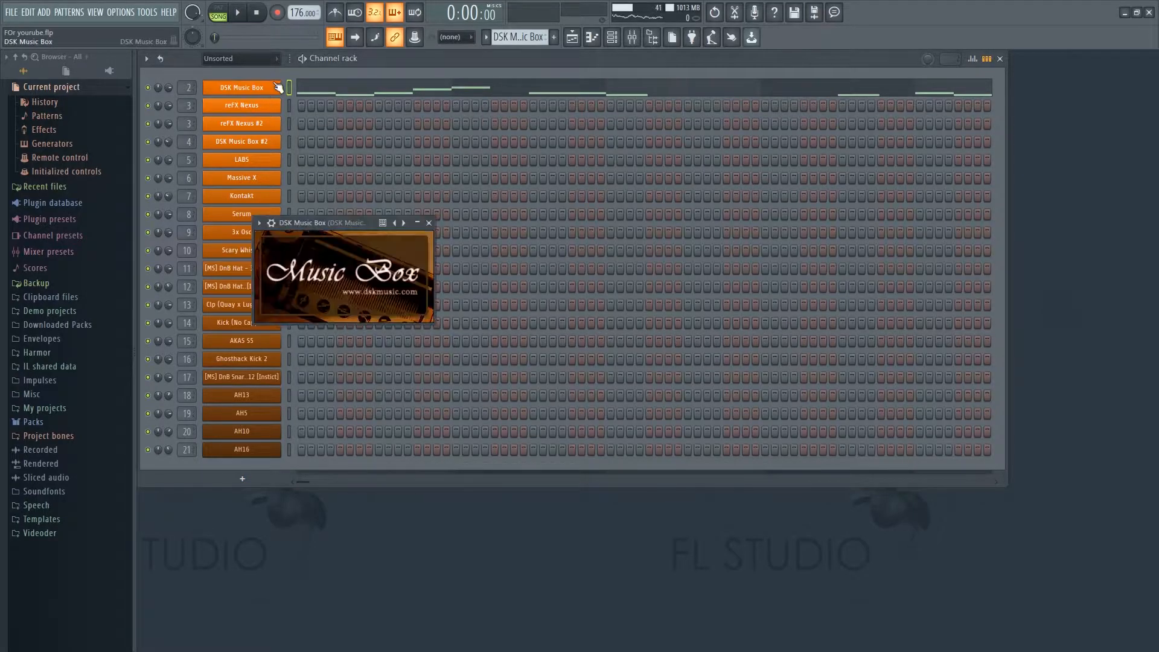
drag(354, 223, 523, 269)
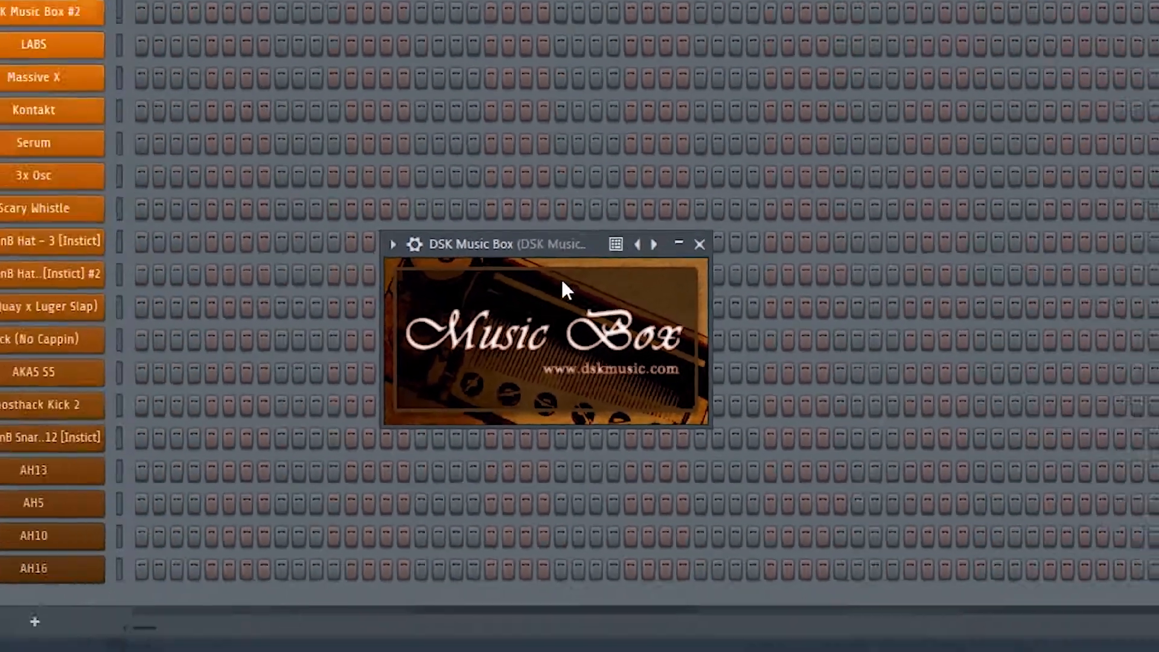
click(273, 88)
click(259, 85)
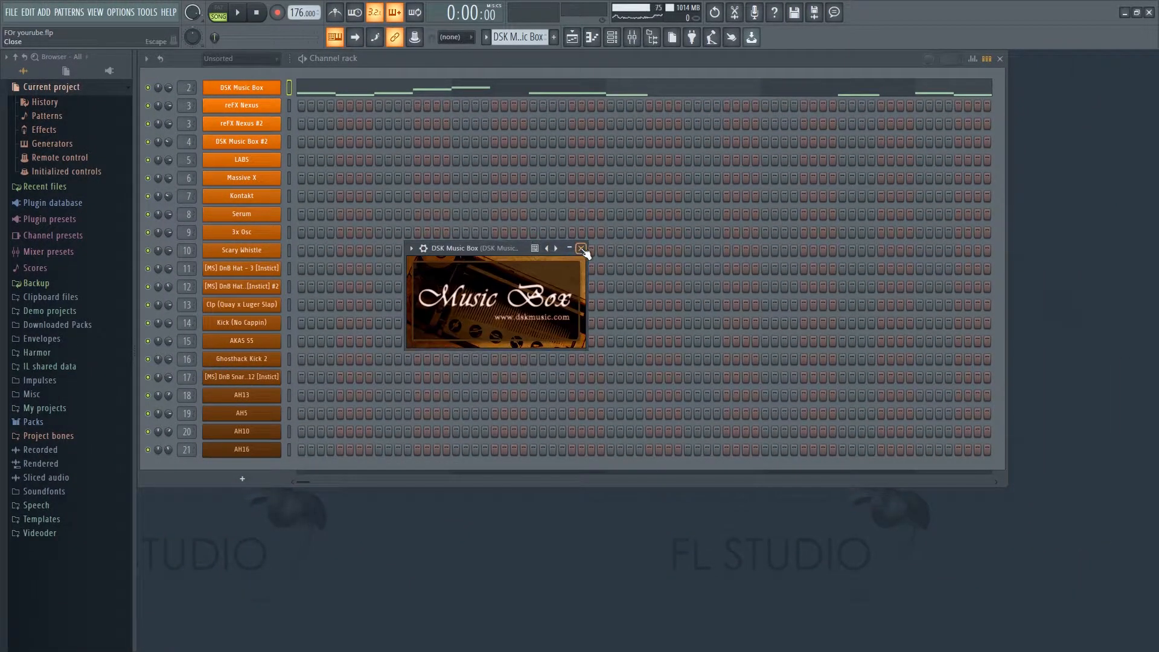
click(581, 249)
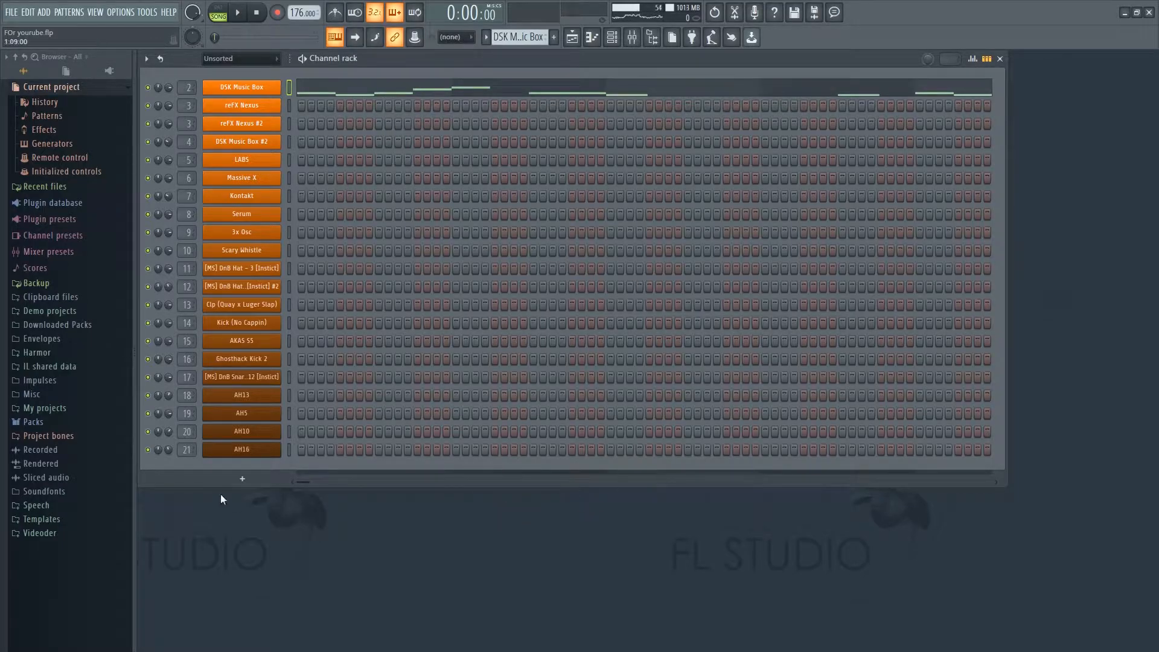
Solo the DSK Music Box (consolidated) track in the playlist, listen to its opening bars and stop playback.
click(577, 38)
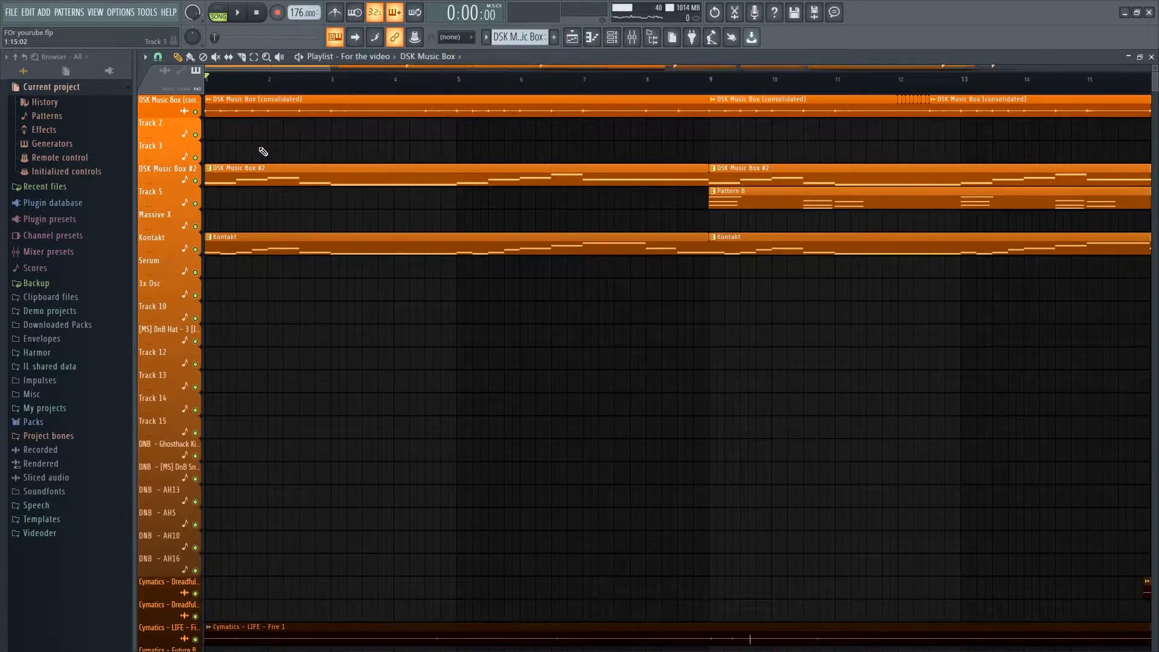
right_click(196, 113)
key(space)
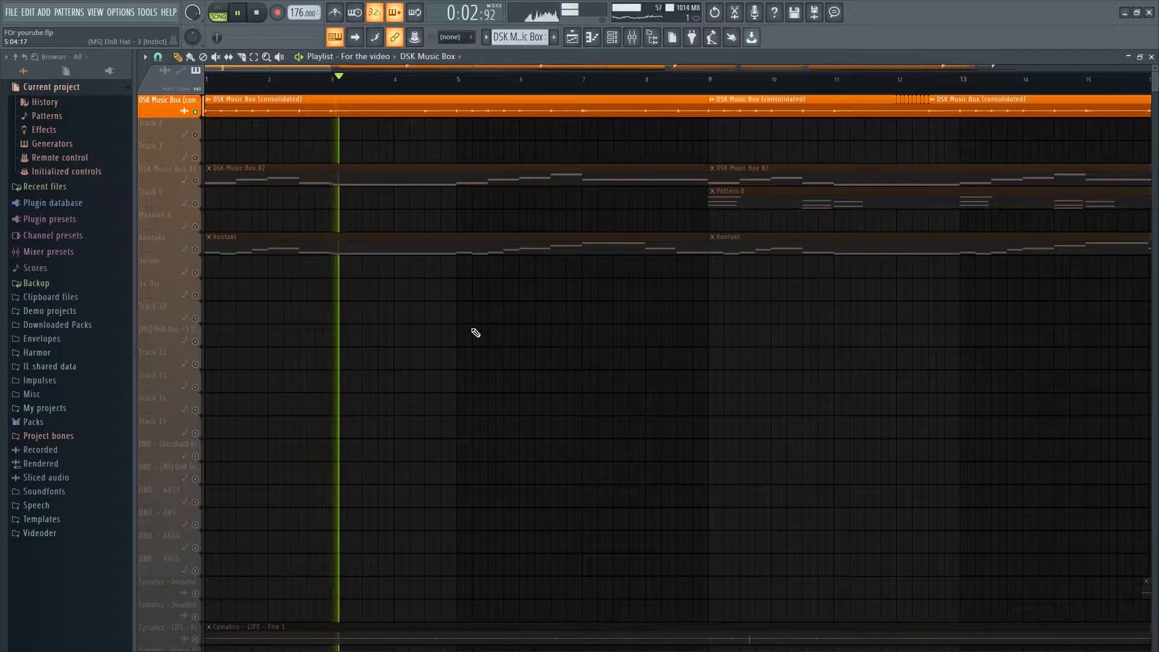
key(space)
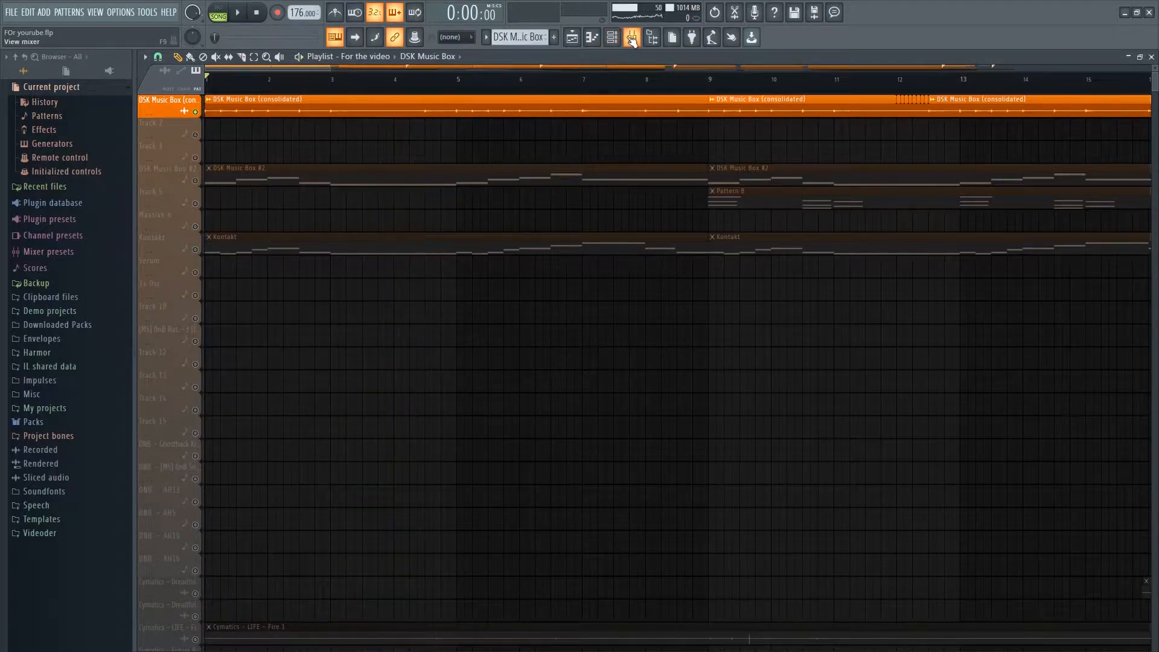
Inspect the effects on the DSK Music Box insert in the mixer and bring up the channel rack.
click(632, 37)
click(224, 133)
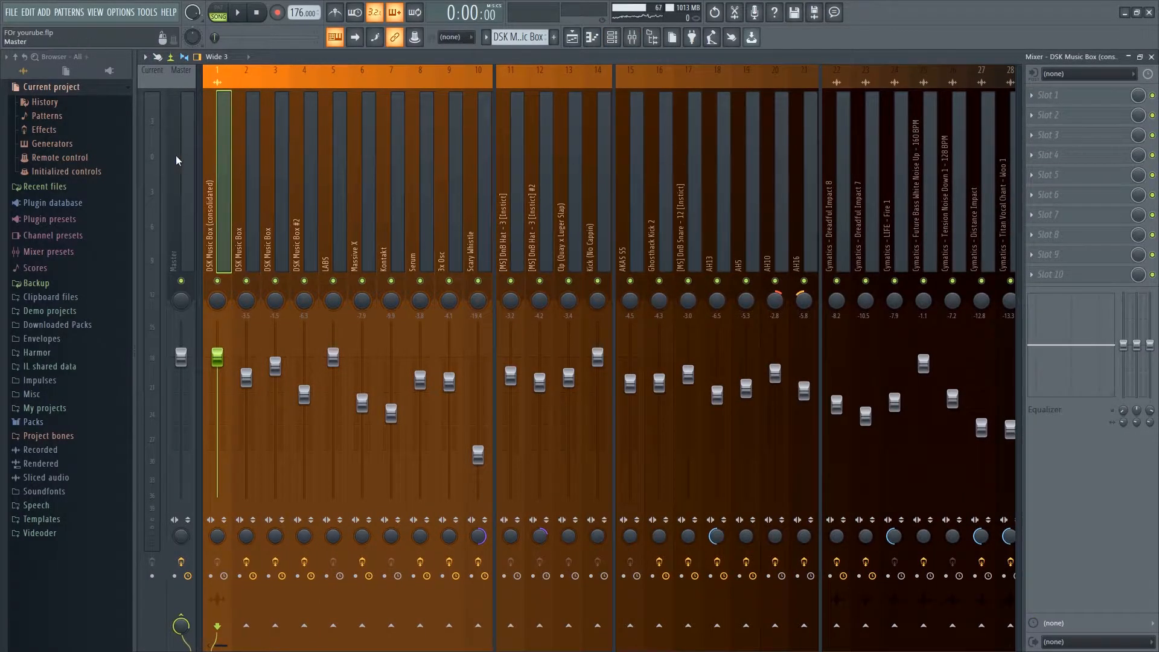
click(247, 124)
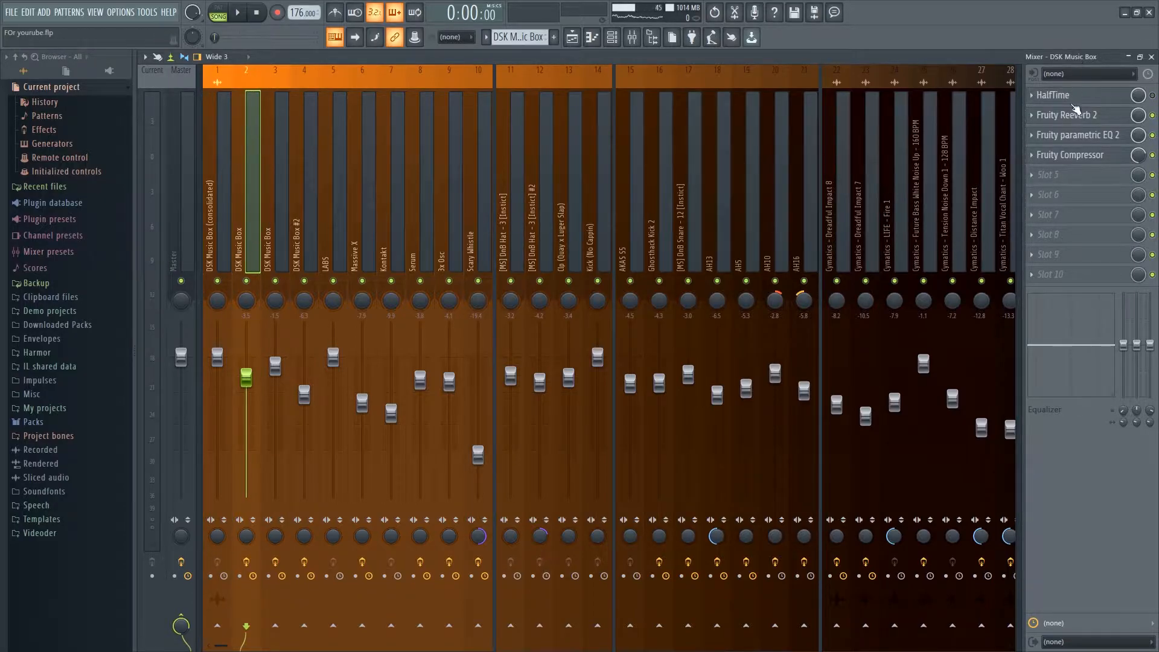
key(F6)
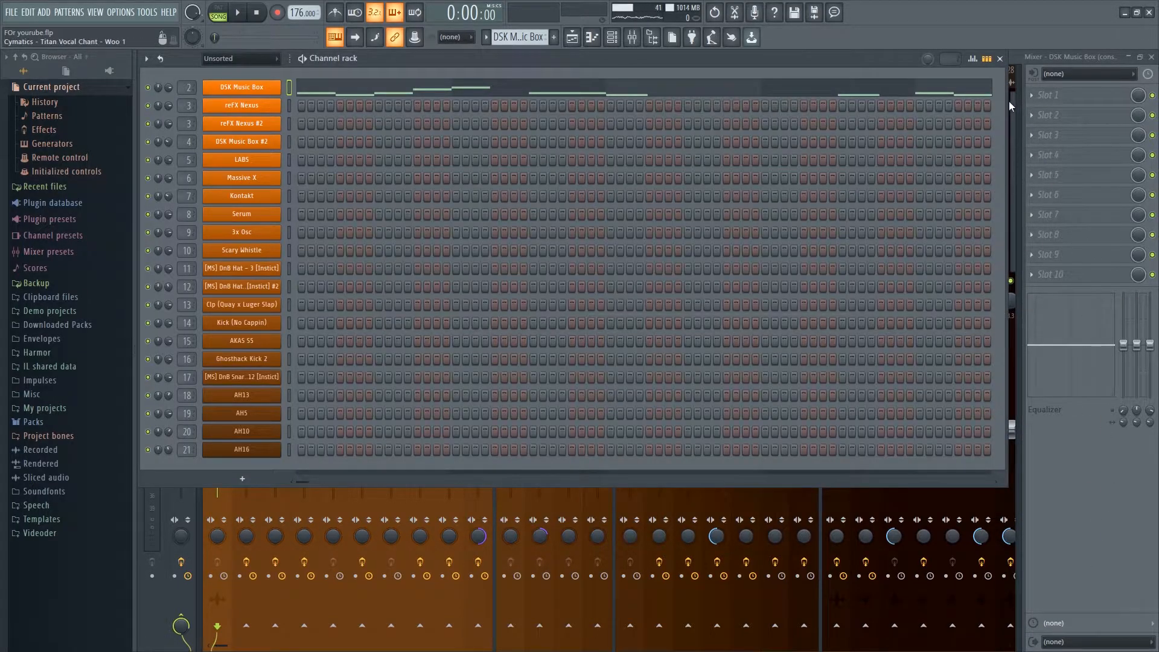
Return to the playlist, solo the DSK Music Box #2 track to hear its opening bars, and stop playback with the solo off.
key(F9)
key(F9)
key(F6)
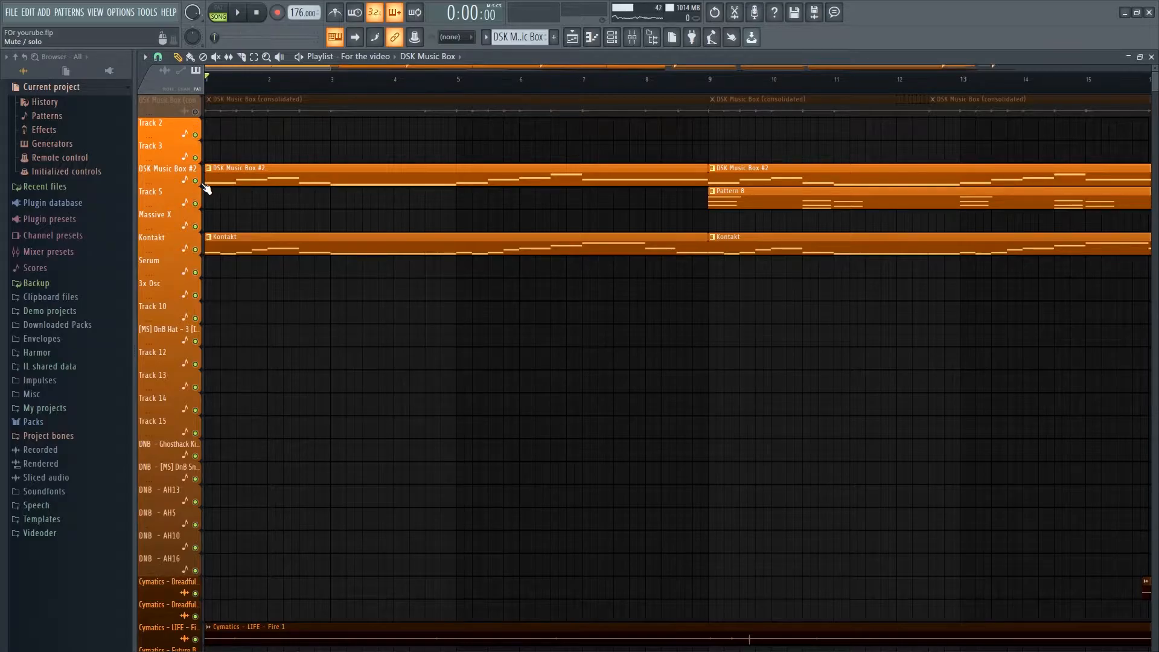
right_click(195, 181)
key(space)
scroll(492, 285, down, 2)
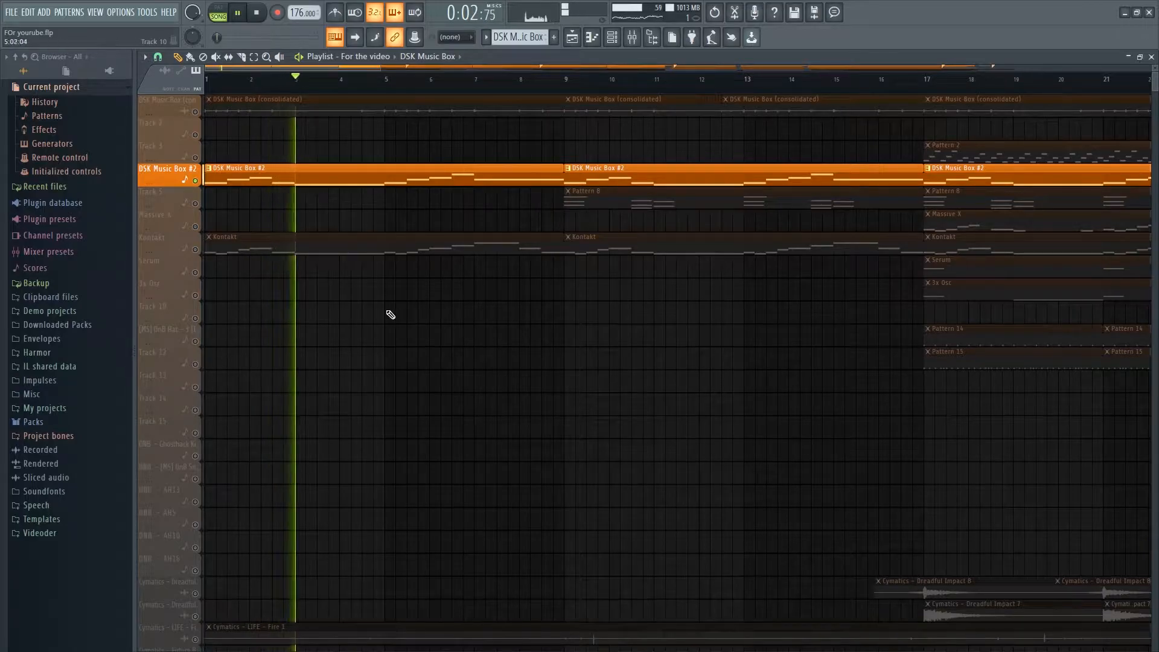
right_click(196, 181)
key(space)
scroll(735, 351, up, 2)
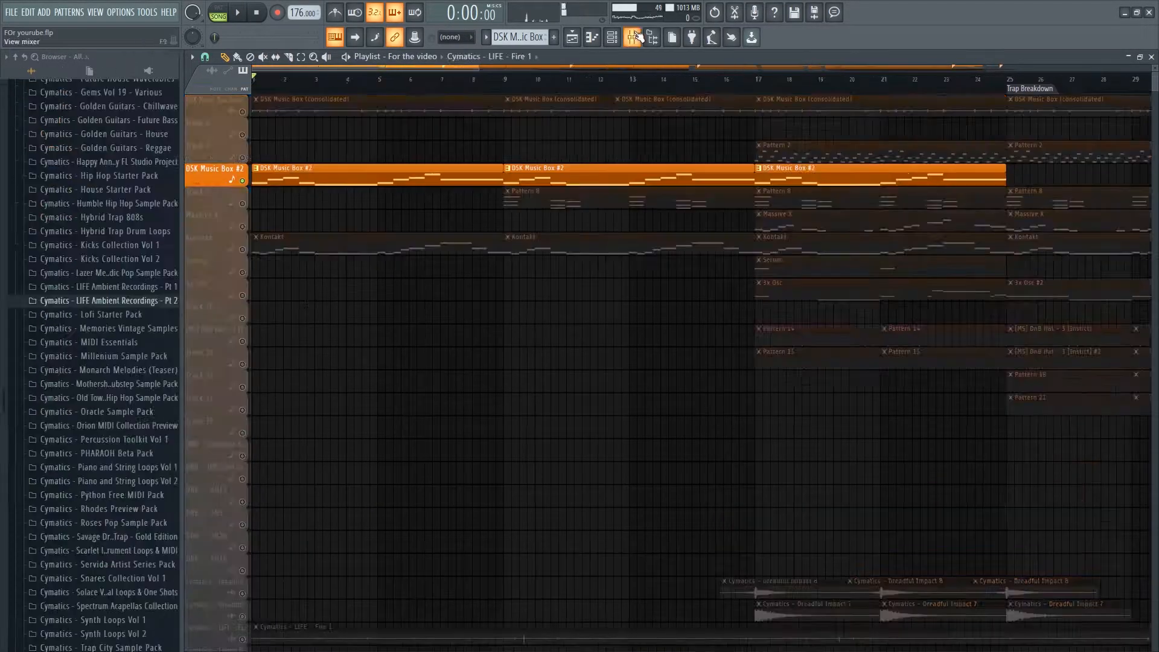
Inspect the Fruity Reeverb 2 and Fruity Compressor settings on the DSK Music Box #2 mixer insert.
key(F9)
click(351, 121)
click(1064, 94)
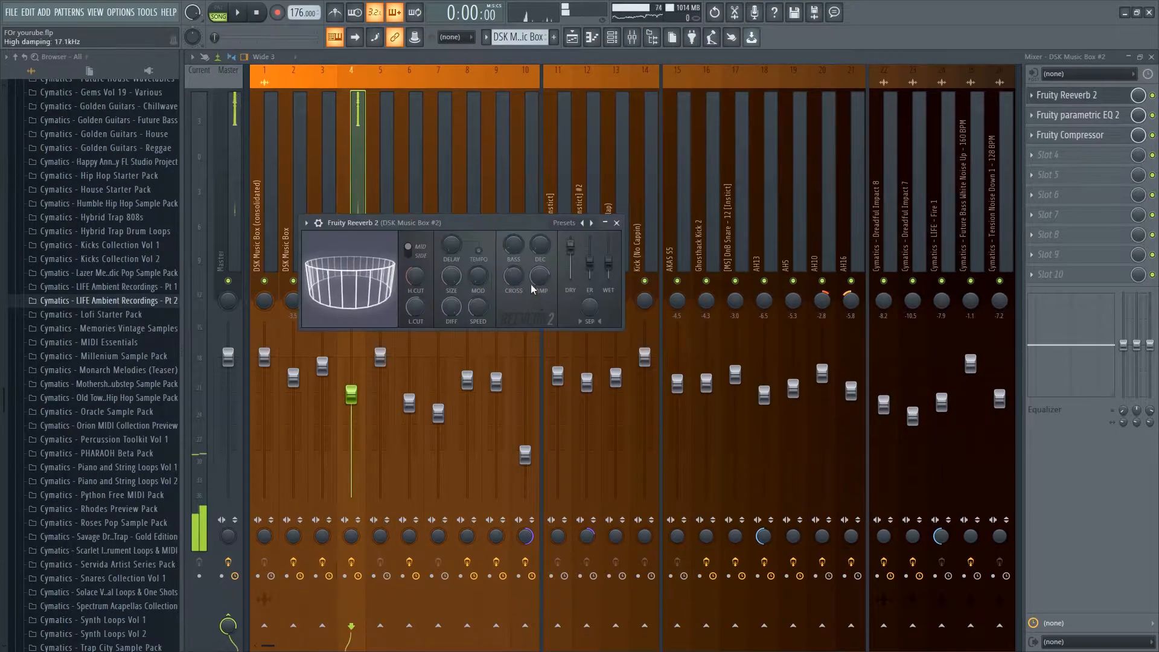
click(617, 223)
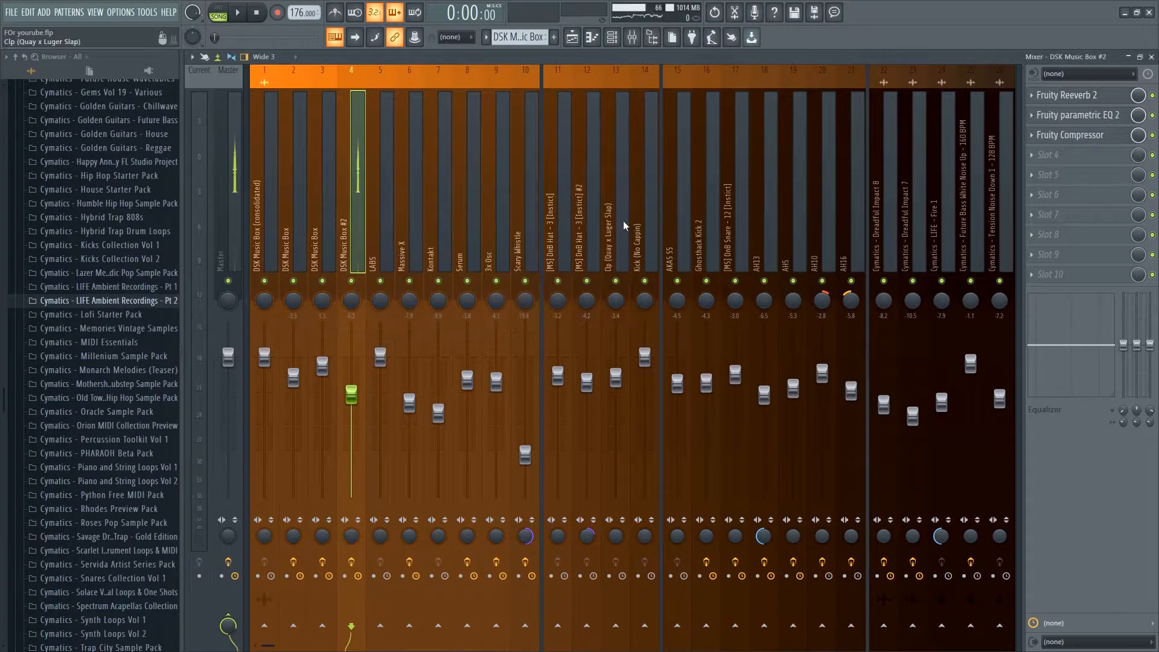
key(ctrl+s)
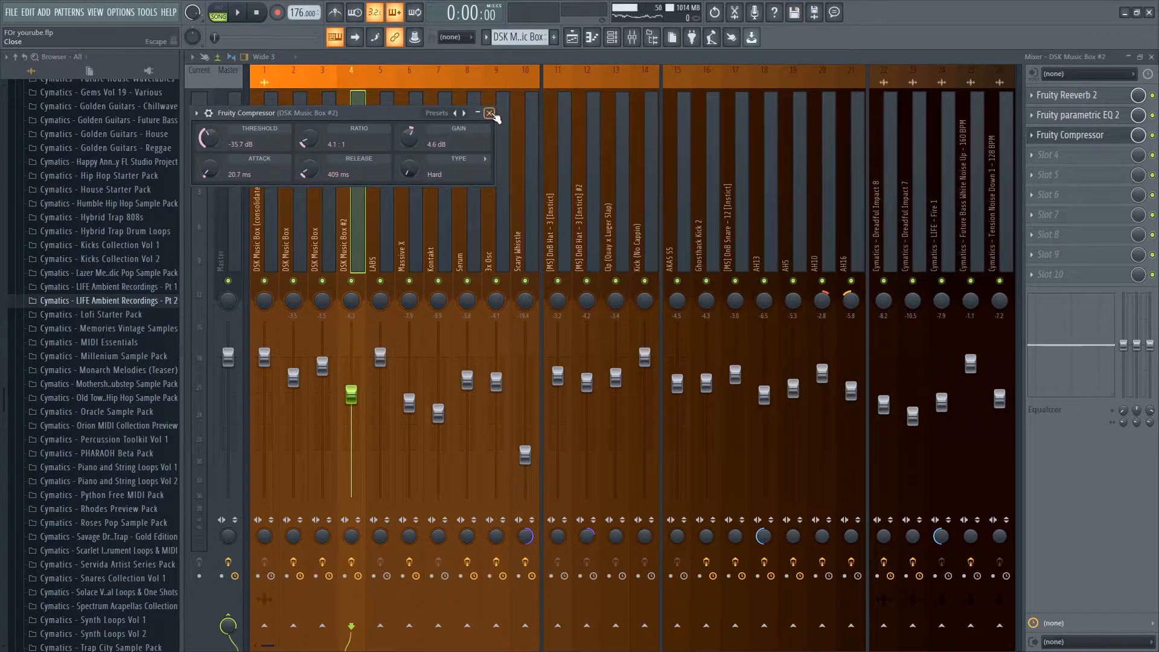
Inspect the Fruity parametric EQ 2 and Fruity Compressor on the DSK Music Box insert 2 and close their windows.
click(277, 107)
click(298, 115)
click(1079, 135)
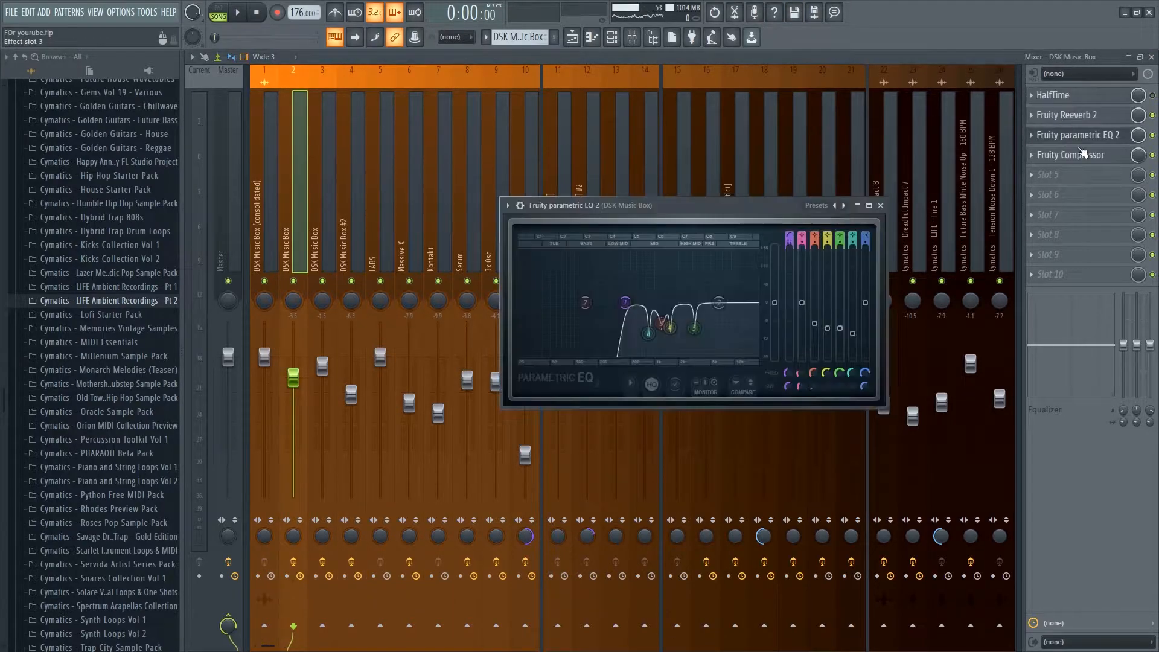
click(1080, 153)
click(599, 223)
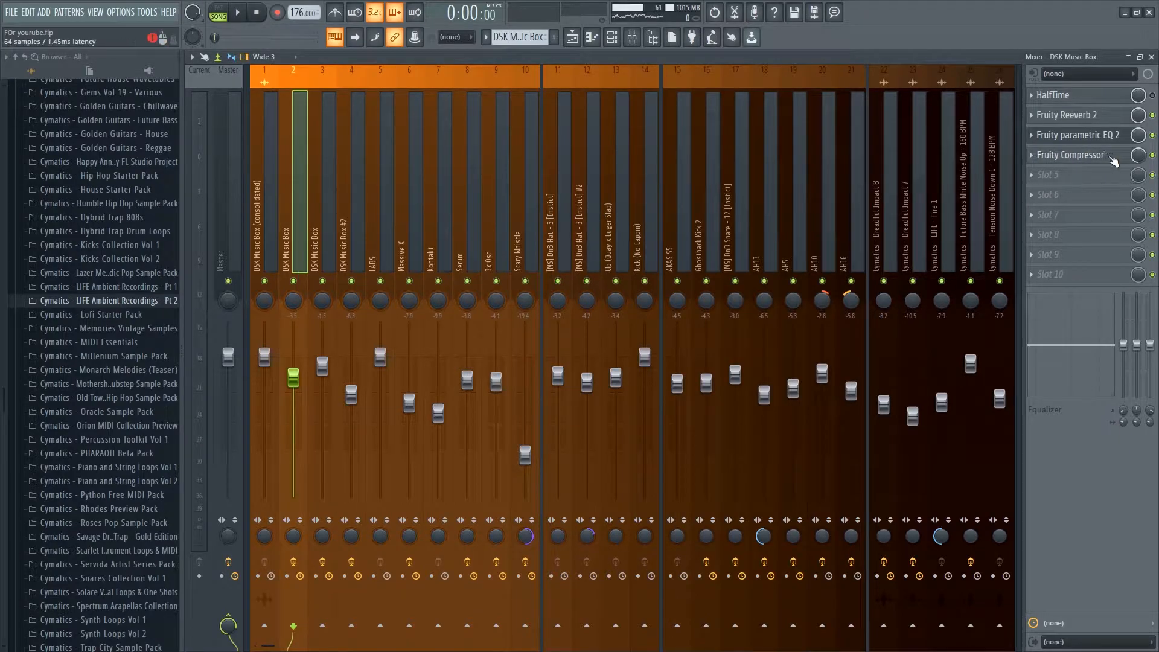
click(1078, 134)
click(881, 205)
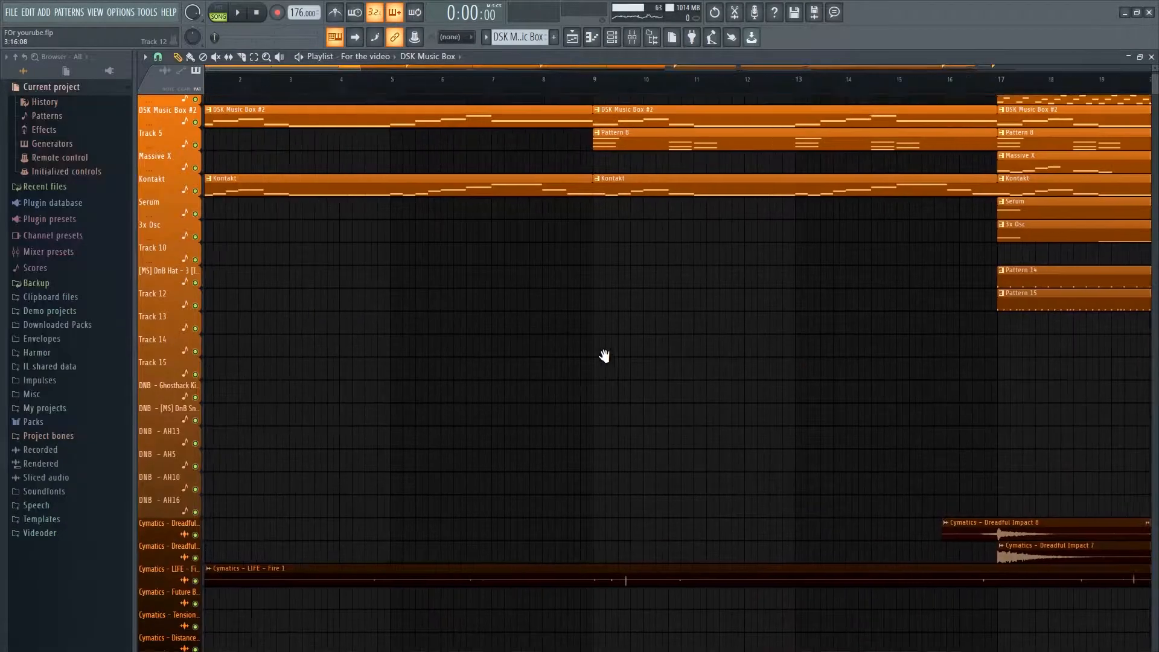
Solo the Kontakt track in the playlist, listen to its opening bars, and stop playback with the solo off.
drag(606, 354, 756, 320)
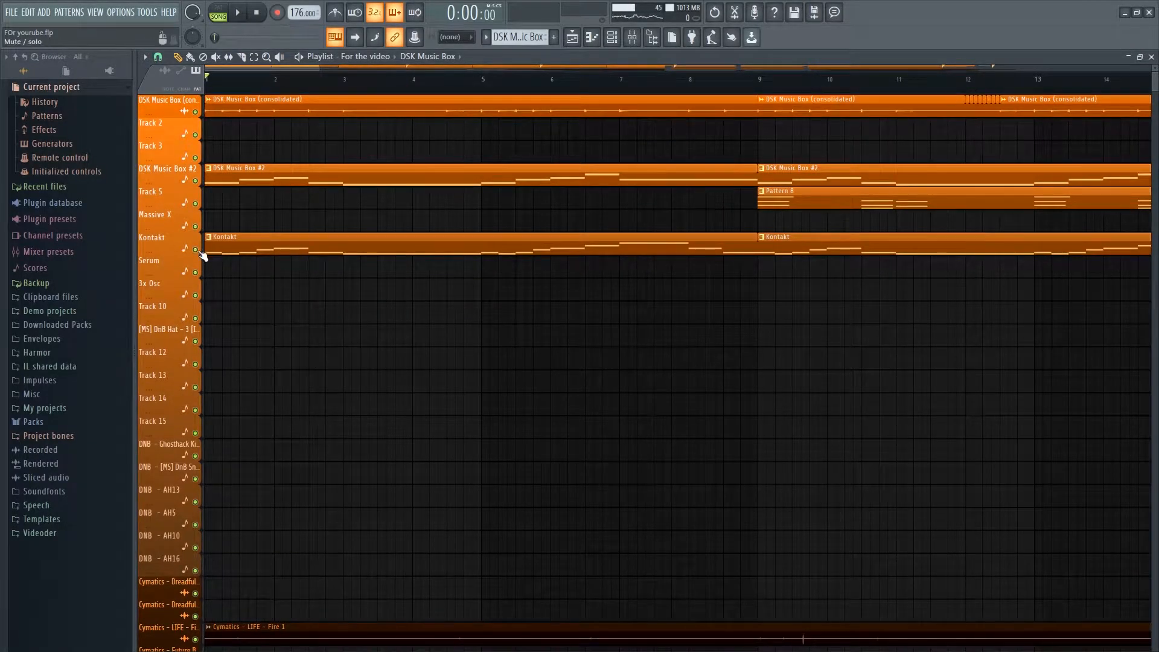
right_click(200, 251)
key(space)
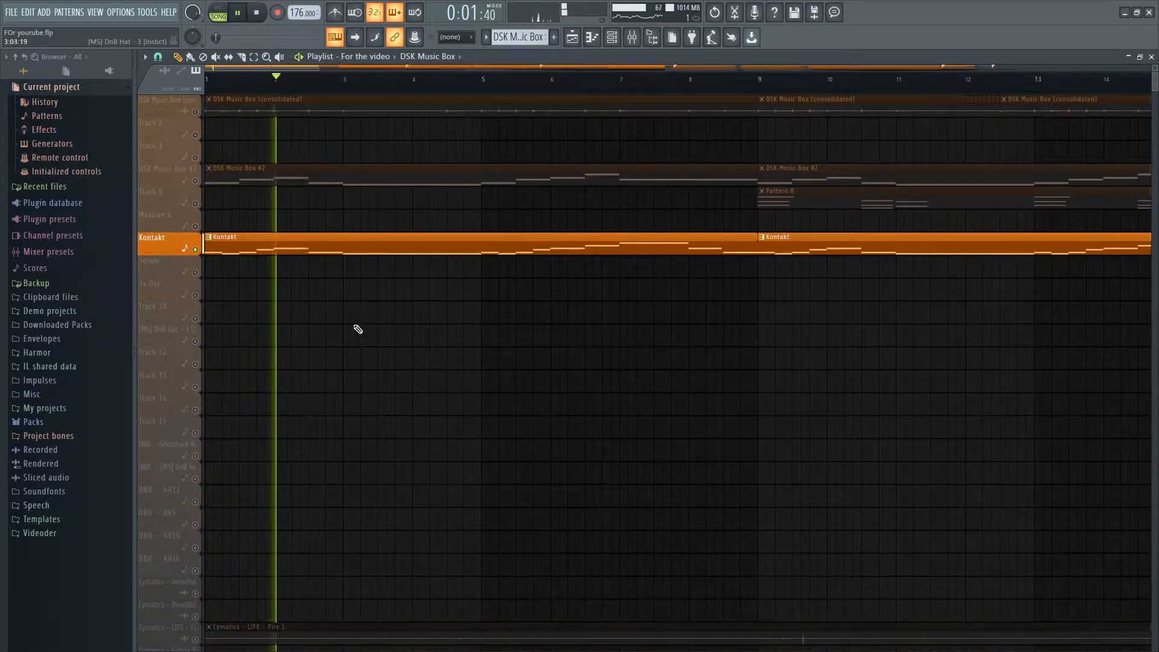
scroll(356, 317, down, 2)
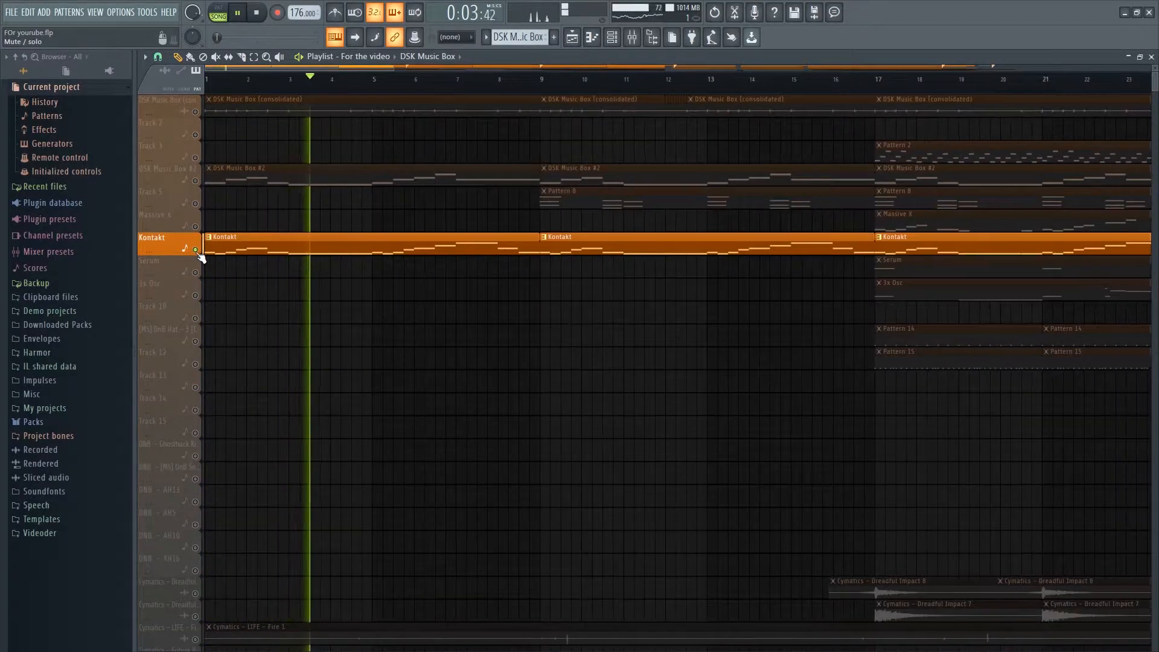
right_click(196, 251)
key(space)
Solo the Kontakt track again to examine its clips across the arrangement, and restore the other tracks.
scroll(376, 276, down, 3)
scroll(362, 288, down, 3)
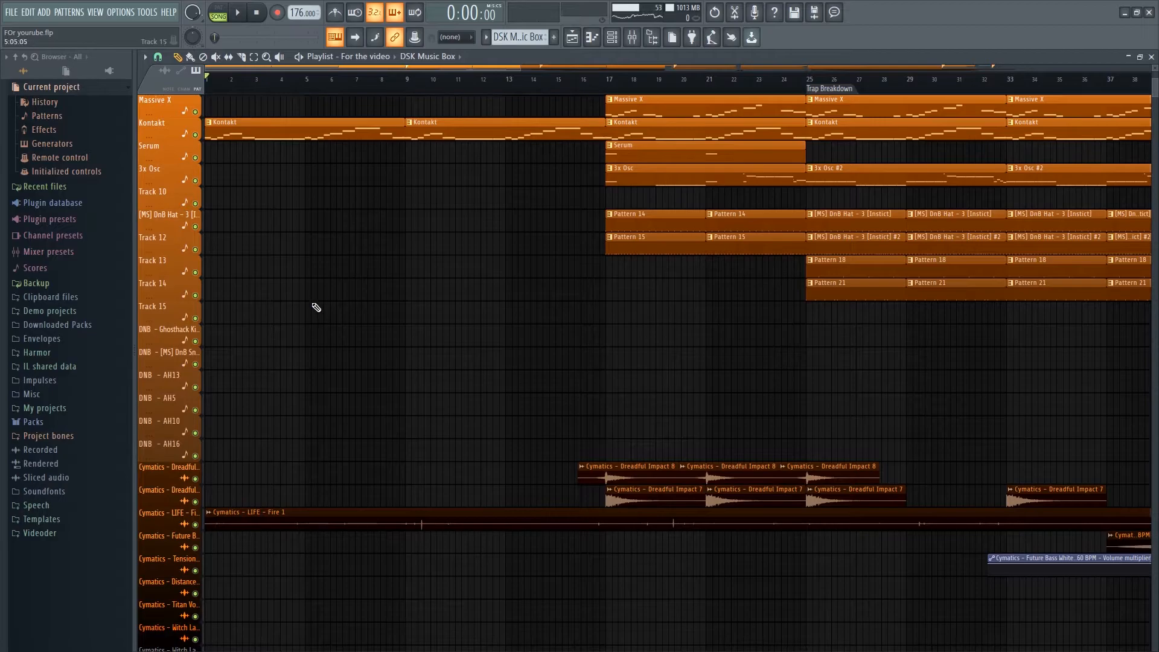
scroll(521, 356, up, 2)
right_click(195, 182)
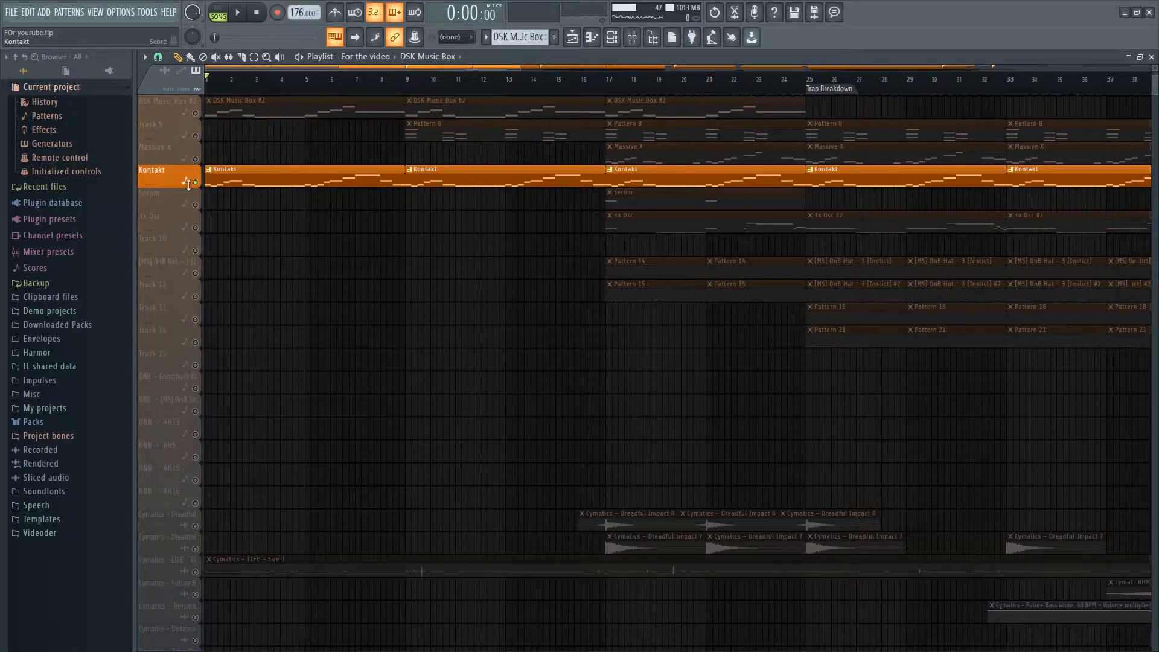
scroll(203, 199, up, 3)
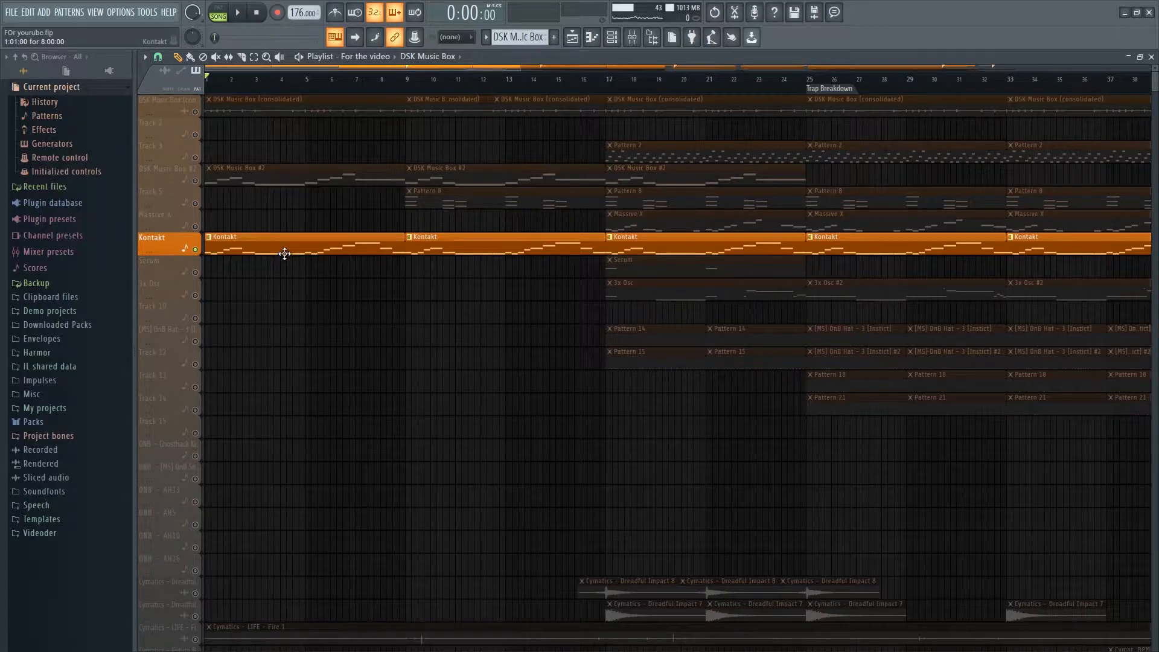
right_click(195, 250)
Find the Cymatics - LIFE - Fire 1 audio clip in the playlist and preview its sound.
scroll(334, 310, down, 5)
scroll(251, 346, up, 3)
scroll(741, 469, up, 4)
scroll(427, 422, down, 3)
scroll(416, 423, up, 5)
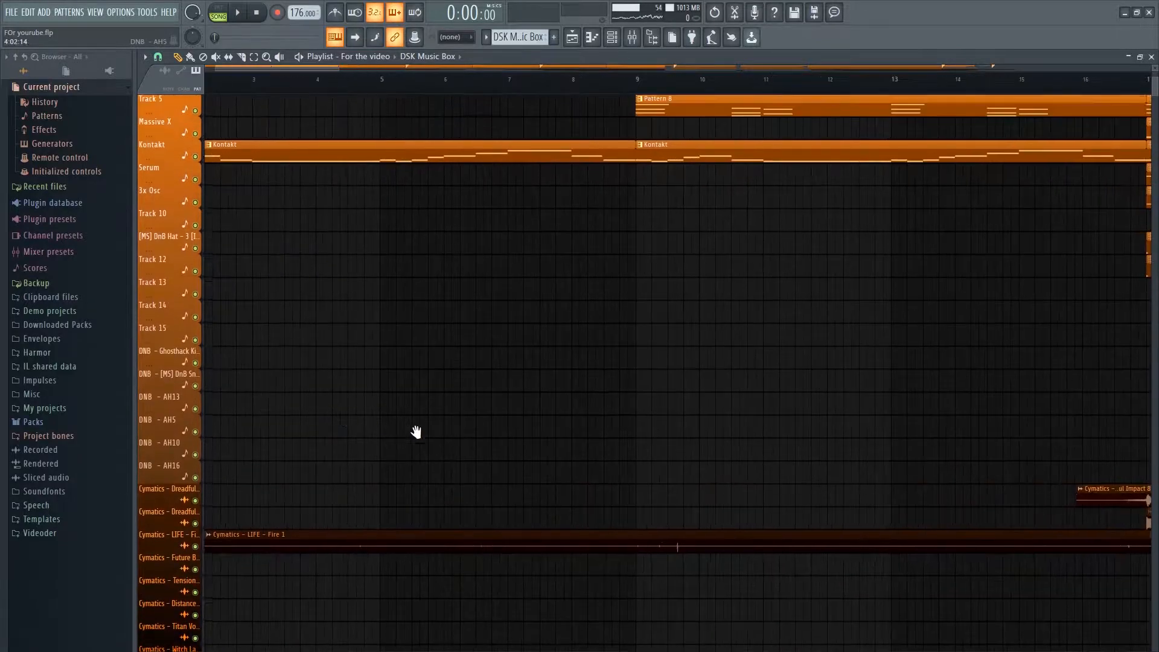
alt+right_click(227, 551)
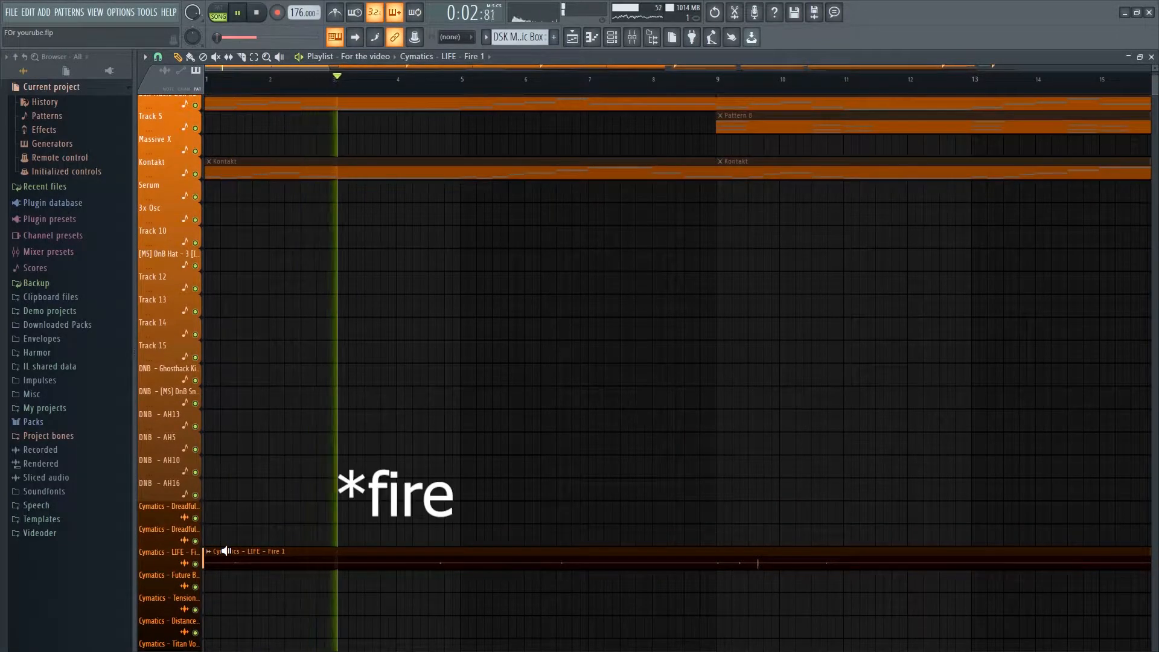
Expand the Downloaded Packs and Cymatics folders in the browser and widen the browser to read the pack names.
click(57, 325)
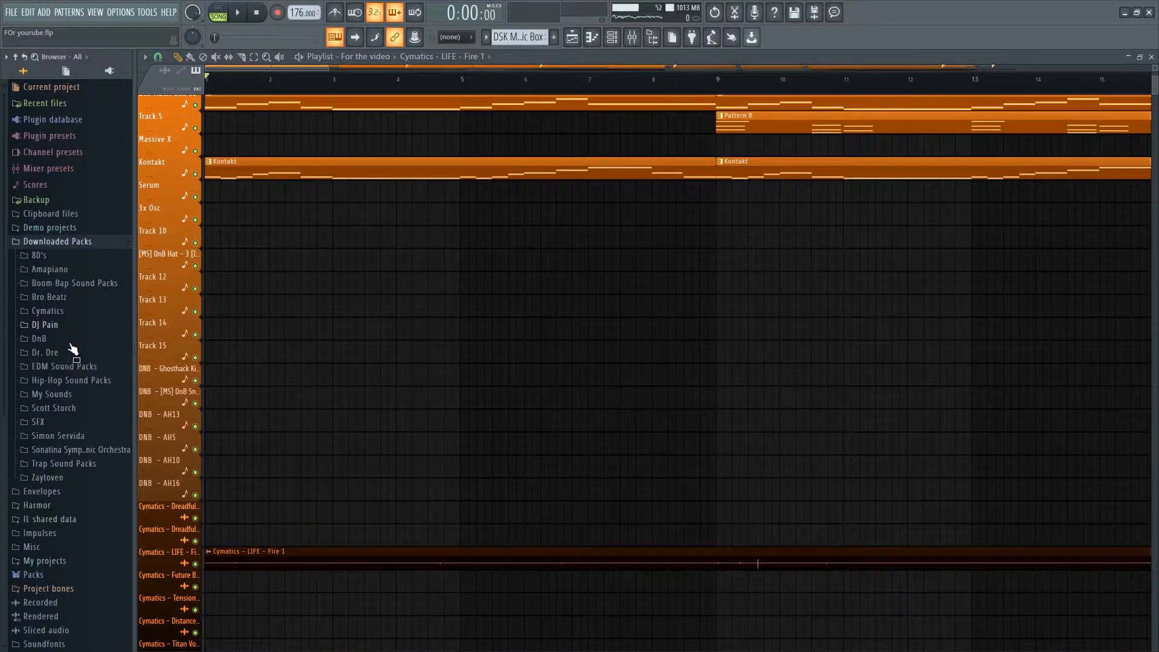
click(70, 308)
drag(135, 230, 182, 228)
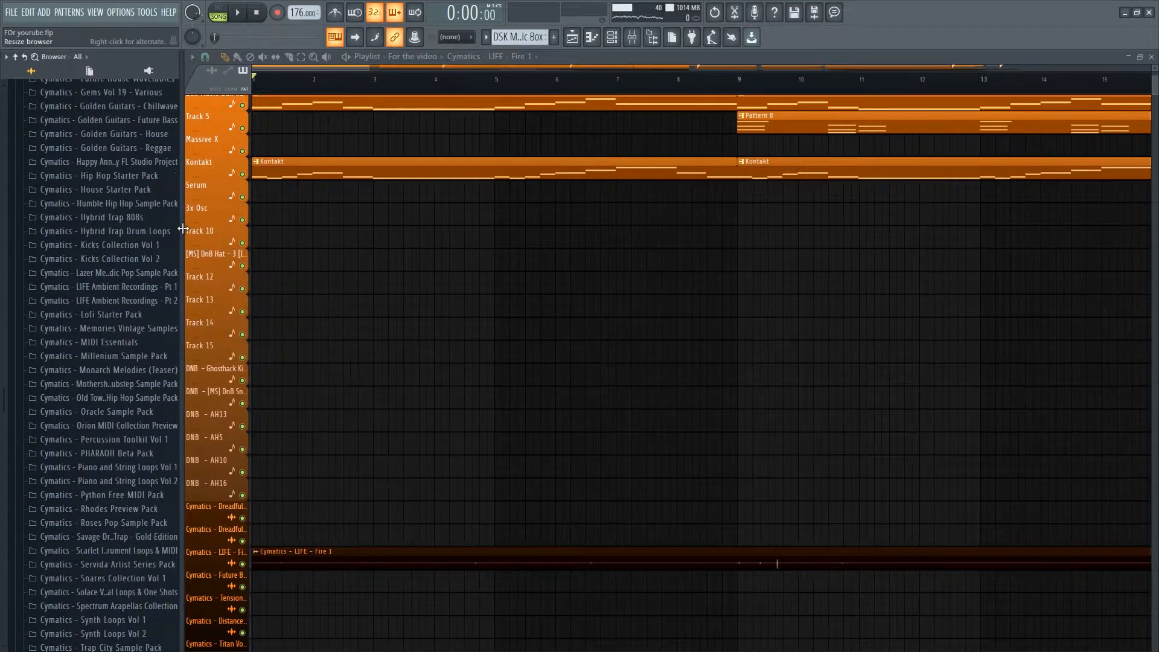
Open the Fire folder of Cymatics - LIFE Ambient Recordings - Pt 2, preview Cymatics - LIFE - Fire 1, and collapse the folder.
click(71, 289)
click(89, 289)
click(78, 301)
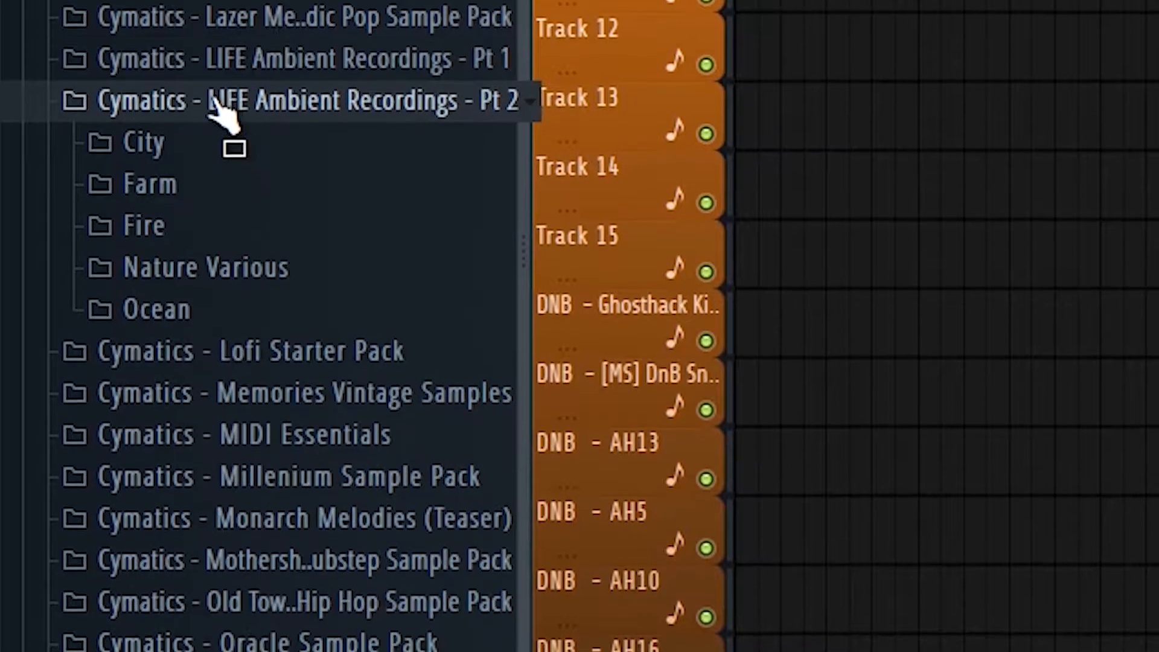
click(181, 233)
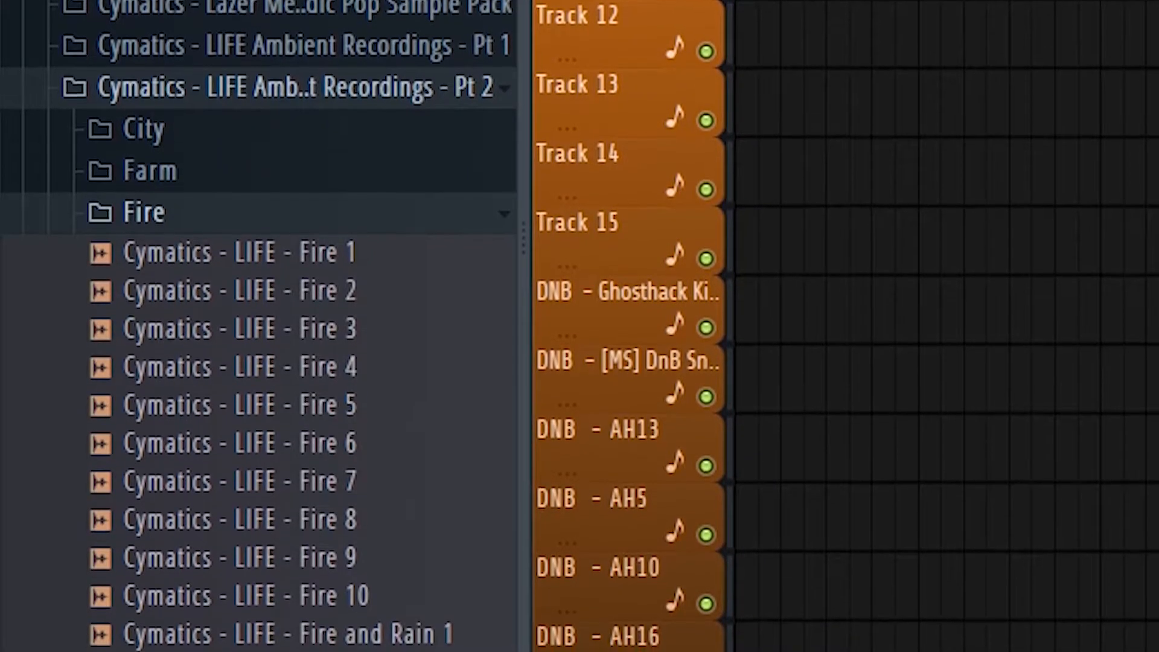
click(320, 259)
click(330, 221)
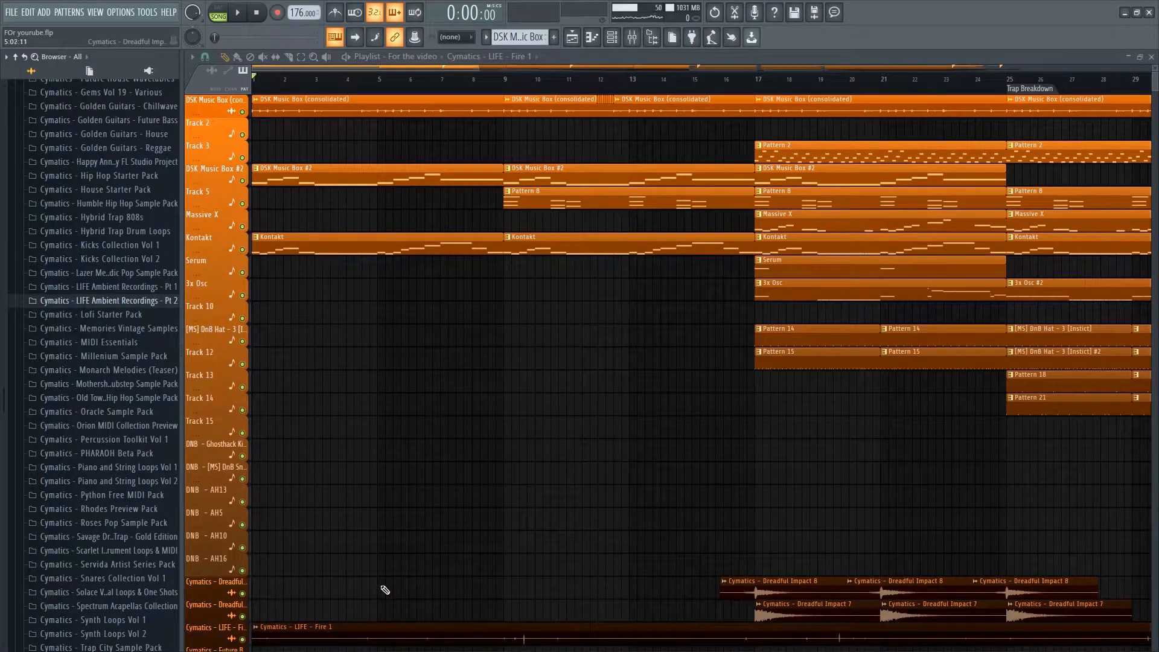
Set the playback position to bar 9, solo Track 5 with the Pattern 8 clips, and listen to it briefly.
scroll(478, 242, up, 2)
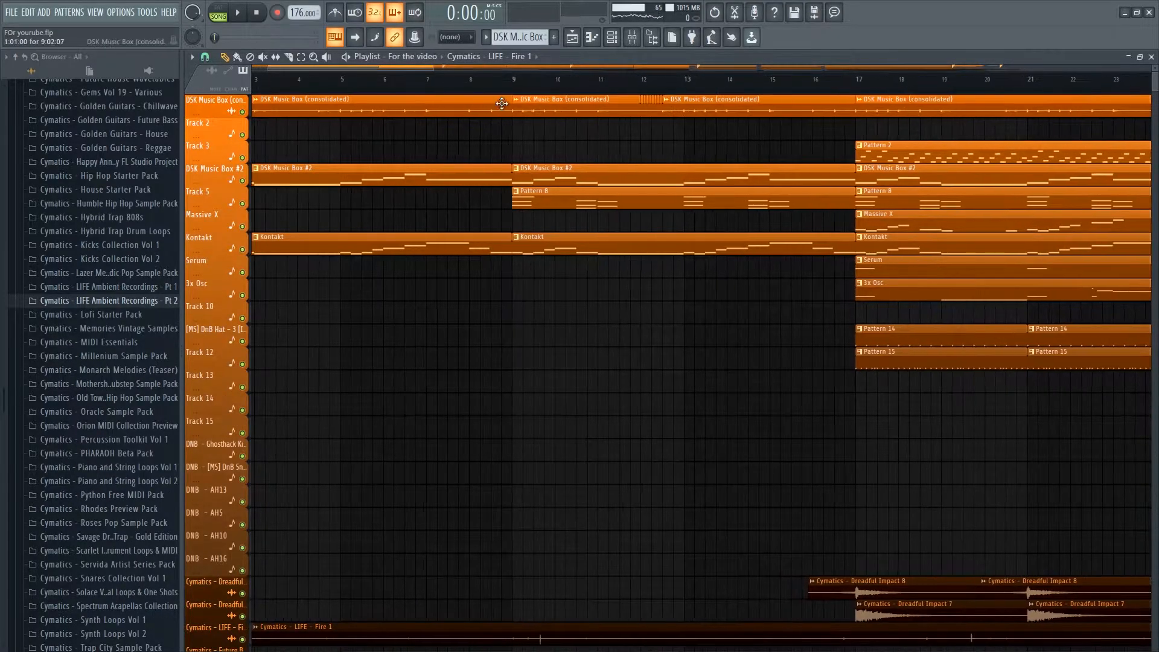
click(513, 83)
scroll(677, 267, down, 3)
drag(658, 293, 545, 293)
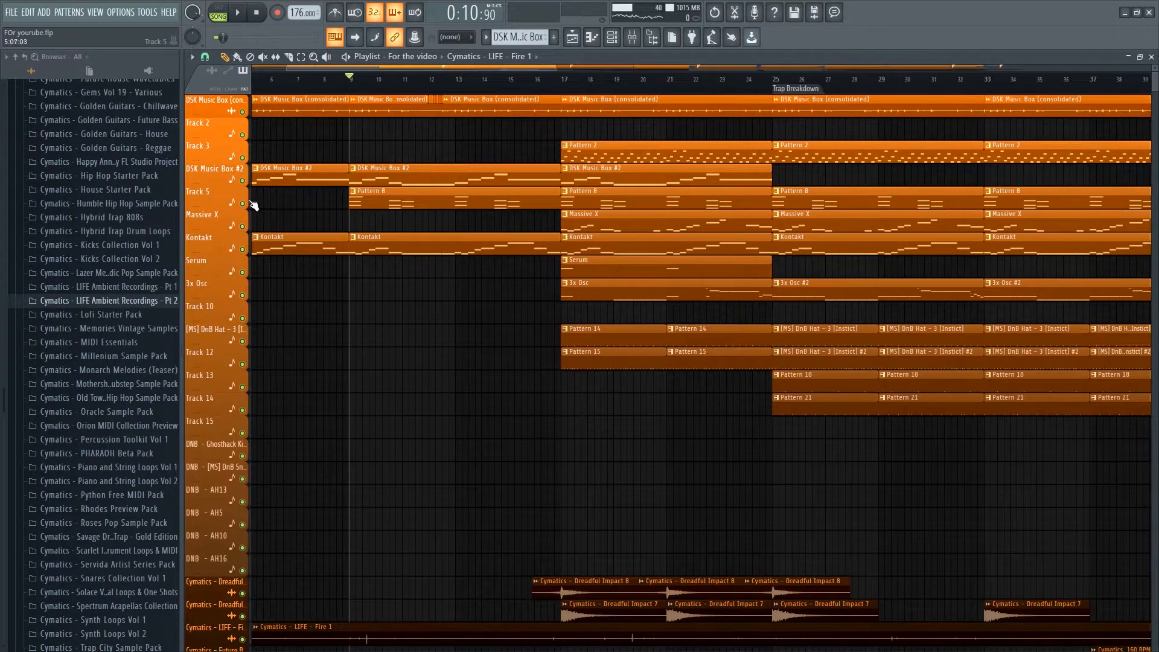
right_click(243, 204)
key(space)
key(space)
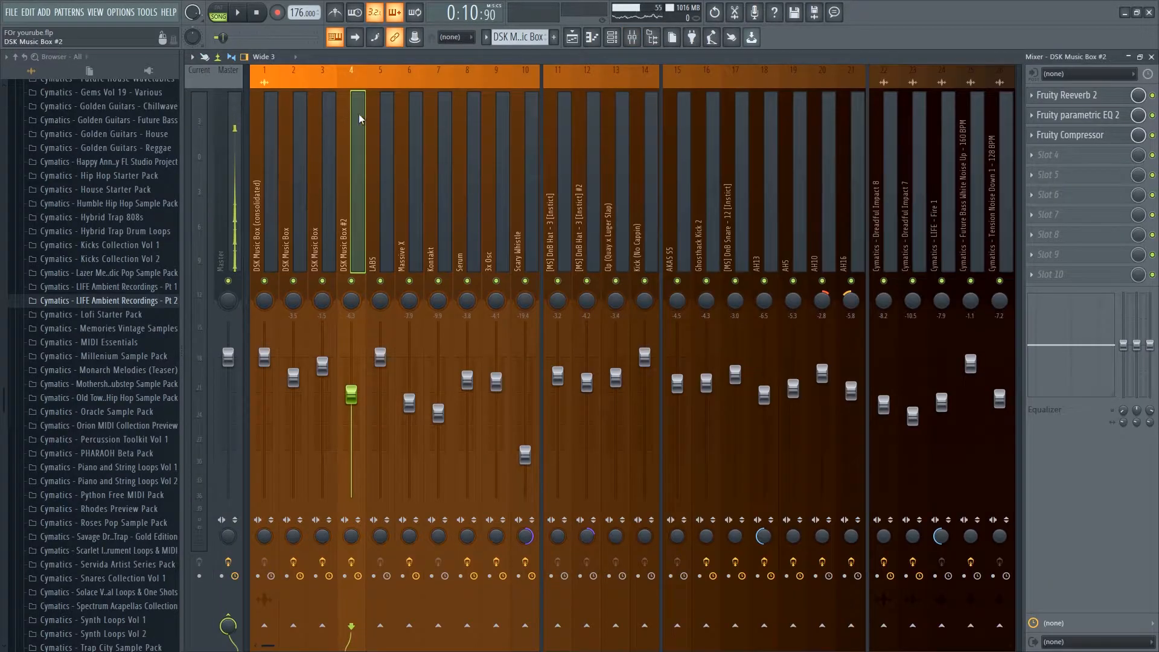
Add Fruity Reeverb 2 to the first slot of the LABS insert, raise the insert's volume slightly, and close the mixer.
click(381, 181)
click(1069, 95)
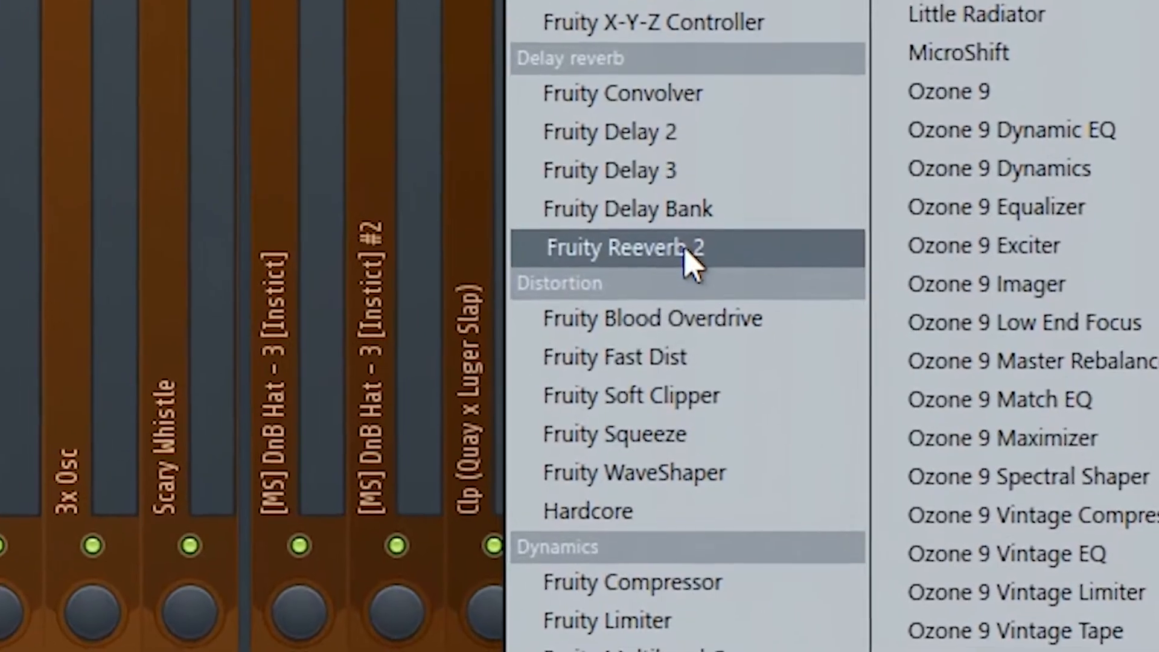
click(678, 221)
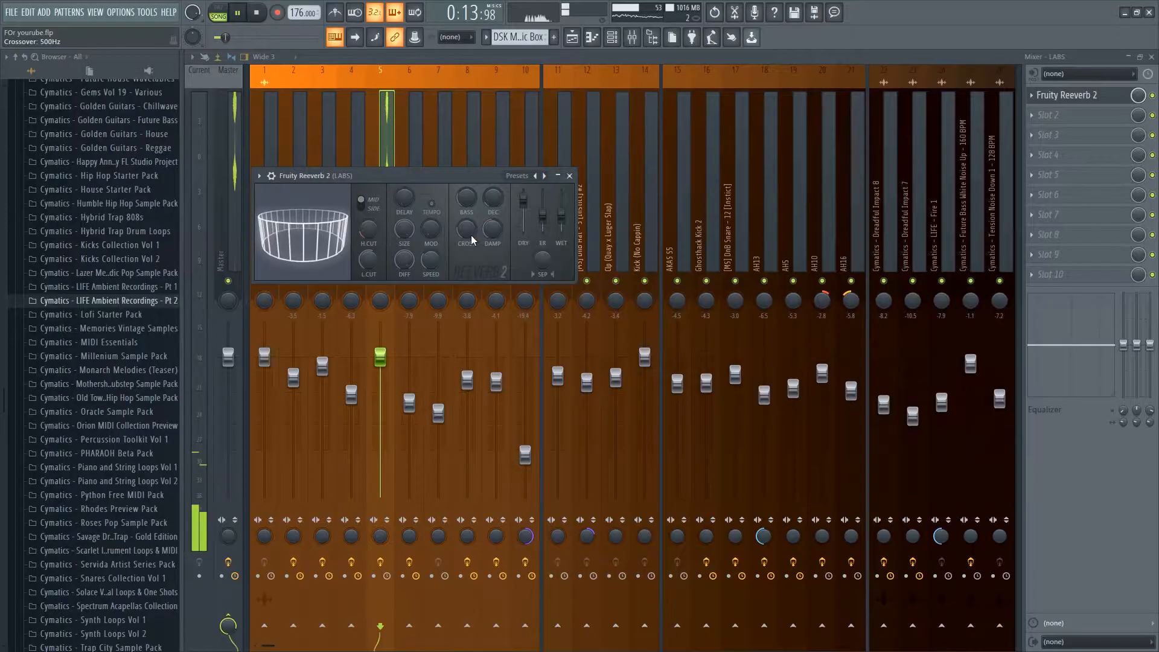
click(569, 175)
key(space)
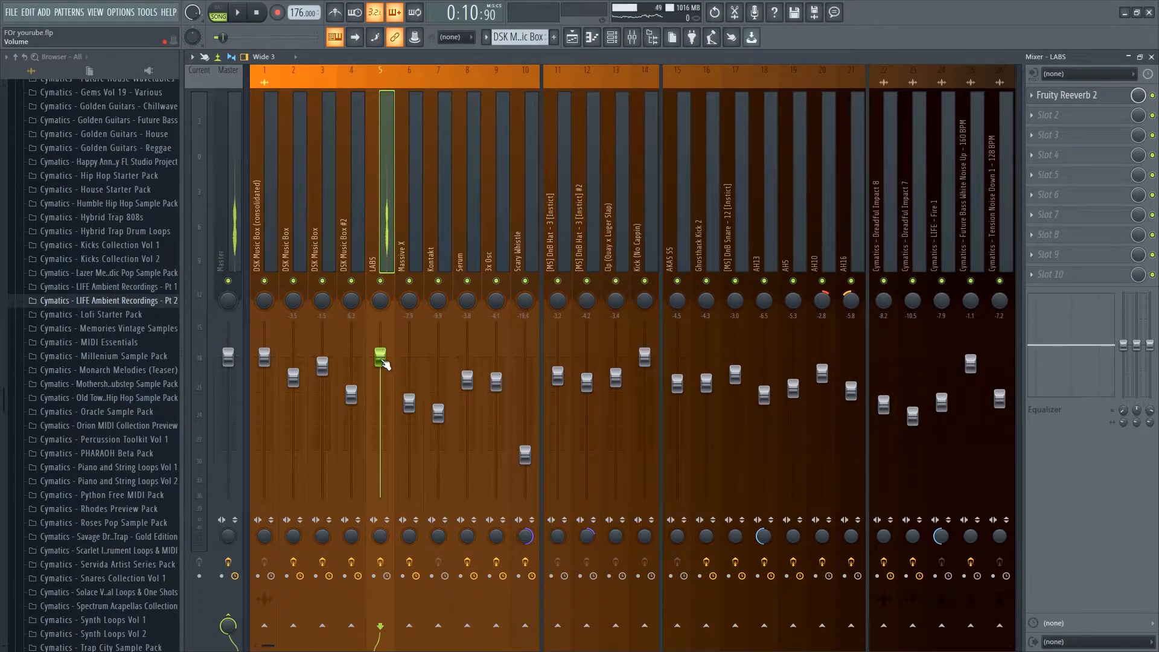
drag(380, 358, 380, 351)
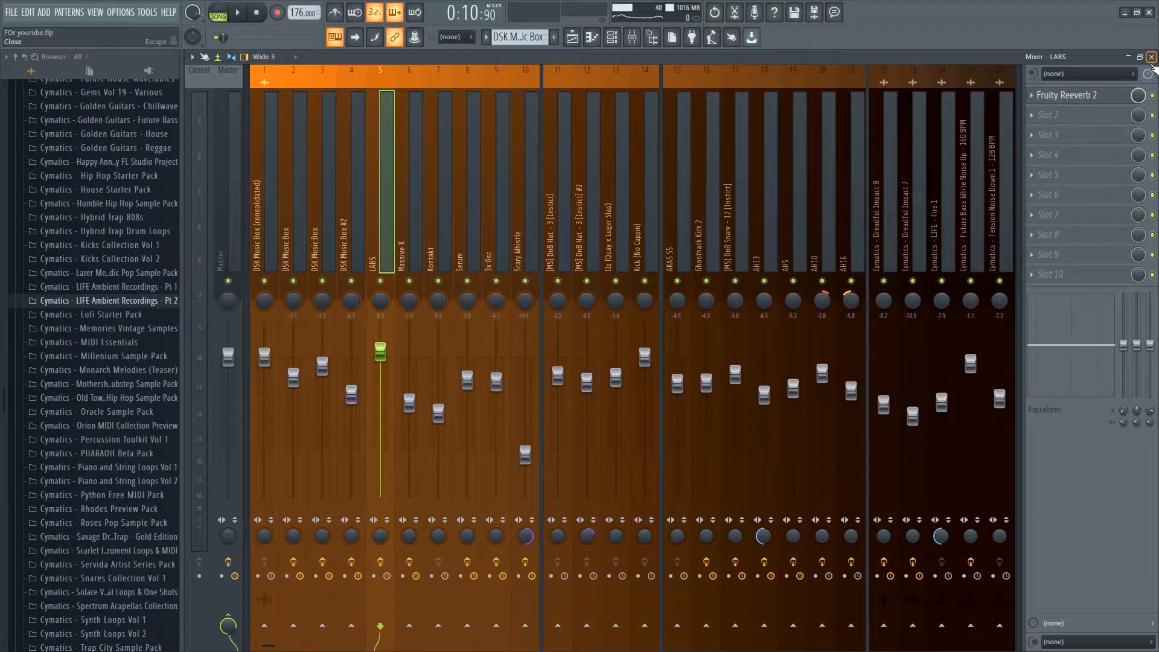
click(1151, 57)
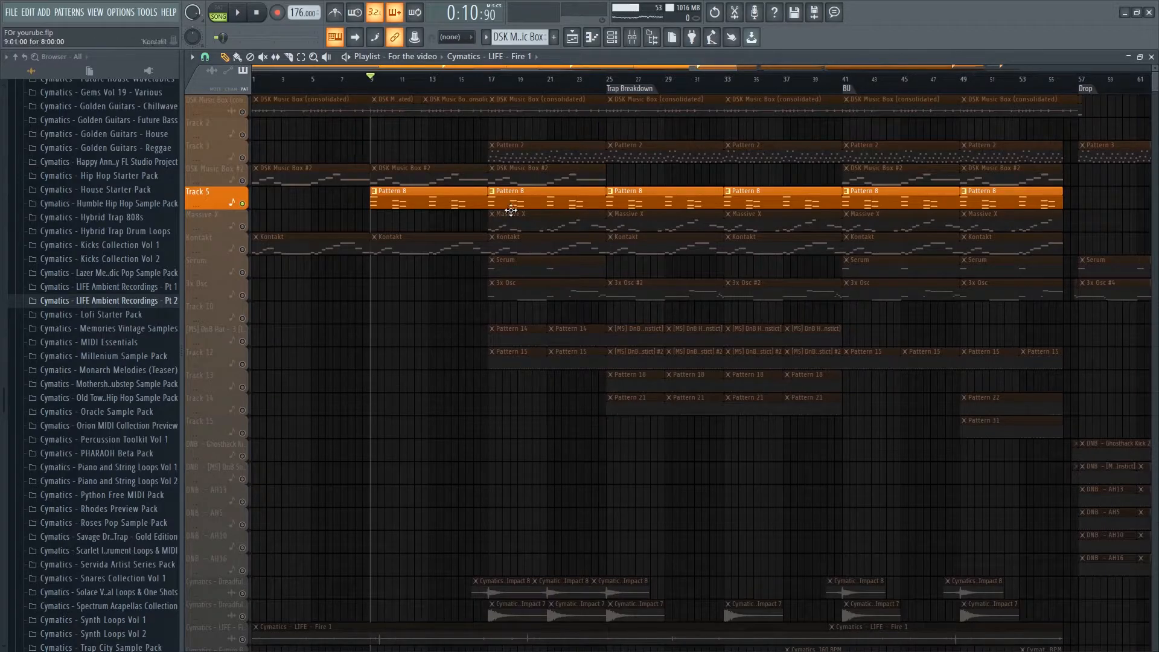
Turn off the solo on Track 5 and play the full arrangement from bar 9.
drag(732, 369, 698, 381)
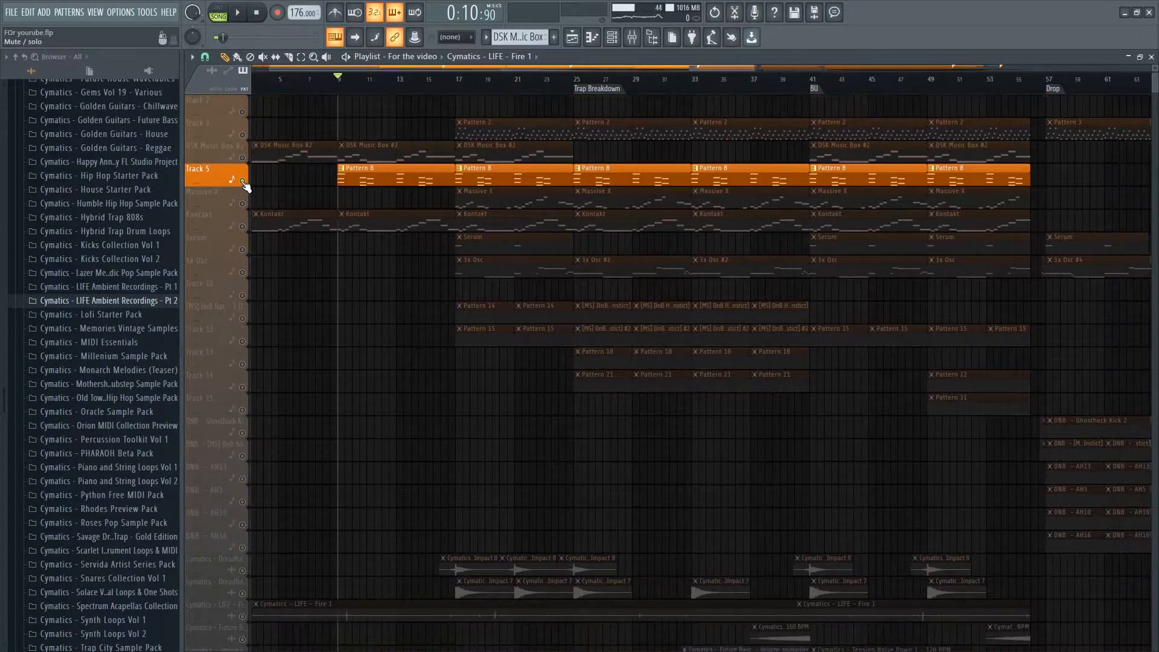
right_click(242, 181)
key(space)
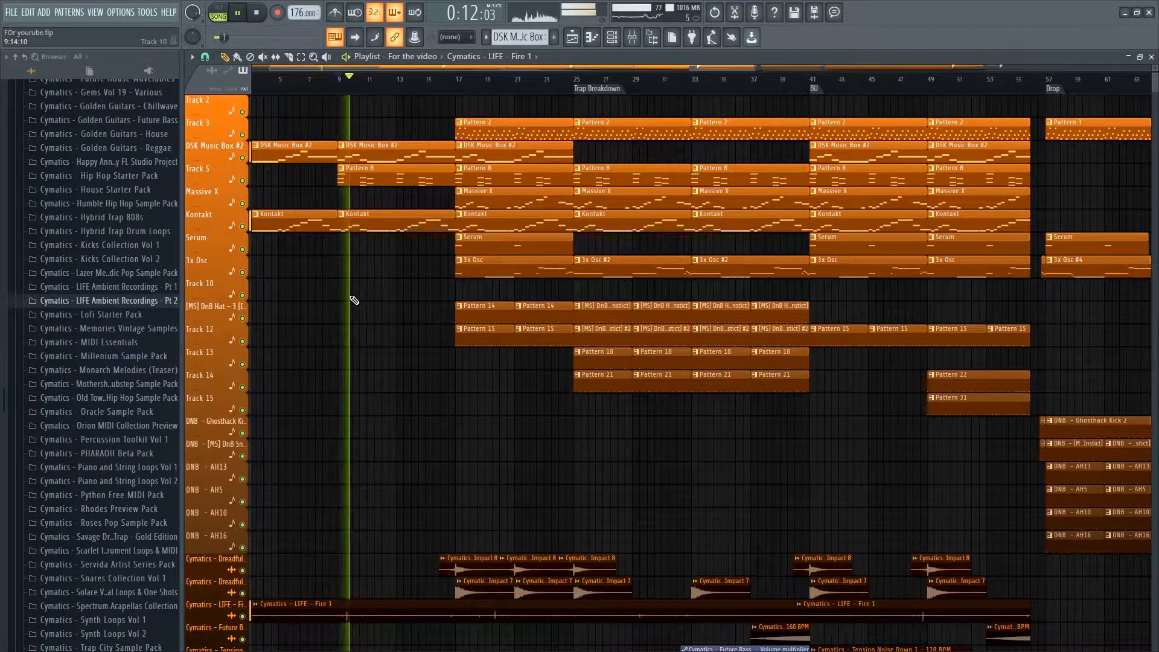
scroll(288, 296, up, 1)
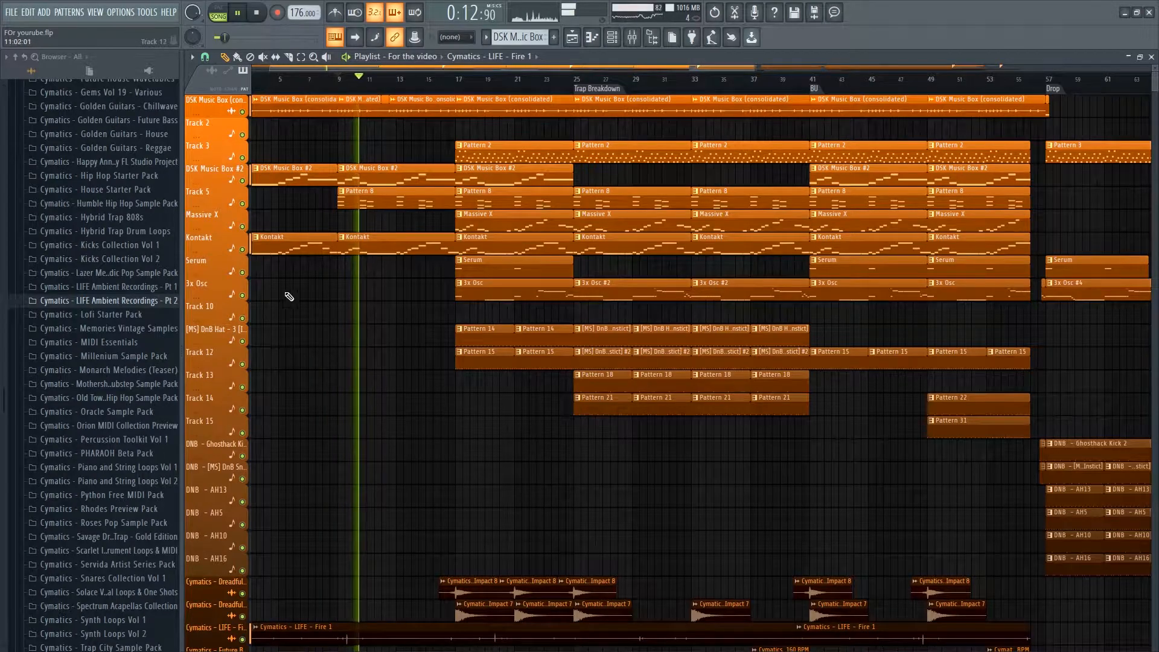
Mute the Kontakt track to hear the arrangement without it, stop playback, and unmute the track.
click(242, 250)
ctrl+scroll(344, 302, up, 3)
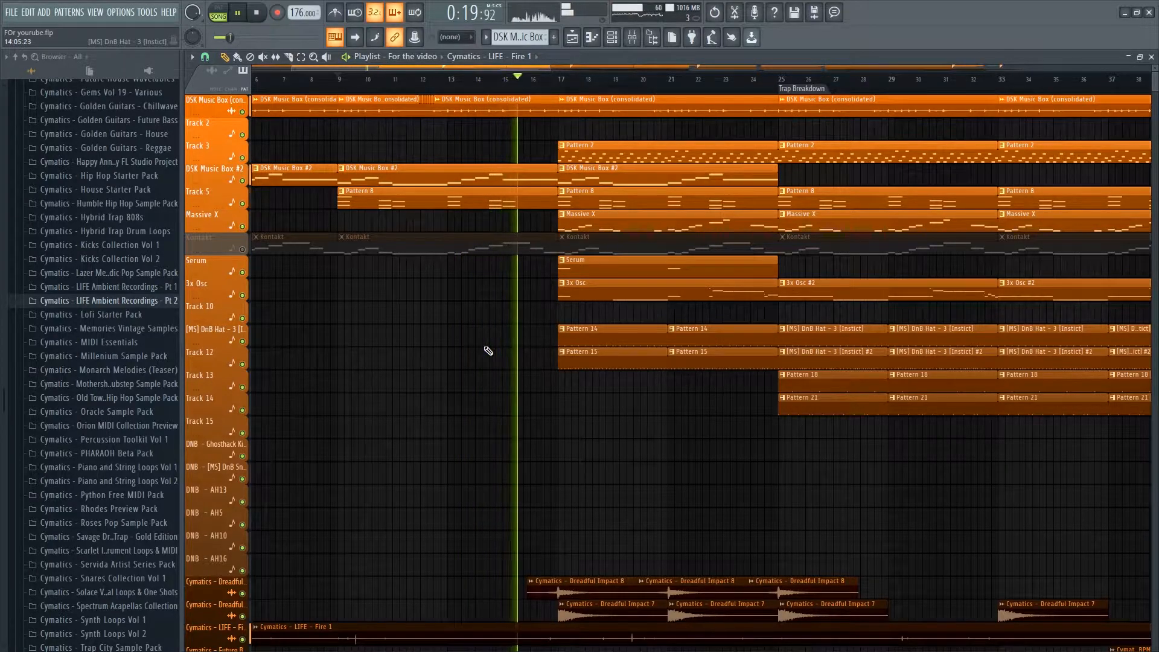
key(space)
click(242, 249)
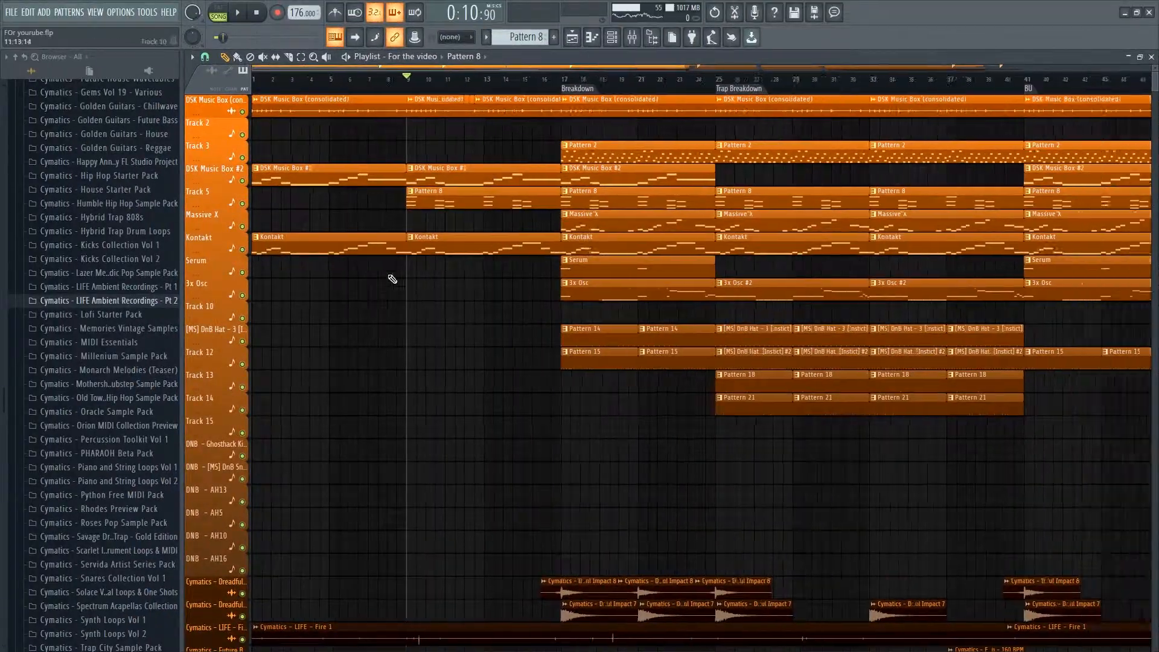
Go to the Breakdown section at bar 17 and open its Pattern 2 clip on Track 3 in the piano roll.
scroll(392, 279, down, 2)
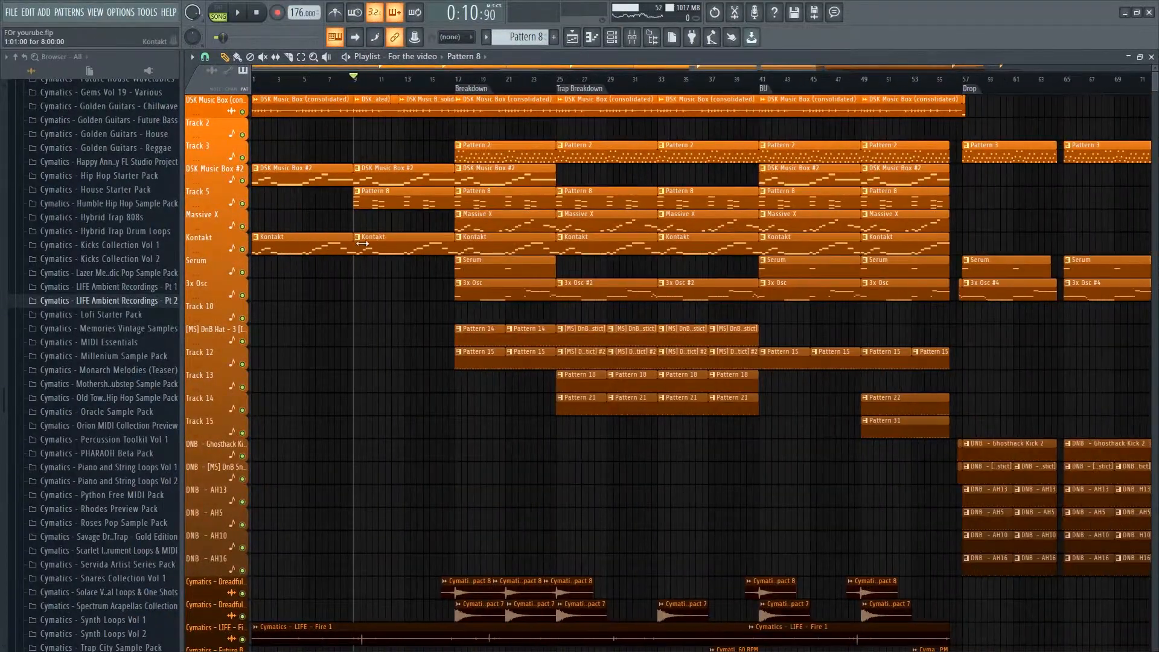
scroll(831, 109, down, 1)
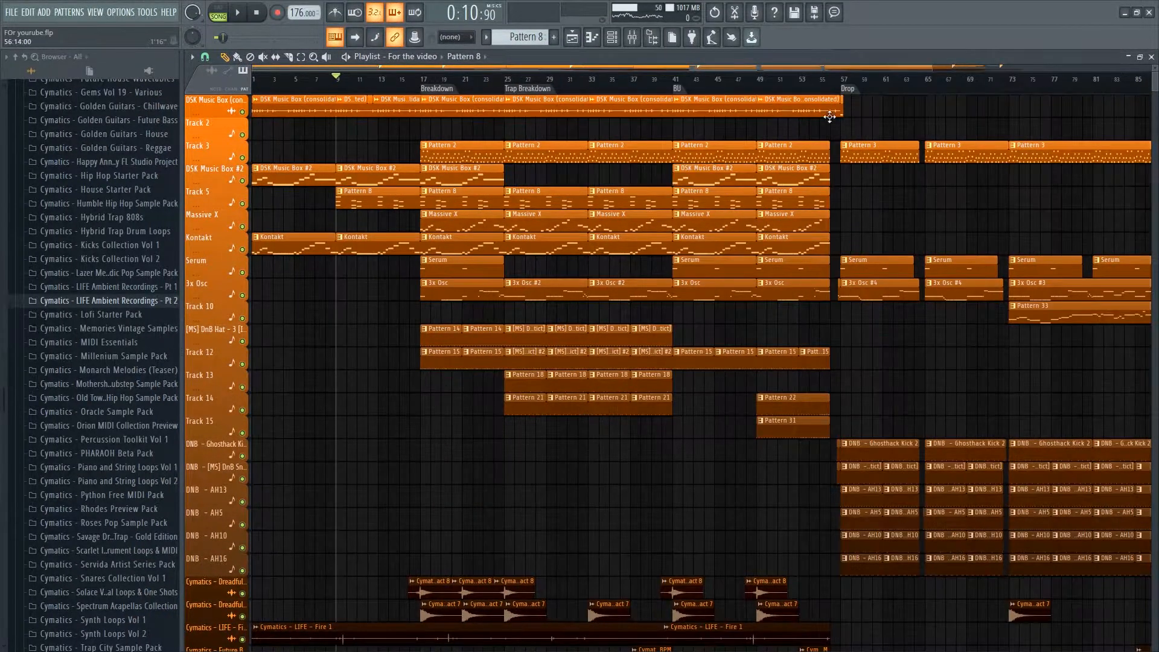
scroll(521, 302, up, 2)
scroll(508, 334, up, 3)
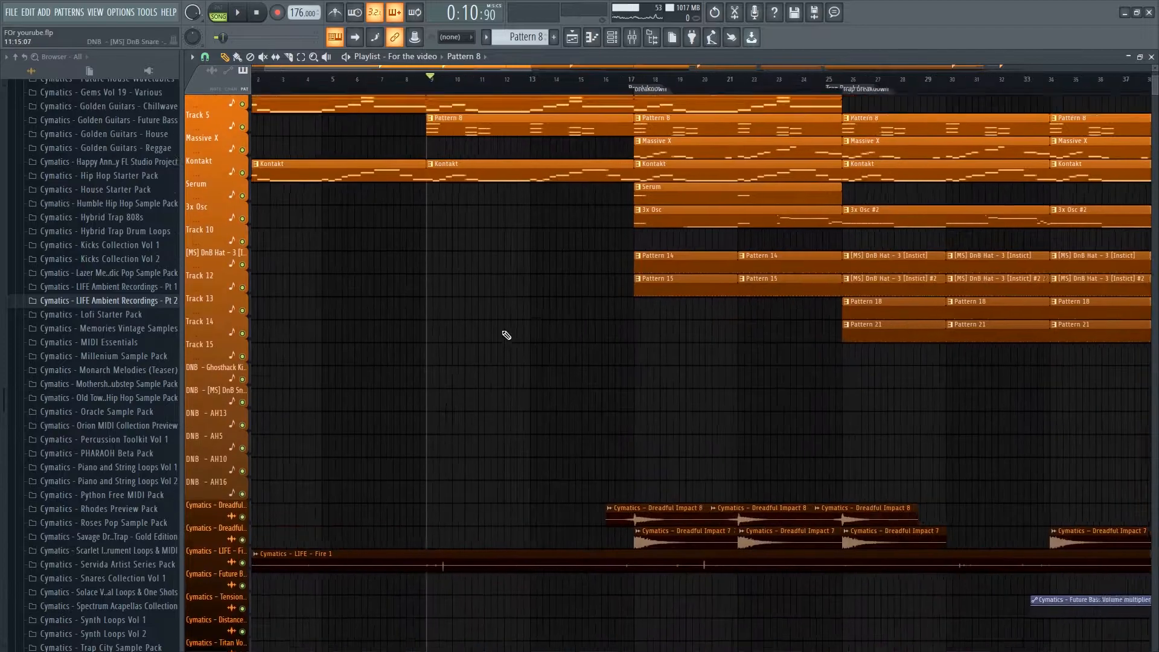
drag(603, 157, 462, 162)
right_click(430, 154)
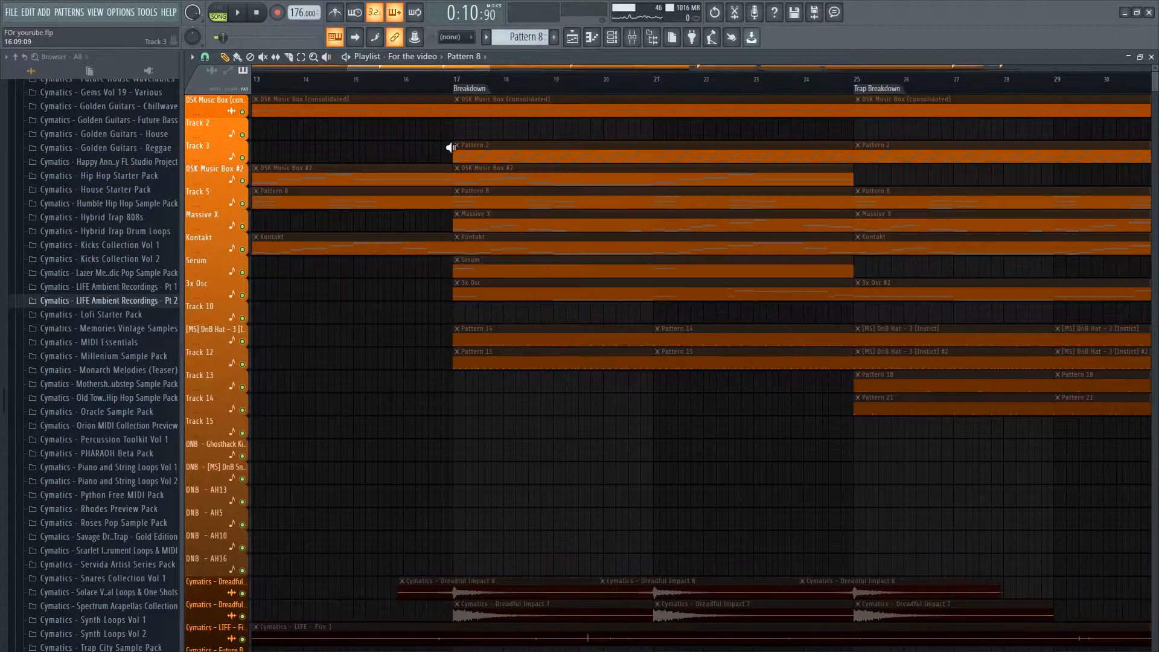
double_click(505, 161)
scroll(366, 224, up, 3)
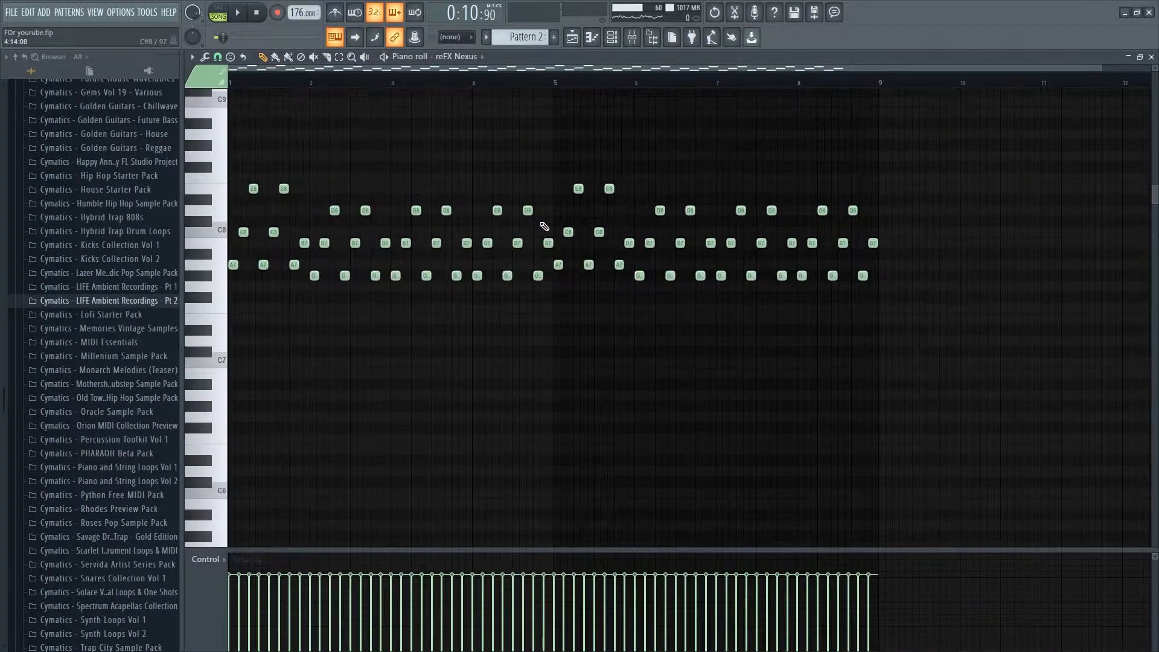
Open the reFX Nexus instrument from the channel rack, view its selected preset, and close the plugin.
key(F6)
click(295, 107)
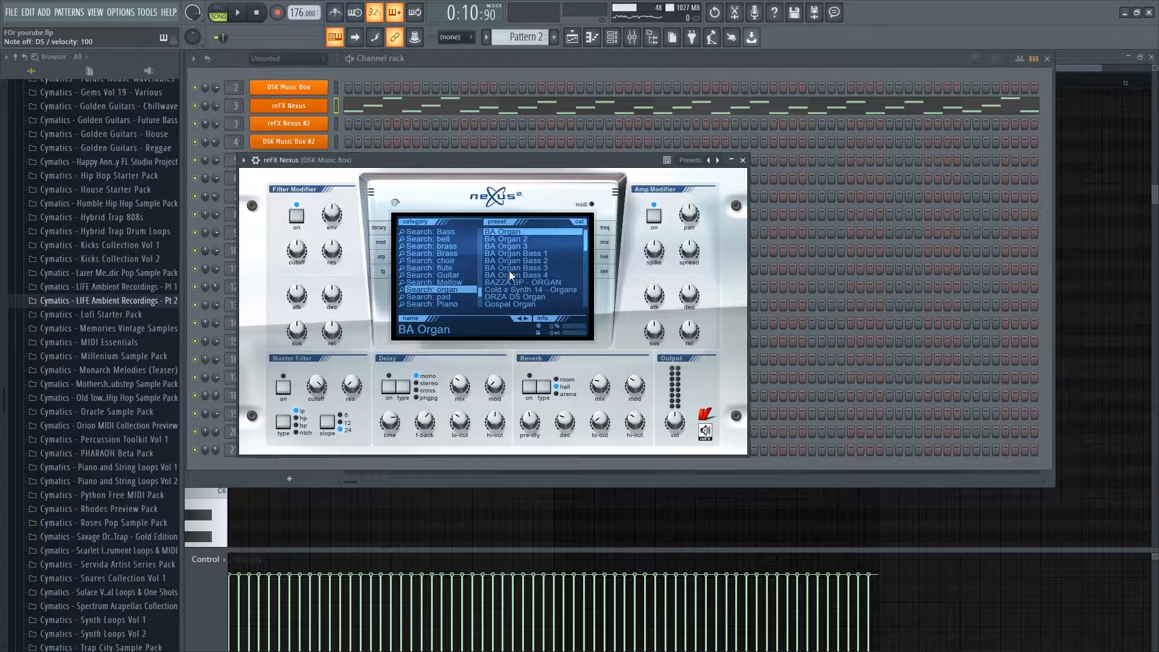
click(742, 160)
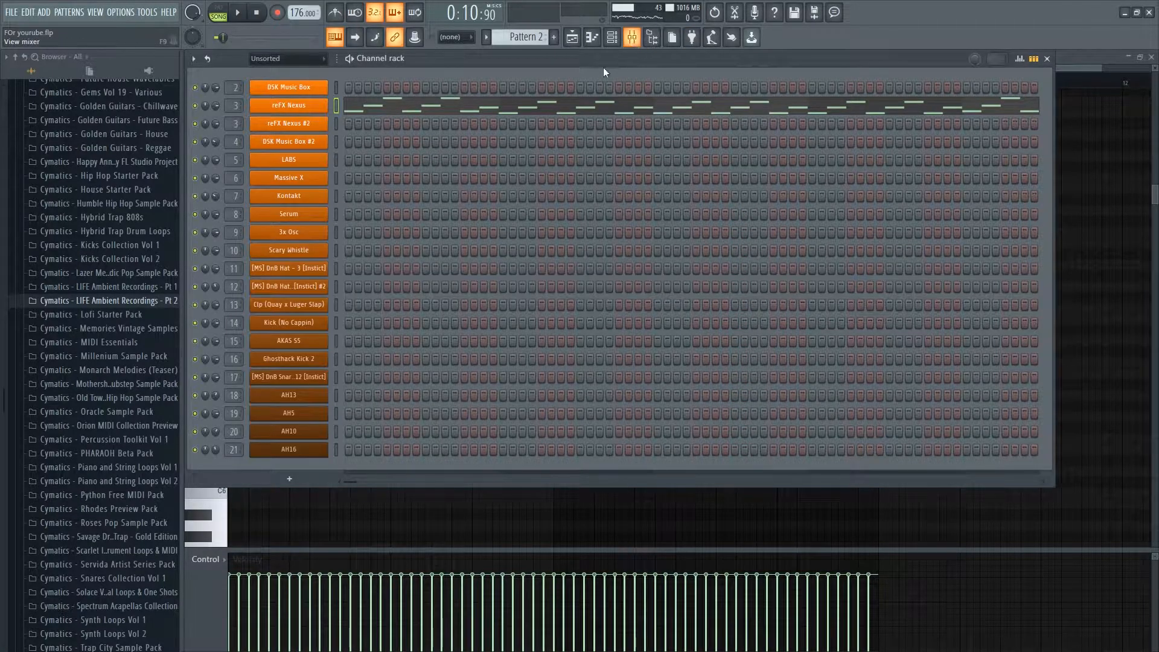
Review the Fruity Reeverb 2 and Fruity parametric EQ 2 settings on the DSK Music Box insert, then close the mixer.
click(632, 37)
click(1097, 101)
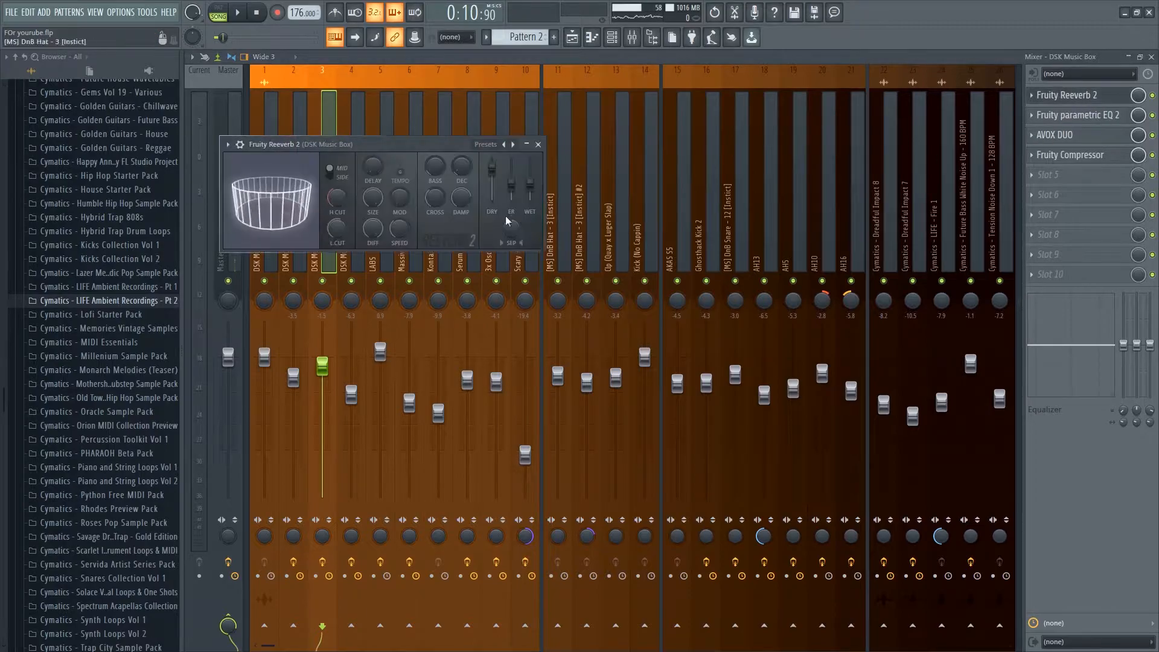
click(539, 145)
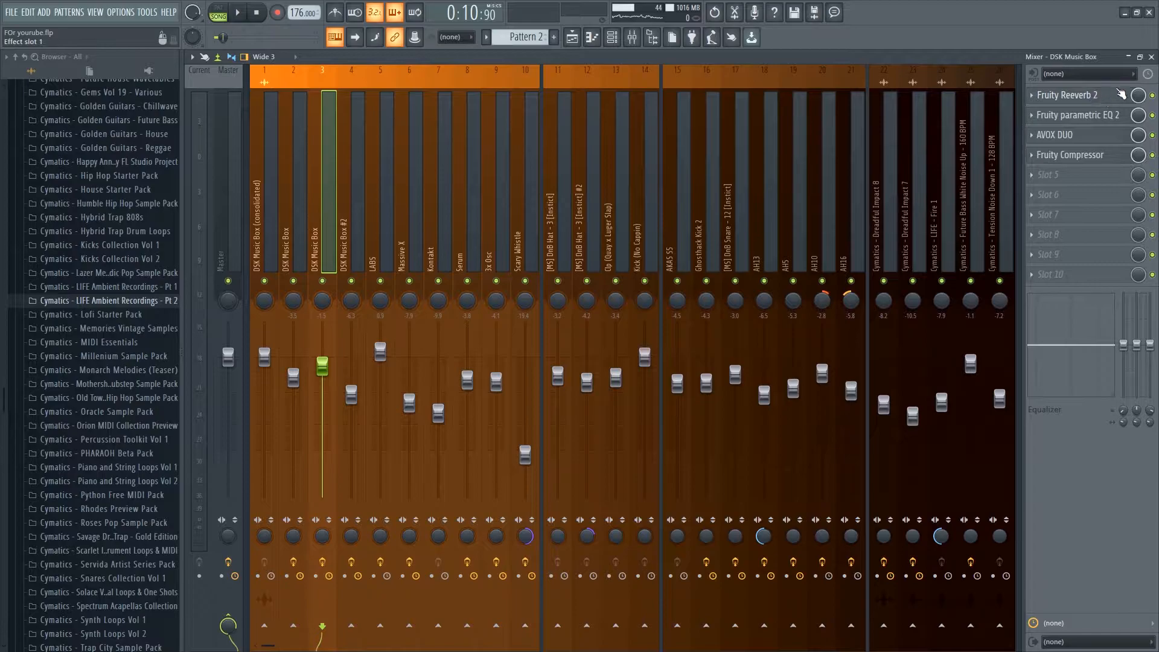
click(1108, 114)
drag(425, 163, 471, 235)
click(661, 231)
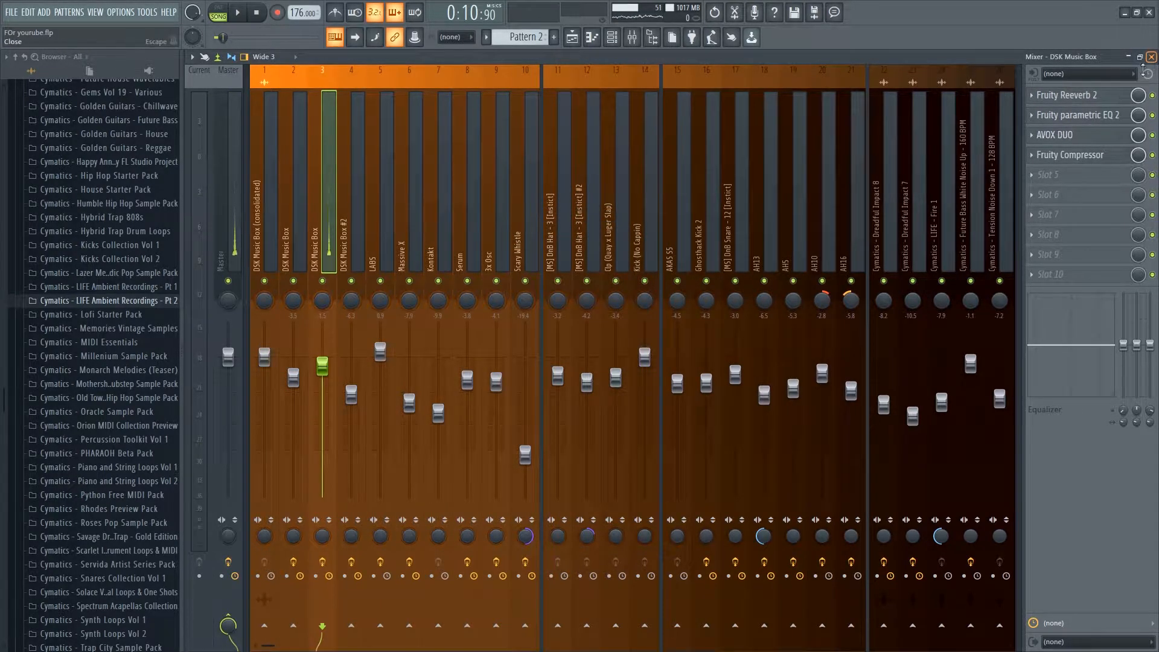
click(1152, 57)
Close the piano roll, reopen the mixer, and review the AVOX DUO doubler settings on the DSK Music Box insert.
key(F6)
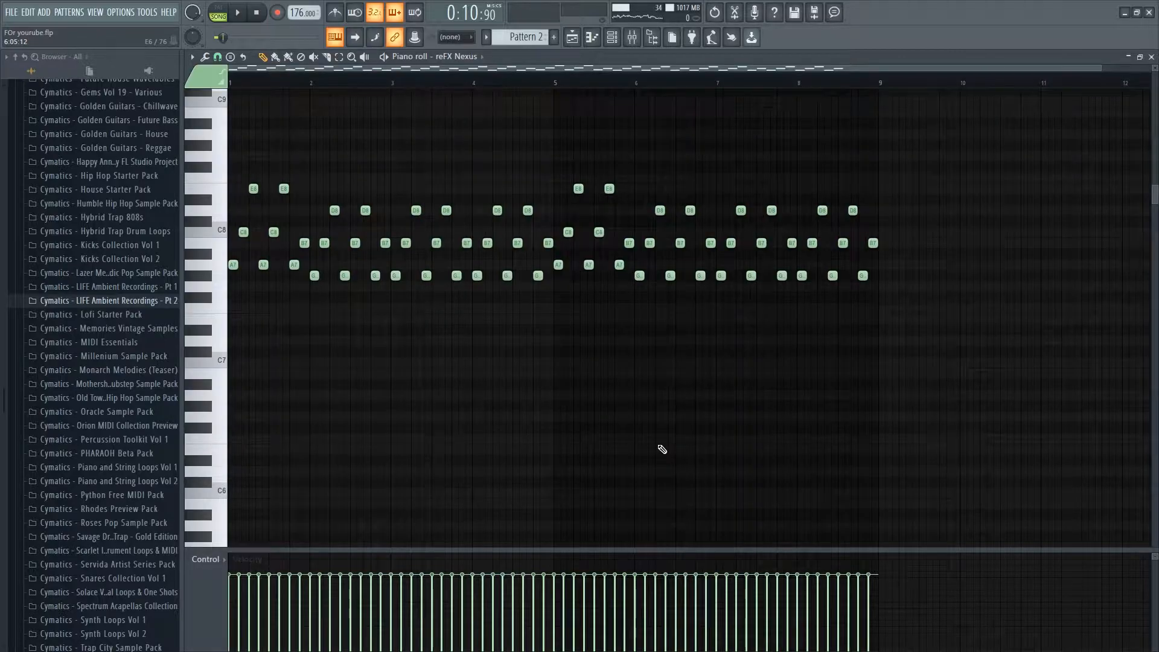
click(1151, 57)
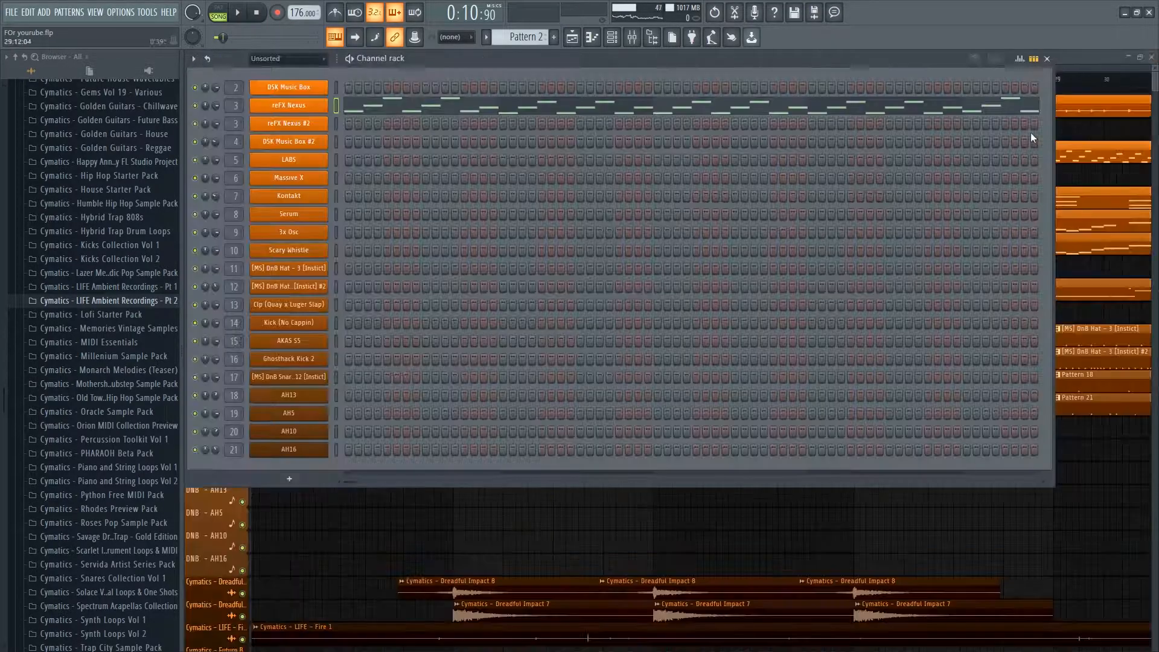
click(612, 38)
click(632, 38)
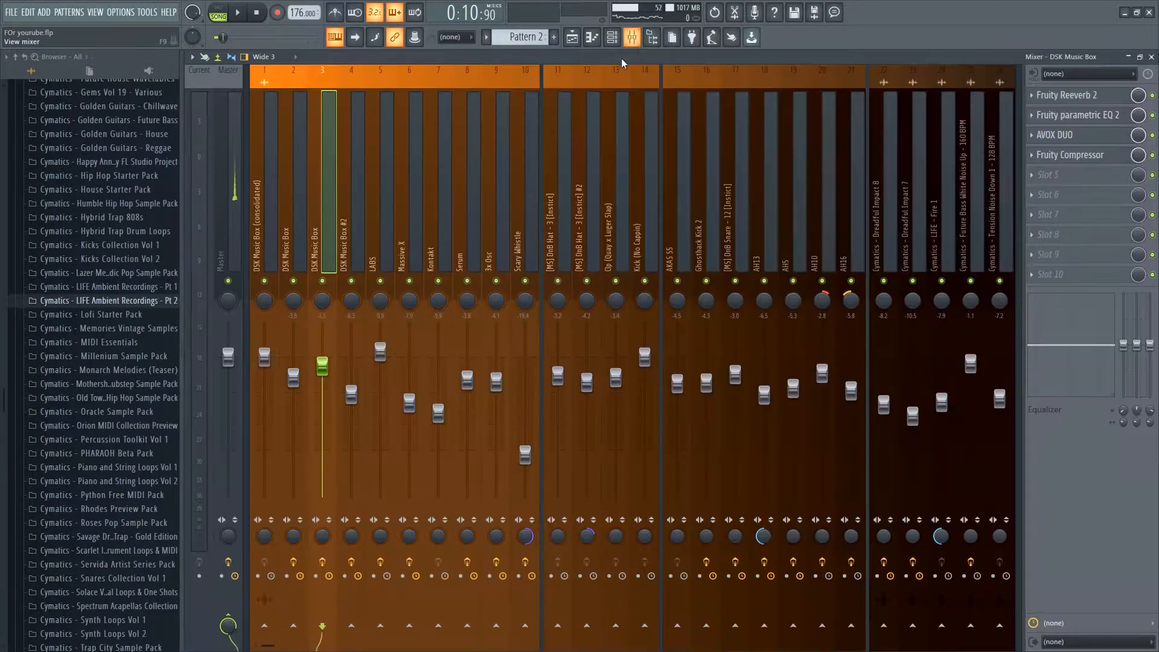
click(1034, 143)
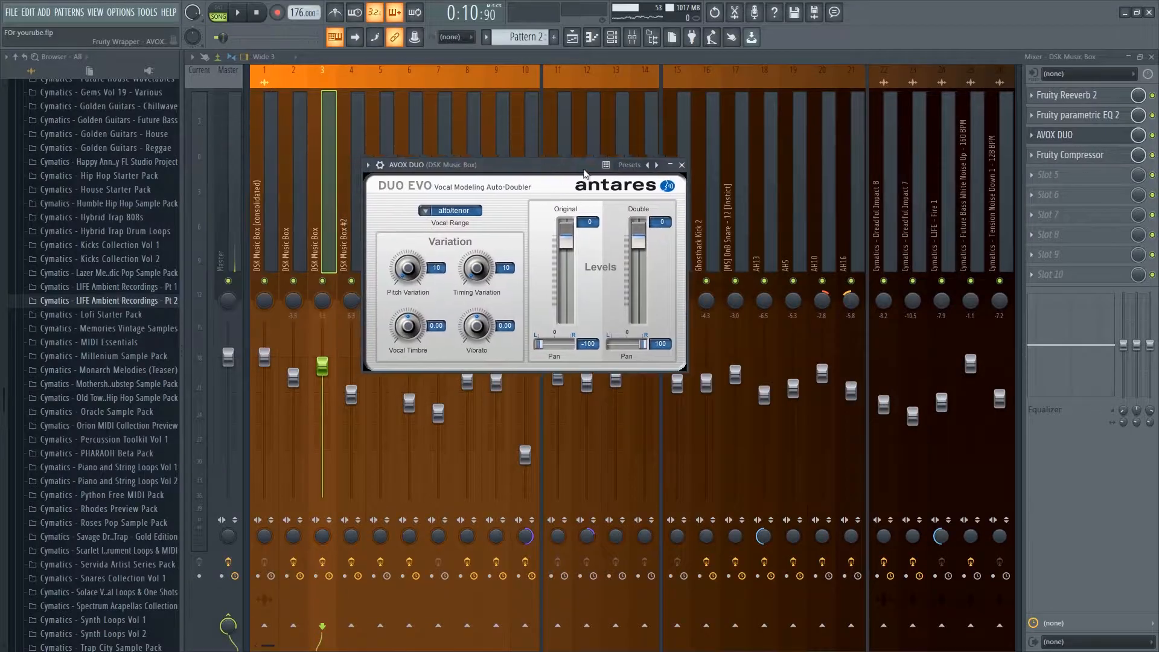
drag(503, 173, 439, 160)
click(618, 153)
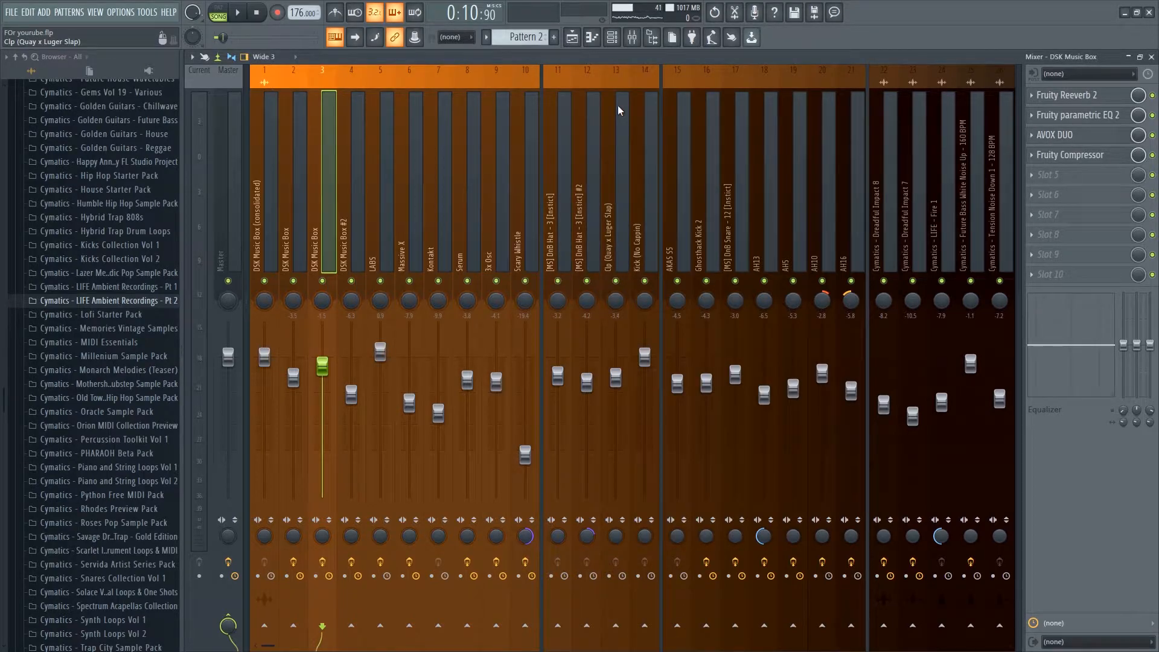
Return to the playlist, solo Track 3, set the playback position to bar 17, and listen to it briefly.
key(F6)
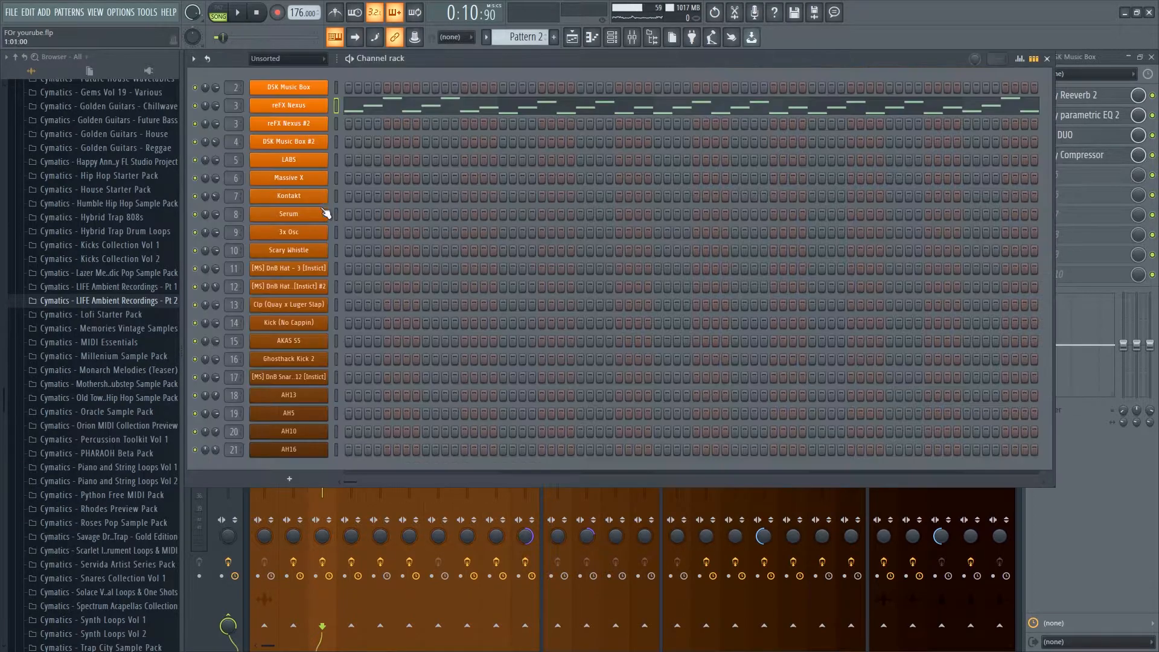
key(F5)
right_click(242, 158)
click(455, 80)
key(space)
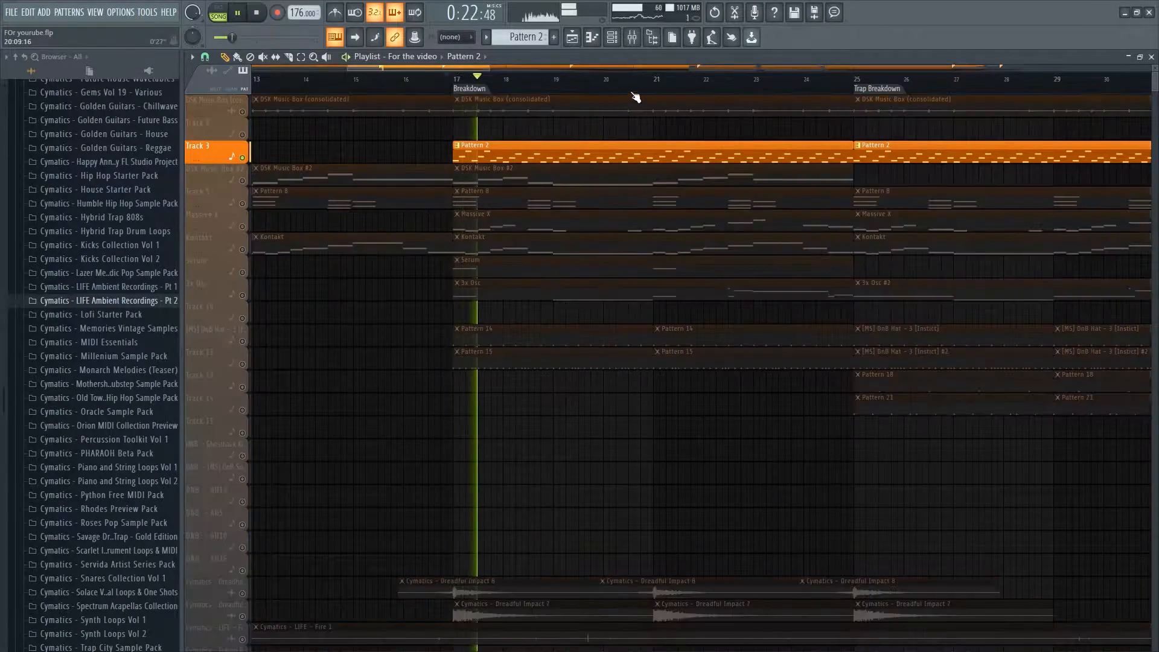
key(space)
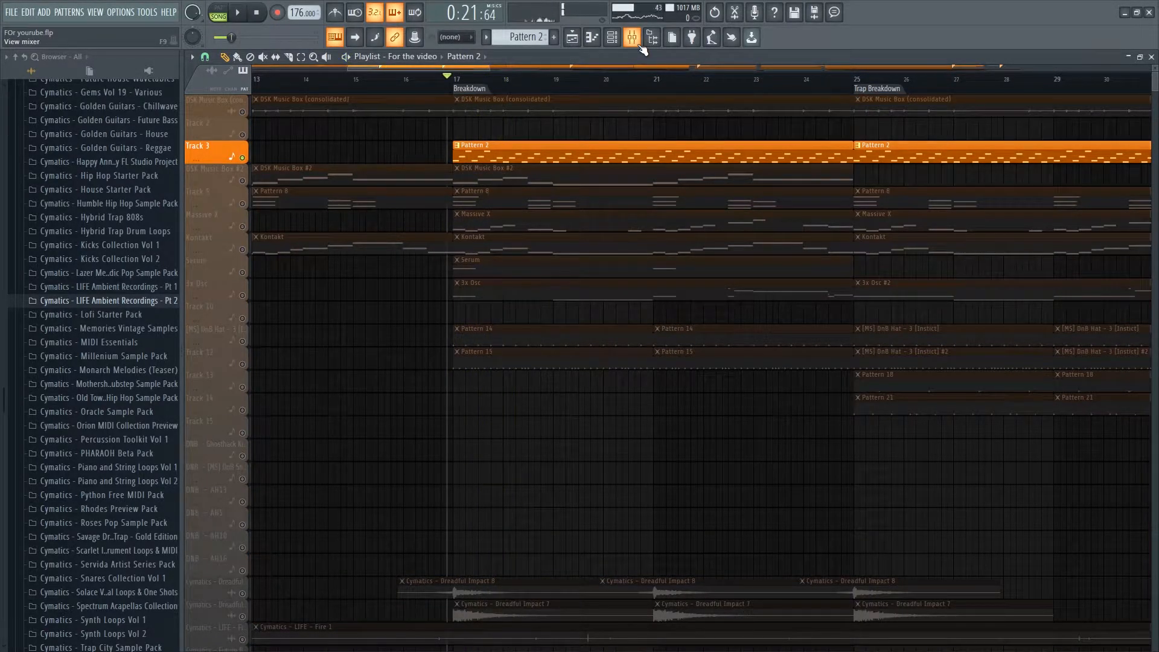
Review the Fruity Compressor on the DSK Music Box insert, return to the playlist, and turn off the Track 3 solo.
click(642, 47)
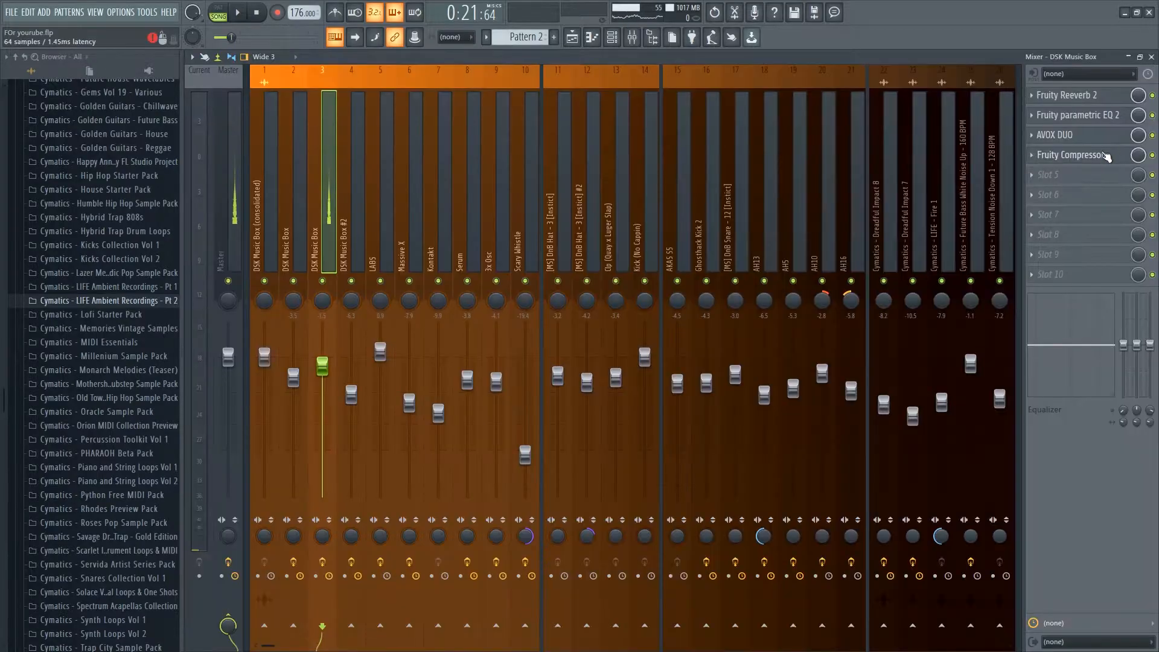
click(1098, 155)
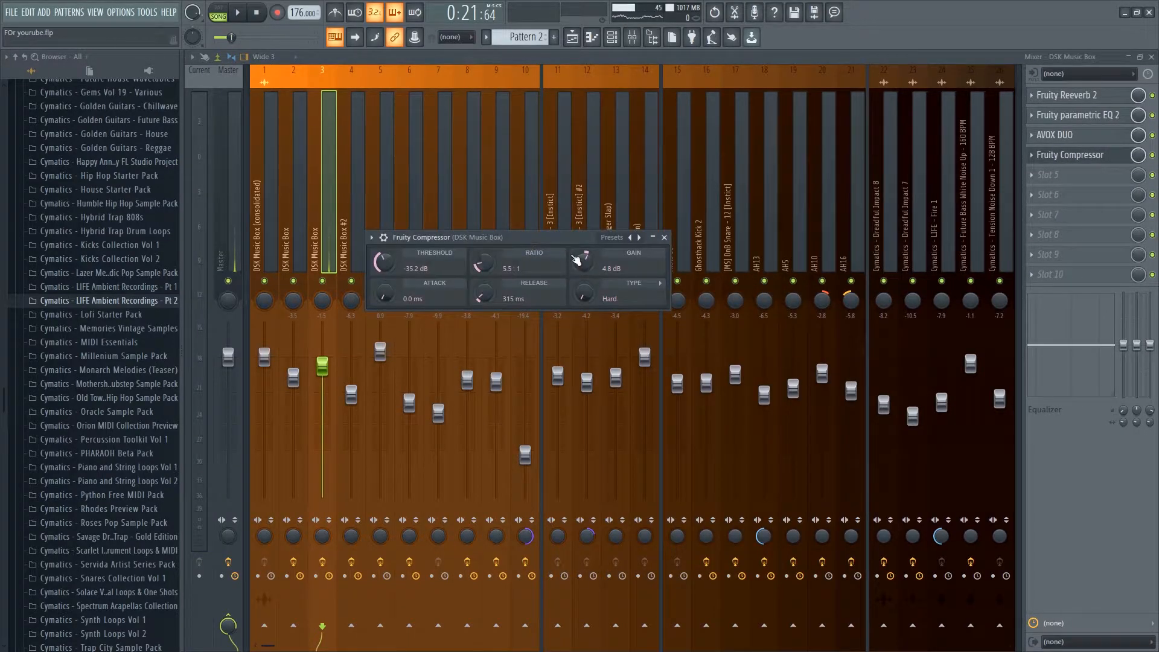
key(space)
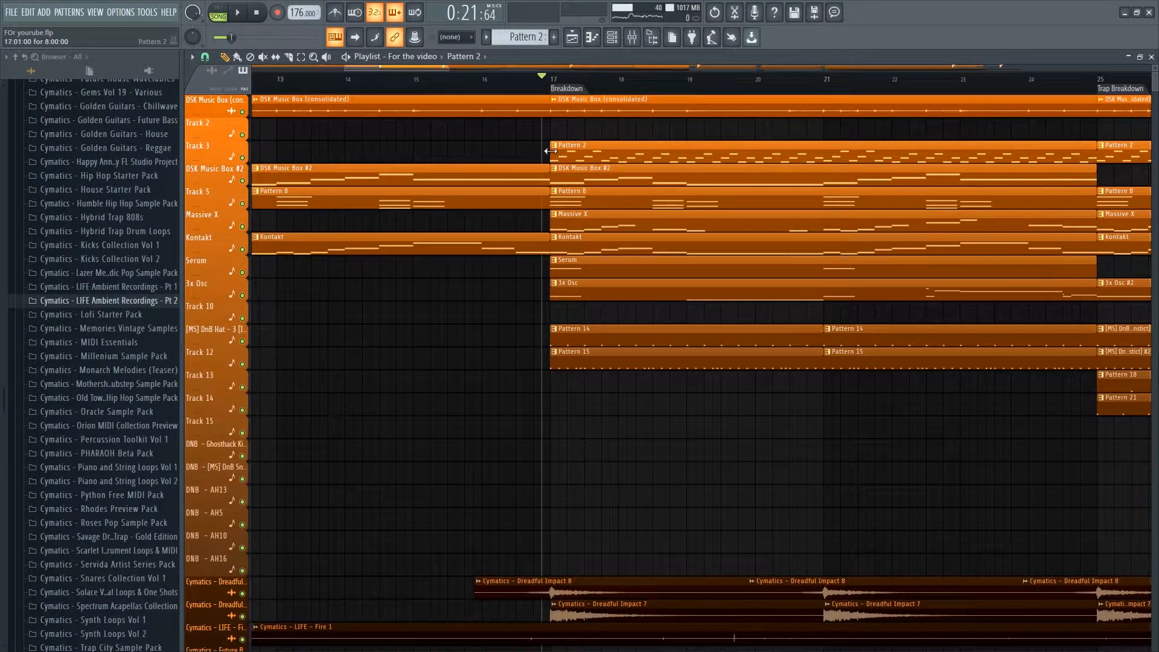
Audition only the Massive X clip starting at bar 17, then stop playback.
scroll(580, 242, down, 2)
scroll(465, 260, down, 2)
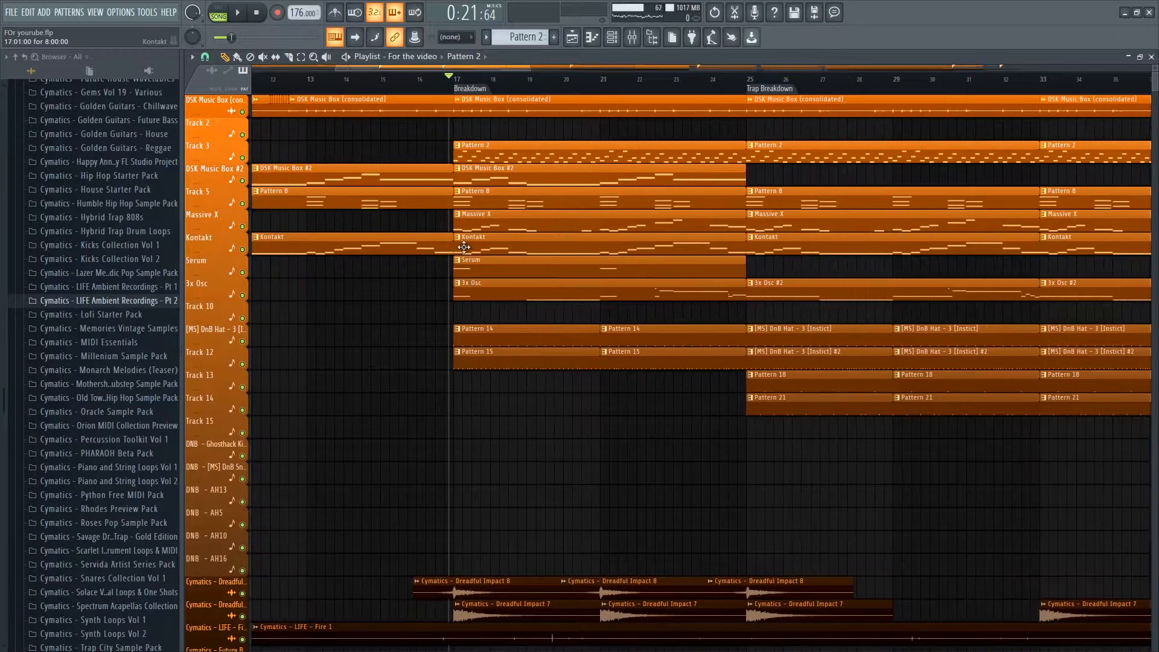
click(456, 227)
key(space)
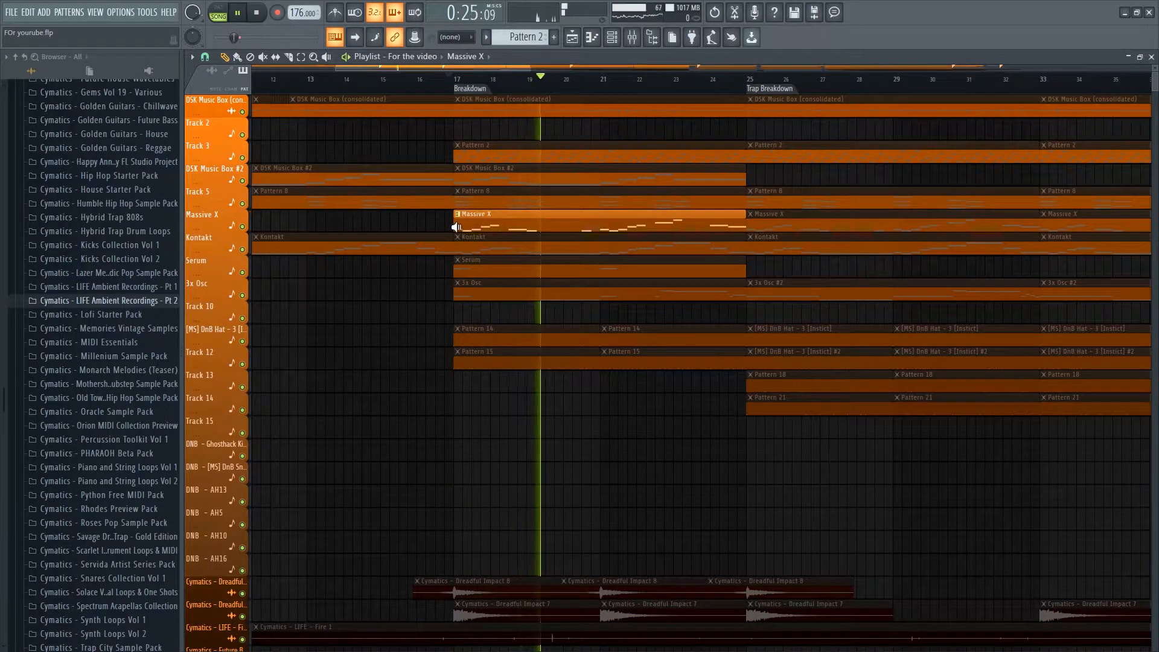
key(space)
Open the Massive X instrument from the channel rack, examine its Circuit Celesta preset, and close both windows.
scroll(529, 327, up, 2)
key(F6)
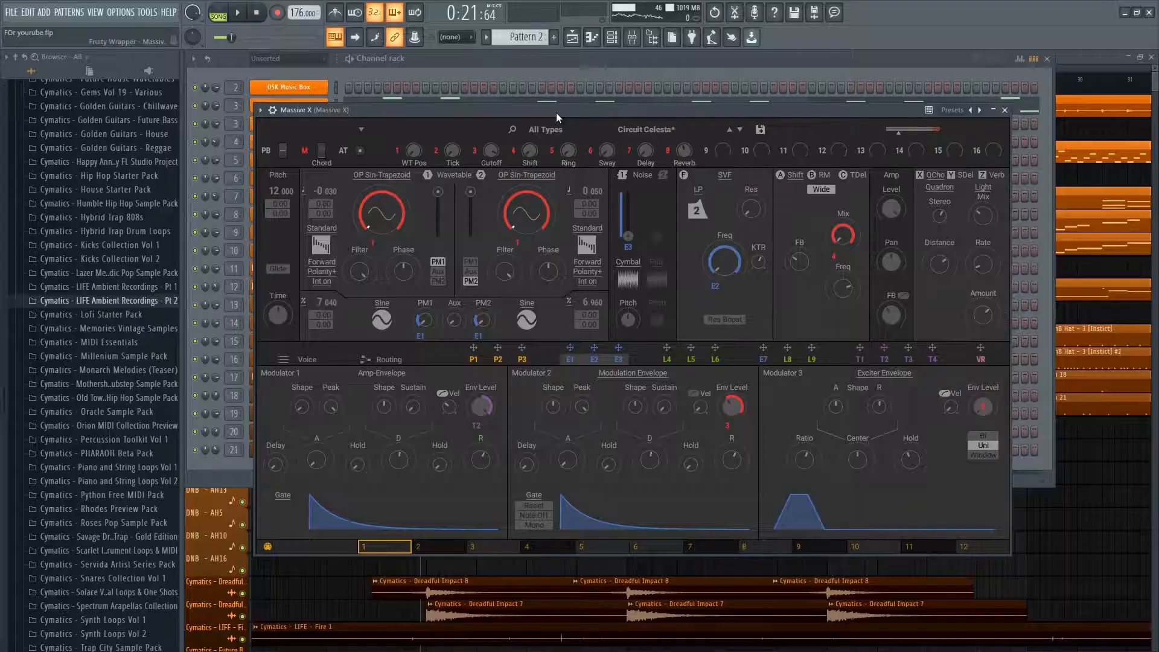
drag(567, 110, 538, 114)
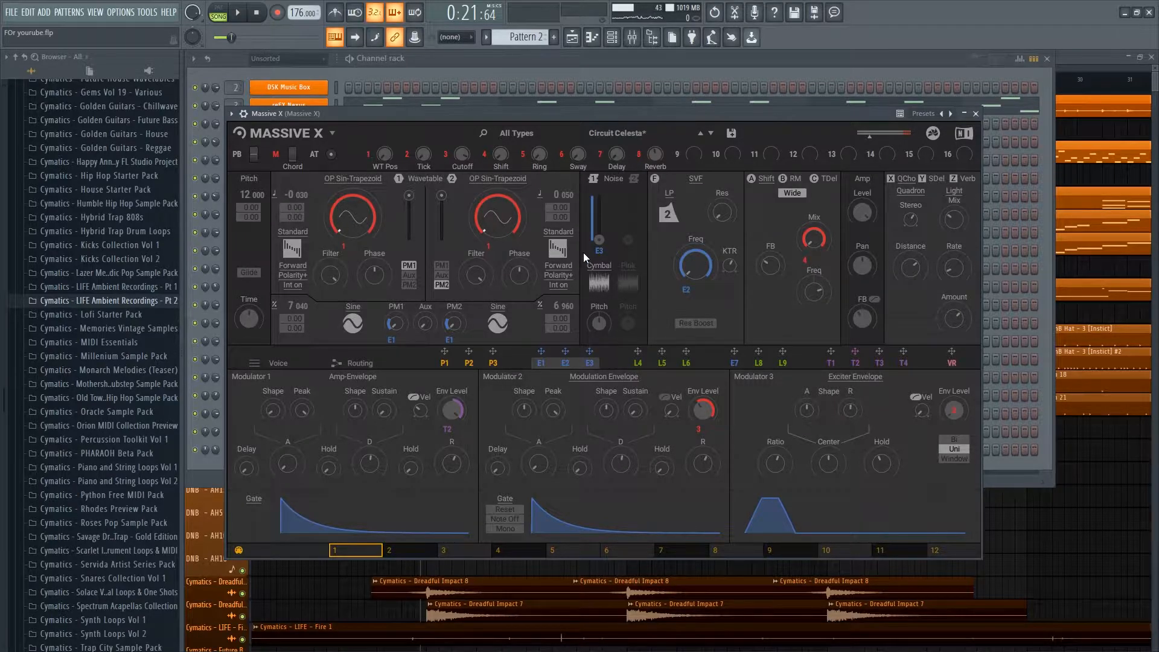
key(Escape)
key(Escape)
Review the Fruity parametric EQ 2 and Fruity Compressor on the Massive X insert, then close the mixer.
scroll(518, 197, up, 5)
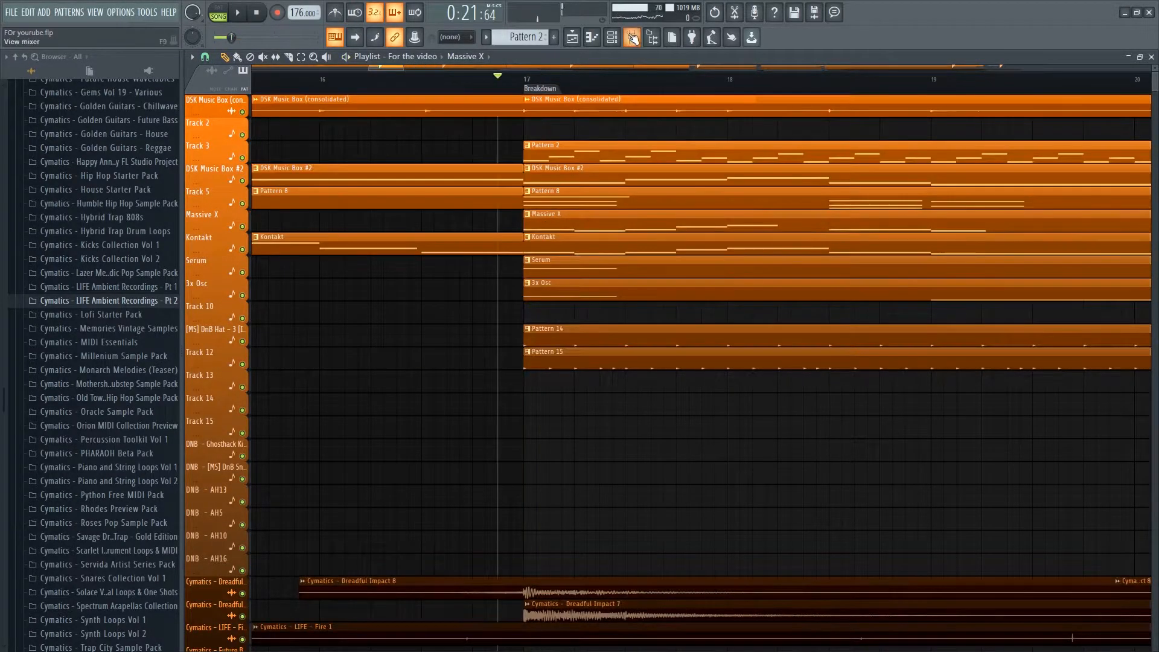
key(F9)
click(1085, 98)
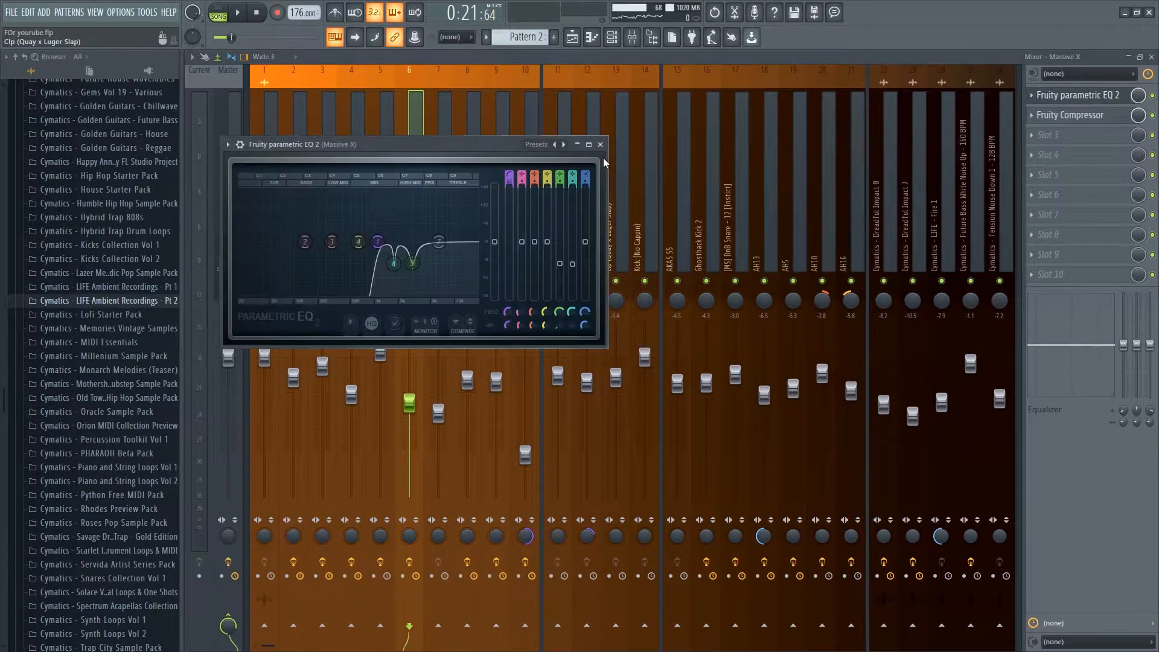
click(603, 147)
click(1092, 118)
click(536, 160)
key(F9)
Open the Serum clip at bar 17 in the piano roll, view its notes, and close the piano roll.
scroll(587, 352, down, 2)
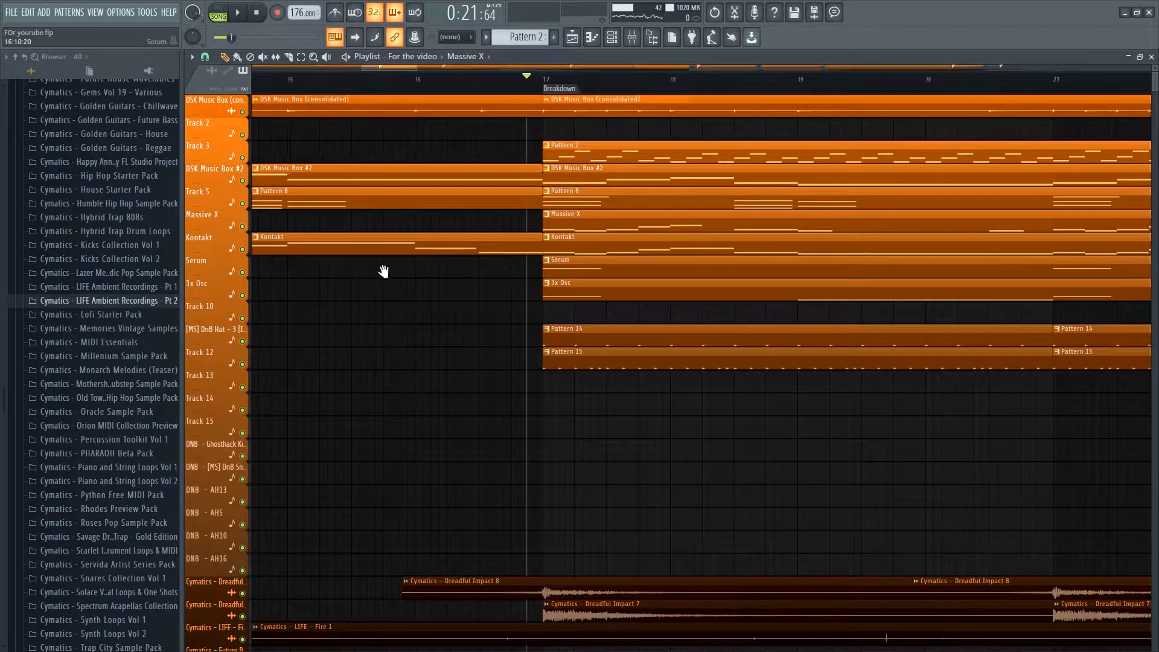
scroll(417, 272, right, 2)
scroll(364, 283, down, 4)
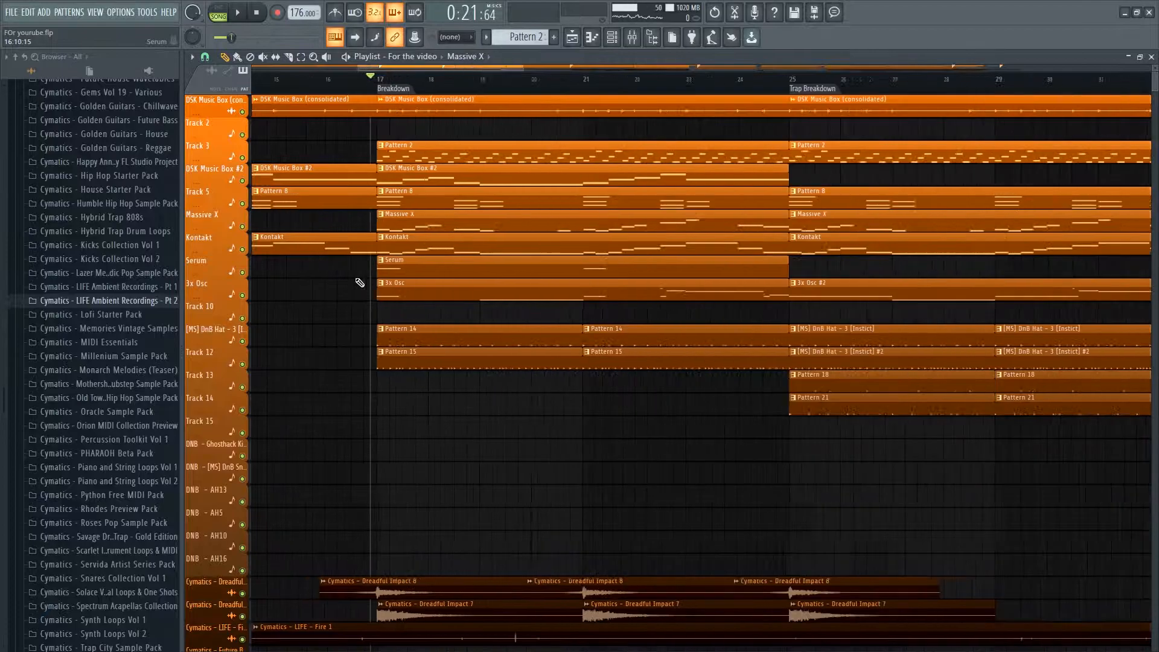
scroll(487, 281, up, 2)
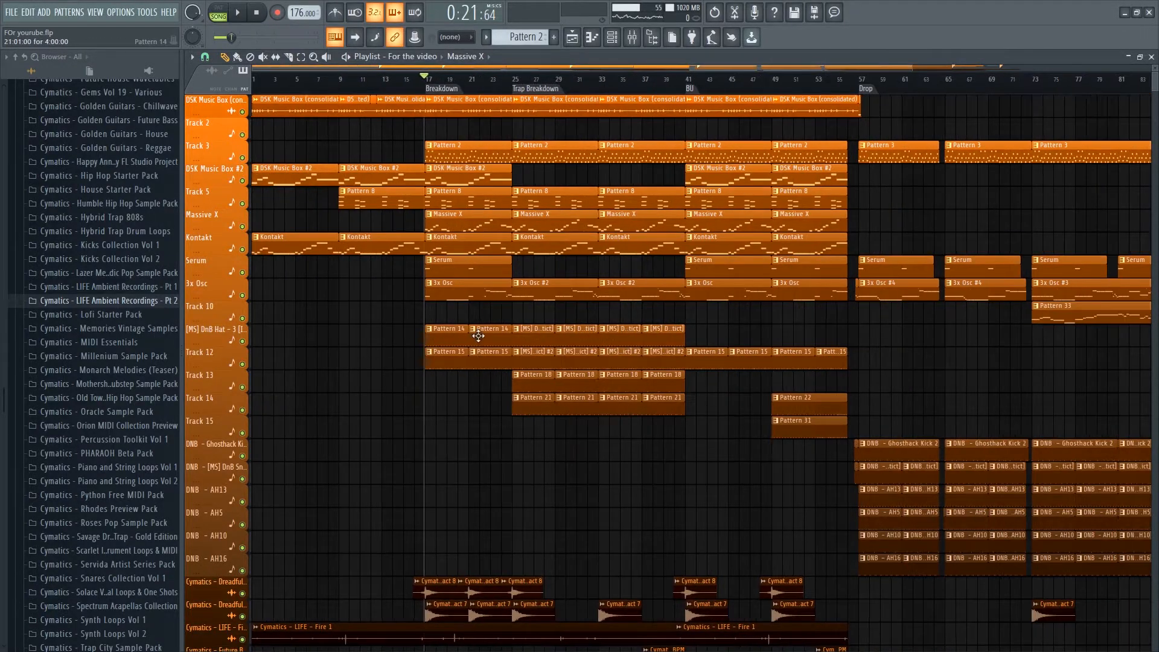
scroll(486, 281, up, 2)
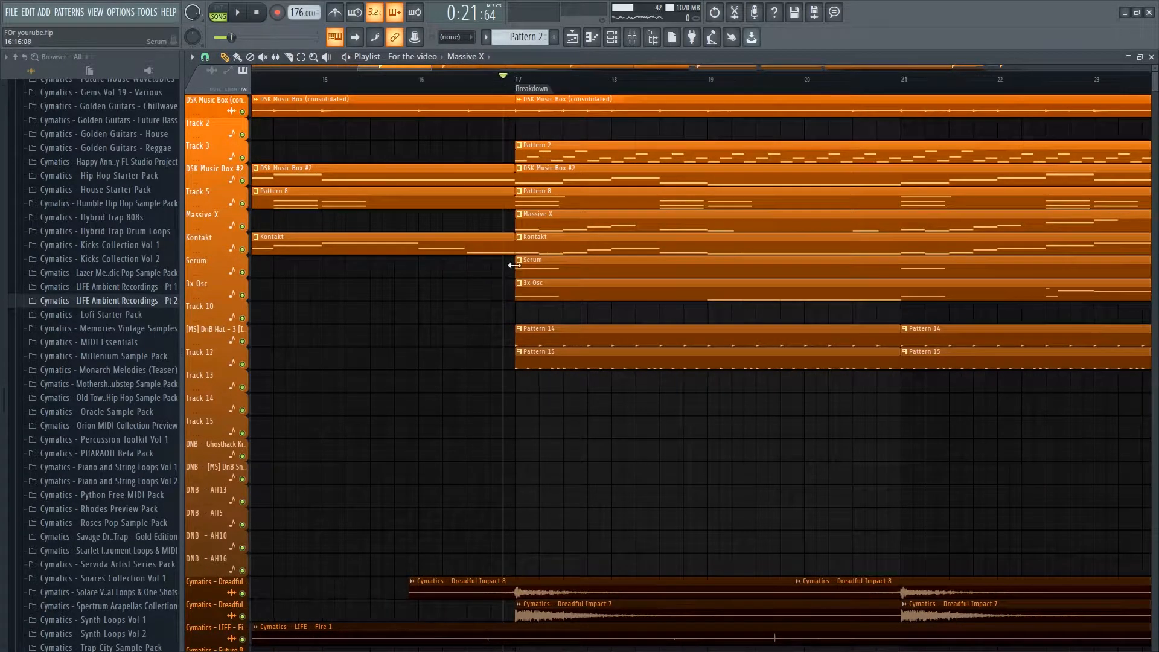
double_click(535, 269)
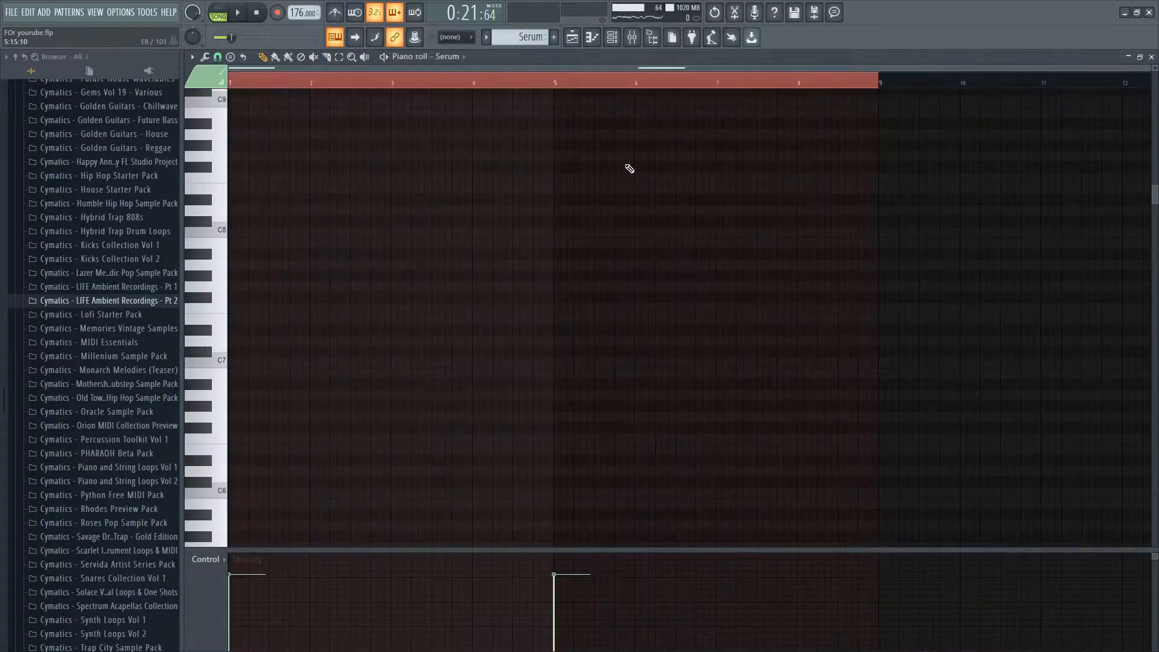
click(1151, 56)
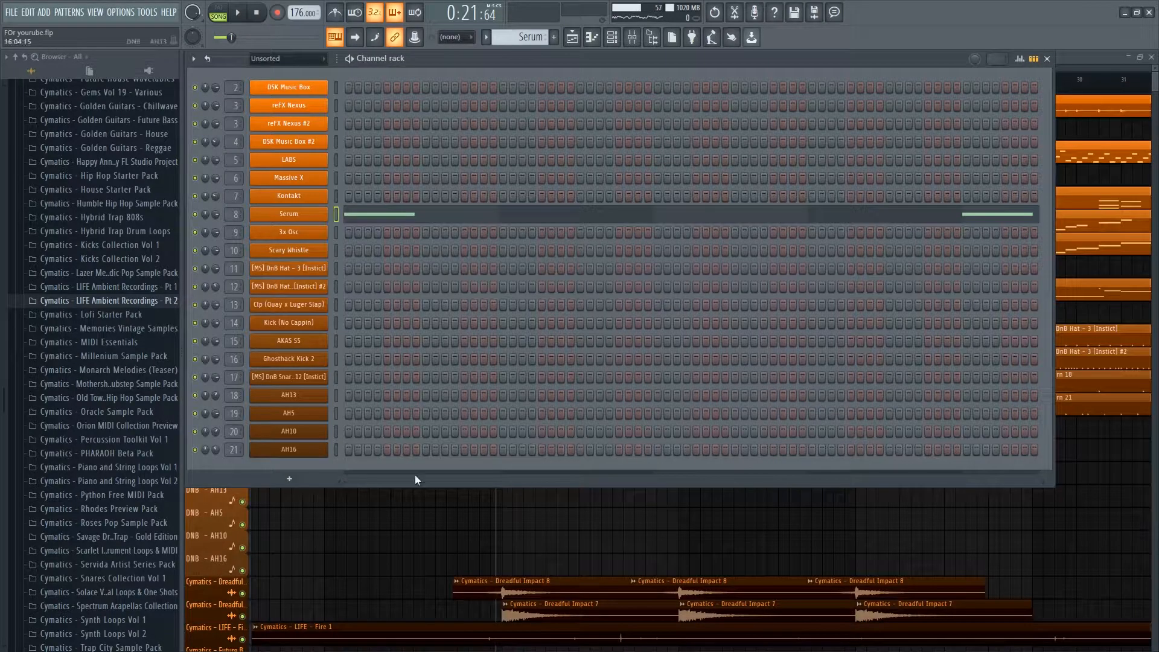
Open the Serum instrument from the channel rack to view its sound, then return to the Breakdown section of the playlist.
click(294, 216)
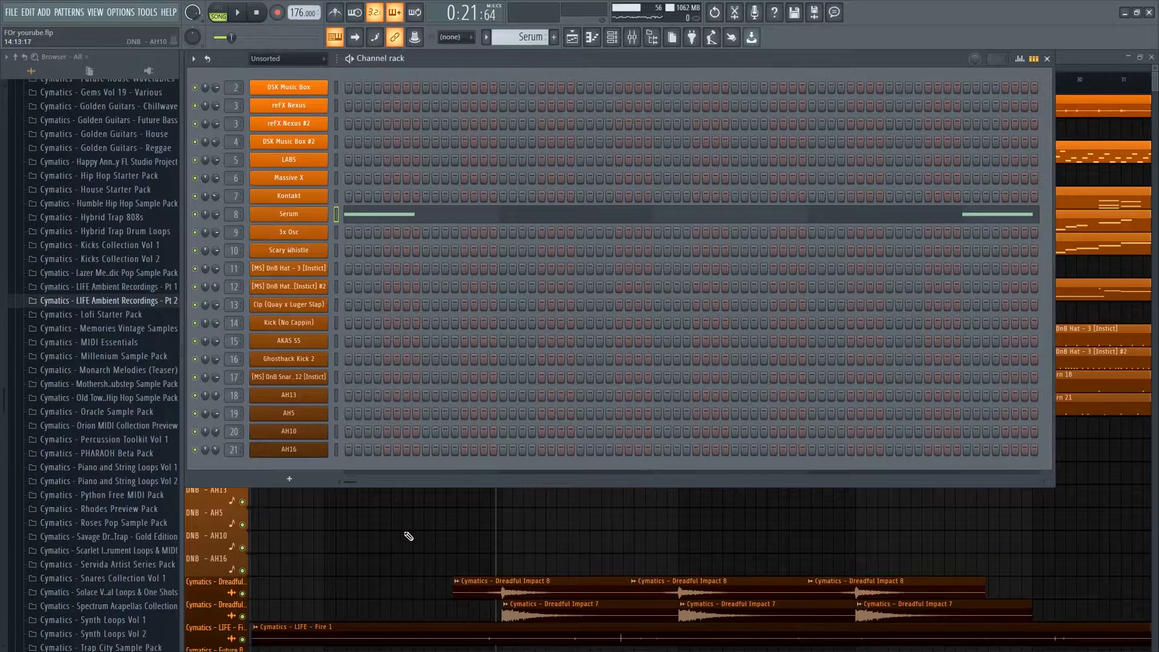
key(F6)
scroll(500, 422, up, 4)
drag(500, 423, 434, 417)
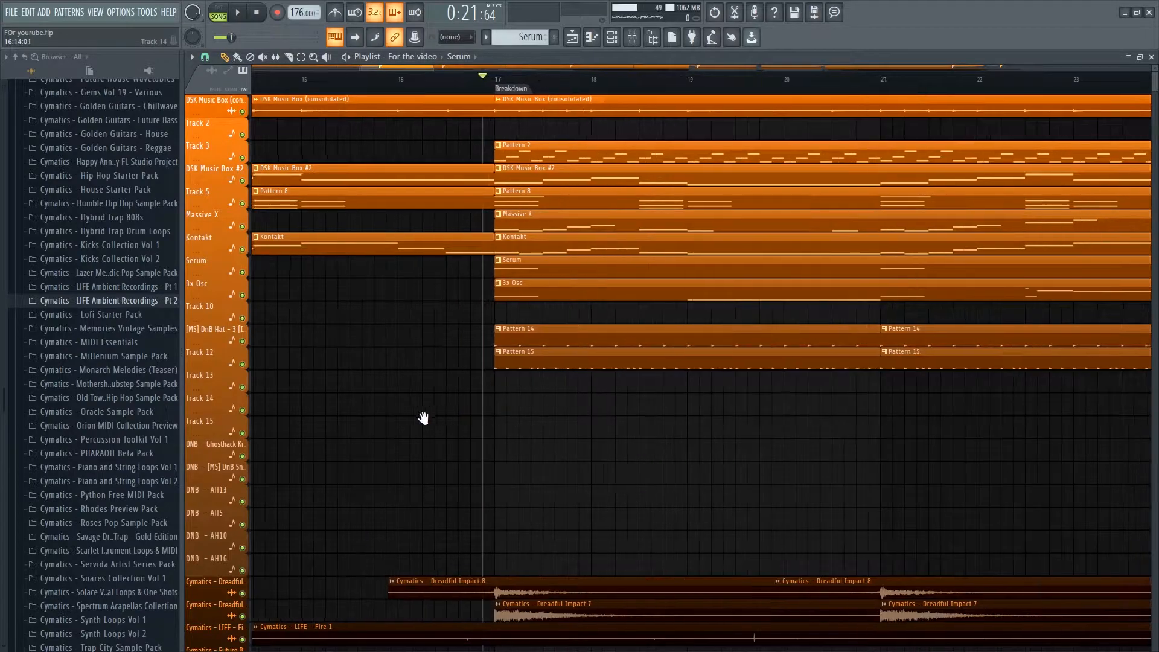
Audition the 3x Osc clip on its own at bar 17 of the Breakdown section.
scroll(416, 315, up, 1)
scroll(415, 315, up, 2)
scroll(415, 315, down, 2)
alt+right_click(438, 284)
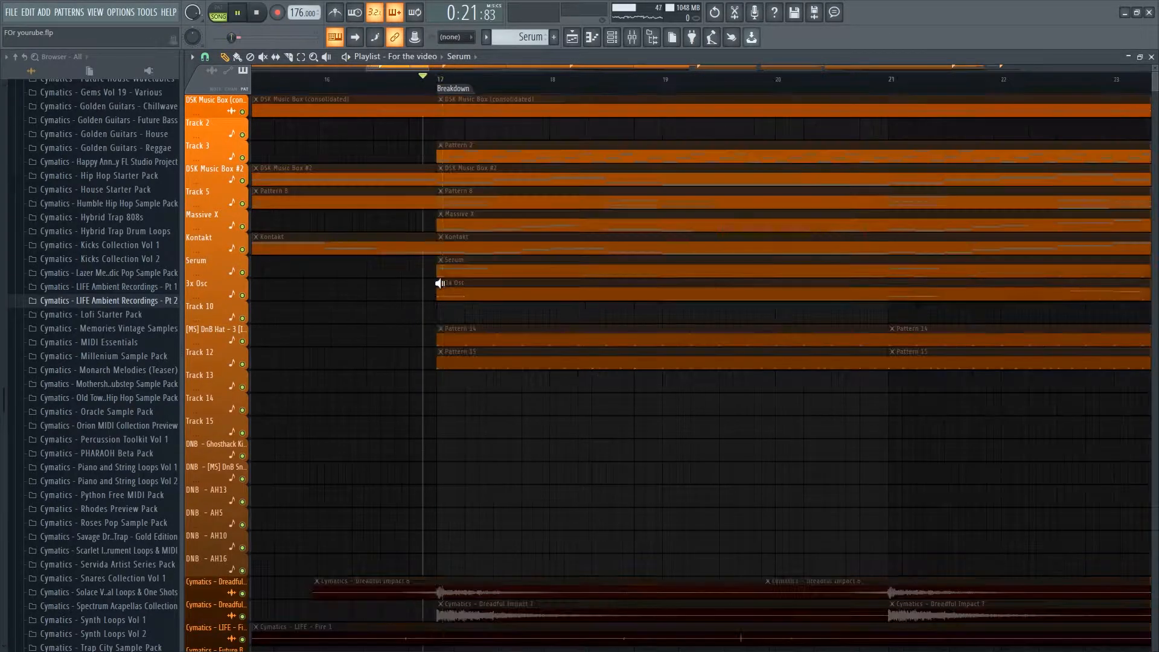
scroll(466, 311, up, 3)
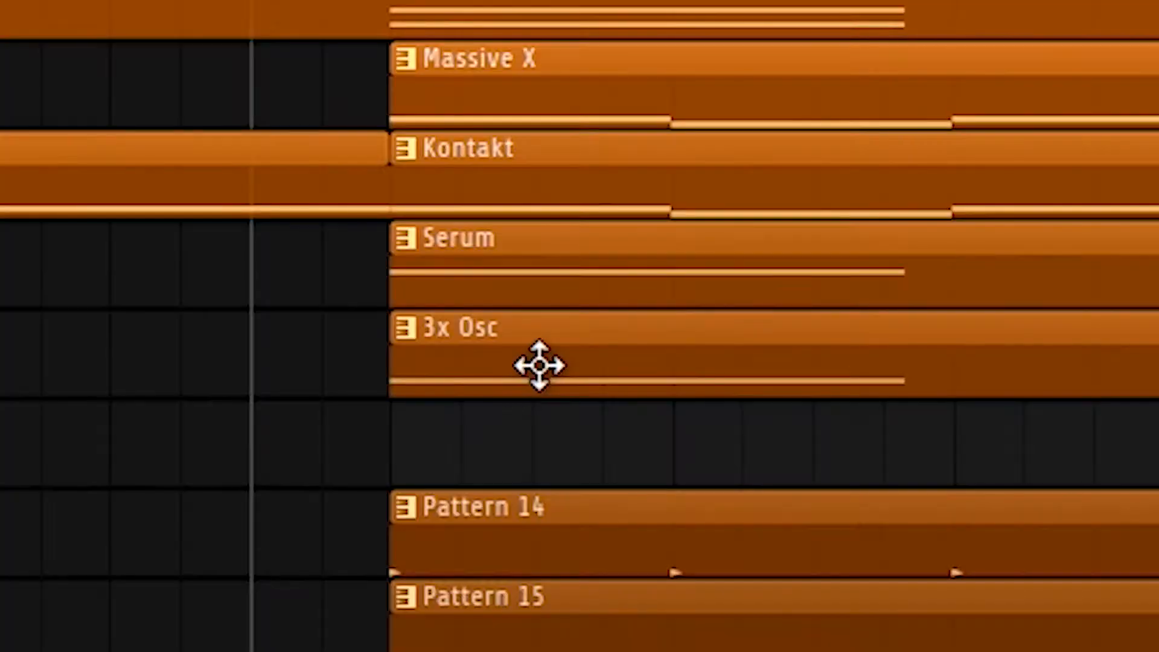
Open the 3x Osc instrument from the channel rack, examine its oscillators and volume envelope, and close it.
click(431, 293)
double_click(431, 292)
click(303, 236)
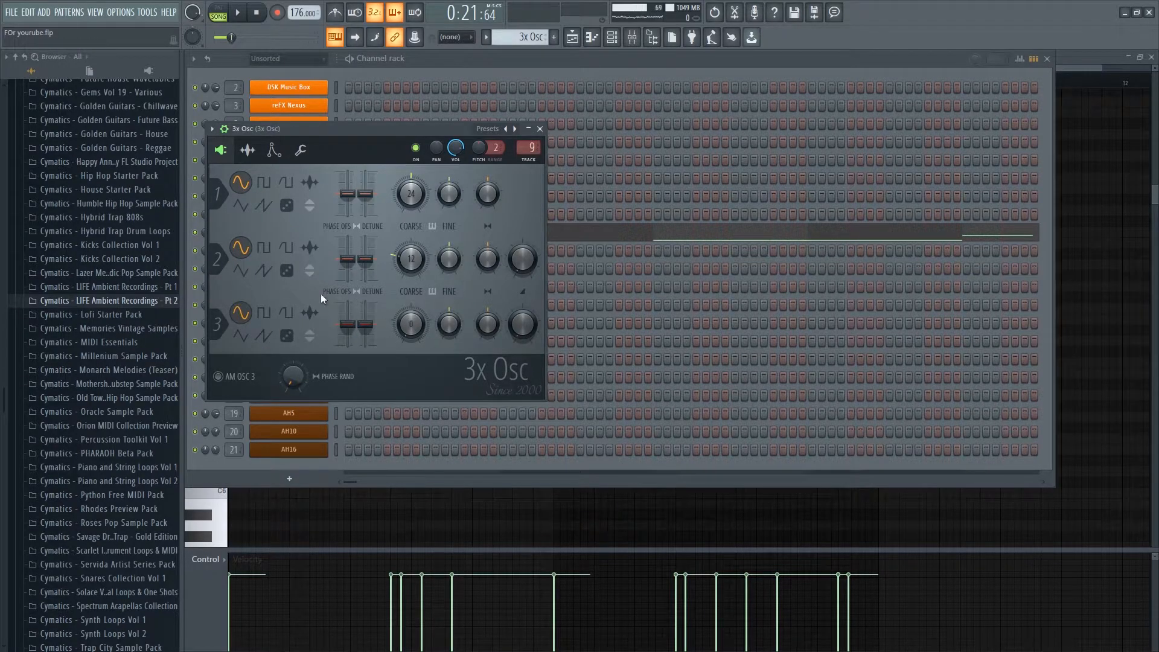
click(274, 152)
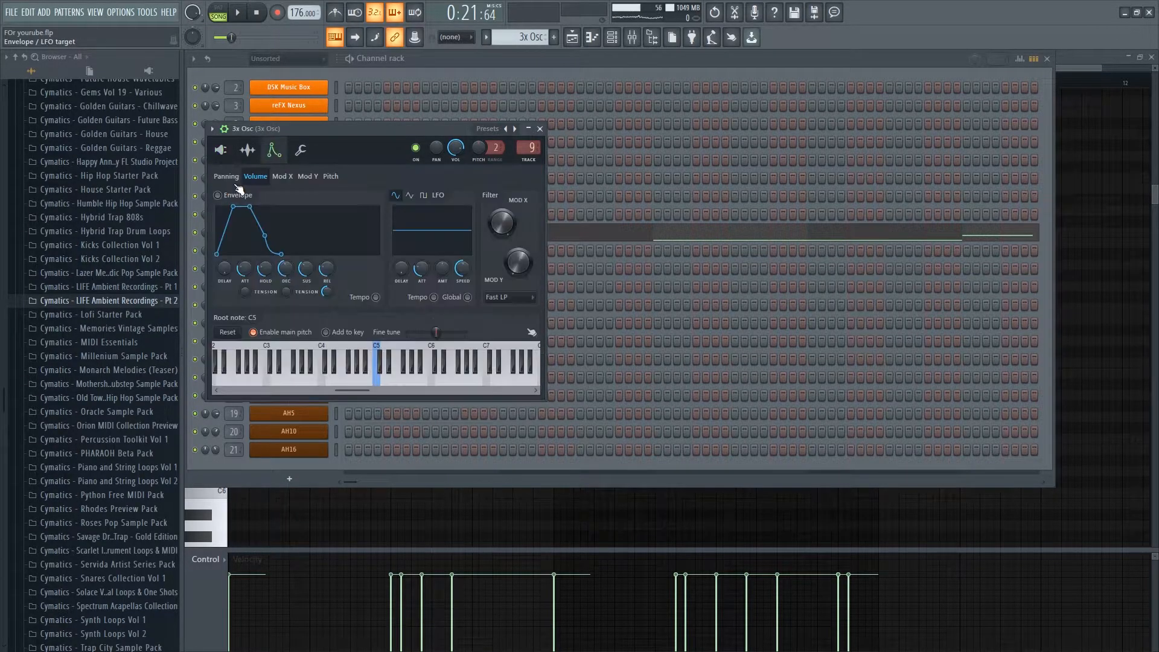
click(255, 176)
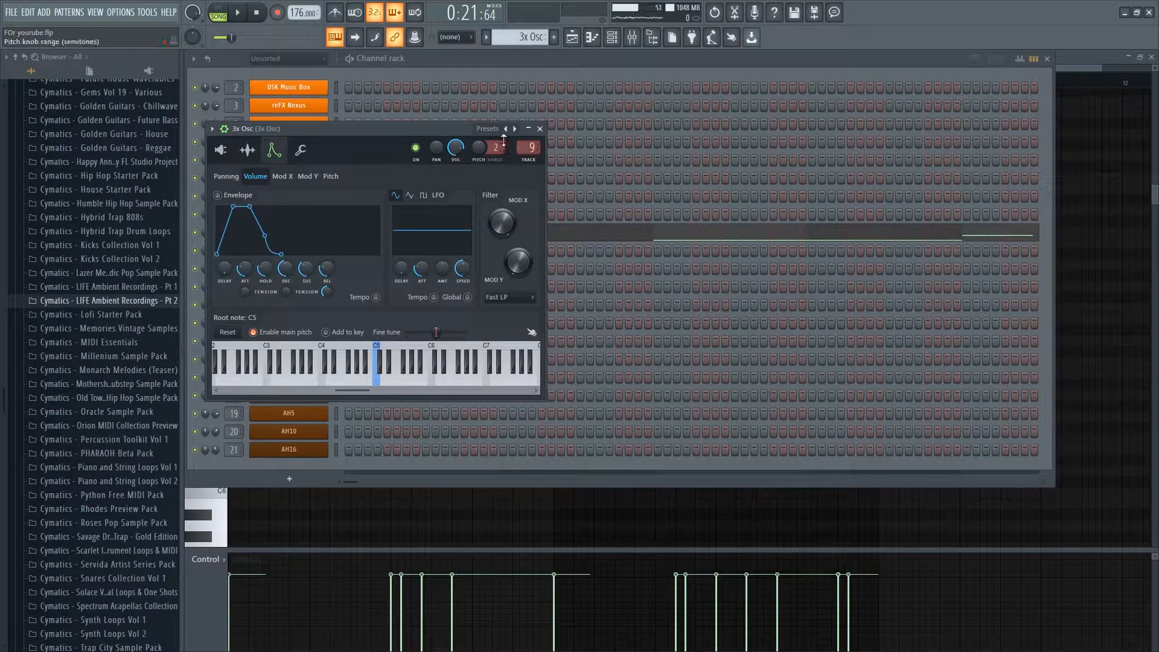
click(540, 130)
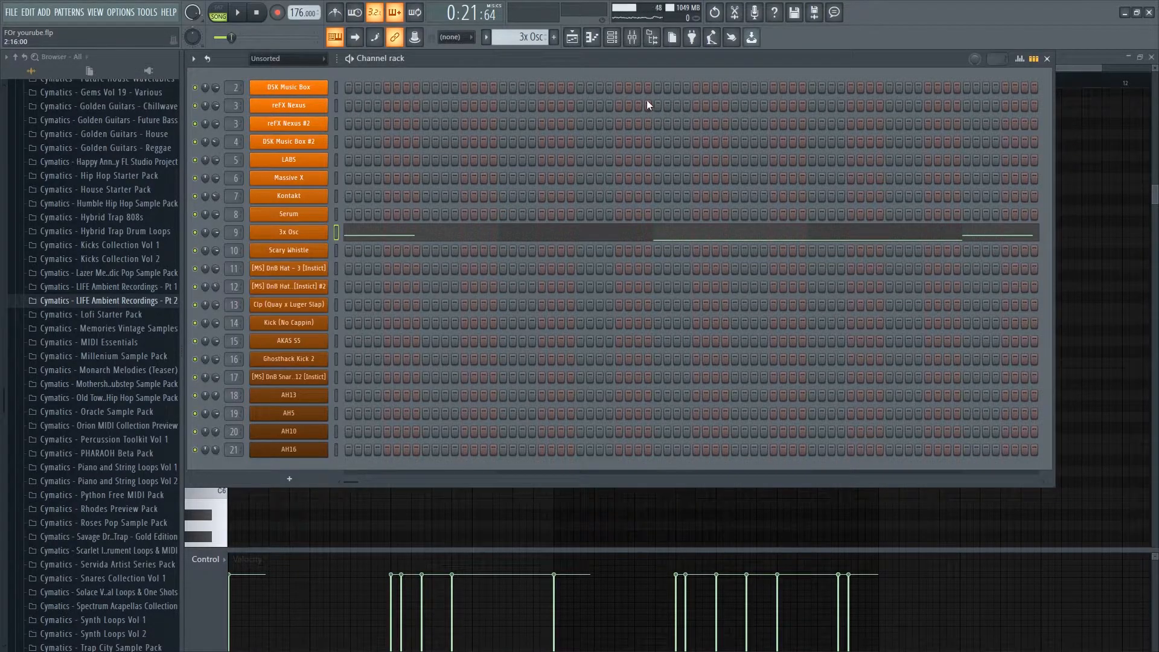
Review the Decapitator effect on the 3x Osc insert, then close the mixer.
click(632, 40)
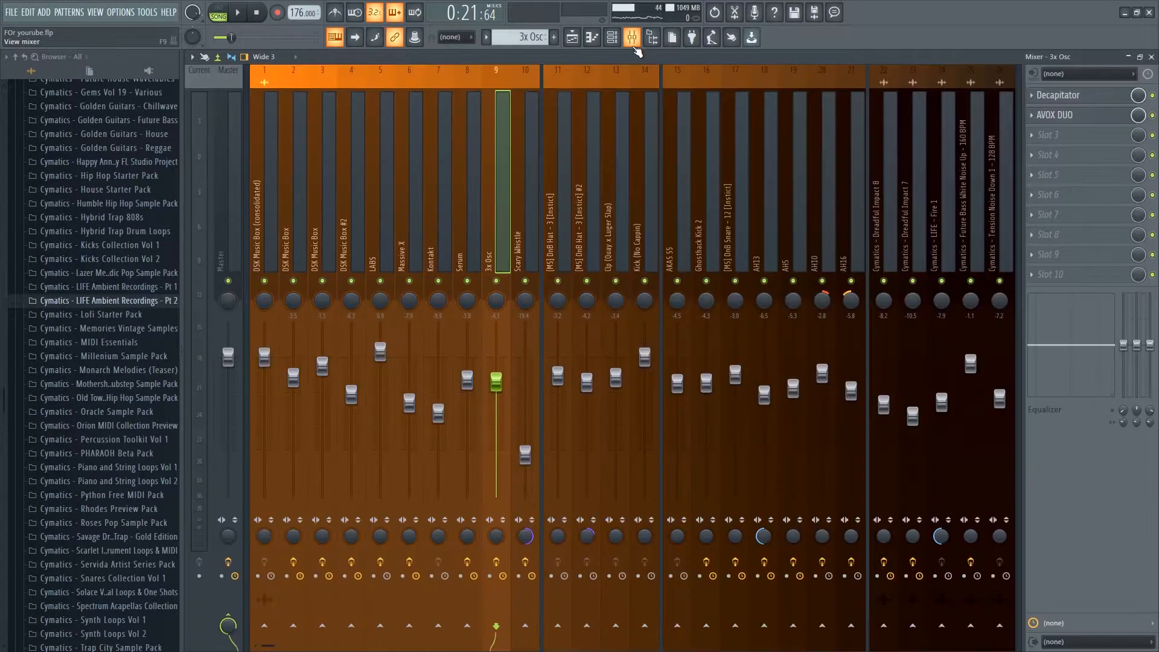
click(1100, 103)
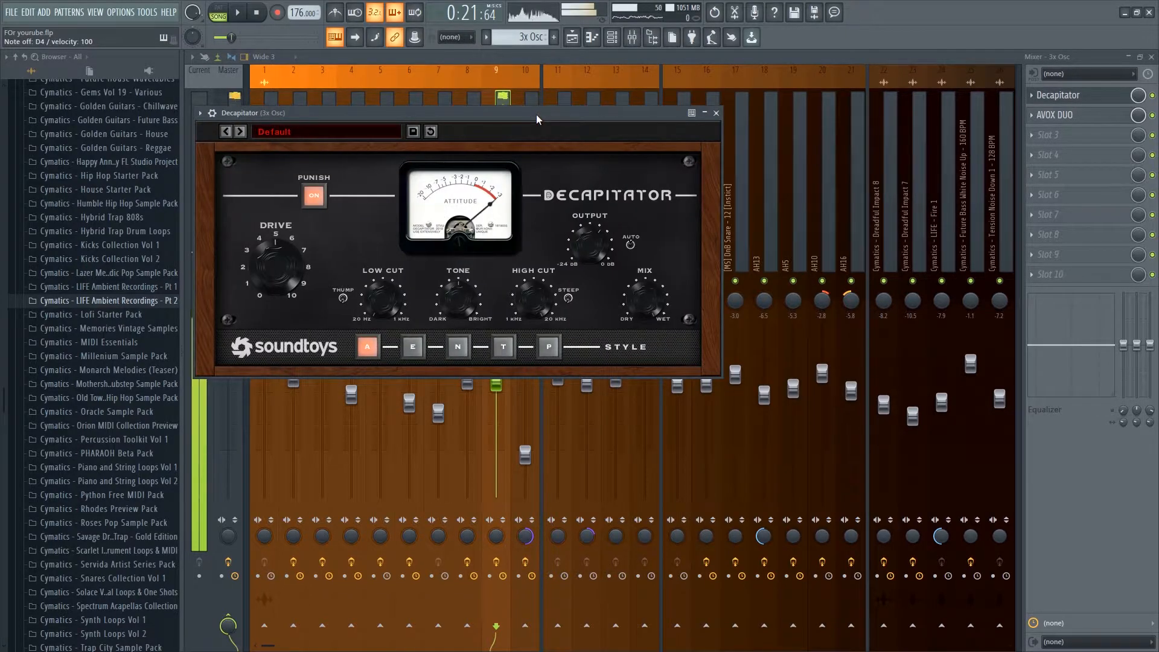
drag(622, 109, 626, 128)
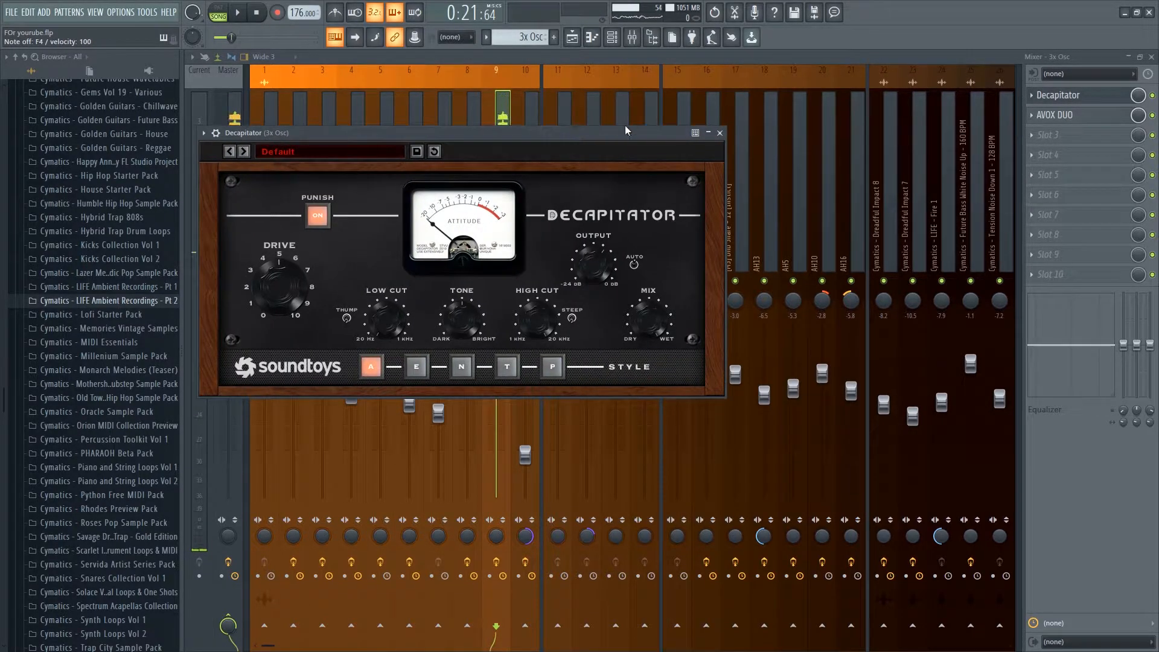
click(720, 133)
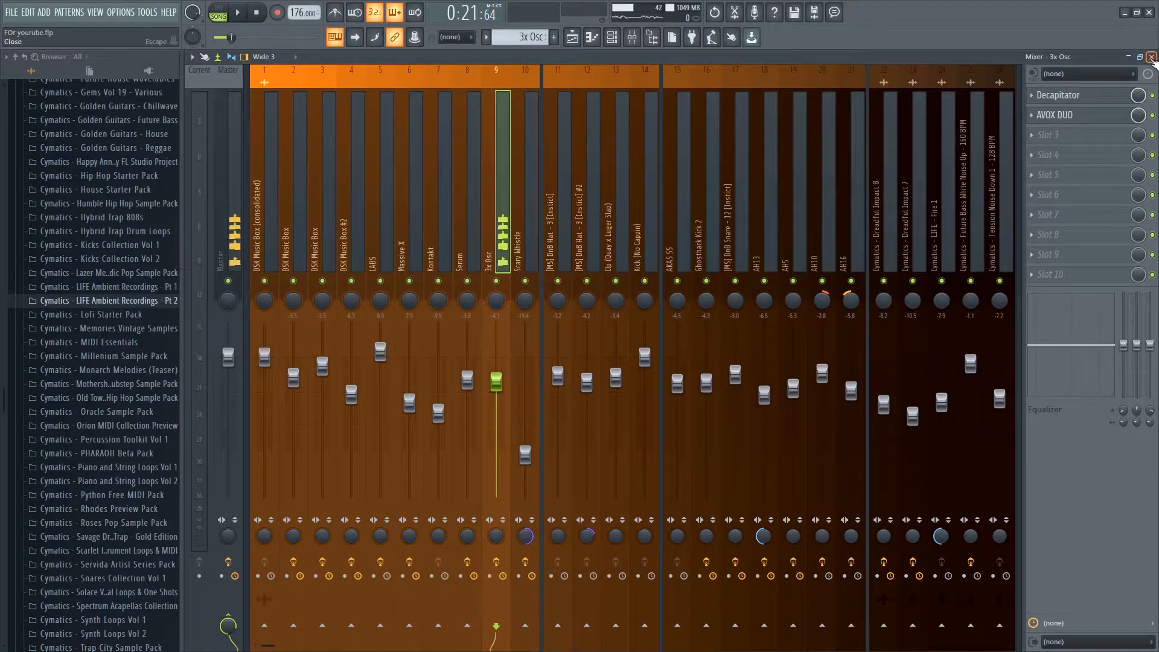
click(1152, 58)
Close the piano roll and briefly play the Breakdown section in the playlist.
click(589, 533)
click(1152, 58)
click(573, 522)
key(space)
key(space)
scroll(494, 323, down, 3)
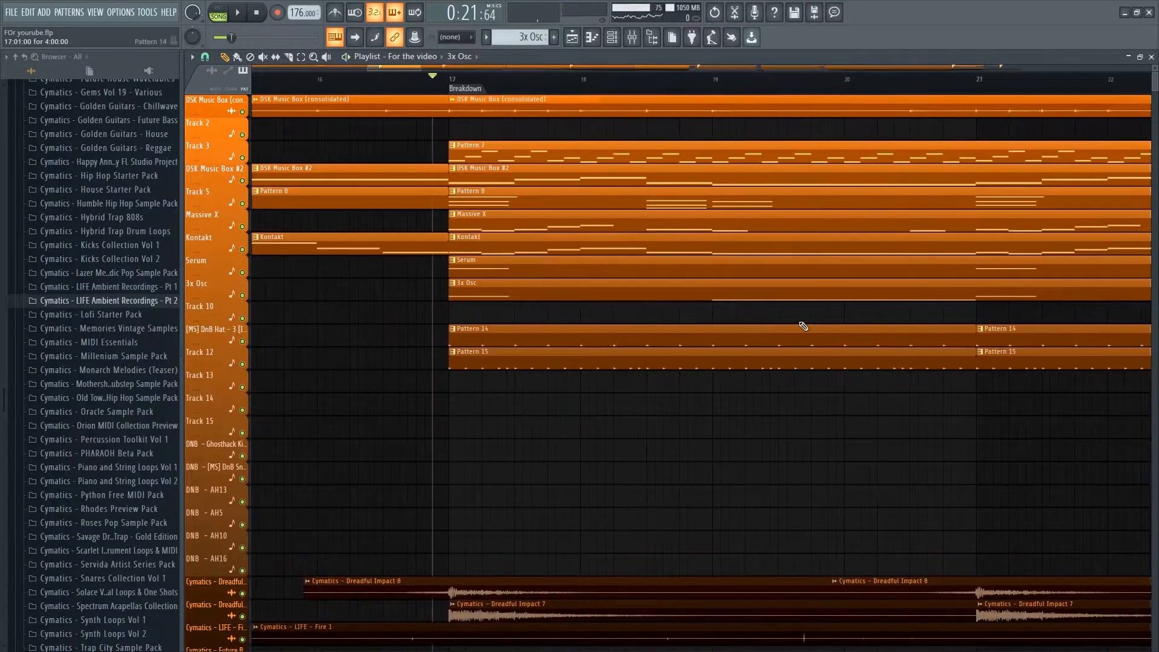
key(space)
key(space)
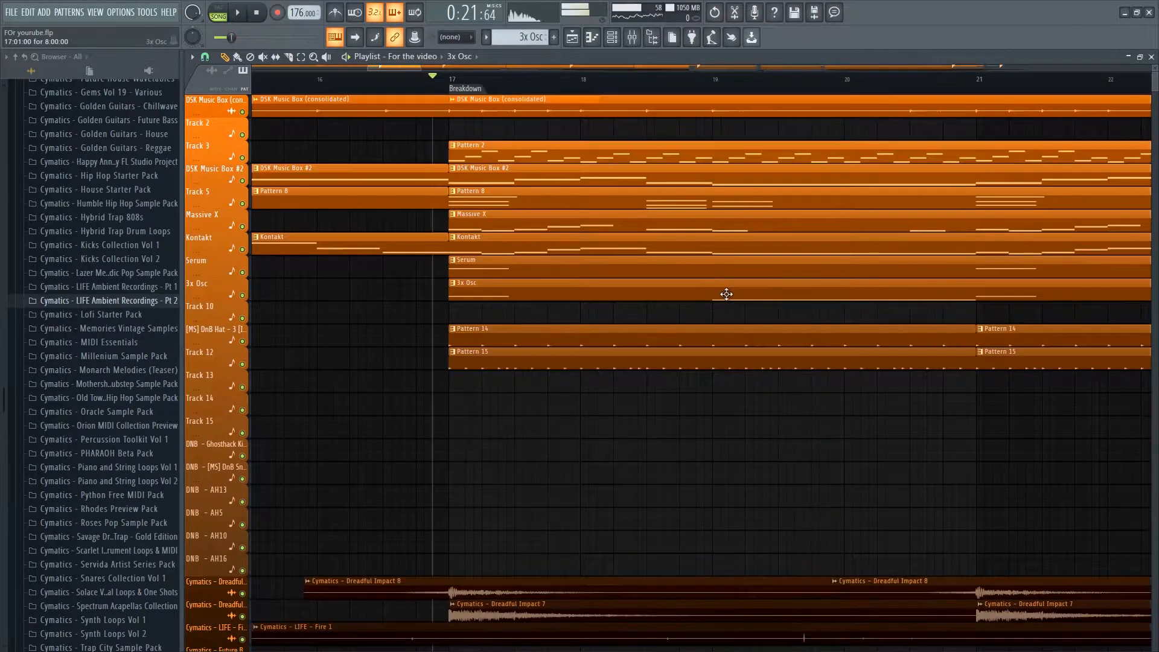
scroll(424, 445, down, 4)
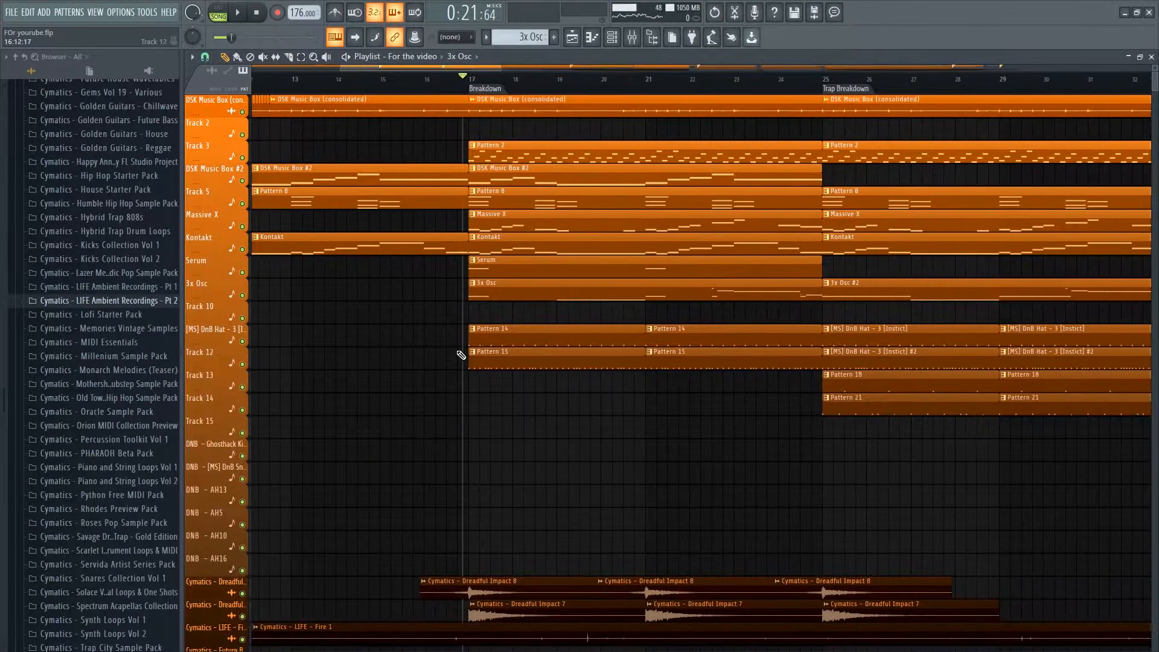
Audition the Pattern 14 and Pattern 15 hi-hat clips one after the other at bar 17.
key(space)
click(470, 339)
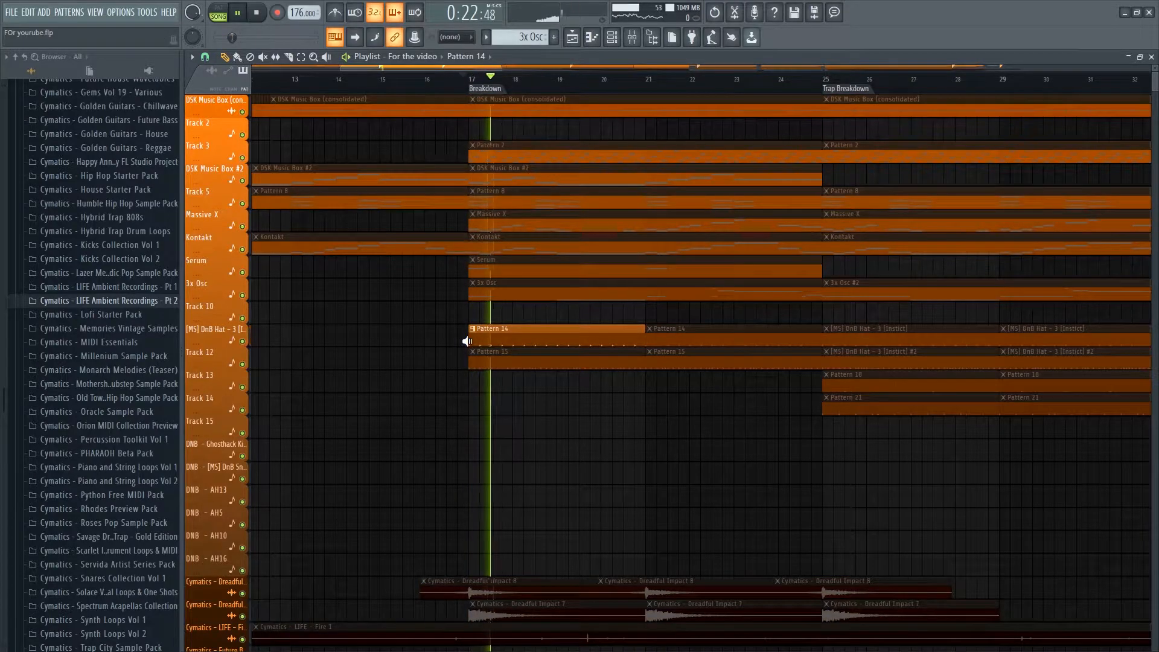
key(space)
click(470, 356)
key(space)
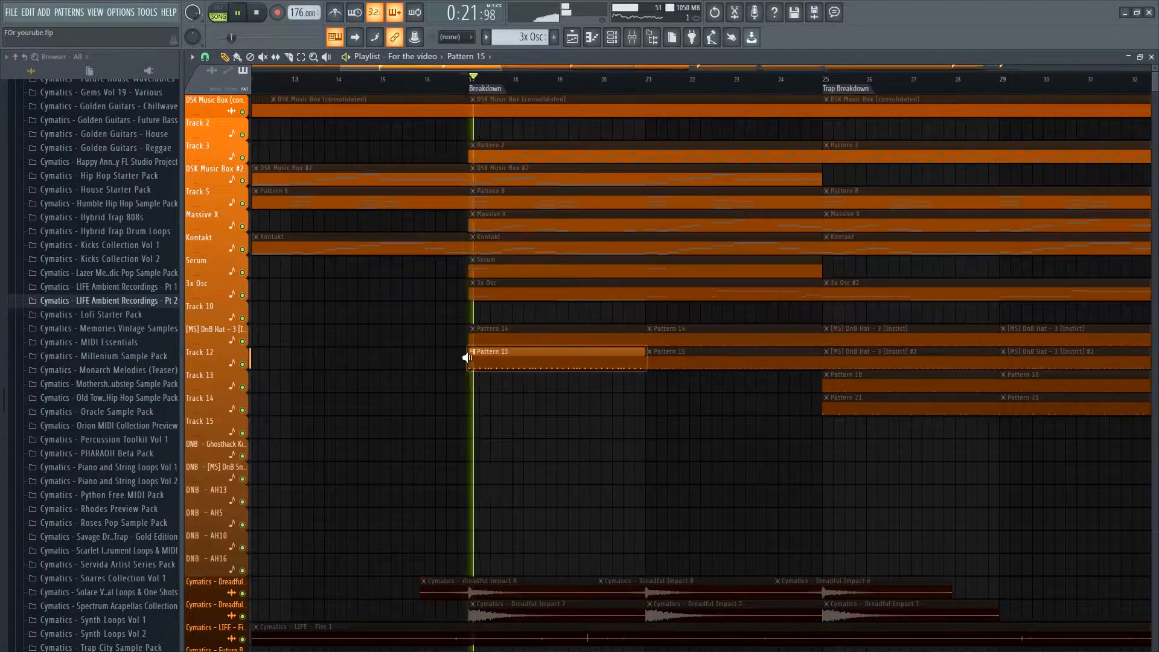
key(space)
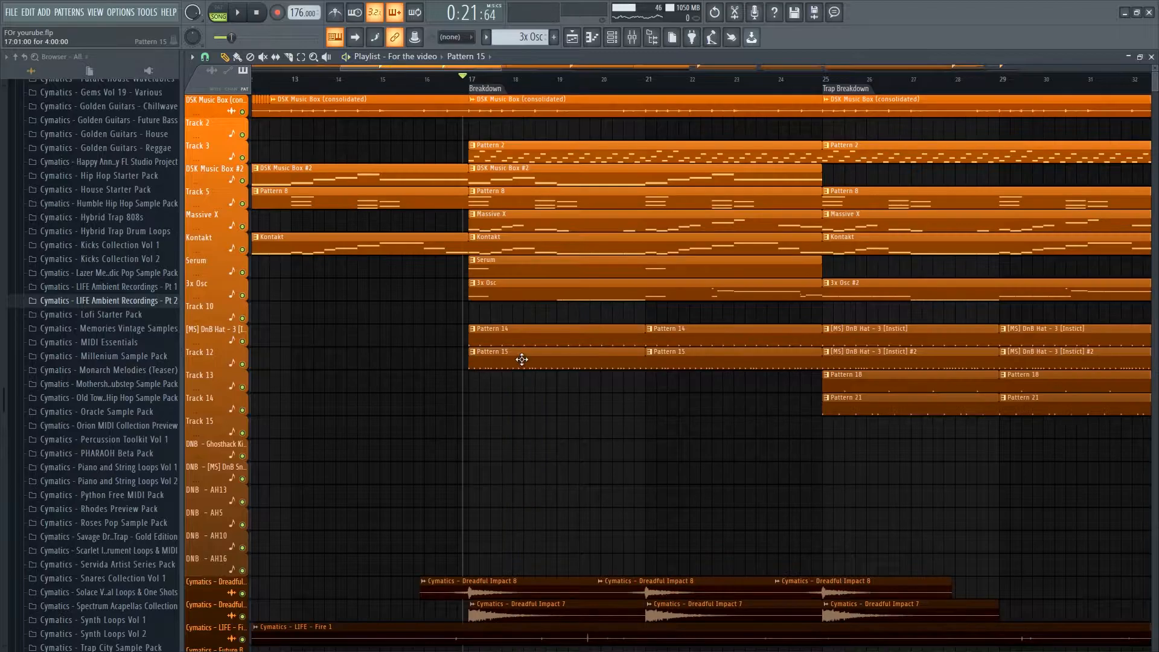
Open Pattern 15 and the DnB Hat - 3 channel's sampler, locate its sample in the browser, and close the sampler.
double_click(522, 361)
key(F6)
click(295, 274)
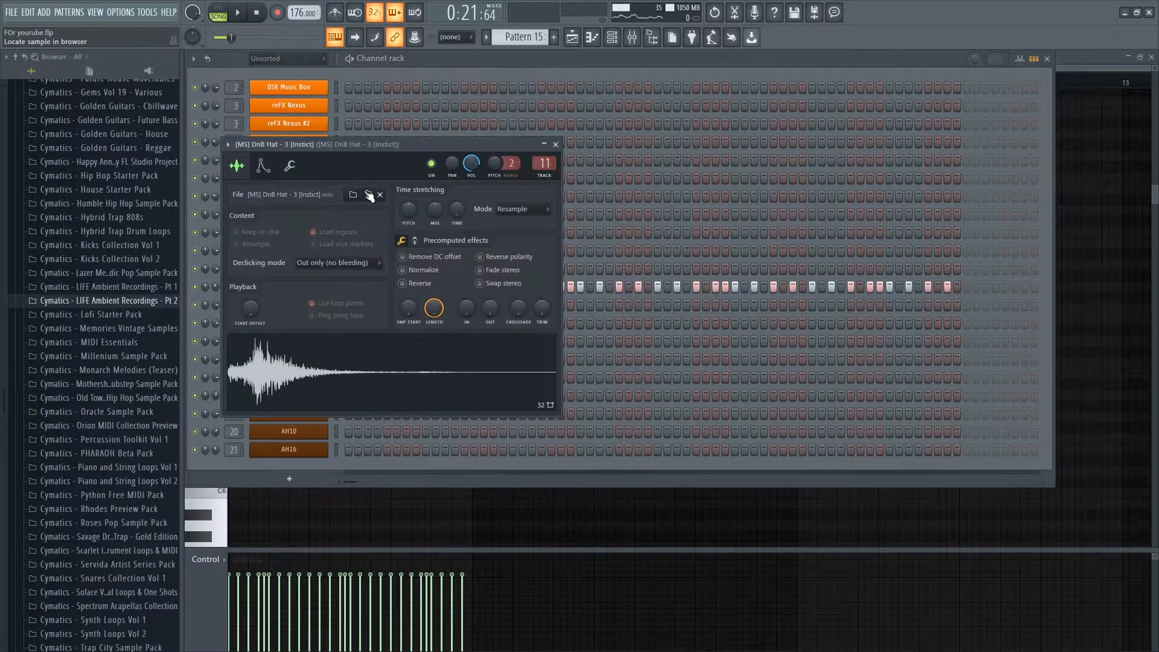
click(368, 194)
click(556, 145)
Look through the DnB Hats sample folder, collapse the DnB folders, and return to the playlist.
scroll(109, 424, down, 6)
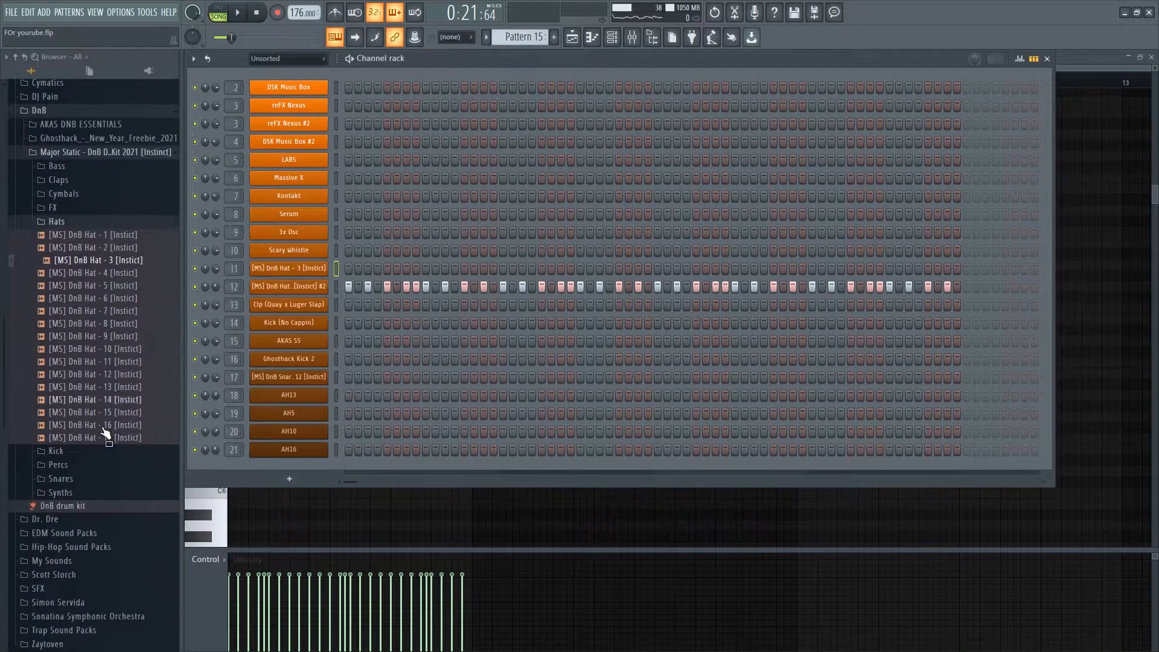
scroll(99, 423, up, 4)
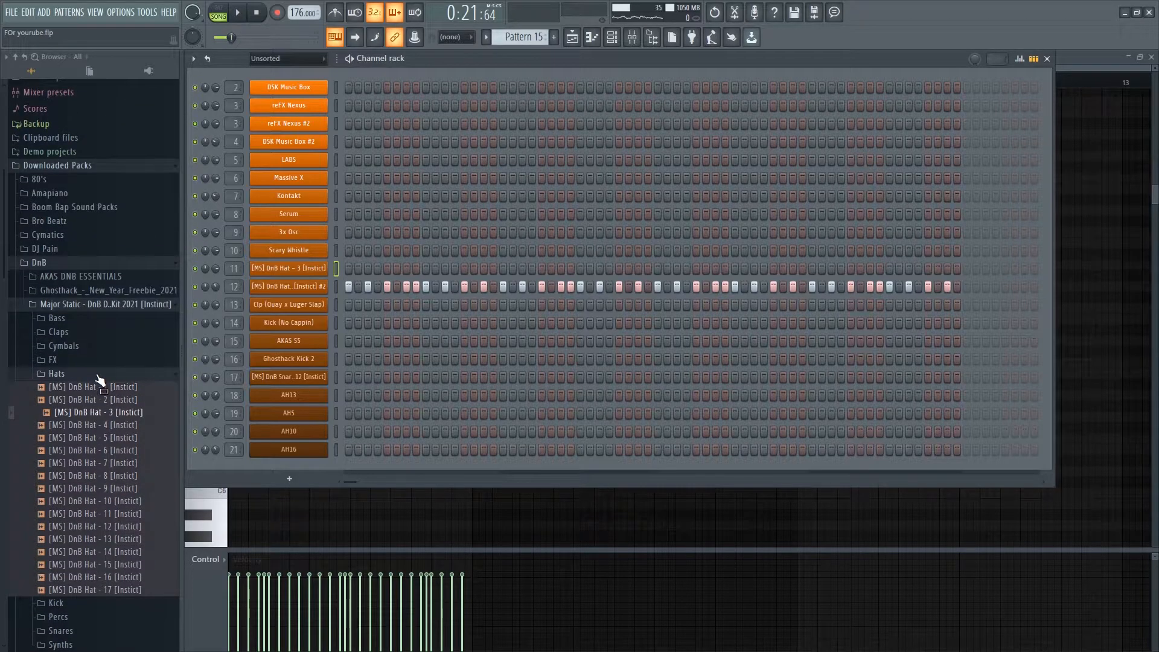
click(100, 377)
click(75, 305)
click(85, 267)
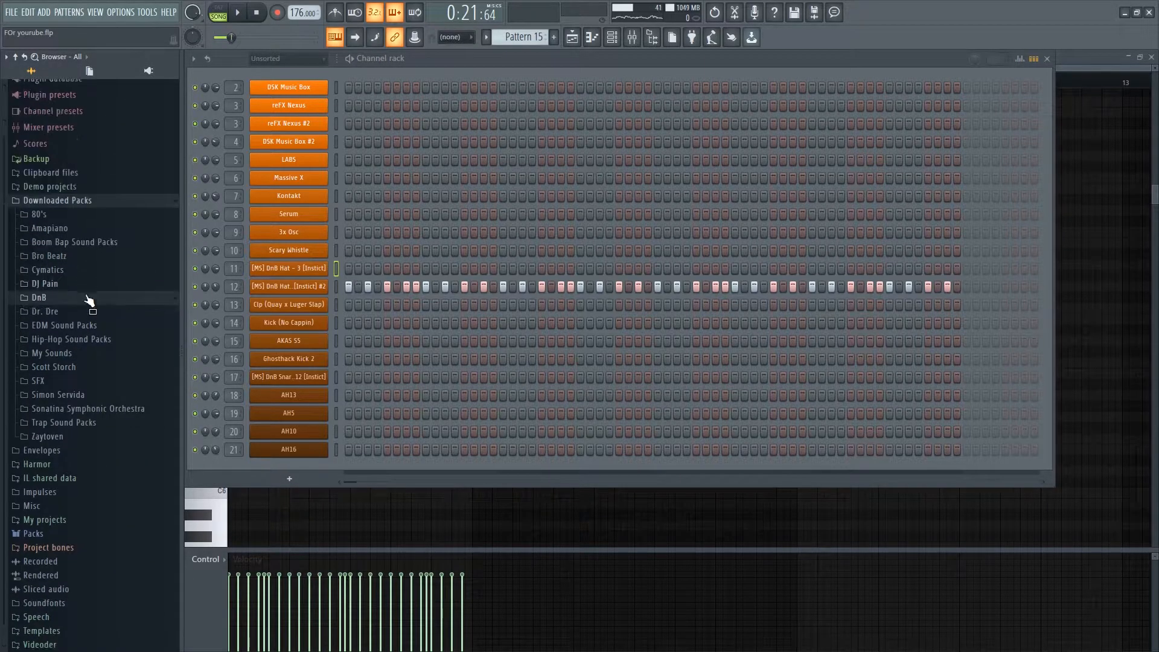
key(F6)
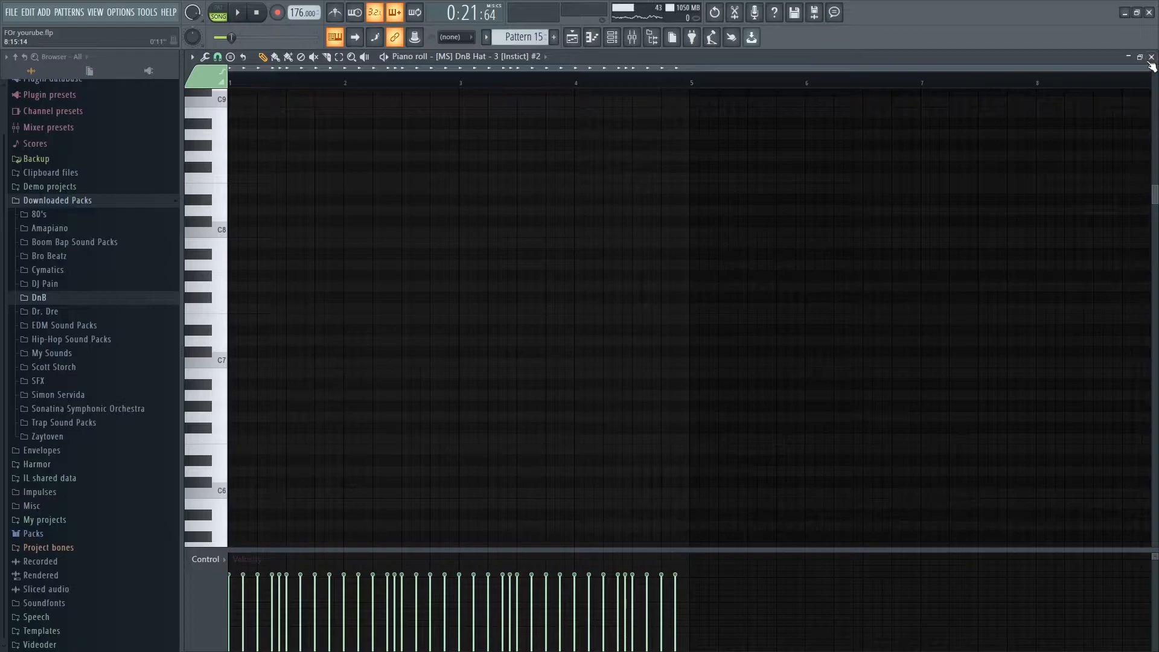
click(1151, 58)
Audition the Pattern 18 and Pattern 21 clips at bar 25 of the Trap Breakdown.
scroll(528, 443, up, 2)
scroll(435, 371, left, 2)
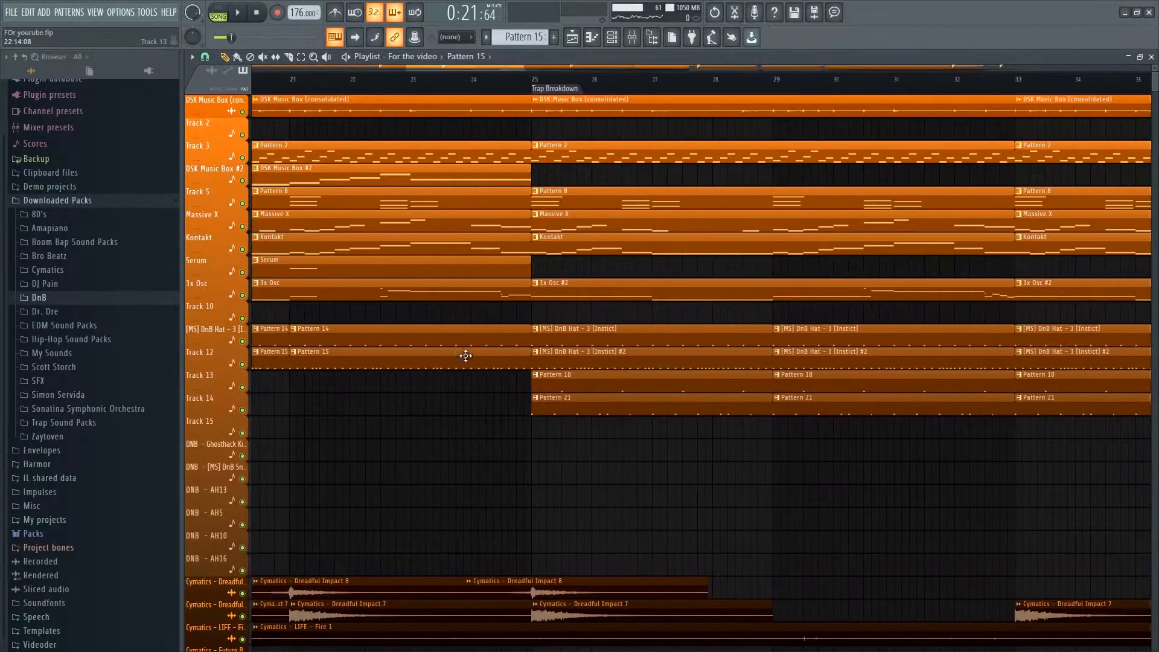
scroll(673, 409, down, 3)
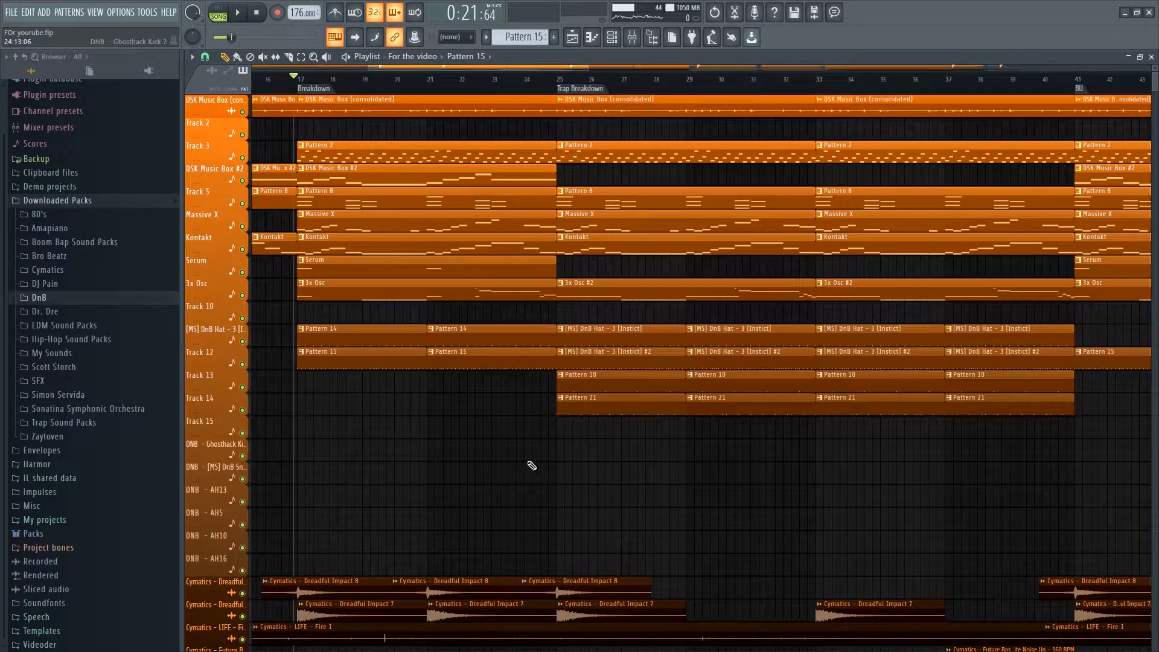
click(574, 383)
scroll(576, 419, up, 3)
click(544, 406)
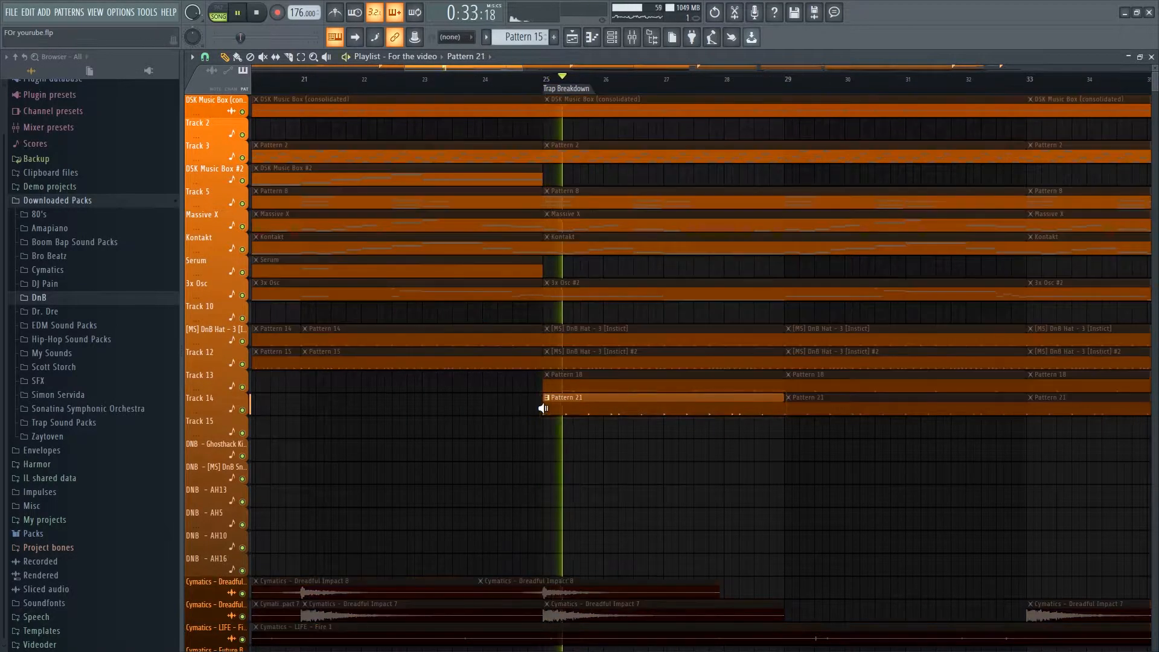
scroll(596, 427, down, 3)
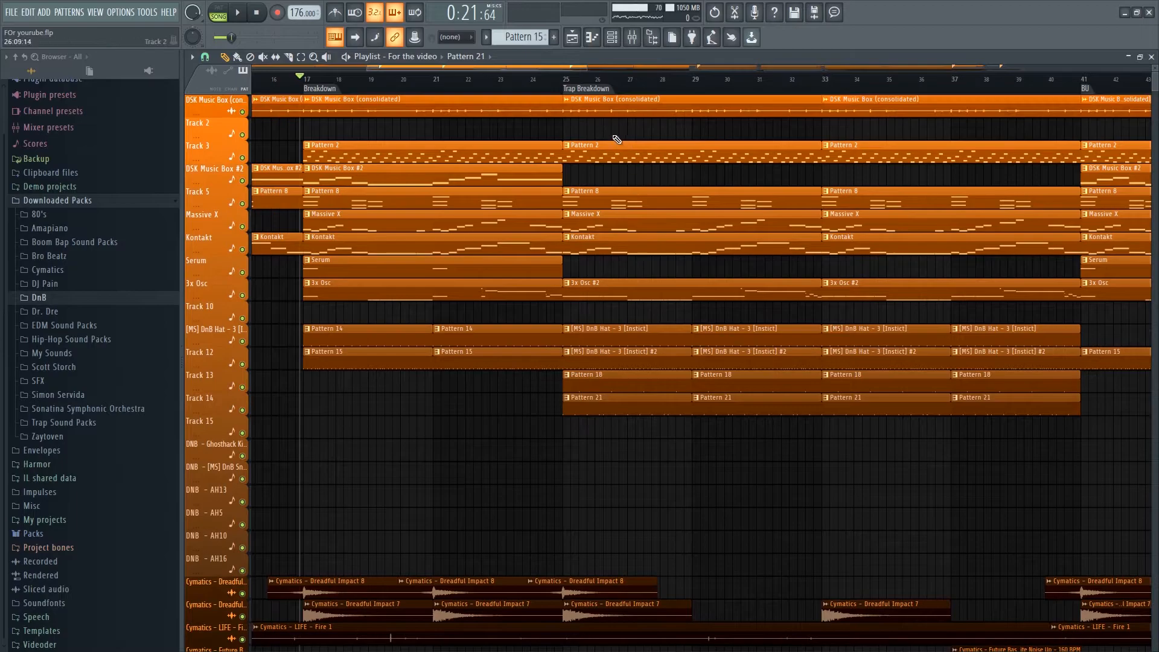
Select the DSK Music Box #2 and Serum clips in the Breakdown and compare them with the Trap Breakdown layers.
click(469, 173)
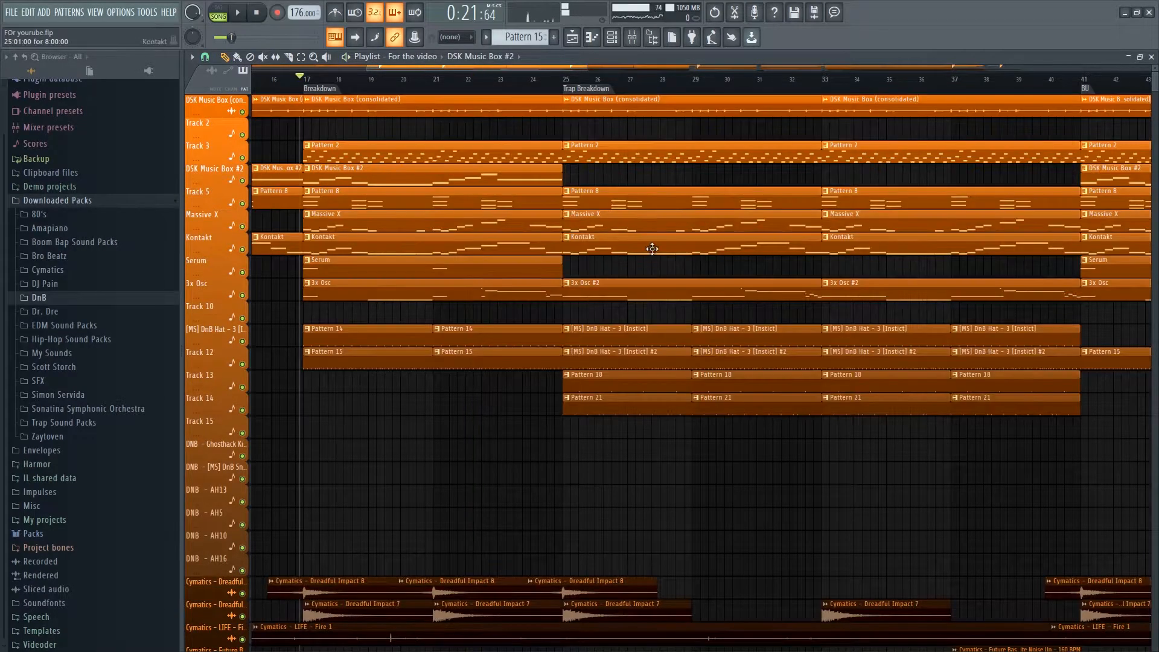
click(428, 272)
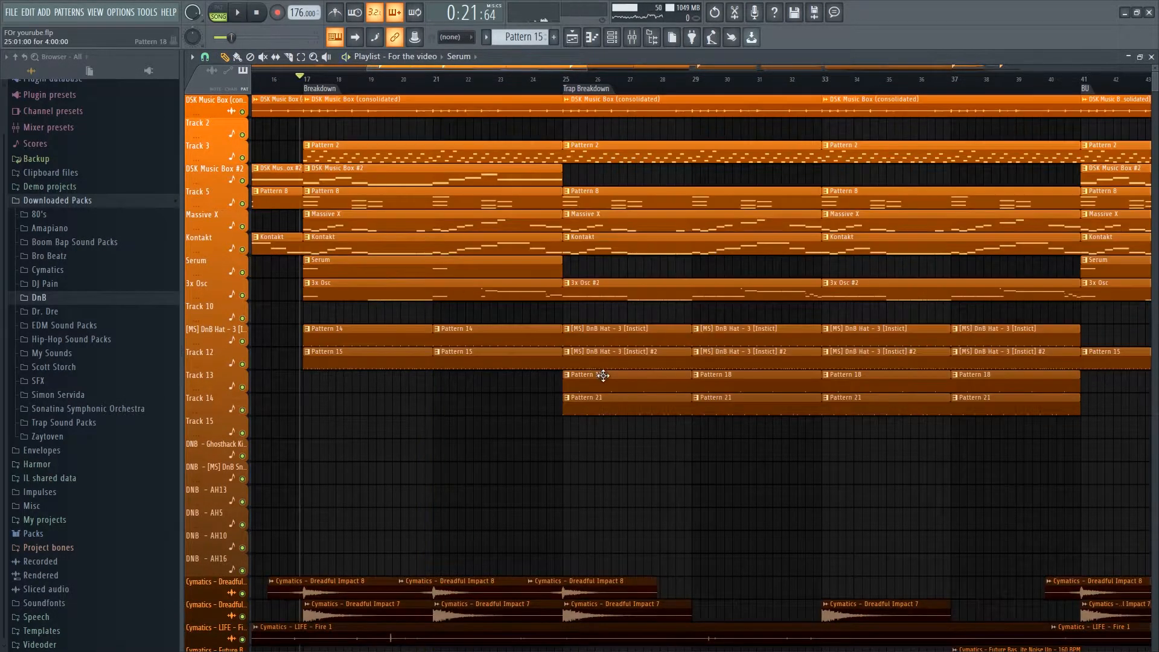
scroll(621, 373, down, 5)
scroll(622, 374, up, 3)
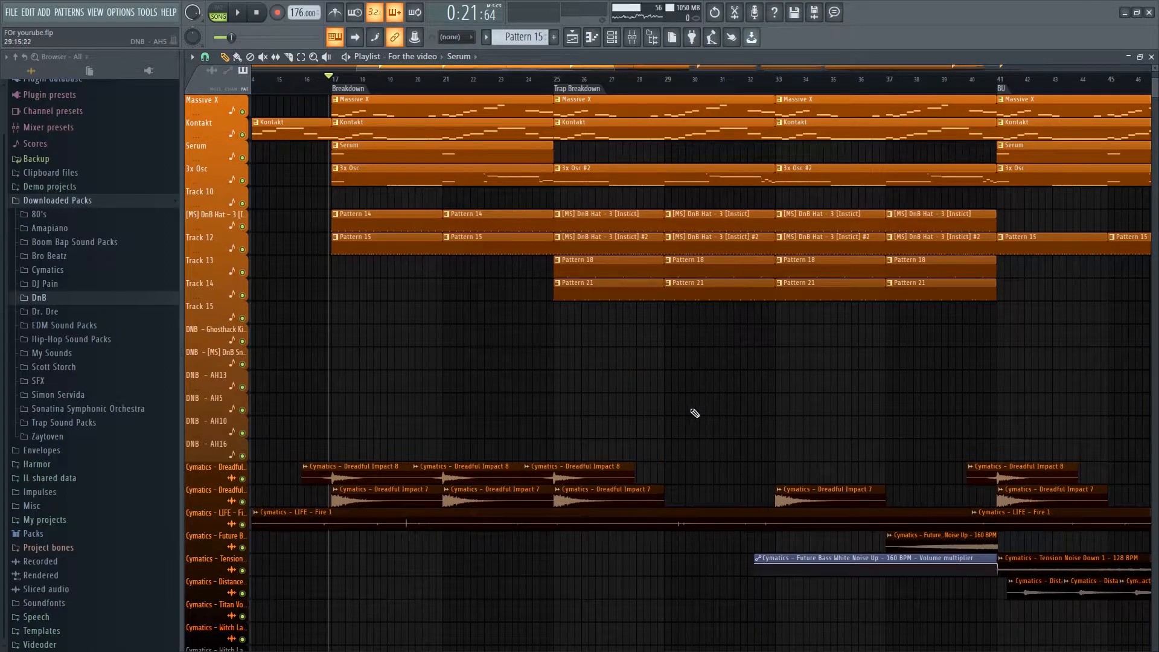
Audition the first Cymatics - Dreadful Impact 8 clip leading into the Breakdown.
scroll(564, 381, up, 4)
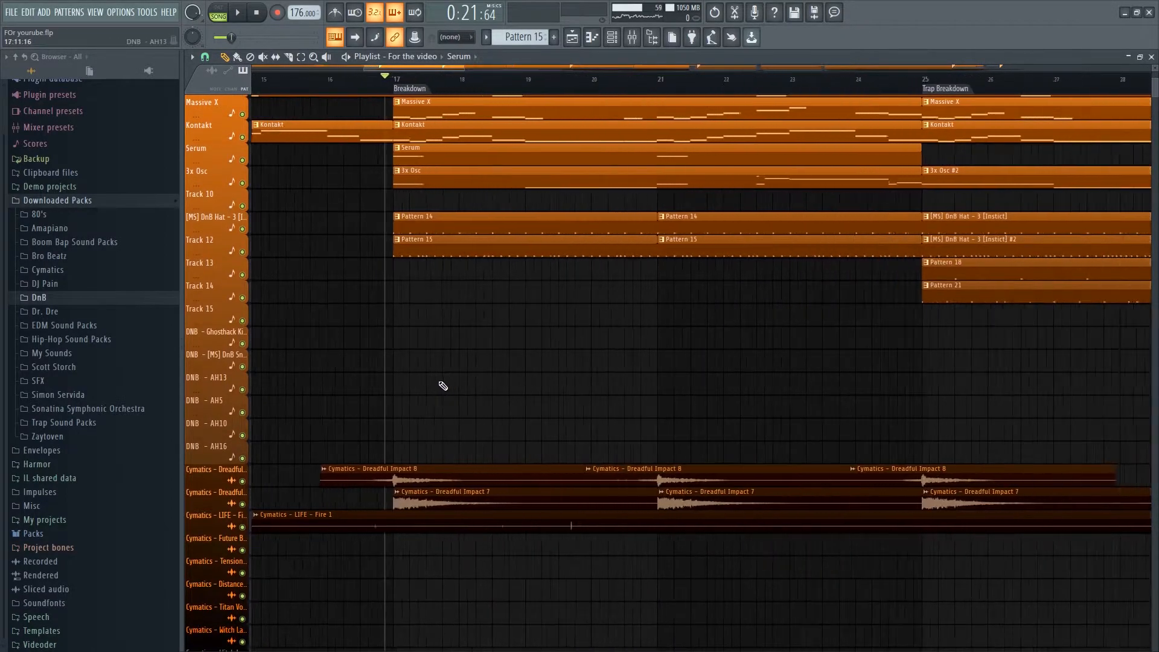
scroll(518, 429, up, 3)
click(477, 451)
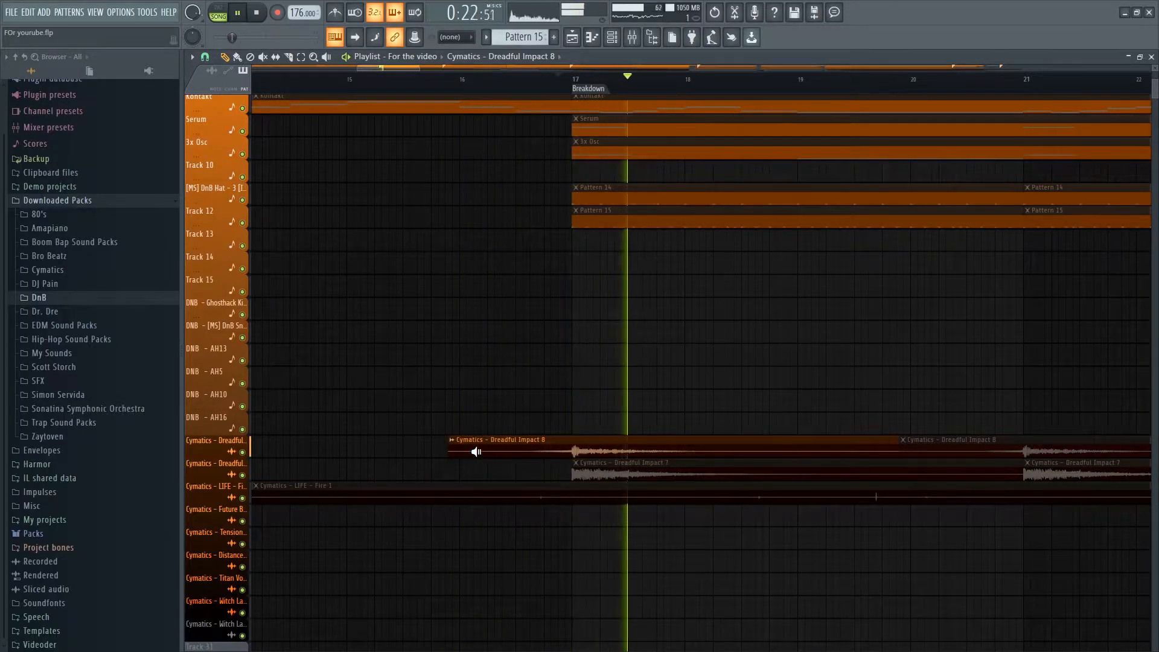
key(space)
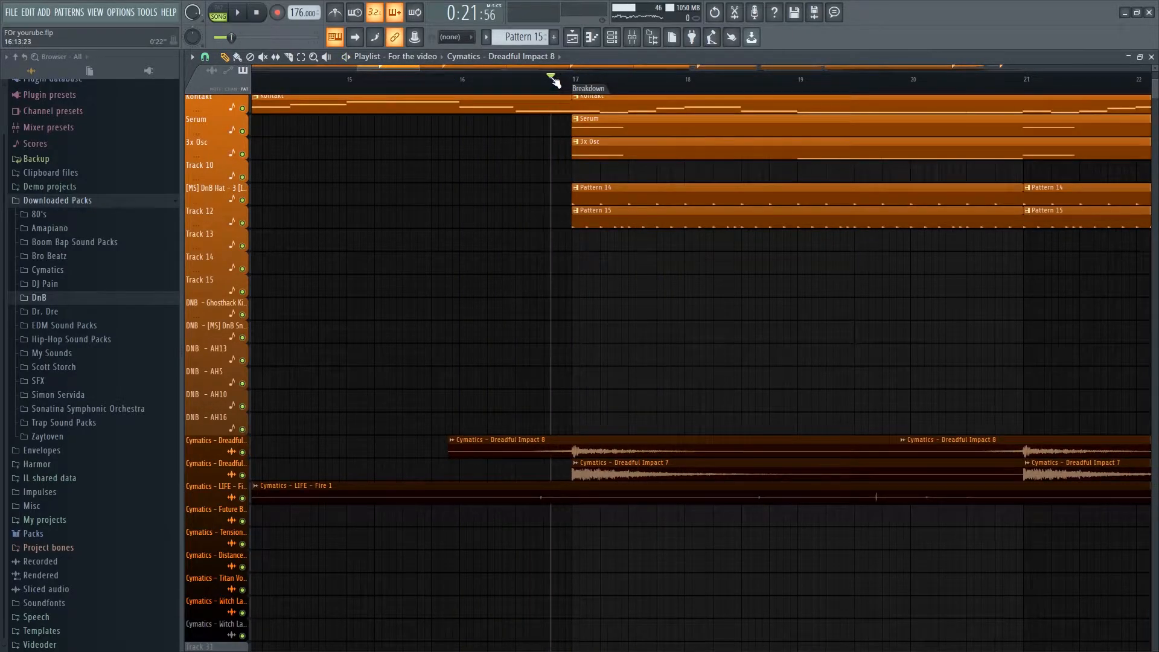
Review the Fruity Compressor on the Dreadful Impact 8 insert, then close the mixer.
key(F9)
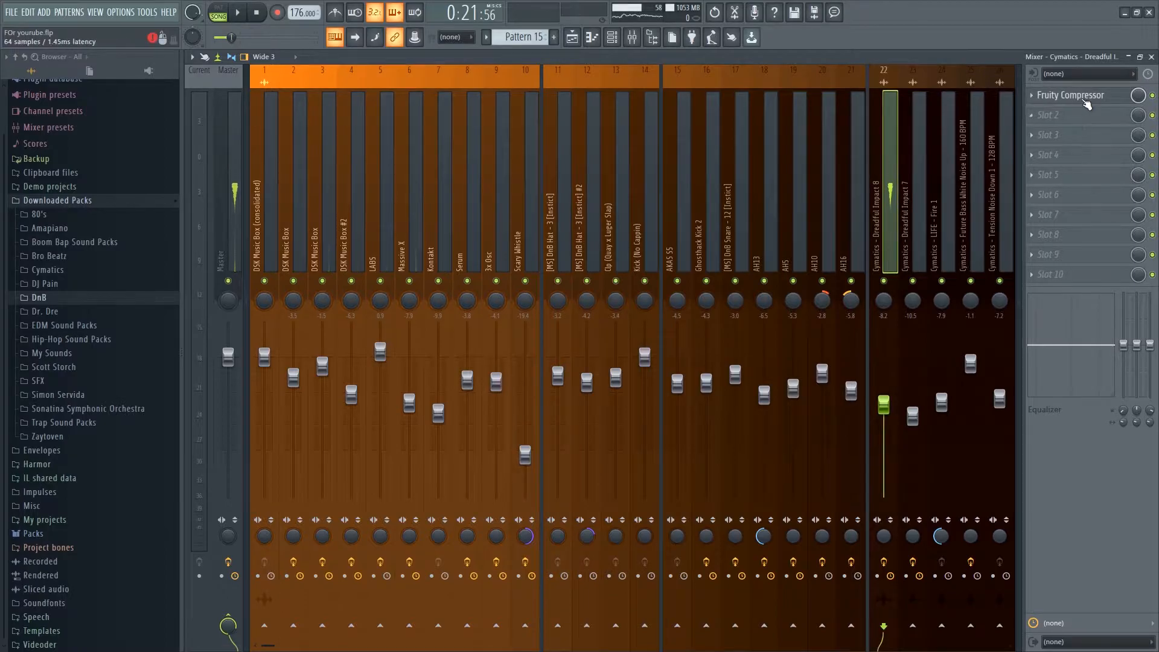
click(1086, 98)
click(521, 144)
key(F9)
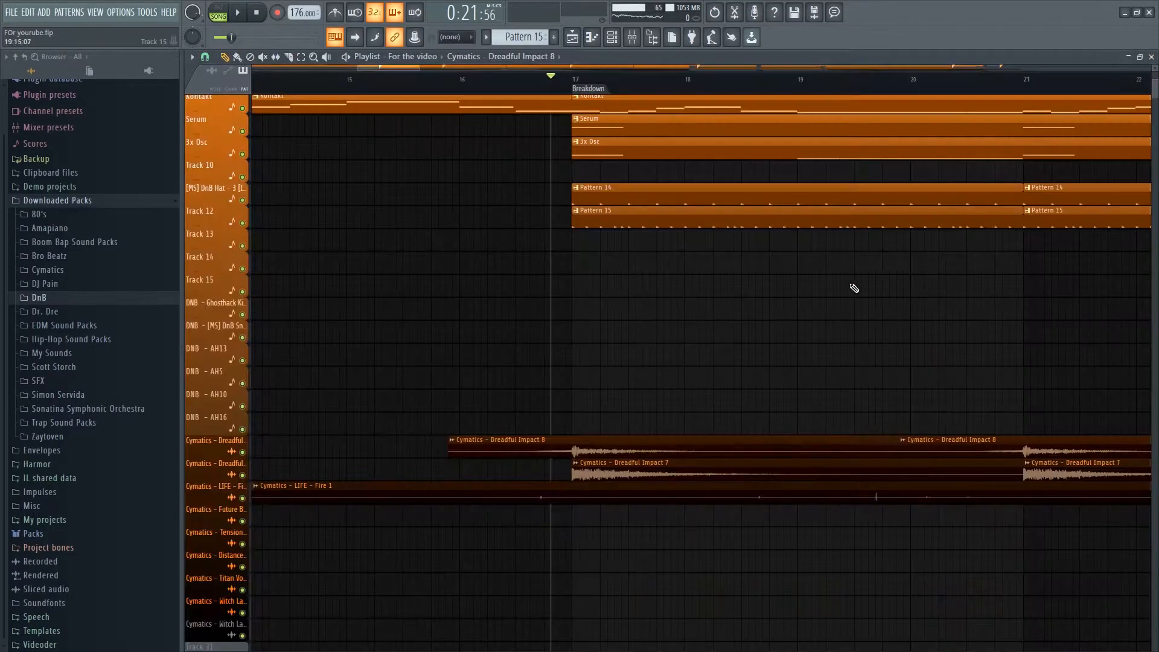
Audition the Cymatics - Dreadful Impact 7 clip at the Breakdown start and review the Fruity Compressor on its mixer insert.
scroll(380, 453, down, 3)
alt+right_click(372, 461)
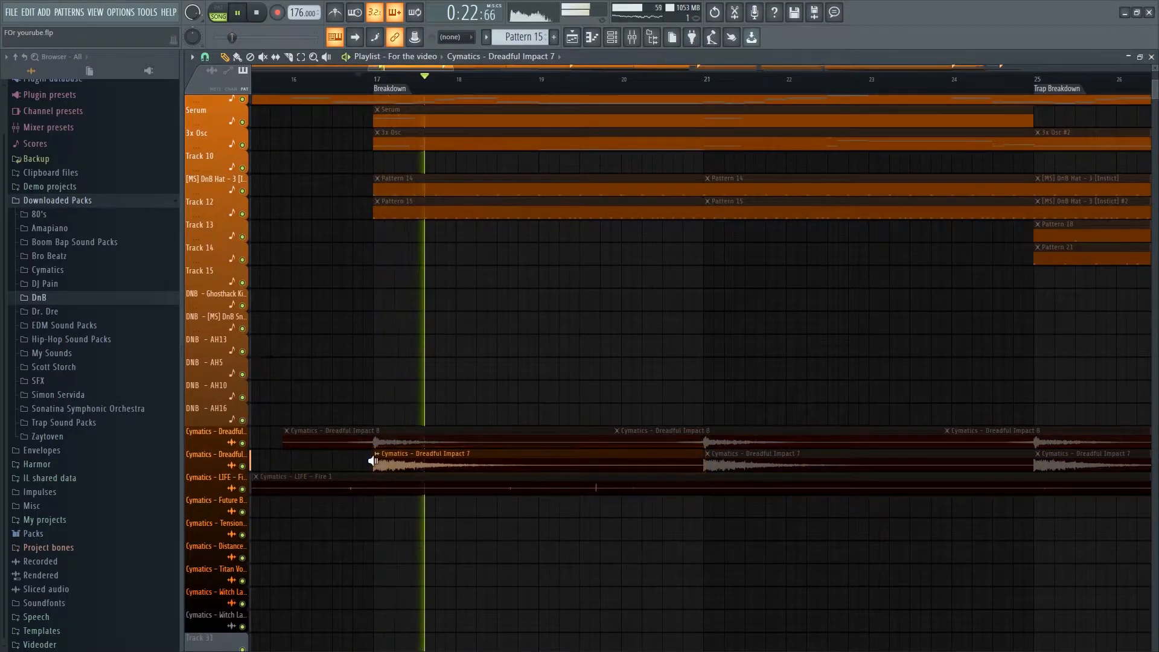
click(642, 36)
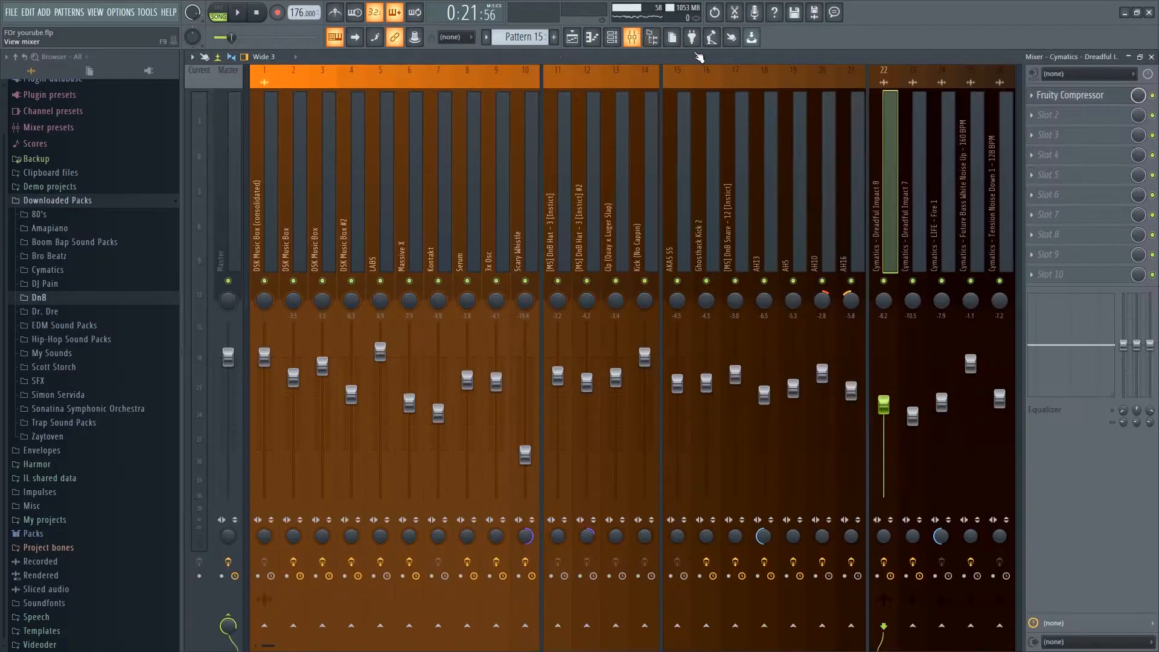
scroll(924, 169, down, 4)
scroll(845, 166, up, 2)
click(766, 138)
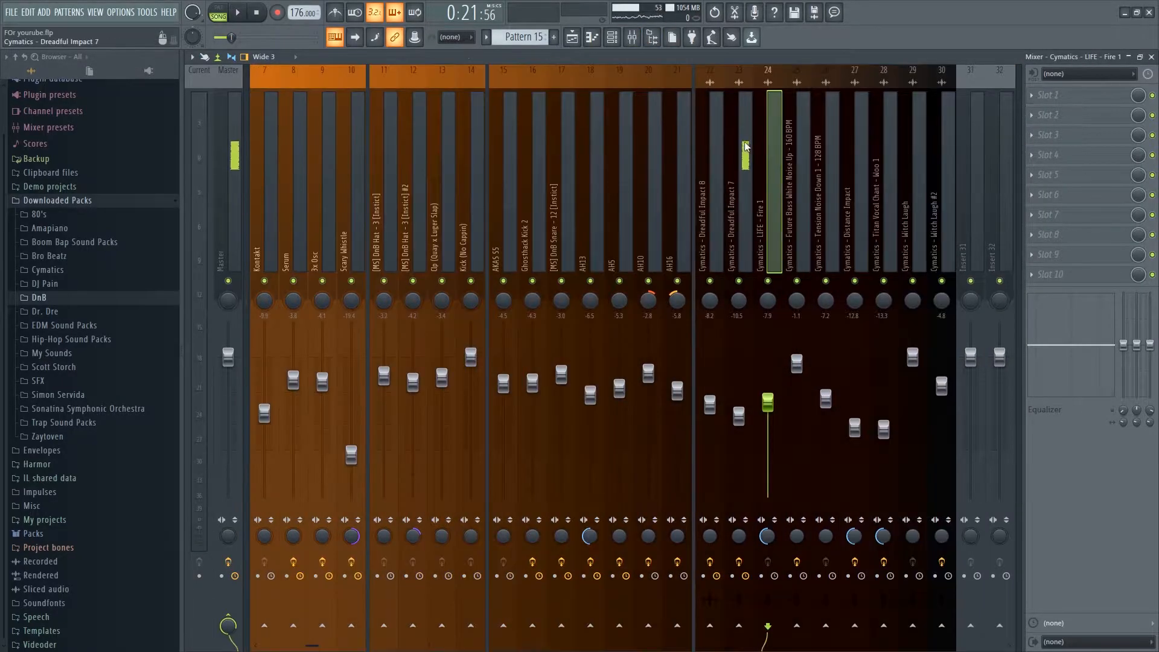
click(749, 132)
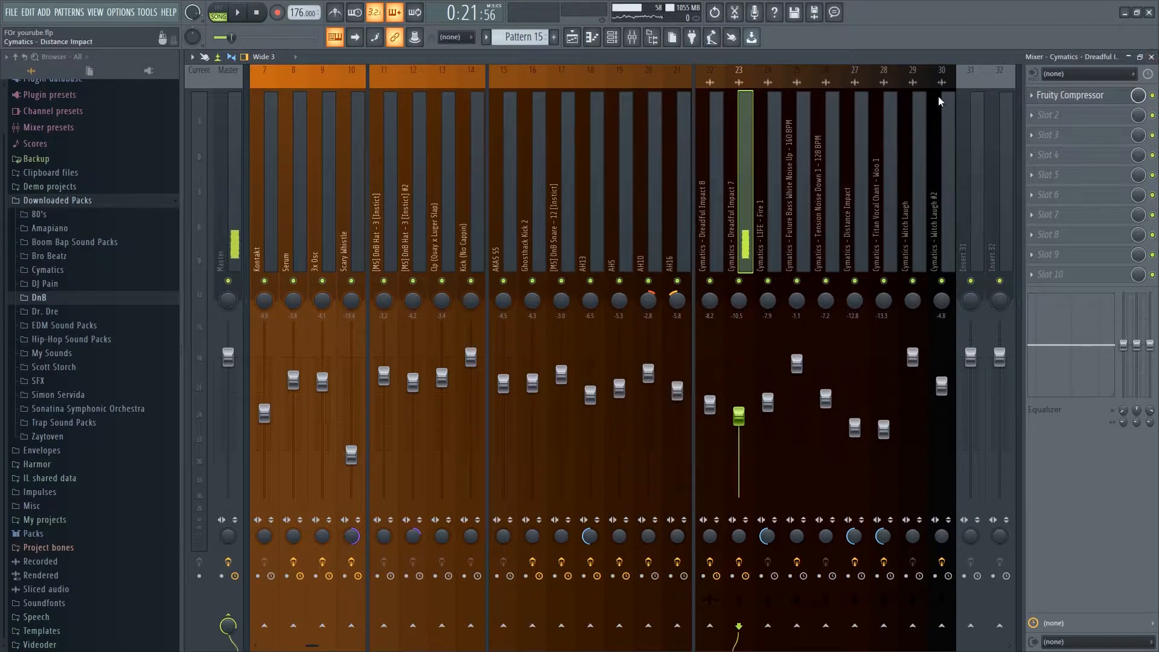
Compare the first Dreadful Impact 7 clip with and without its Fruity Compressor by auditioning it again.
key(Tab)
key(Tab)
alt+right_click(374, 466)
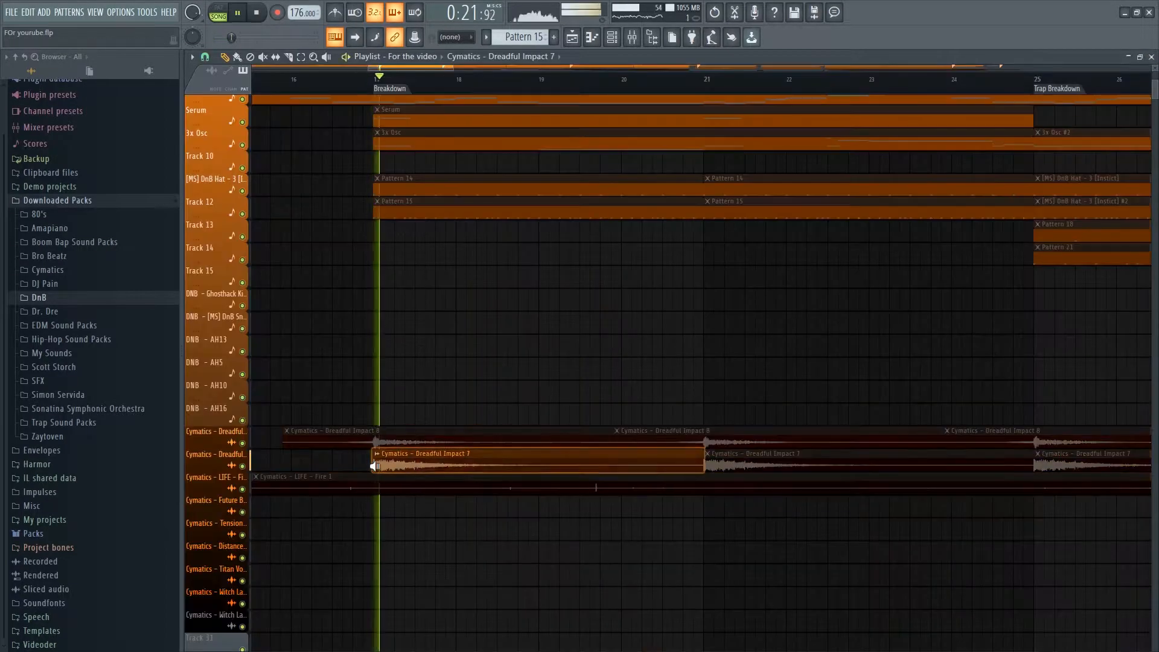
key(Tab)
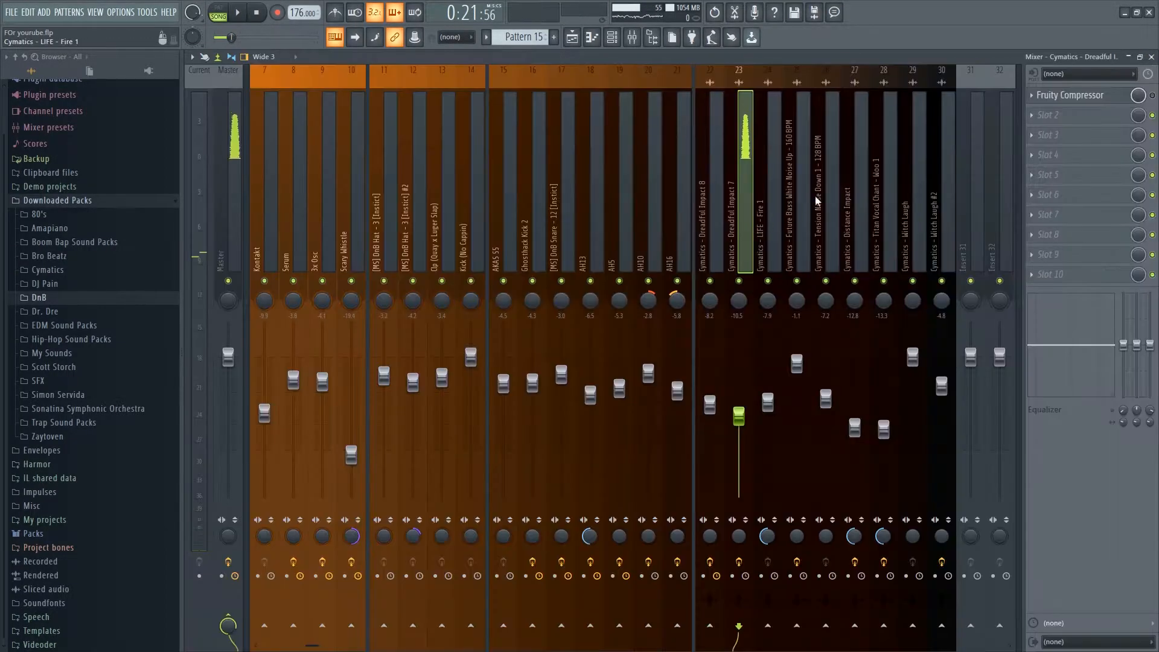
key(Tab)
key(Tab)
alt+right_click(376, 457)
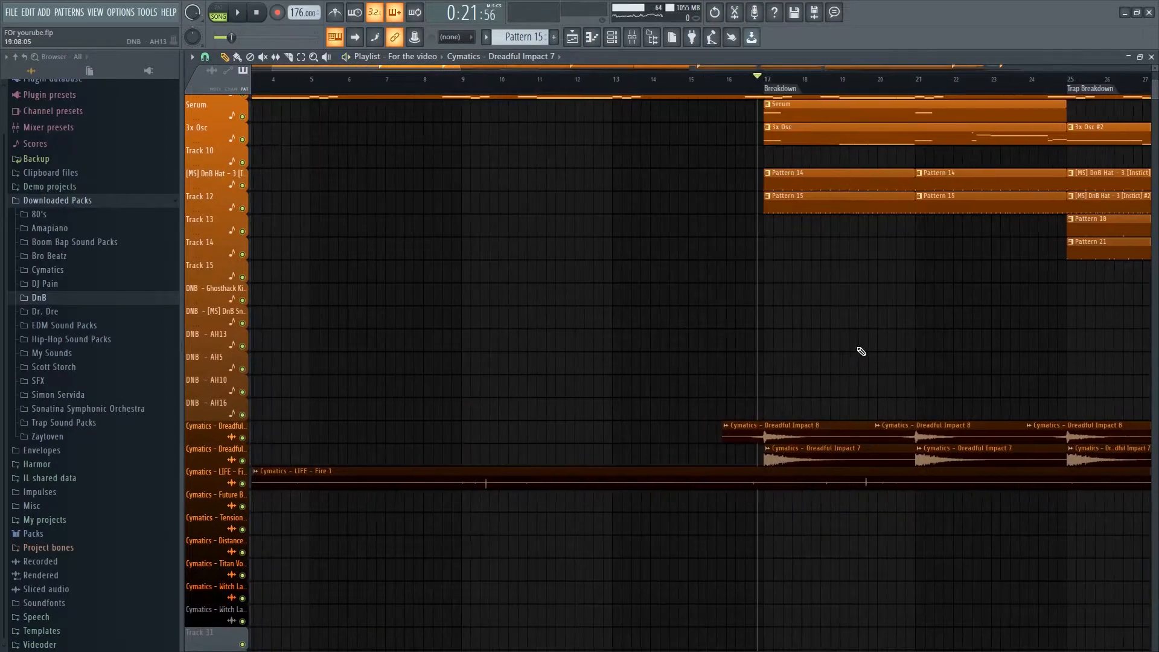
Examine the Trap Breakdown layers and the arrangement from bar 25 through the BU to the Drop.
drag(861, 352, 604, 379)
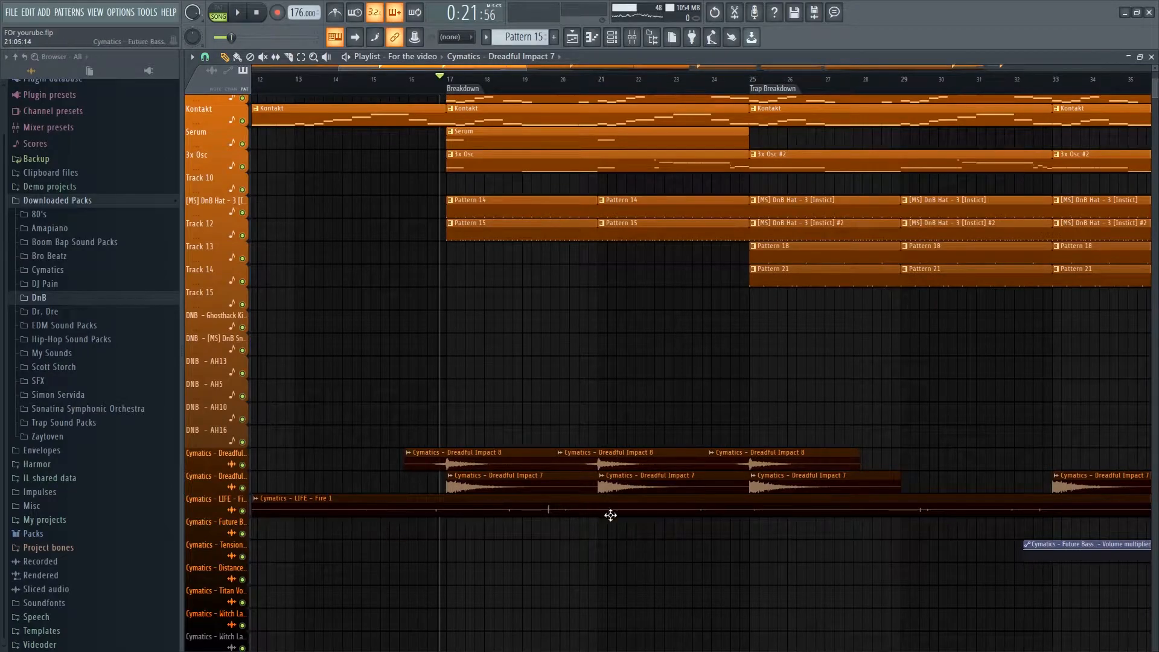
scroll(586, 441, right, 6)
scroll(668, 436, up, 3)
scroll(590, 416, up, 3)
scroll(468, 461, right, 3)
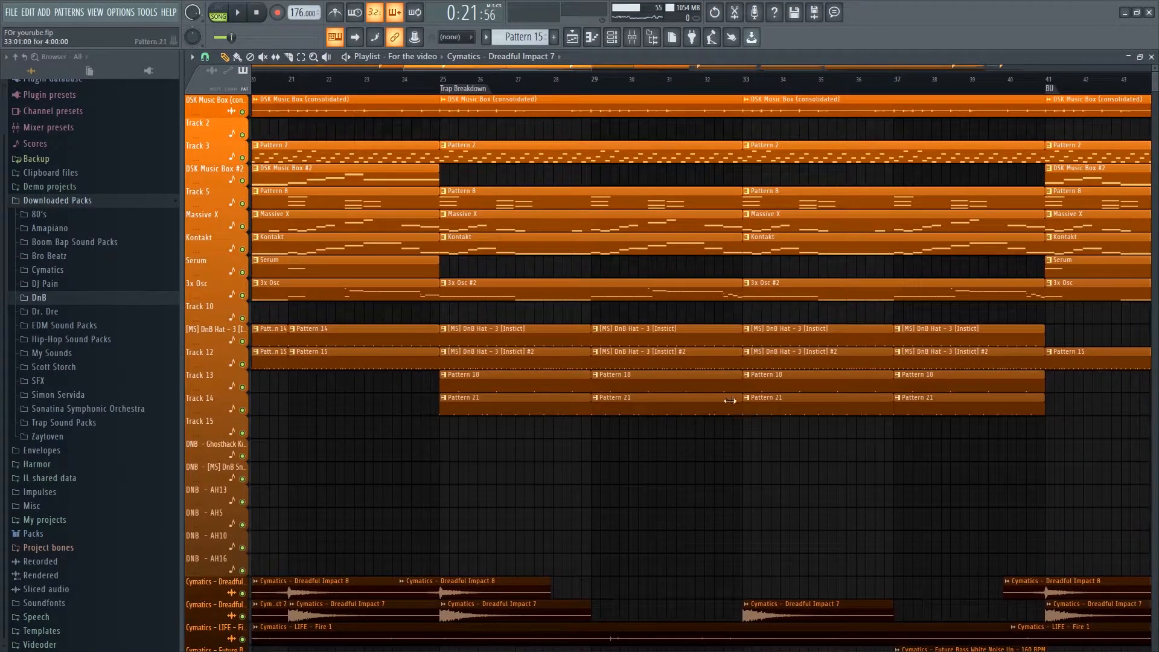
scroll(479, 386, right, 5)
scroll(492, 385, down, 4)
scroll(495, 383, down, 4)
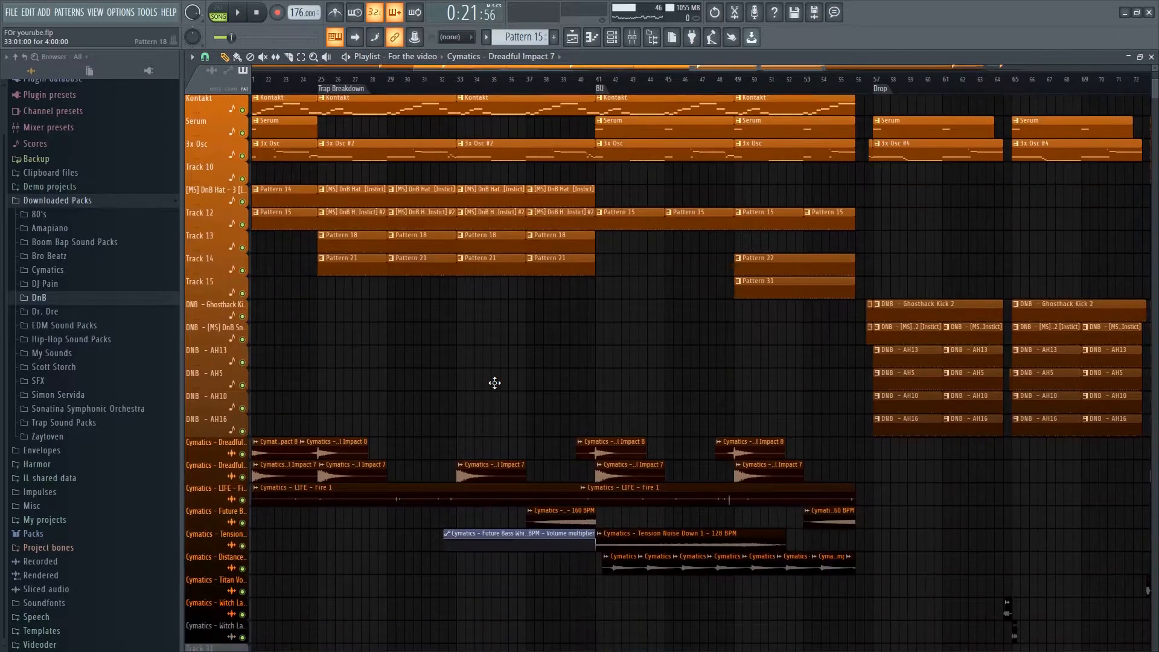
Audition the Cymatics - Future Bass White Noise Up clip at bar 37, leading into the BU.
scroll(670, 427, up, 6)
scroll(552, 420, up, 3)
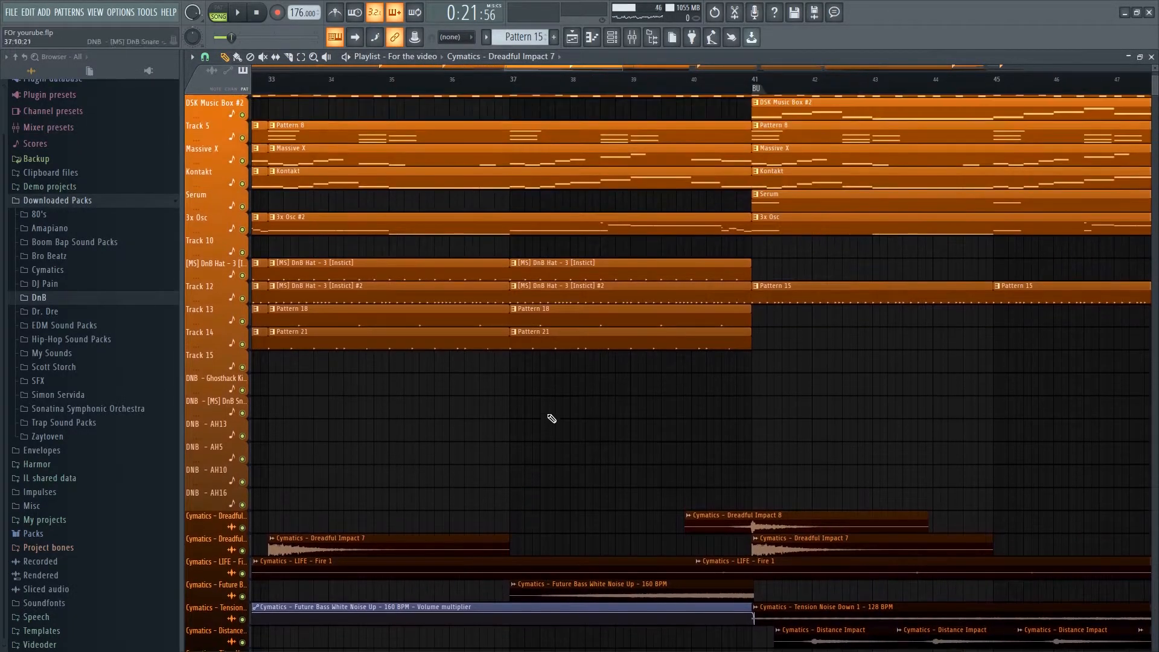
scroll(622, 360, down, 5)
scroll(704, 372, up, 1)
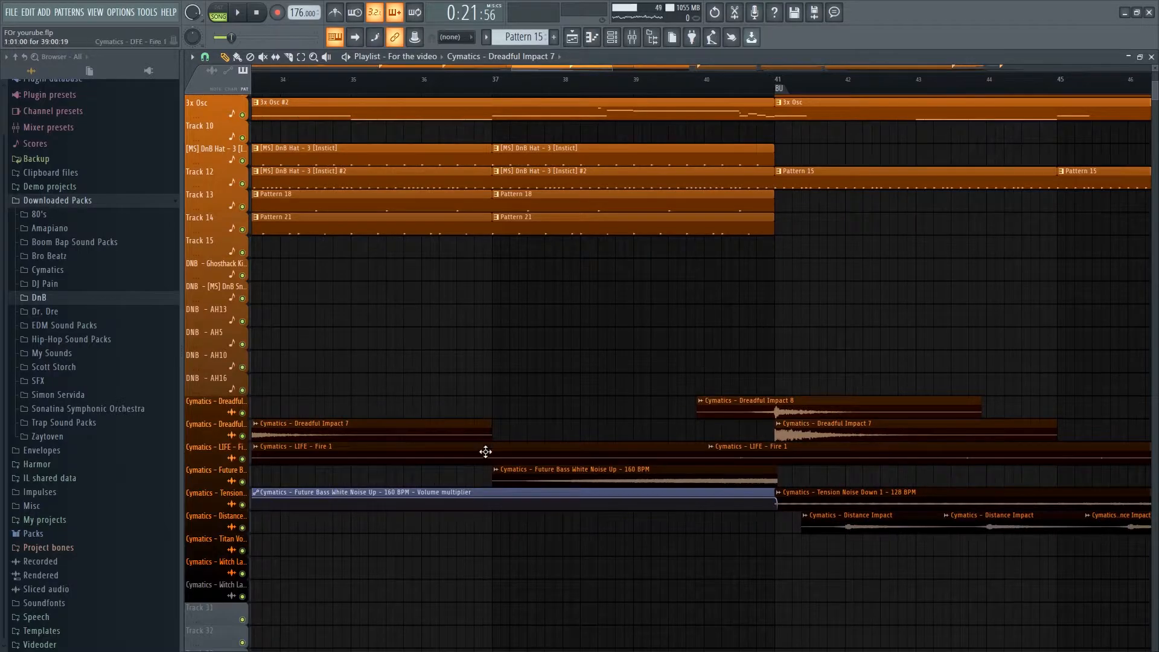
ctrl+alt+right_click(487, 474)
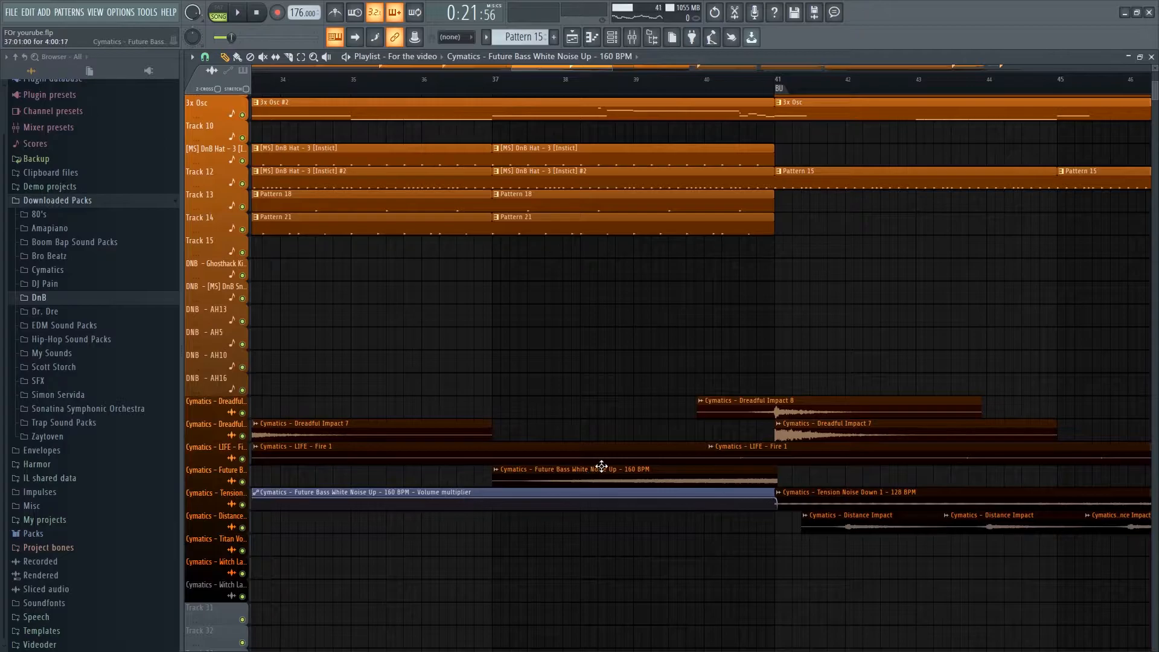
Review the Future Bass White Noise Up channel settings and locate its sample file in the browser.
double_click(601, 466)
click(416, 243)
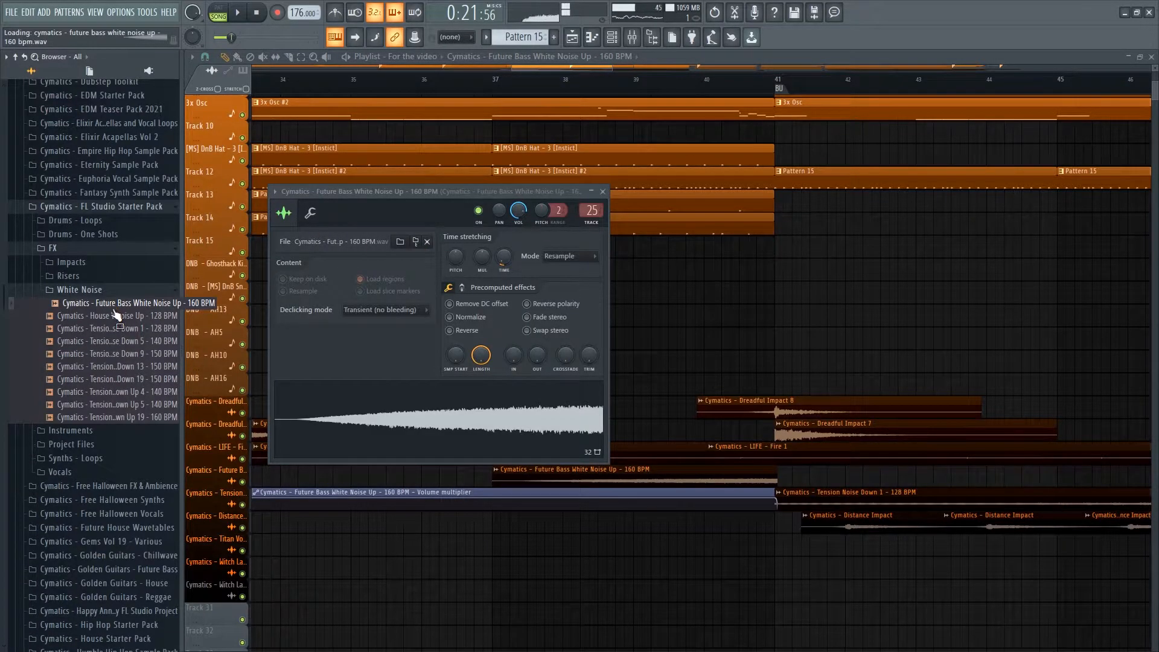
click(603, 192)
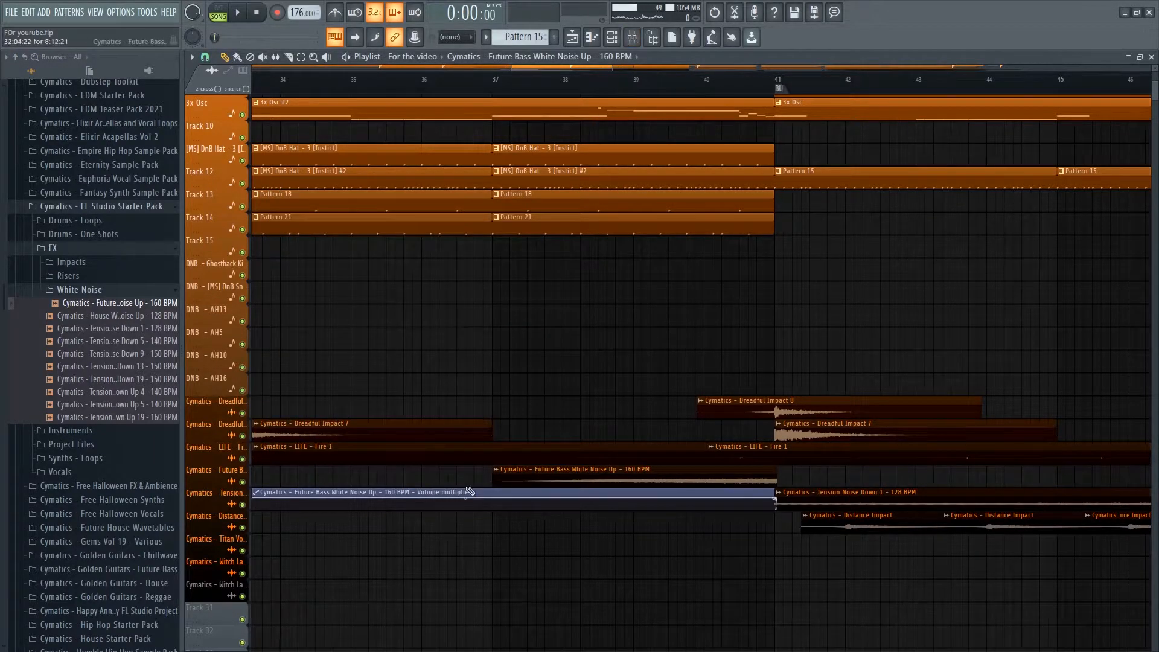
Review the ShaperBox2 filter curve on the Future Bass White Noise Up insert during playback, then unsolo its playlist track.
click(633, 38)
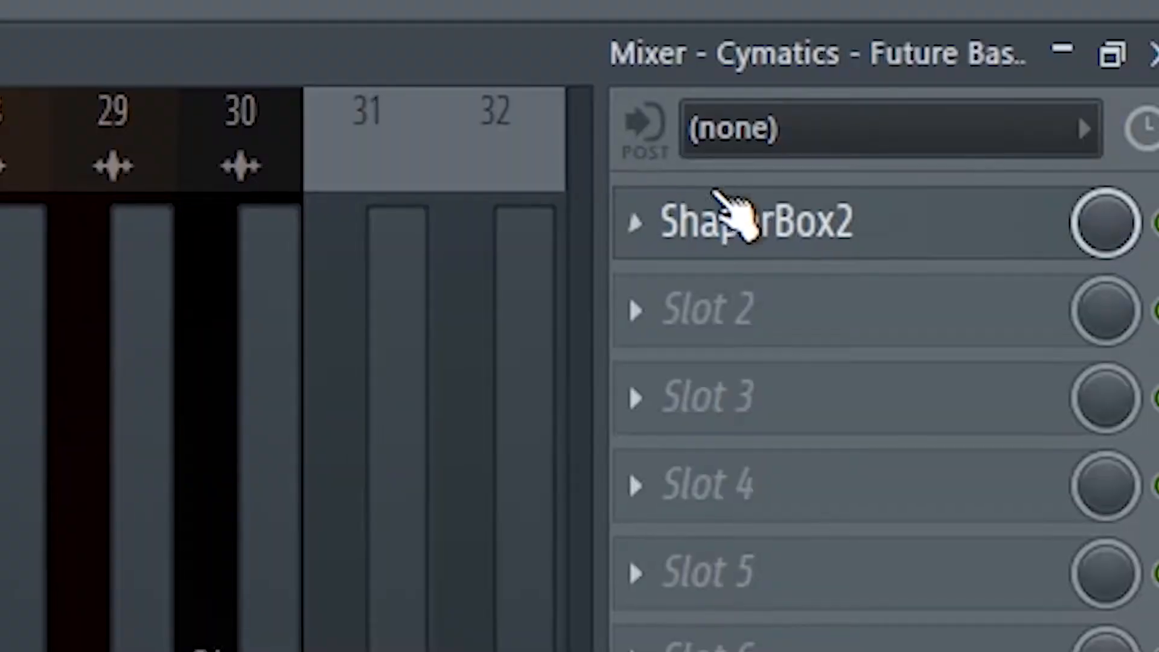
click(1089, 98)
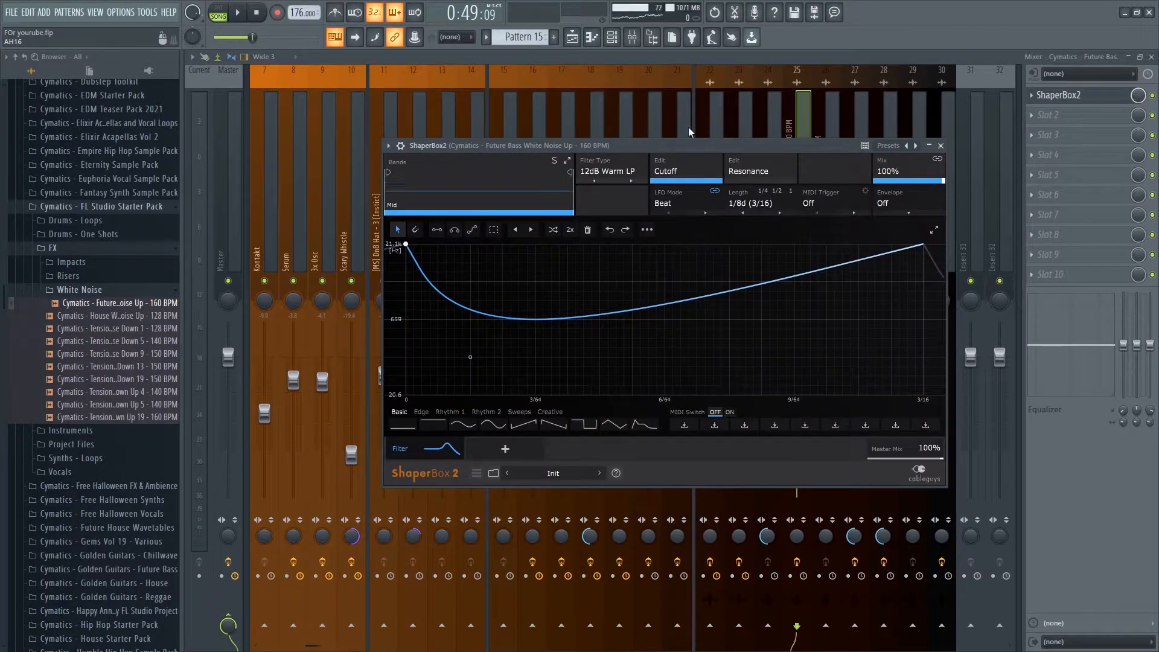
drag(689, 145, 680, 146)
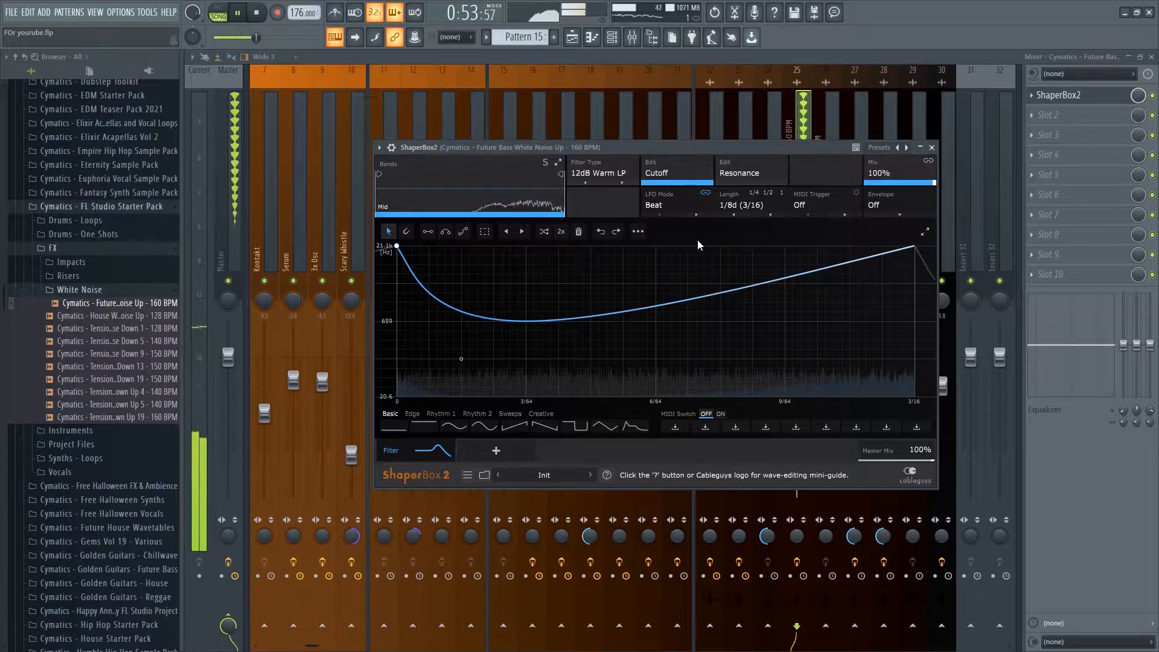
key(space)
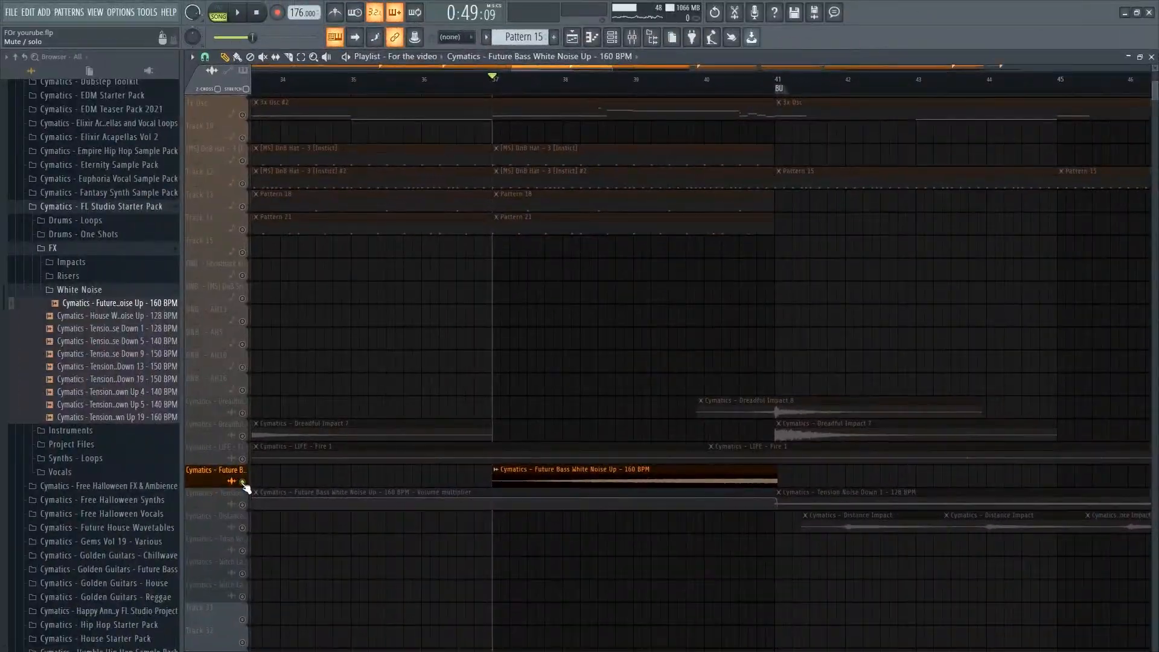
right_click(243, 483)
Audition the [MS] DnB Hat - 3 [Instict] and Pattern 21 clips at bar 37 of the Trap Breakdown.
scroll(724, 290, down, 3)
drag(748, 320, 577, 339)
scroll(571, 341, down, 5)
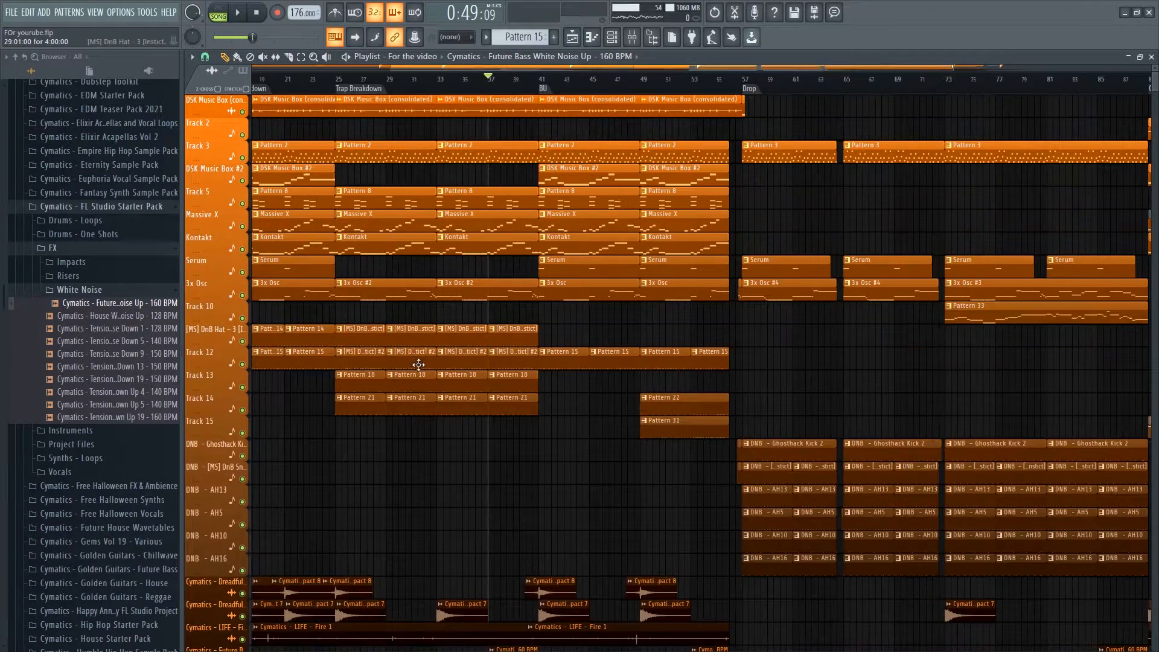
scroll(529, 382, up, 2)
alt+right_click(482, 337)
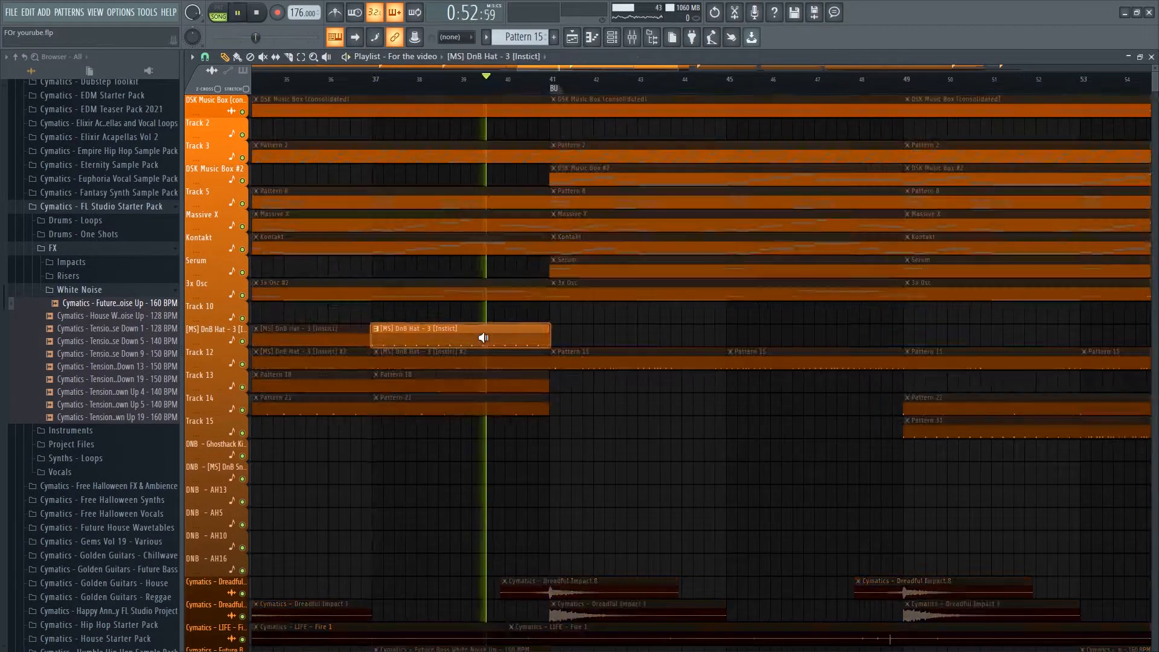
scroll(544, 422, up, 2)
scroll(504, 402, down, 2)
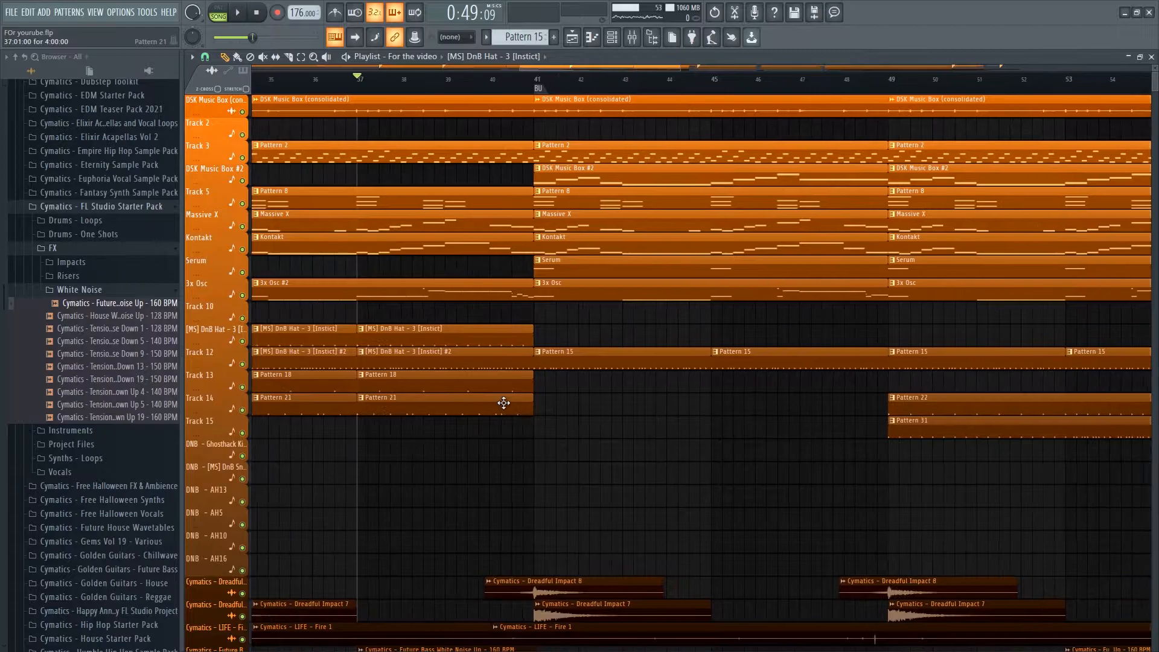
alt+right_click(417, 392)
alt+right_click(421, 399)
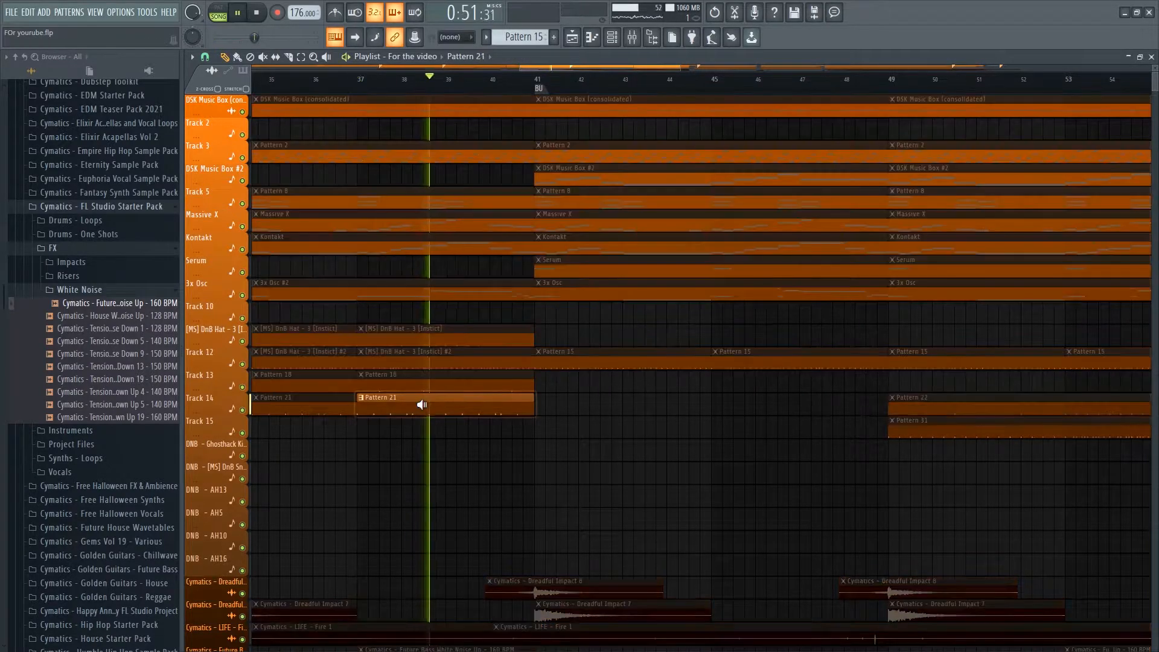
Audition the DSK Music Box #2 and Serum clips at bar 41, the start of the BU.
scroll(601, 444, down, 6)
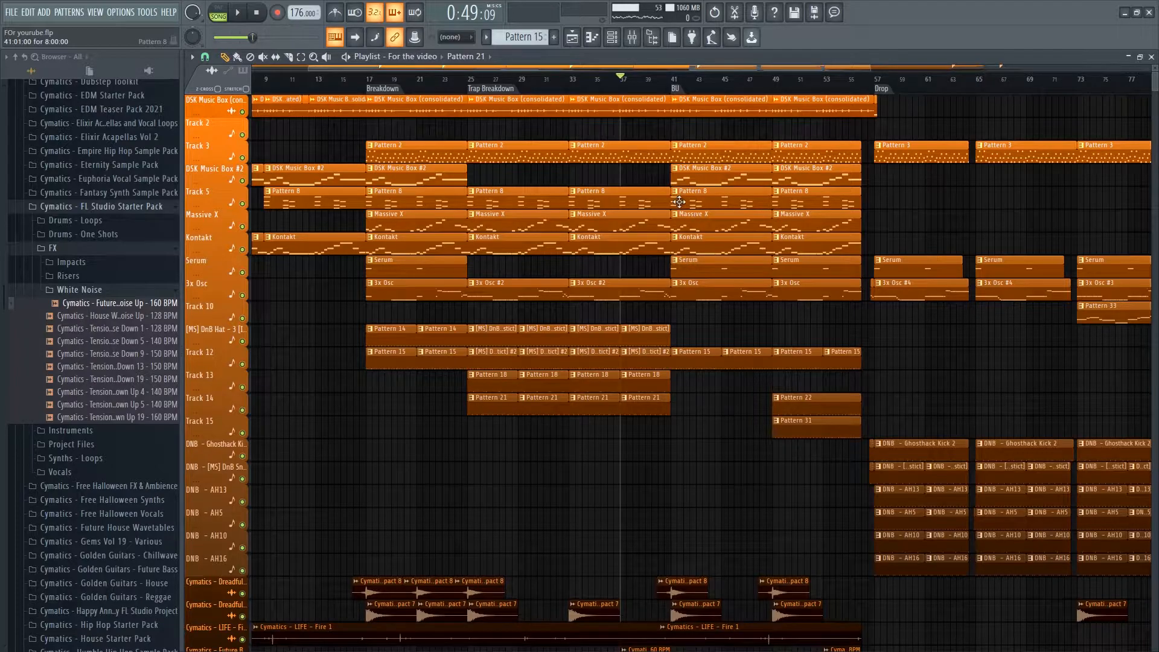
scroll(681, 200, down, 1)
scroll(672, 192, up, 2)
alt+right_click(631, 179)
alt+right_click(628, 269)
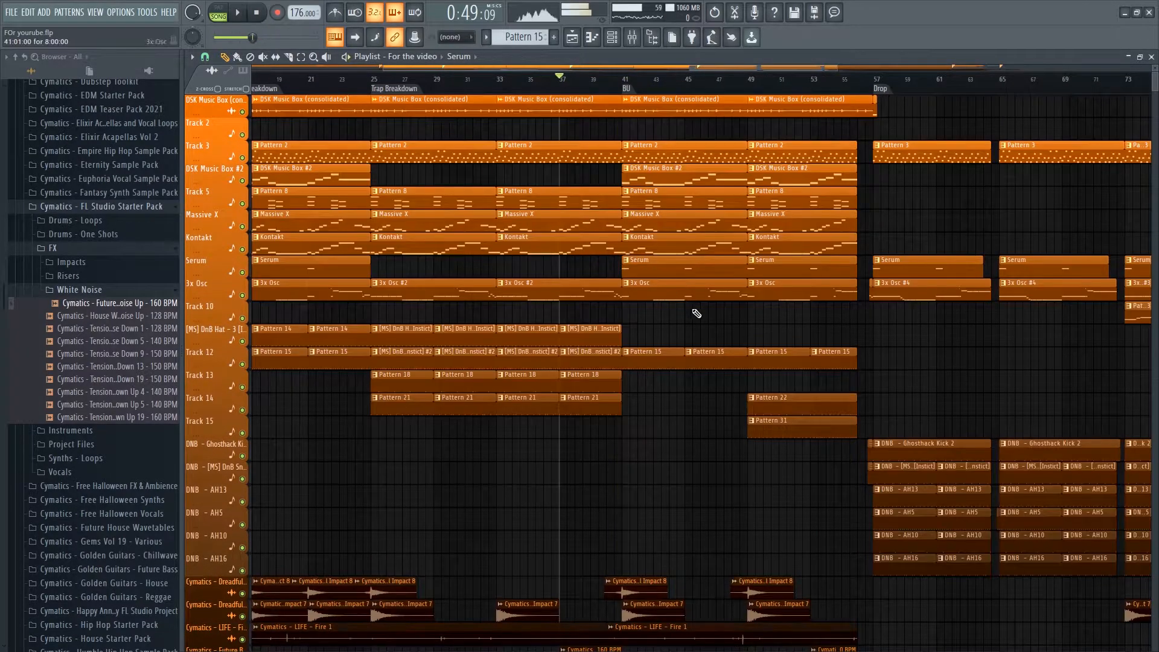
Review the Fruity parametric EQ 2 on the Serum insert, then close the mixer.
scroll(690, 310, up, 2)
scroll(690, 310, down, 3)
click(632, 38)
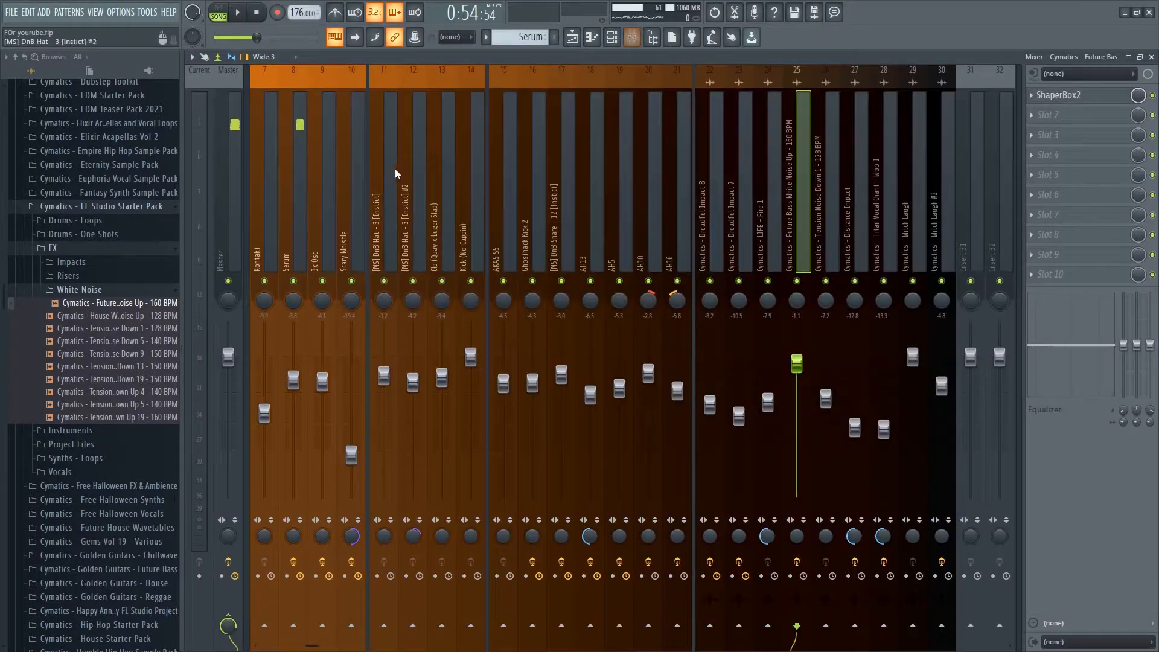
click(302, 152)
click(1098, 102)
click(1100, 101)
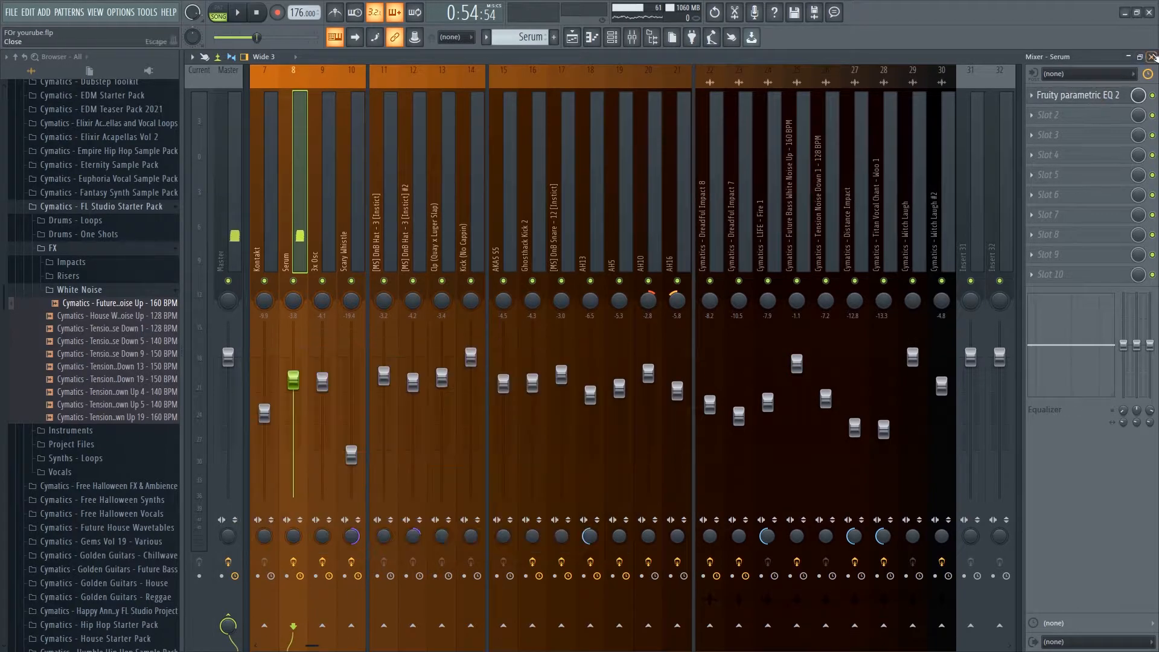
click(1152, 57)
Audition the Dreadful Impact 8 and Dreadful Impact 7 clips around the start of the BU.
scroll(796, 183, down, 2)
drag(796, 183, 516, 308)
scroll(422, 334, up, 3)
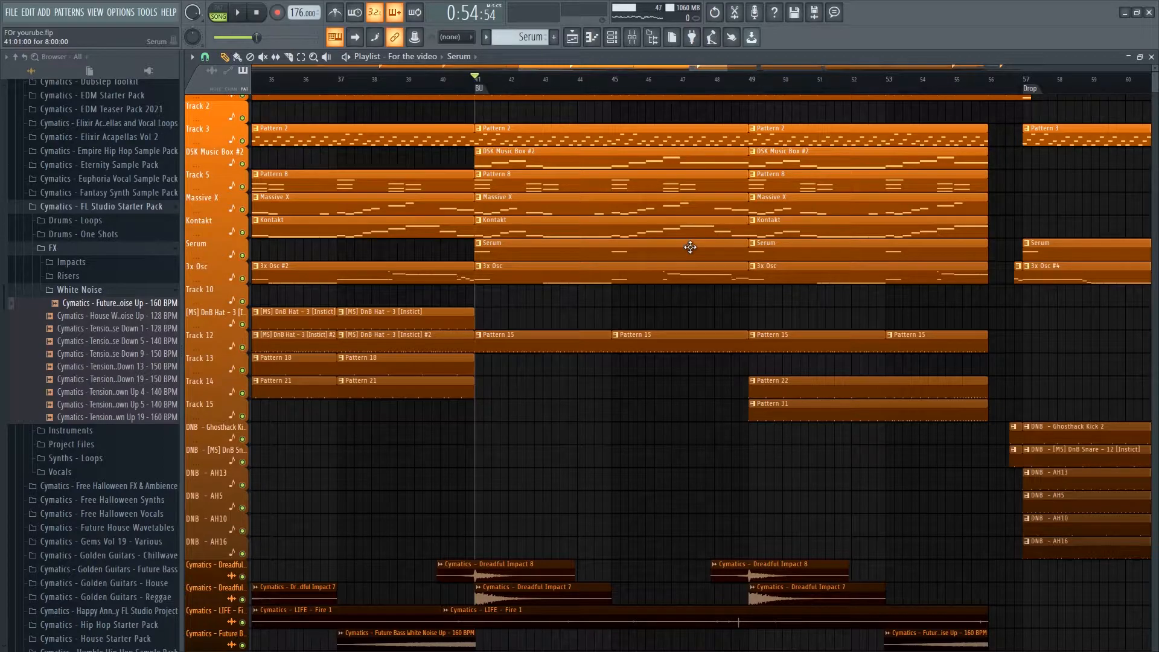
scroll(622, 299, down, 4)
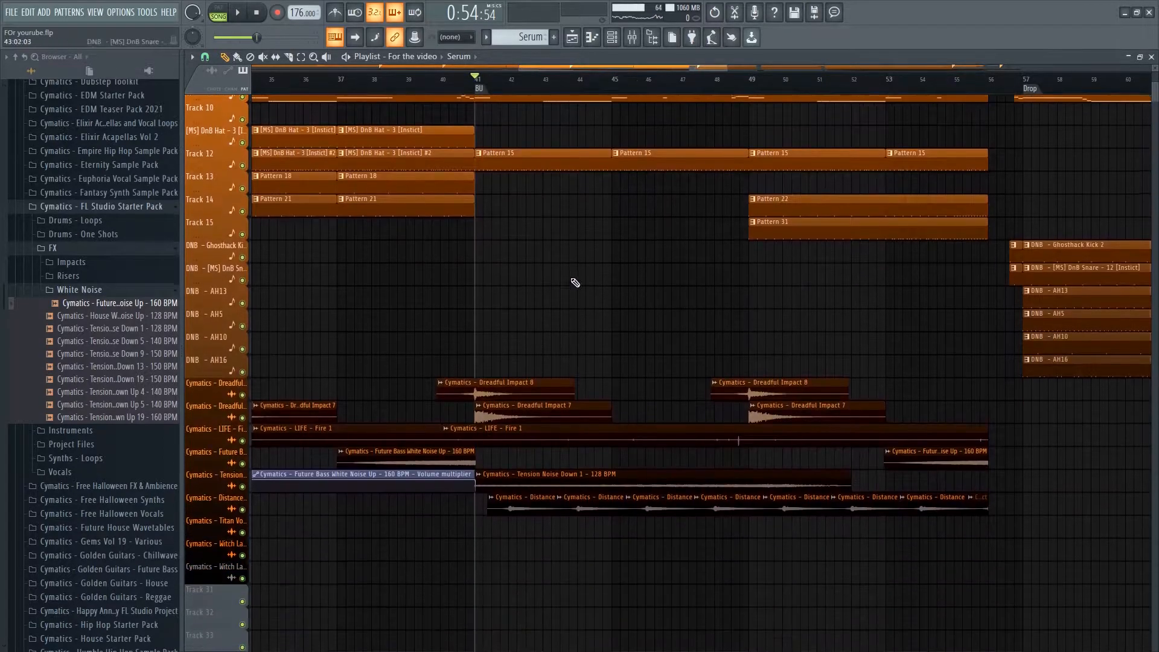
scroll(483, 350, up, 2)
alt+right_click(384, 406)
alt+right_click(388, 430)
Audition the Cymatics - Tension Noise Down 1 clip starting at bar 41.
scroll(417, 465, down, 4)
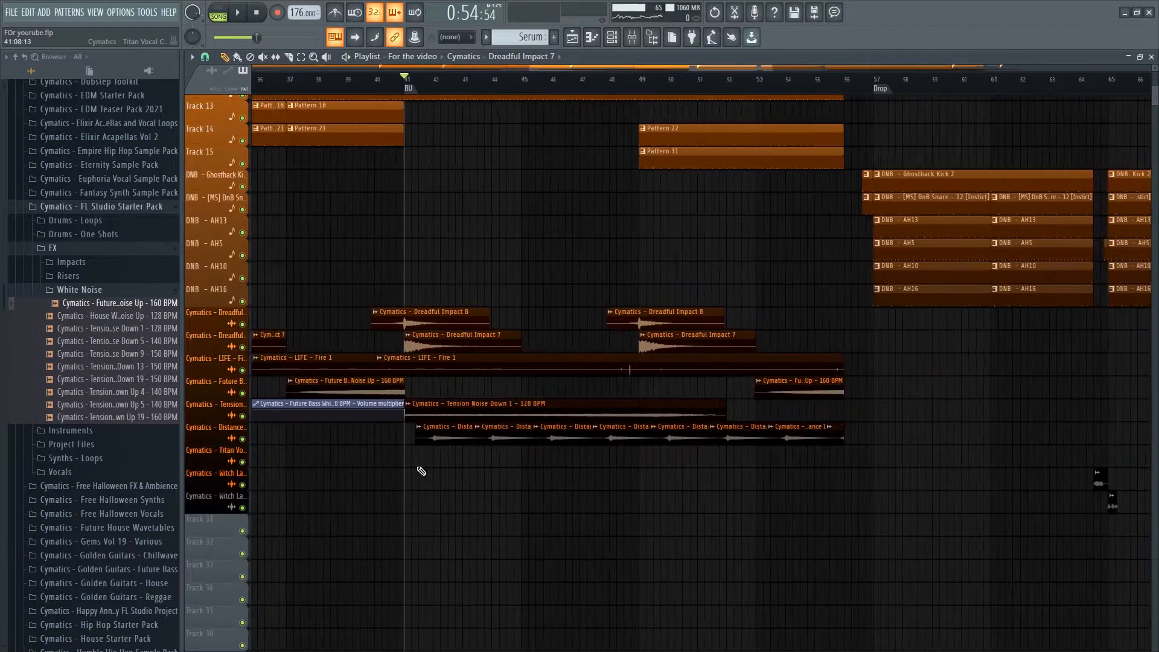
alt+right_click(441, 401)
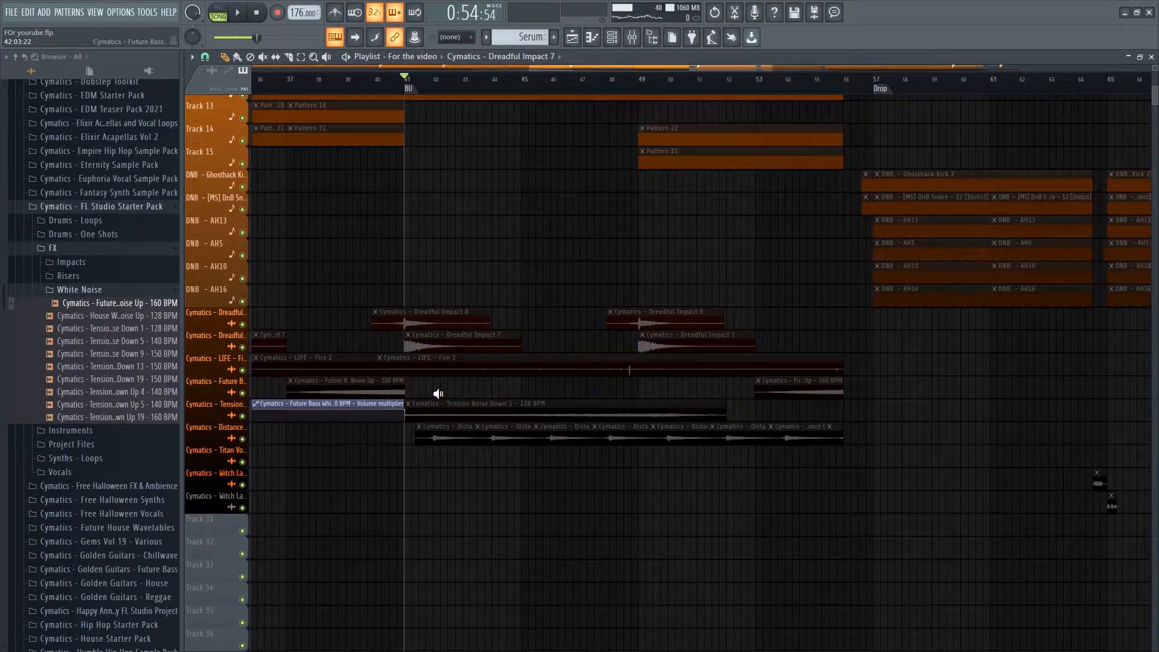
click(437, 405)
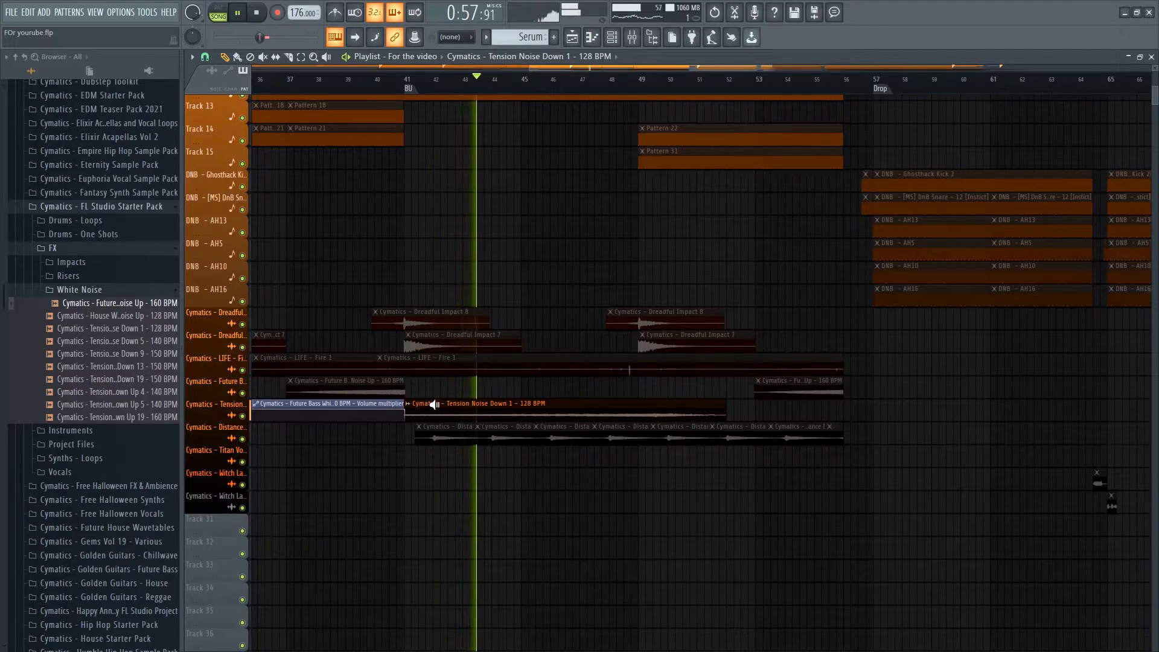
Audition the Cymatics - Distance Impact clips that run through the BU section.
scroll(461, 406, down, 3)
scroll(844, 482, down, 2)
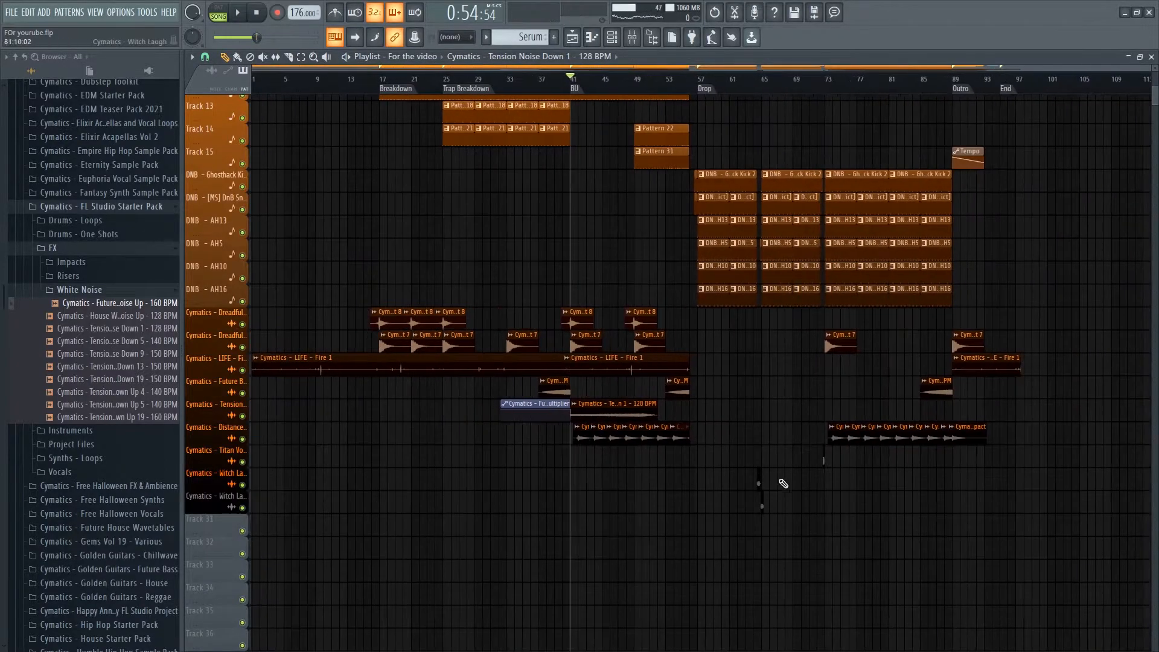
scroll(605, 492, up, 2)
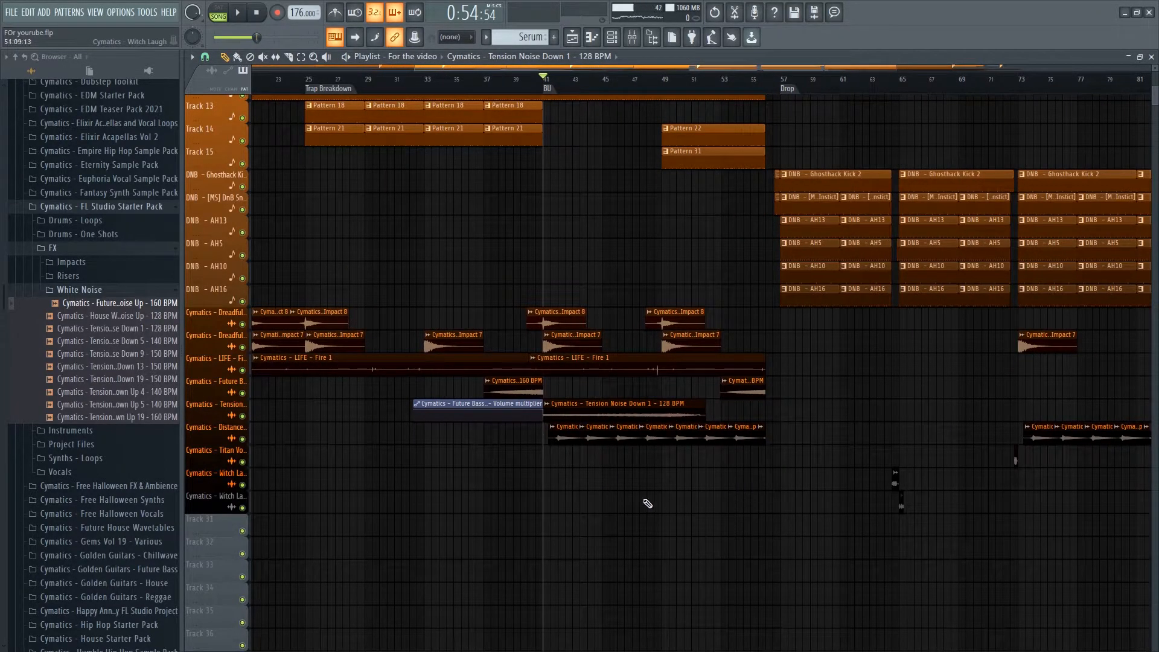
scroll(601, 505, up, 1)
scroll(547, 502, right, 1)
scroll(543, 500, up, 4)
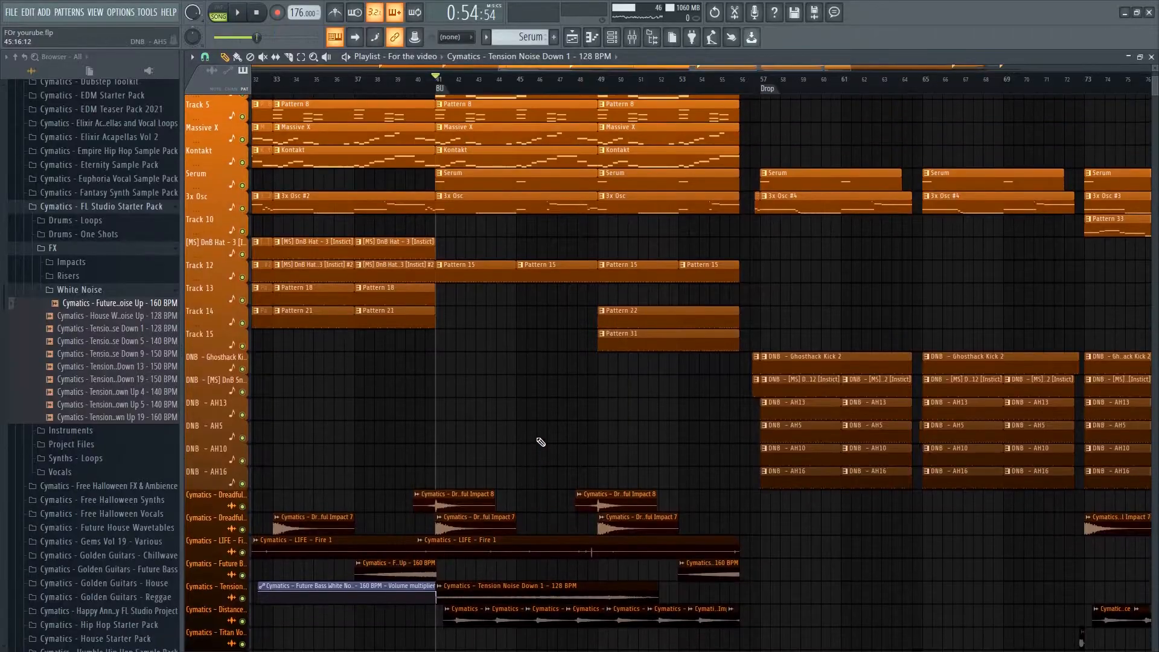
scroll(541, 442, down, 2)
scroll(541, 442, up, 2)
scroll(541, 442, down, 1)
ctrl+alt+right_click(352, 526)
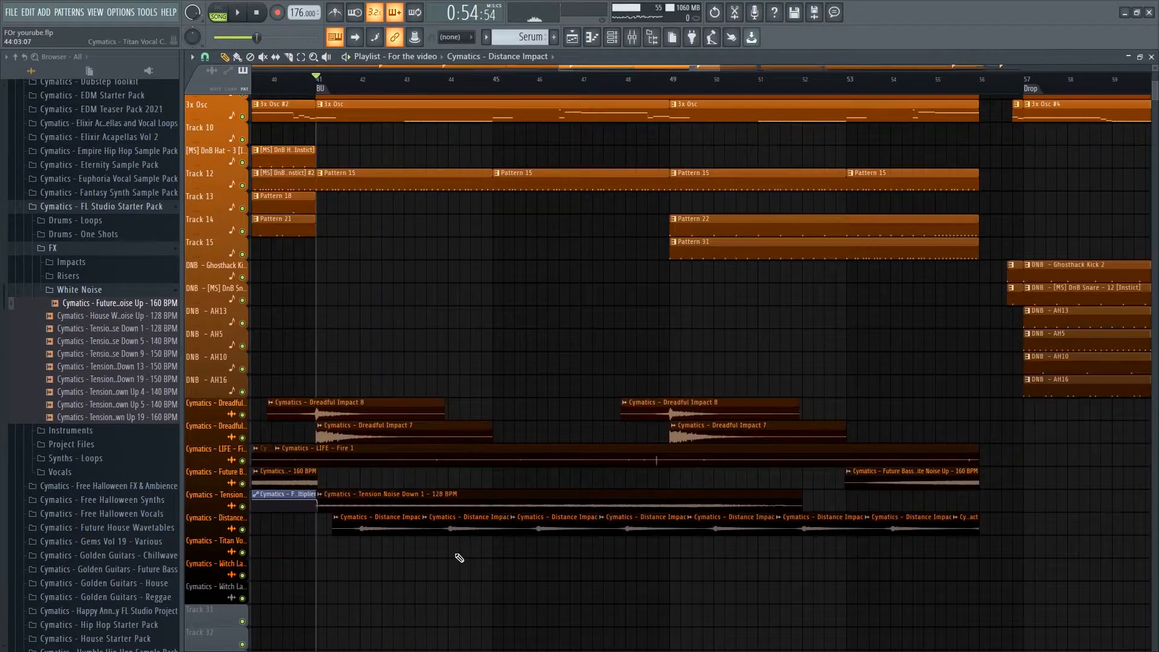
Audition the Pattern 31 and Pattern 22 clips in the second half of the BU, playing from bar 53.
scroll(457, 556, down, 3)
scroll(459, 553, up, 5)
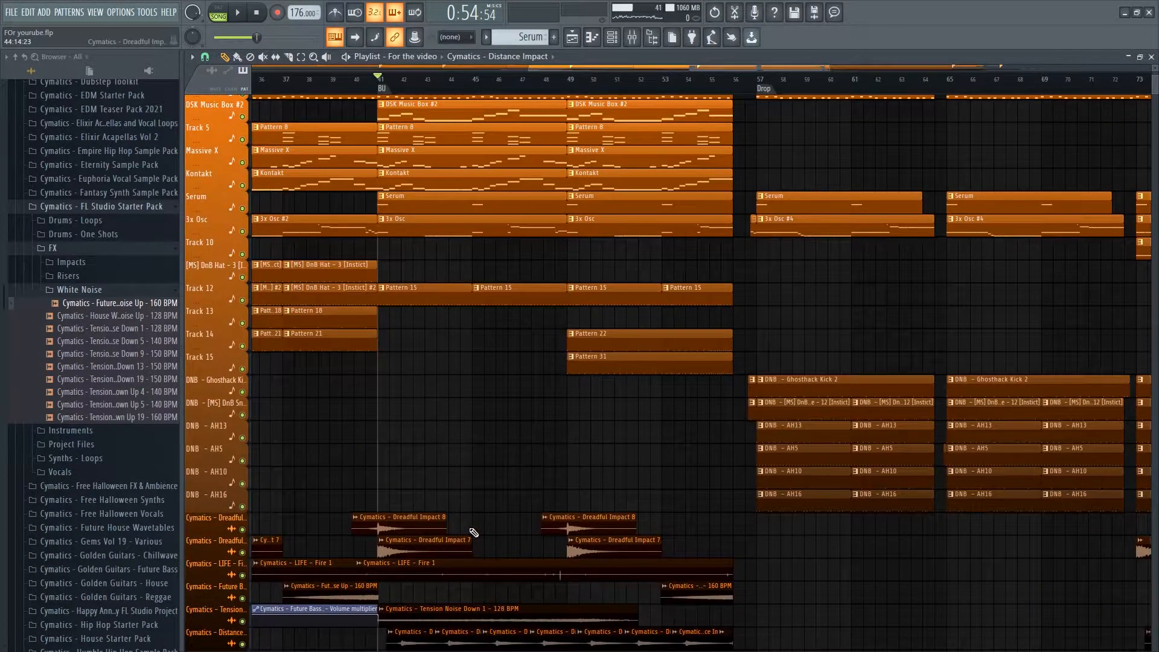
scroll(556, 478, up, 3)
scroll(557, 479, down, 1)
scroll(554, 478, up, 2)
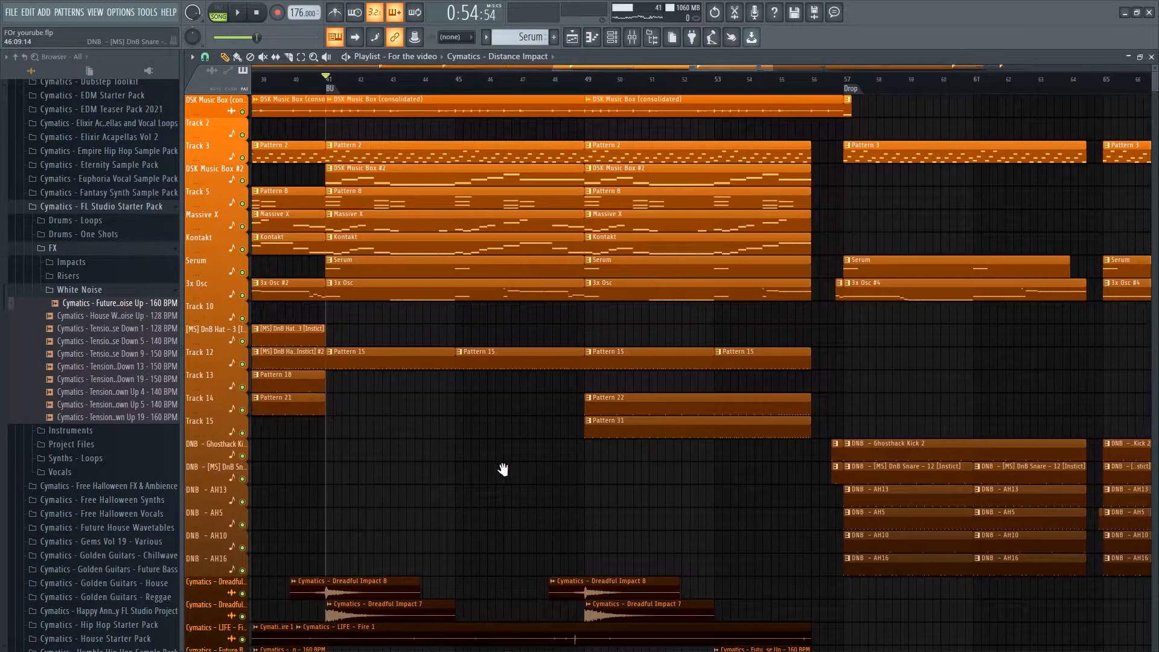
scroll(501, 469, down, 3)
drag(444, 323, 670, 138)
drag(751, 425, 583, 455)
scroll(568, 465, up, 3)
scroll(582, 455, up, 3)
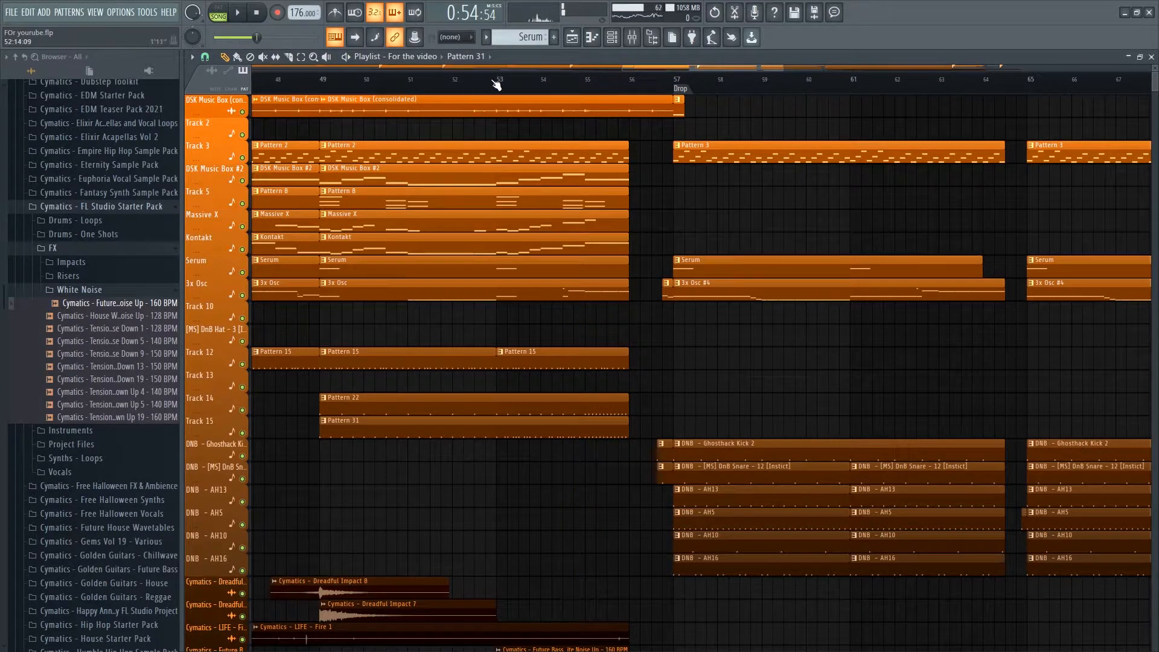
shift+right_click(496, 405)
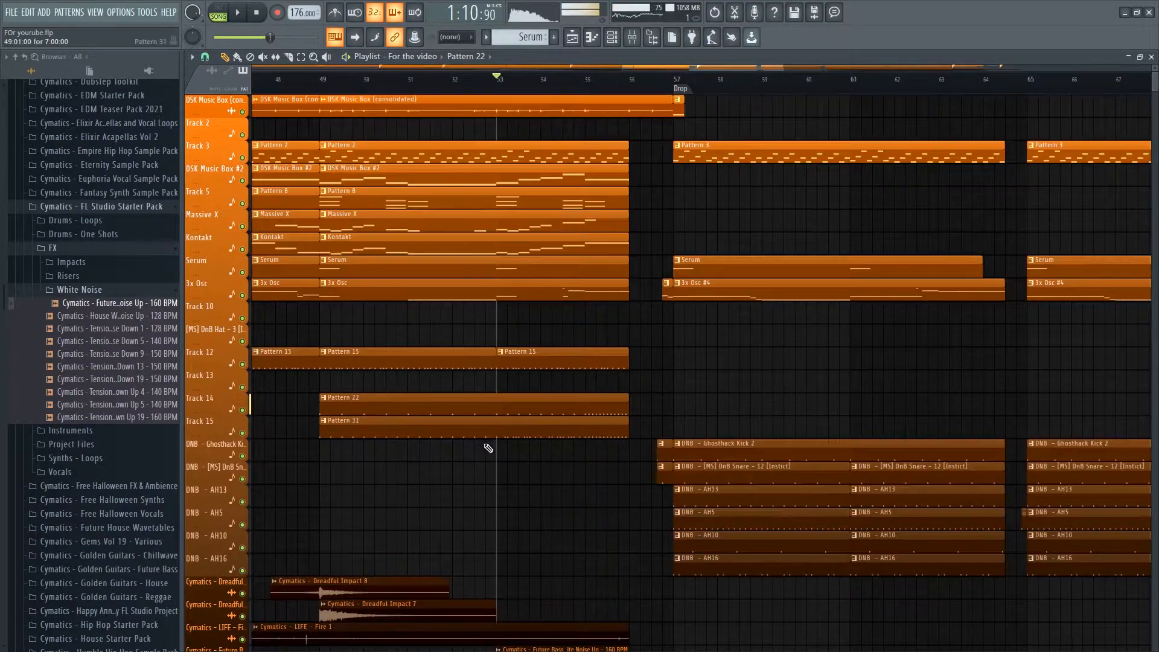
Review the fine pitch values of Pattern 31's AKAS SS notes in the piano roll, then view Pattern 22's steps and return to the playlist.
double_click(500, 427)
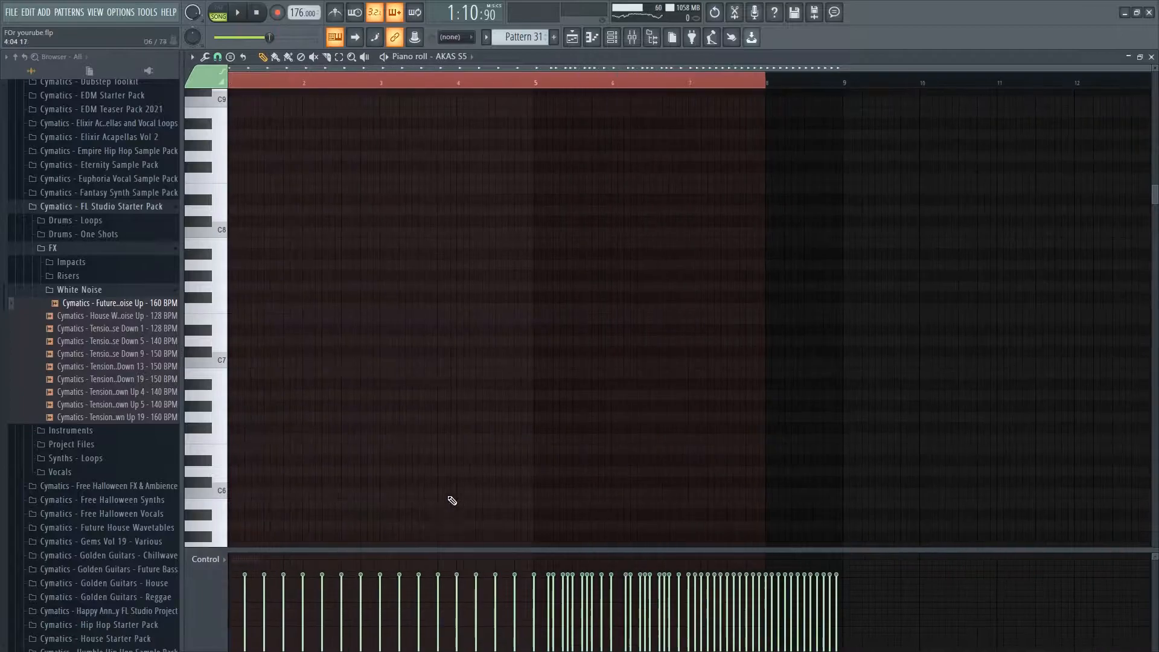
click(205, 559)
click(233, 637)
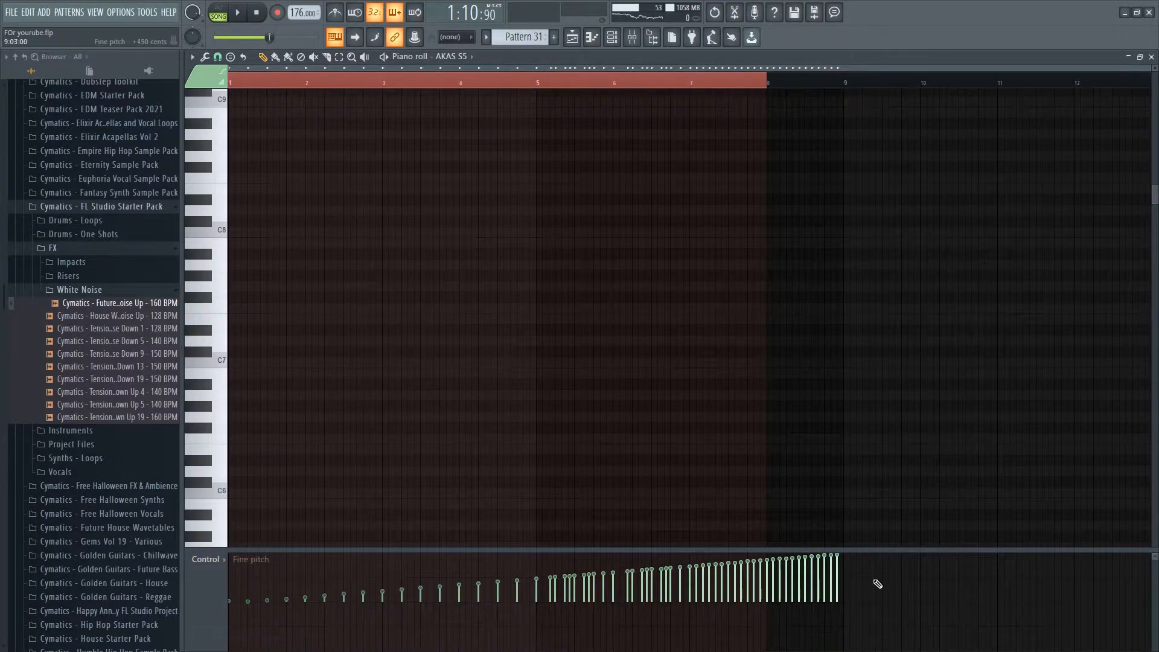
right_click(690, 85)
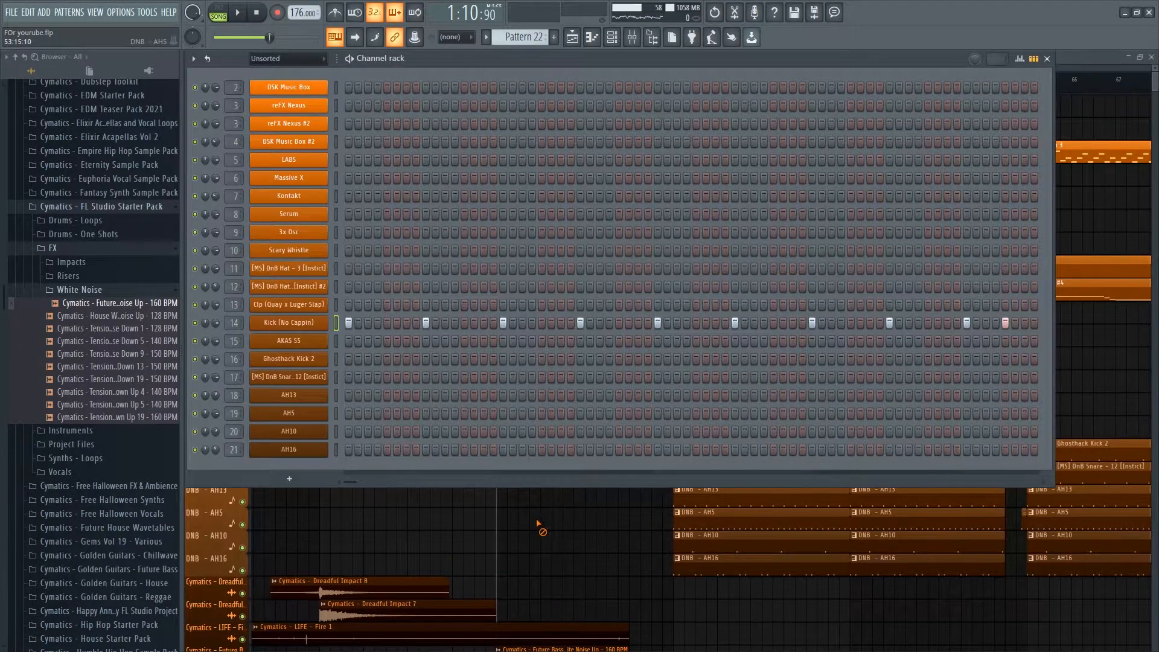
right_click(543, 525)
Audition the Cymatics - Future Bass White Noise Up - 160 BPM clip starting at bar 53.
scroll(627, 349, down, 2)
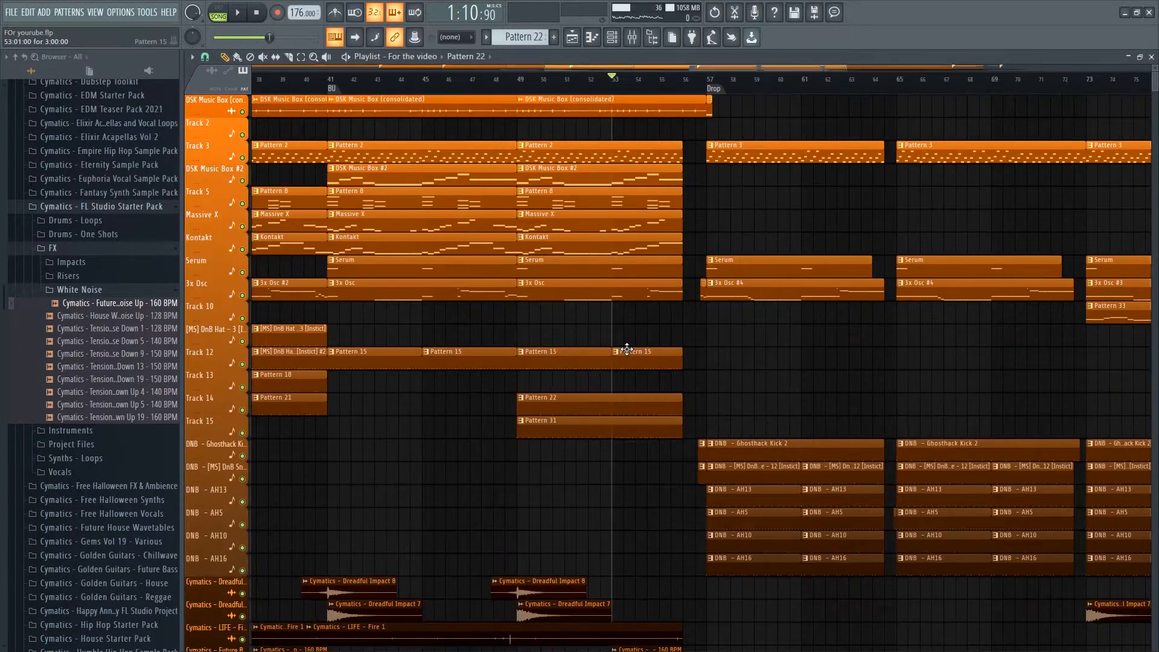
scroll(573, 351, down, 1)
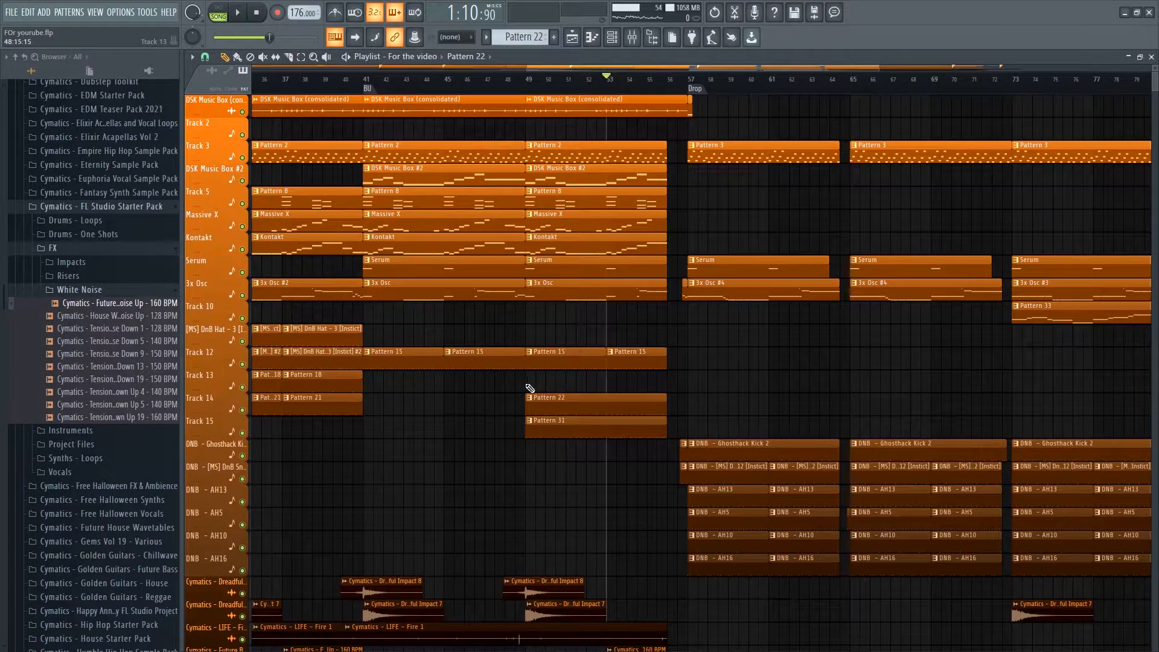
scroll(426, 217, left, 4)
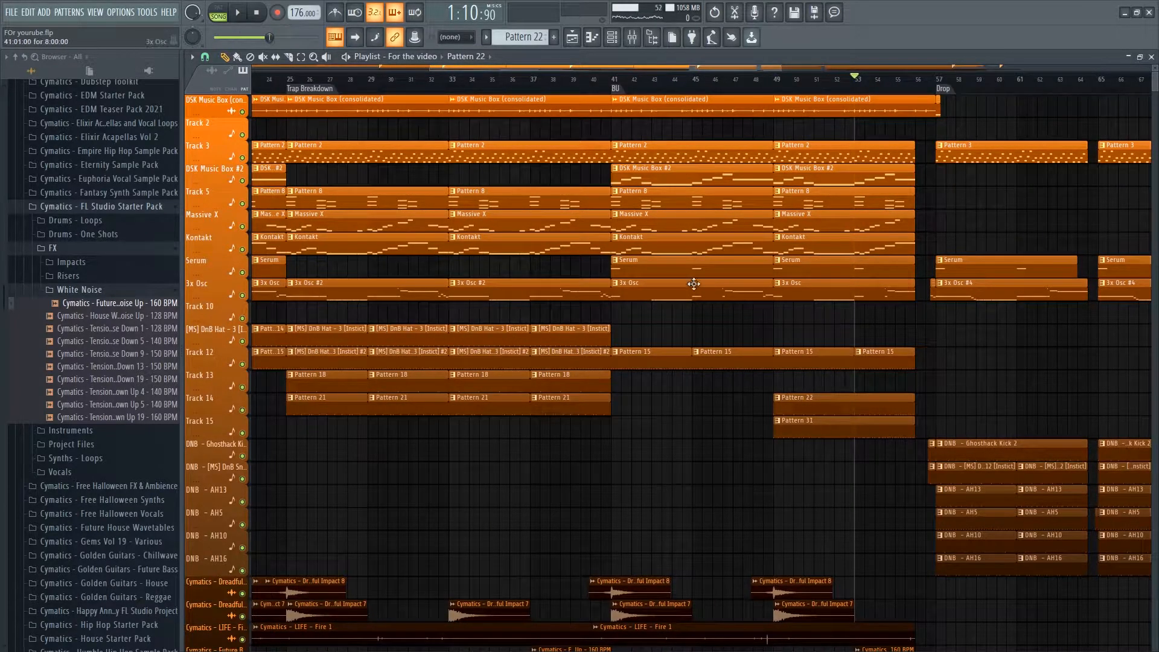
scroll(712, 288, down, 5)
scroll(543, 536, up, 2)
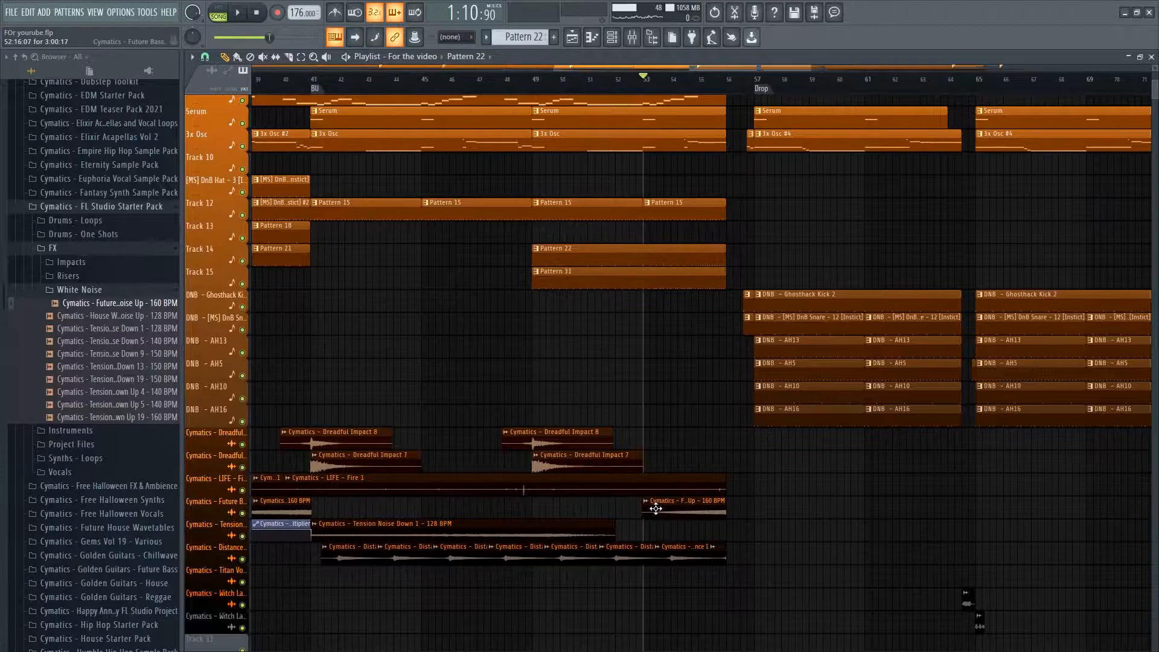
alt+right_click(685, 506)
scroll(700, 363, up, 5)
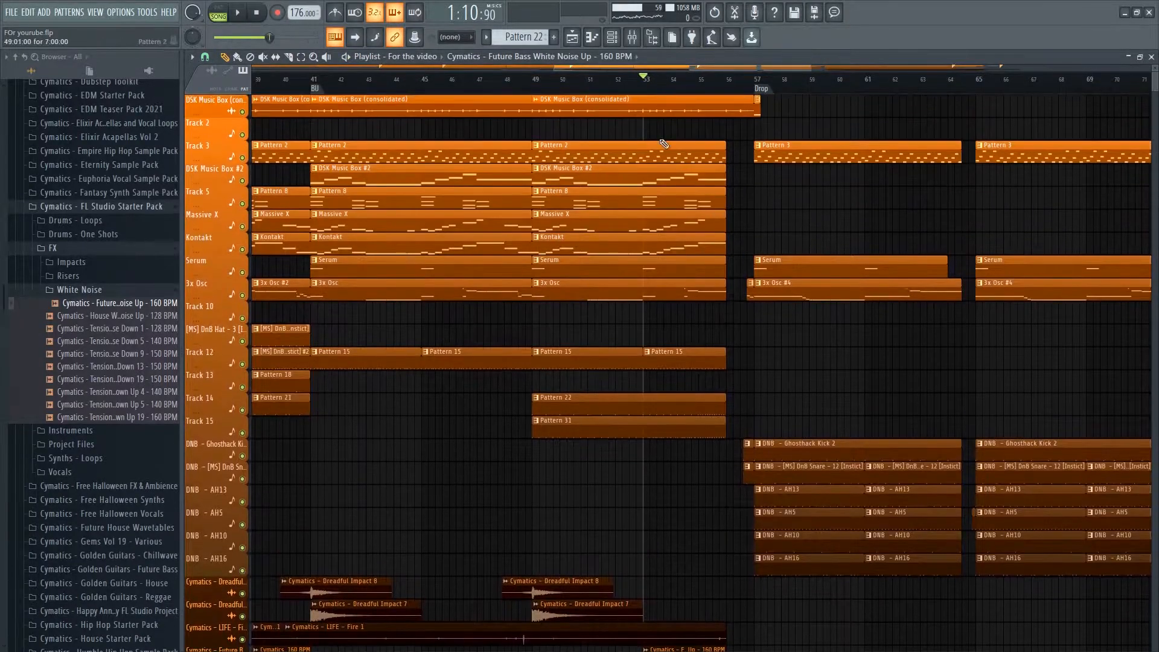
Place the playhead at bar 56 and examine the gap between the end of the BU and the Drop.
scroll(843, 230, up, 5)
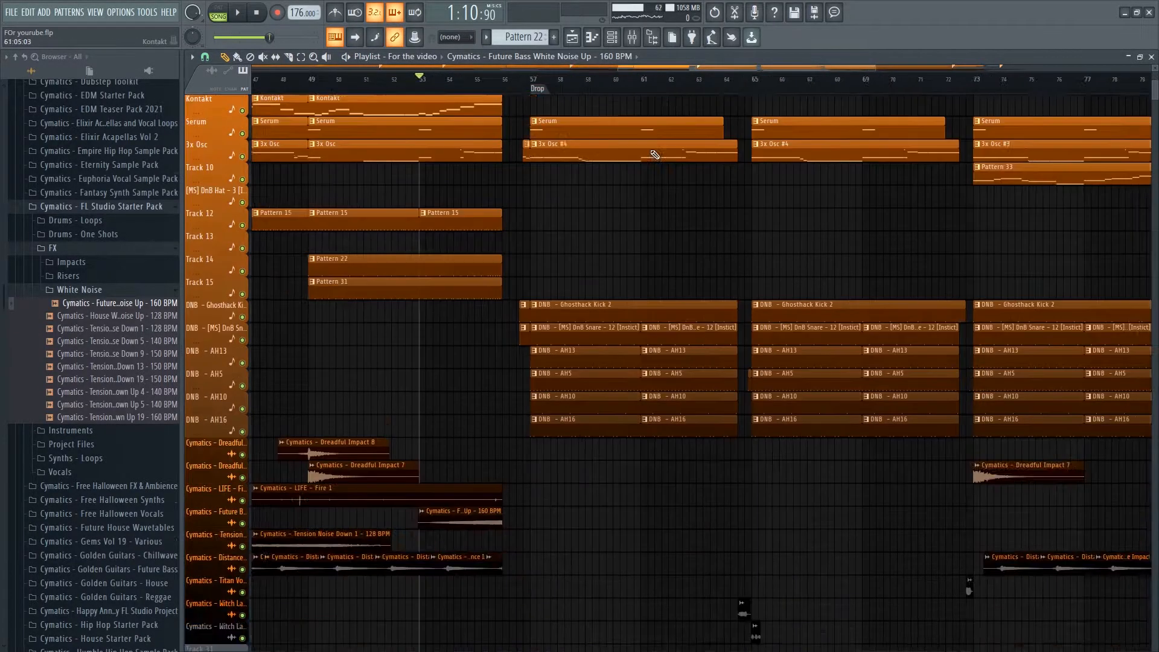
click(639, 85)
scroll(731, 227, up, 2)
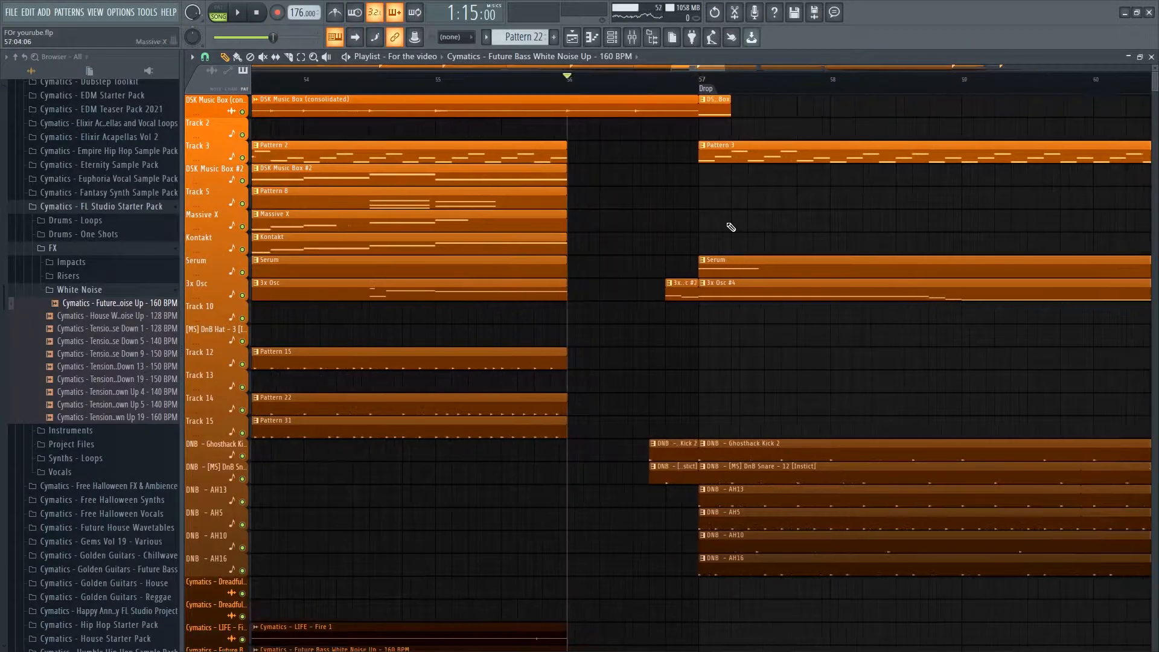
scroll(731, 227, down, 3)
scroll(718, 366, down, 1)
drag(718, 366, 444, 470)
scroll(693, 388, up, 4)
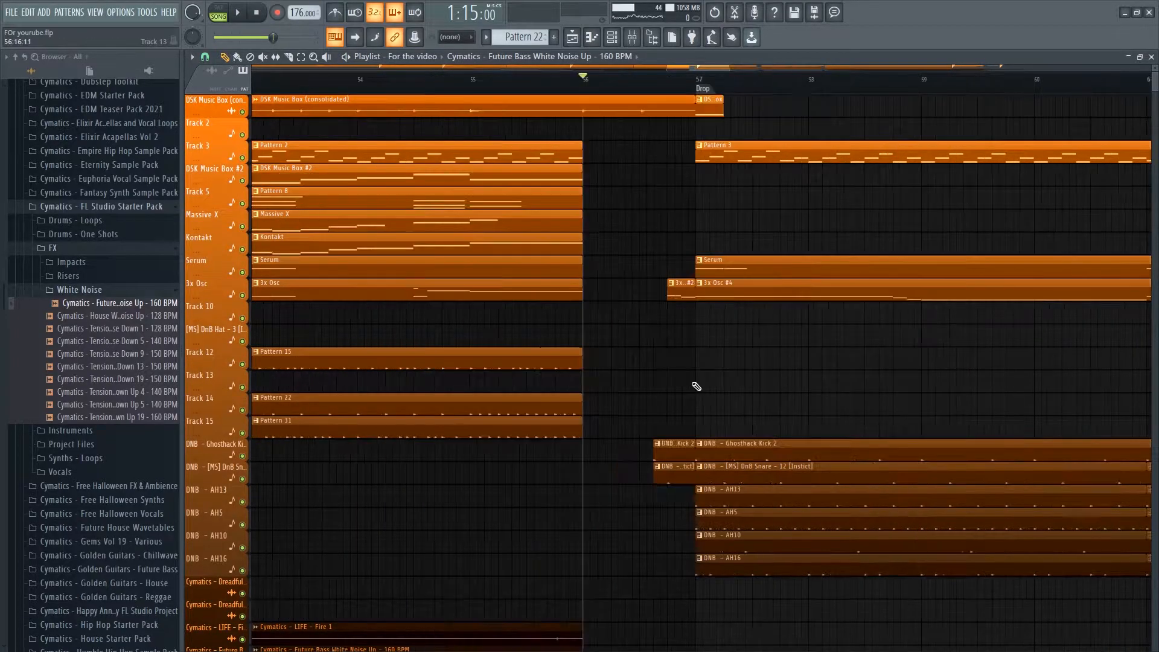
scroll(632, 336, down, 1)
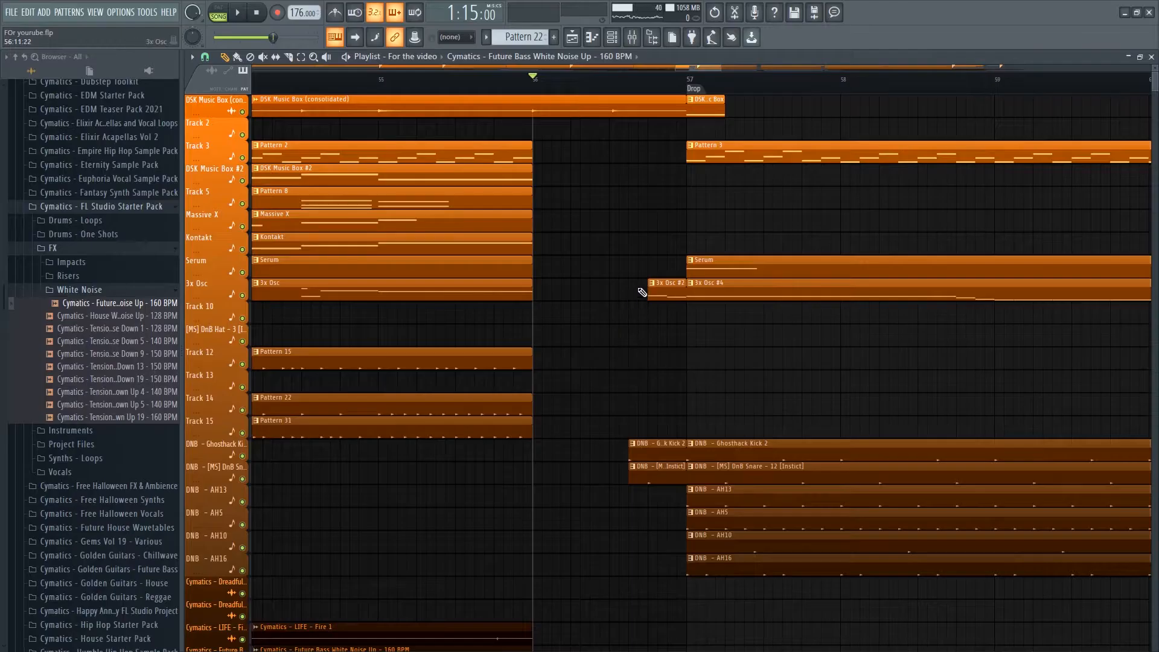
Audition the end of the 3x Osc #2 clip just before the BU.
scroll(650, 294, down, 3)
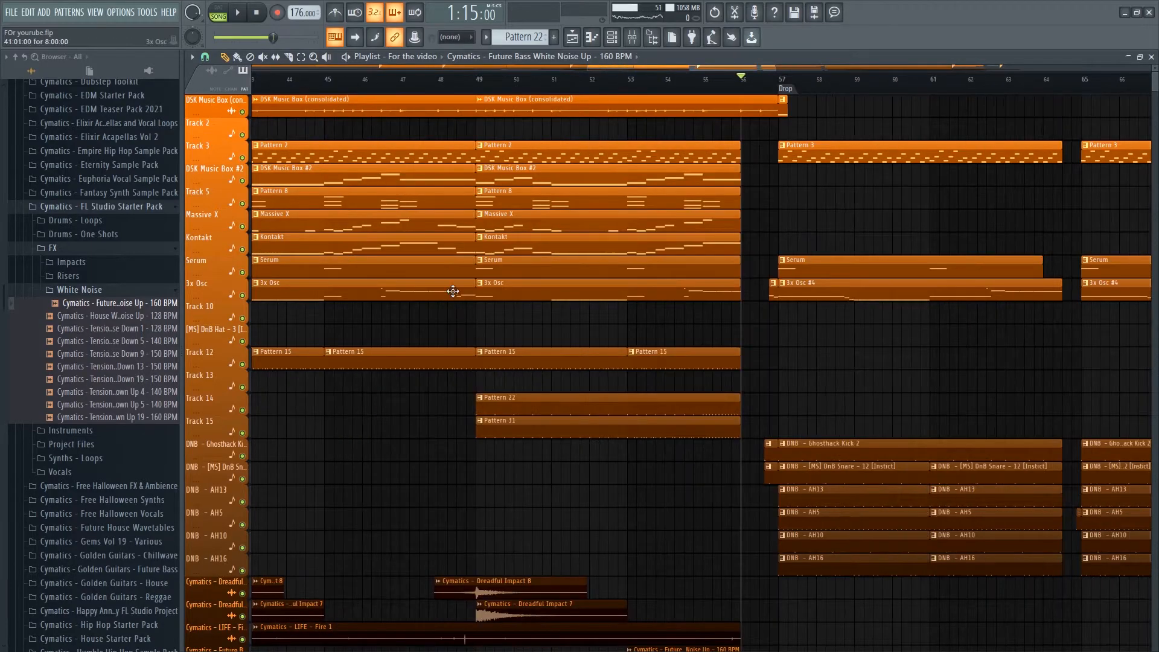
scroll(453, 292, left, 3)
alt+right_click(492, 291)
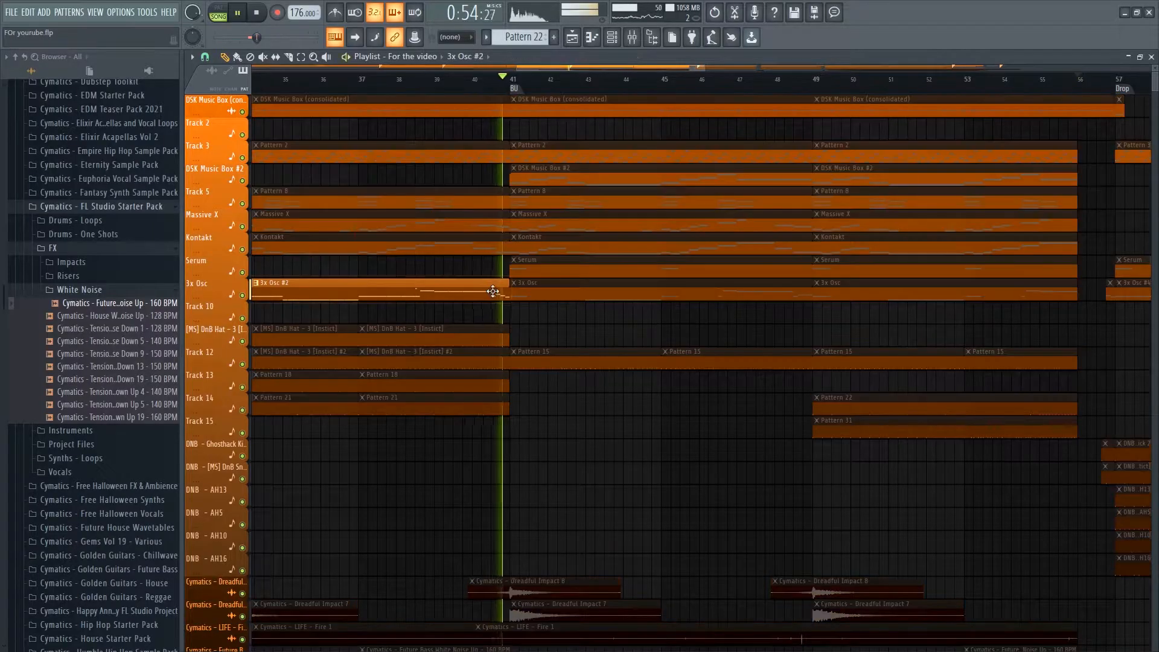
Audition the short DNB - Ghosthack Kick 2 and DNB - [MS] DnB Snare - 12 [Instict] clips leading into the Drop.
scroll(614, 451, up, 3)
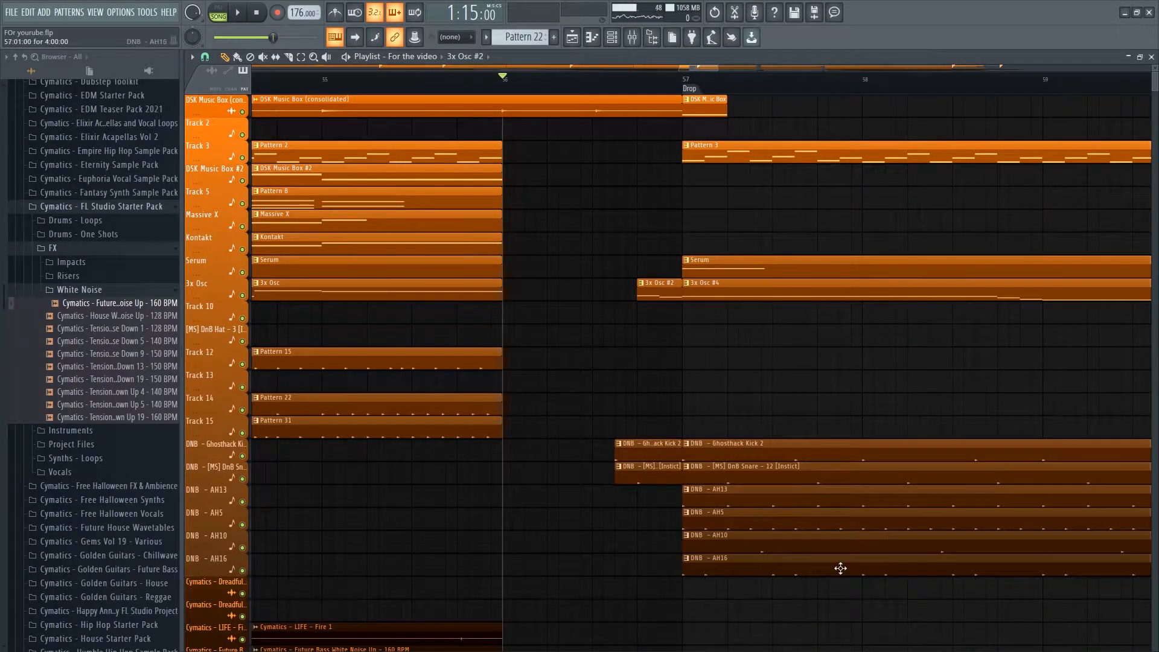
scroll(841, 568, down, 3)
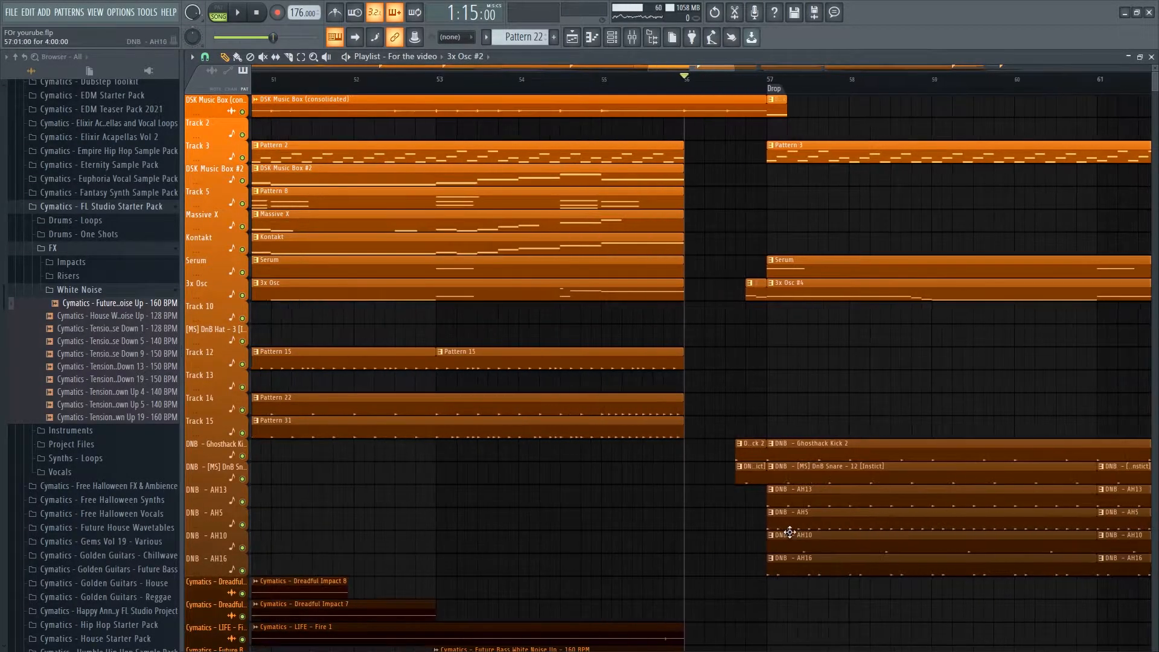
alt+right_click(540, 451)
alt+right_click(539, 472)
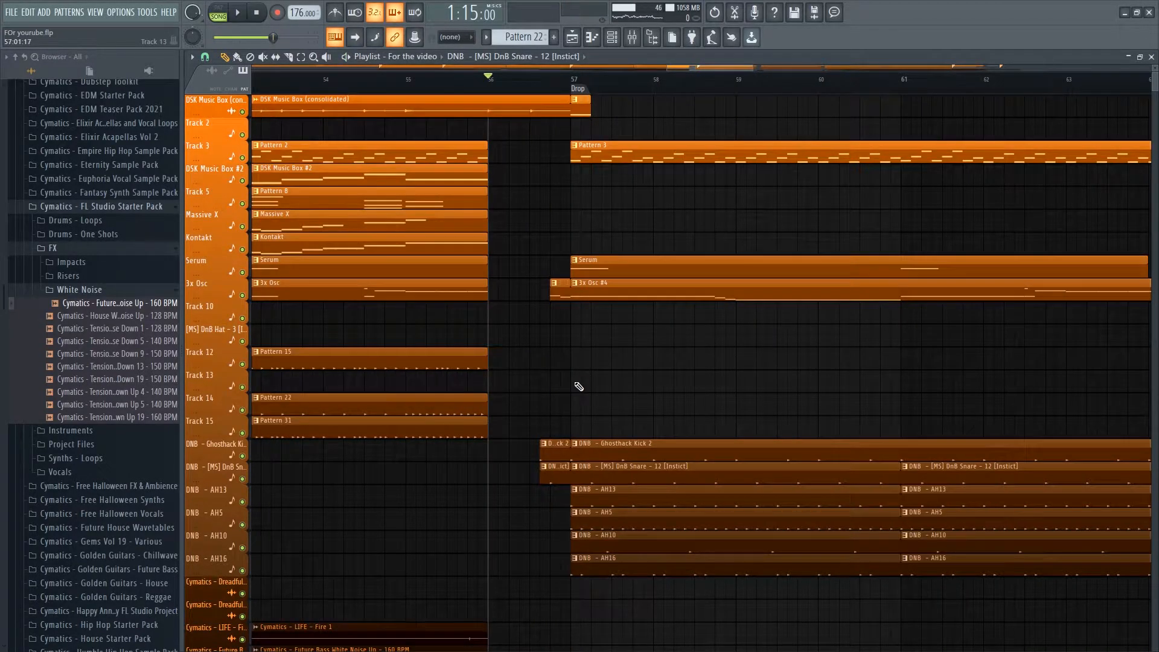
Audition the short DSK Music Box clip and the Pattern 3 clip at the start of the Drop.
scroll(752, 345, down, 2)
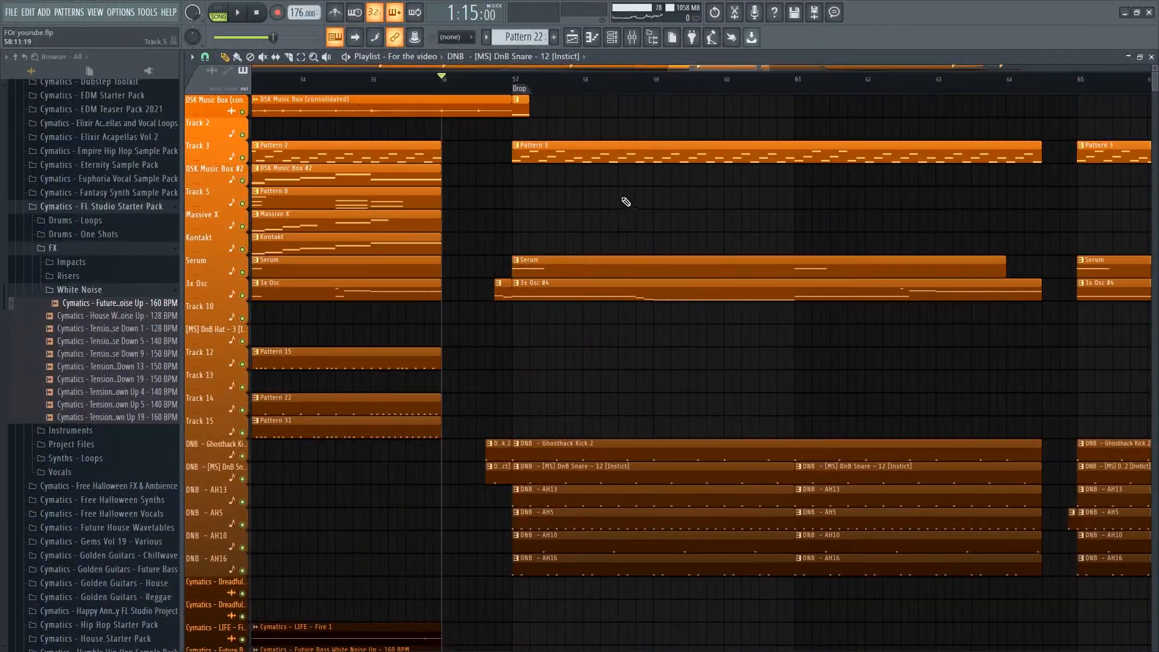
alt+right_click(517, 104)
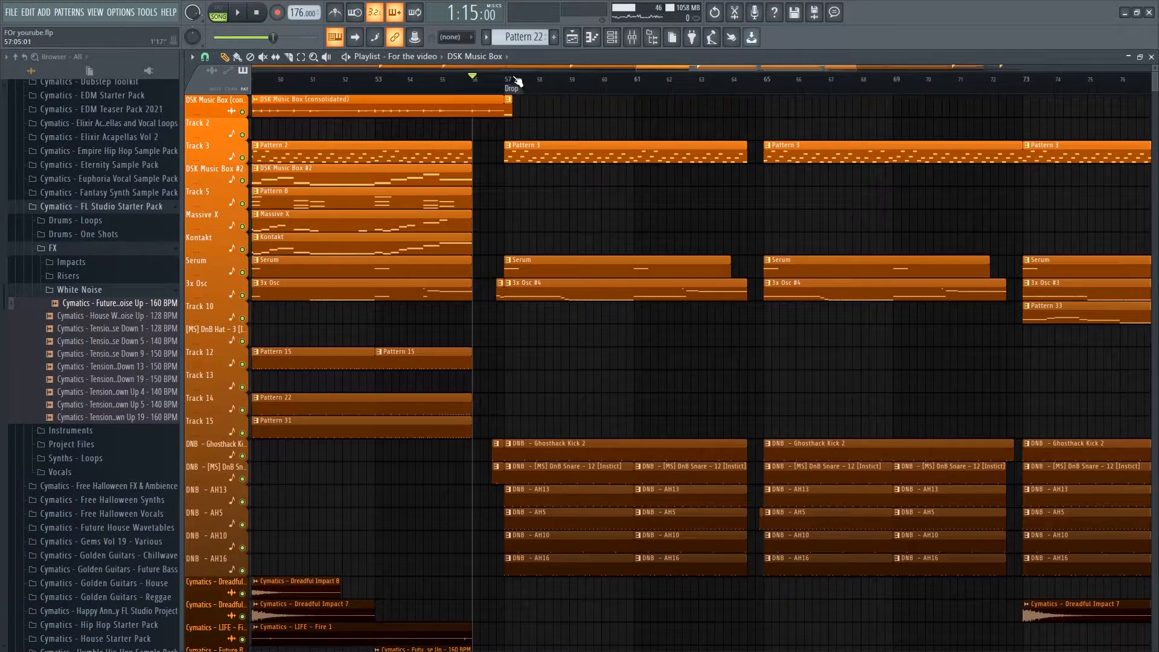
alt+right_click(507, 156)
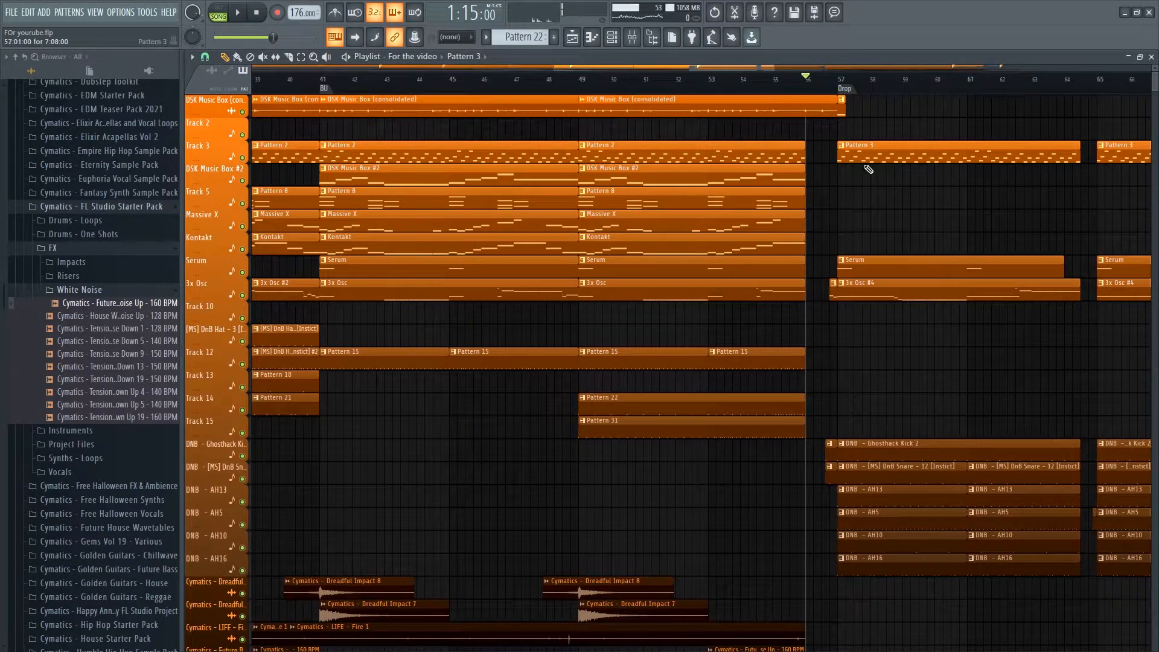
Place the playhead on the Drop marker at bar 57 and audition the DSK Music Box clip there again.
scroll(711, 181, right, 4)
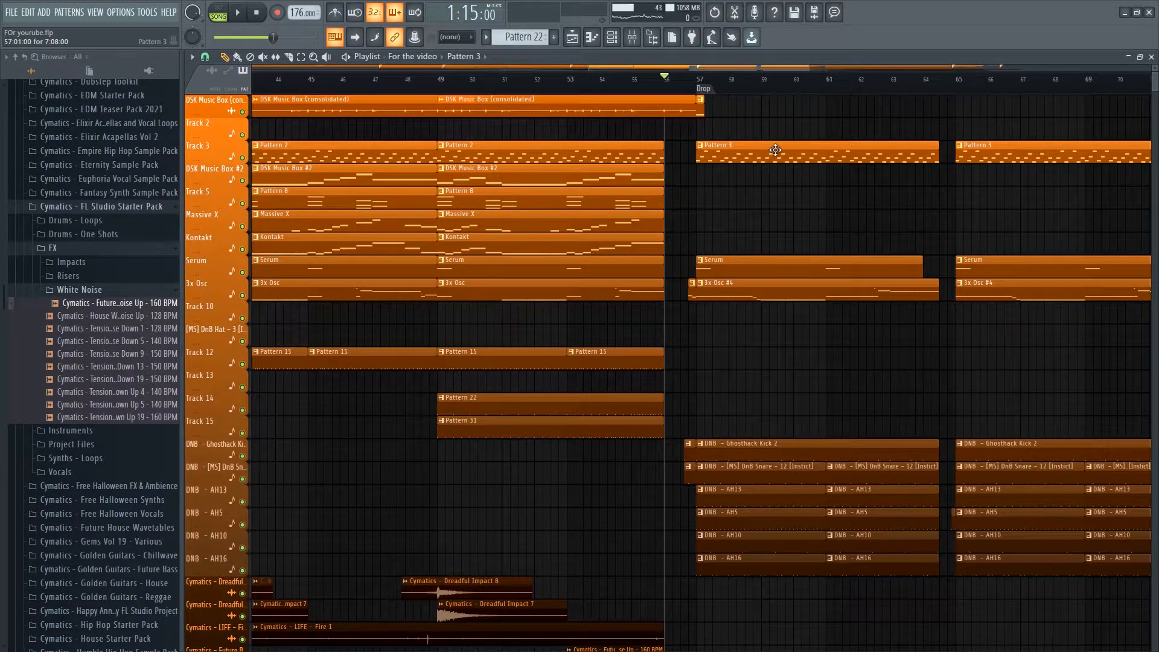
scroll(775, 150, up, 2)
scroll(604, 266, right, 4)
scroll(499, 331, left, 3)
click(535, 79)
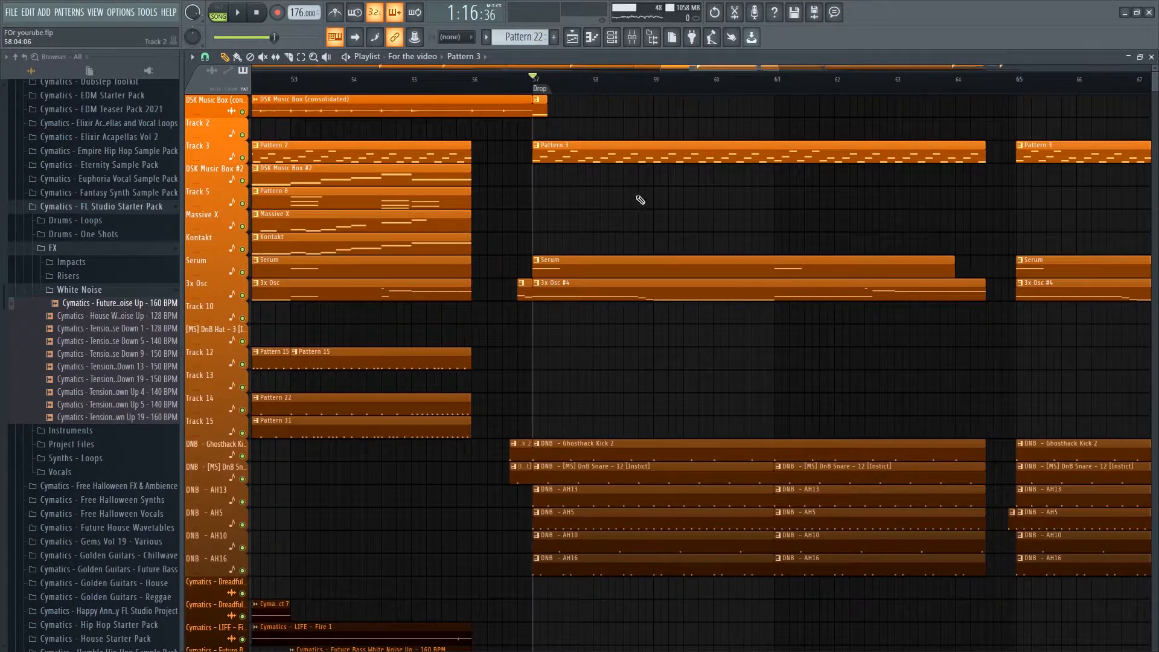
scroll(604, 254, right, 2)
scroll(584, 314, down, 3)
scroll(403, 259, up, 3)
scroll(403, 269, up, 3)
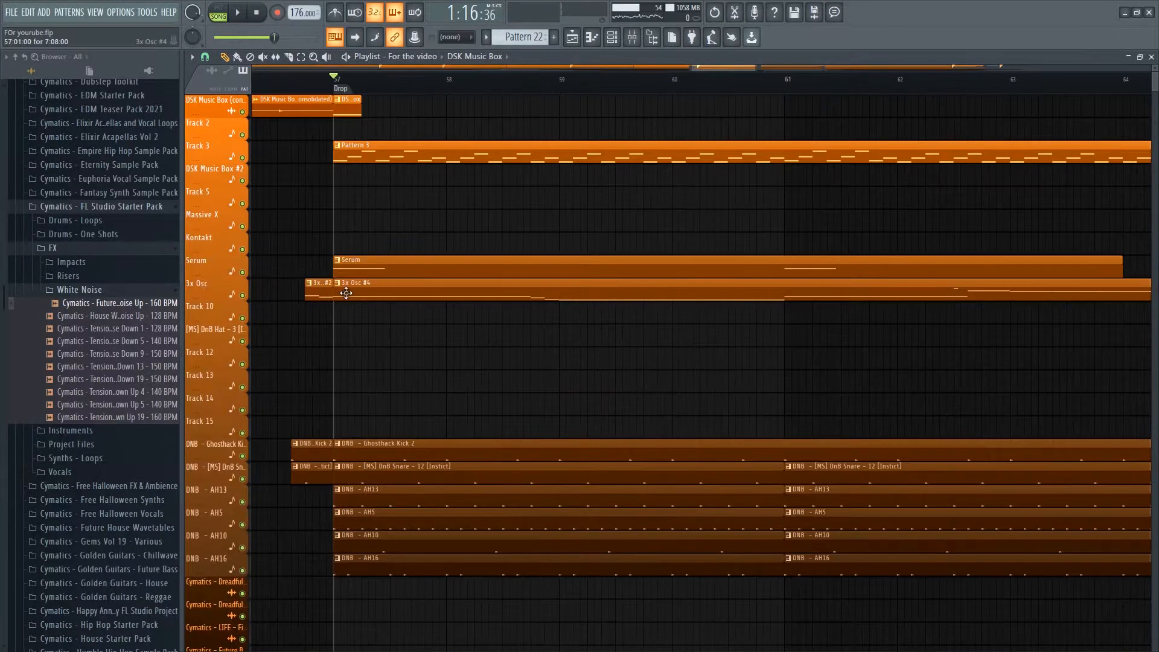
Audition the 3x Osc #4 clip starting at bar 57, then bring the Drop's DNB drum tracks into view.
alt+right_click(346, 293)
alt+right_click(345, 291)
key(space)
scroll(370, 305, down, 3)
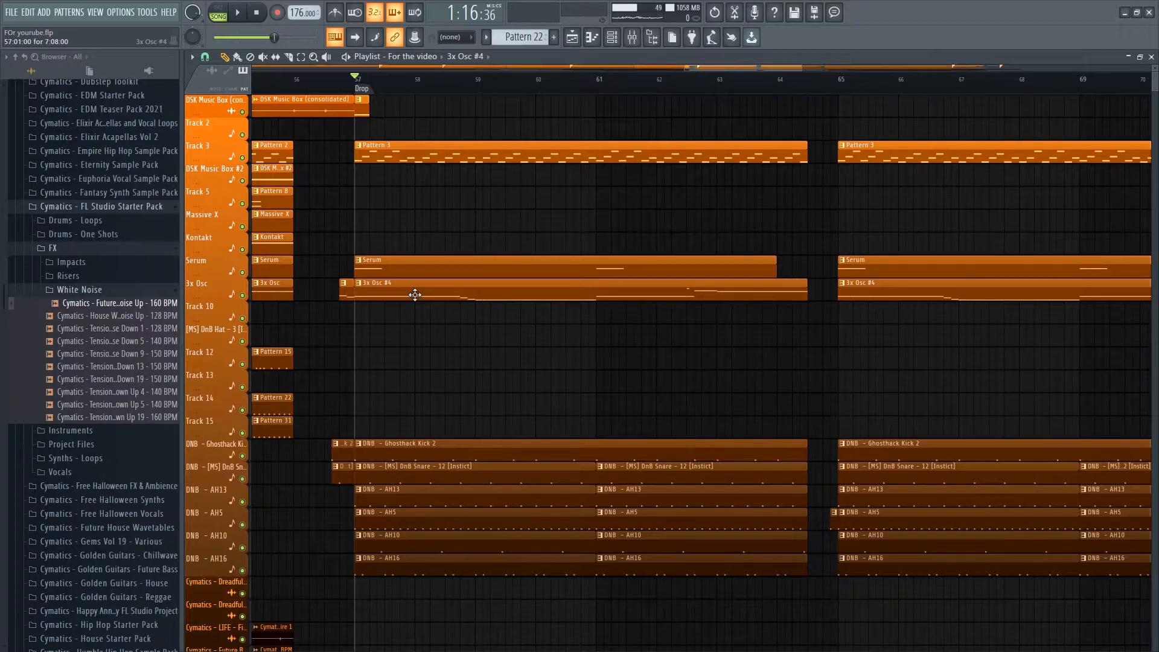
scroll(544, 360, up, 3)
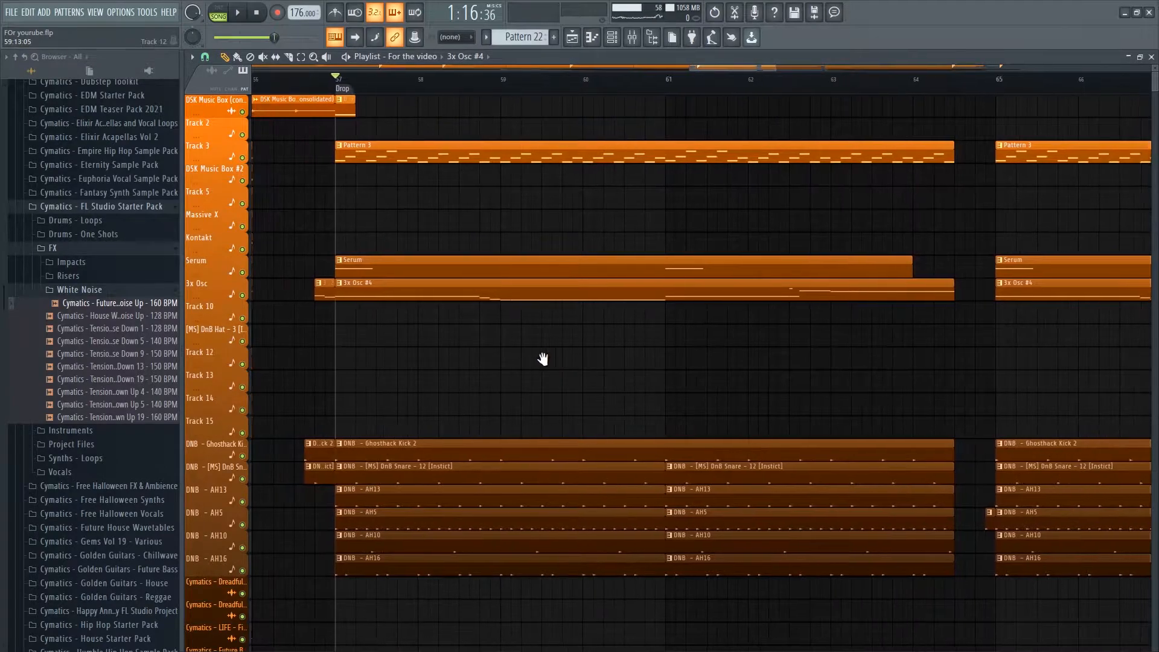
scroll(494, 333, down, 2)
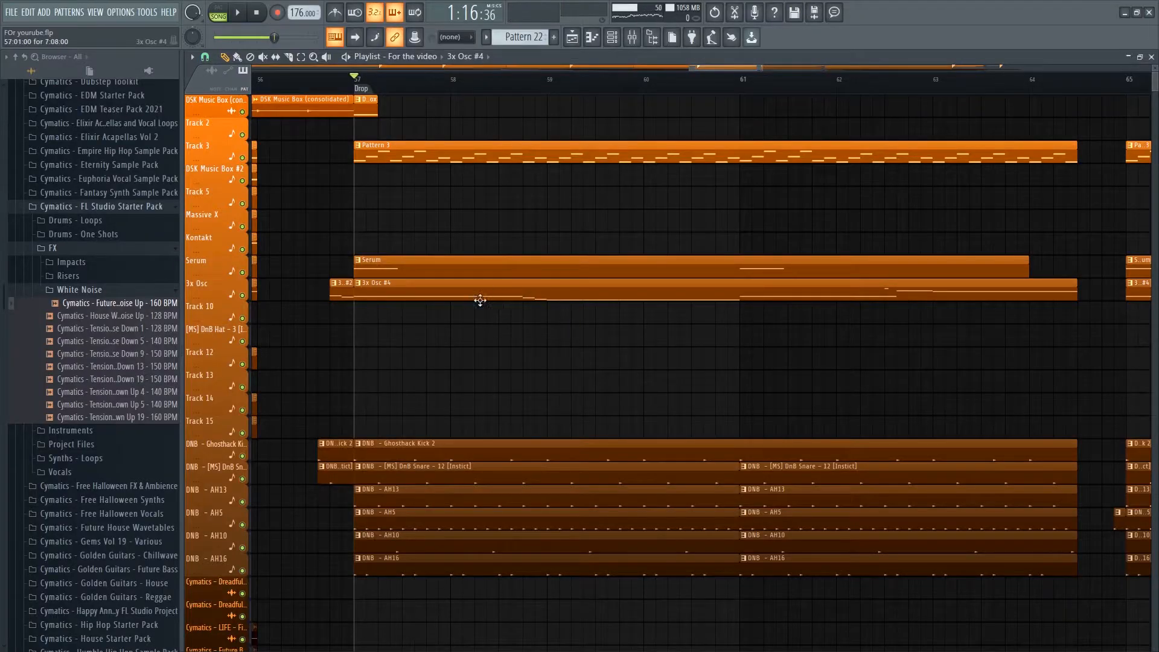
scroll(548, 326, down, 4)
scroll(604, 405, down, 3)
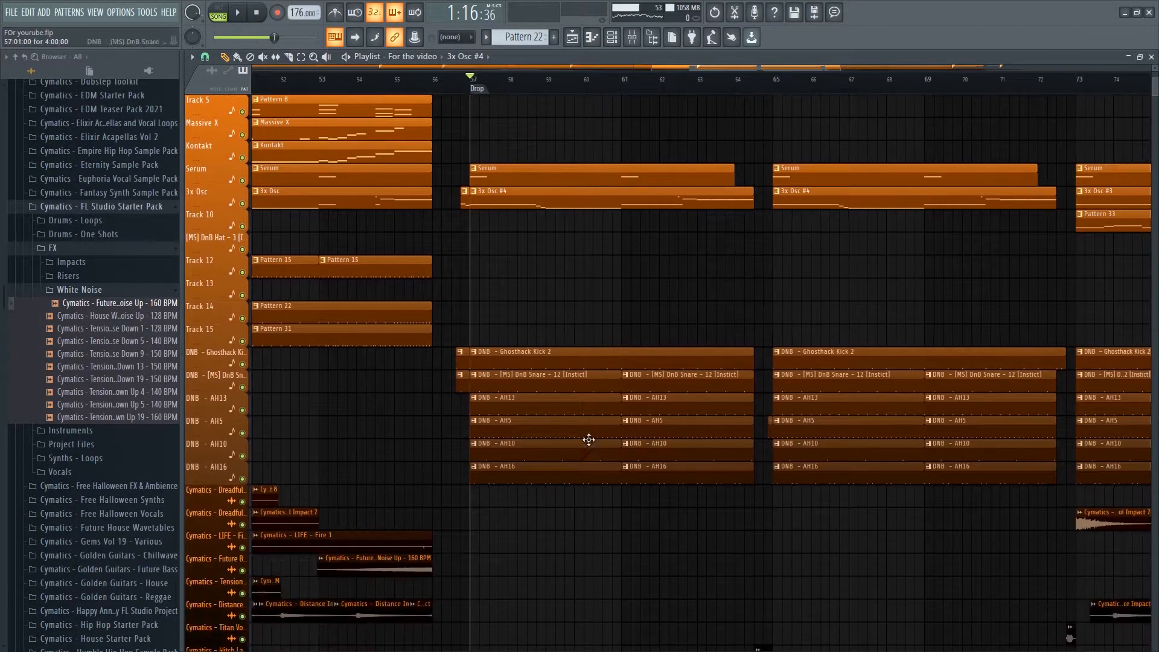
Audition the DNB - Ghosthack Kick 2 and DNB - [MS] DnB Snare - 12 [Instict] clips at the start of the Drop.
scroll(535, 536, up, 2)
scroll(458, 346, up, 2)
scroll(458, 347, up, 2)
scroll(440, 409, up, 3)
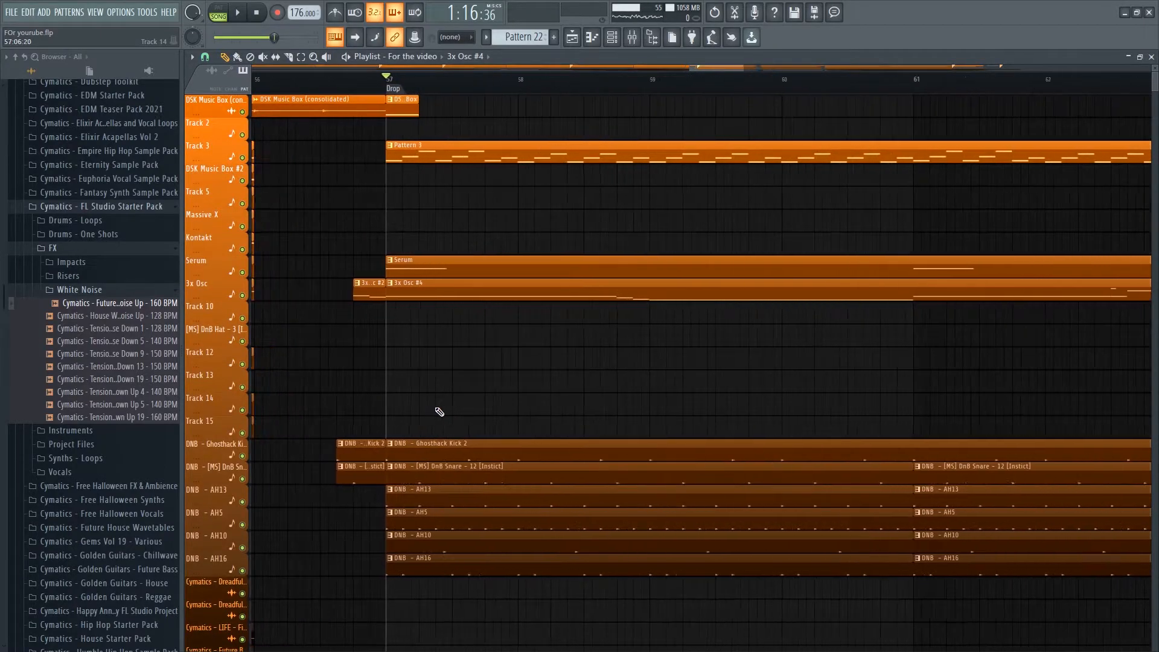
scroll(453, 386, down, 3)
scroll(423, 404, up, 1)
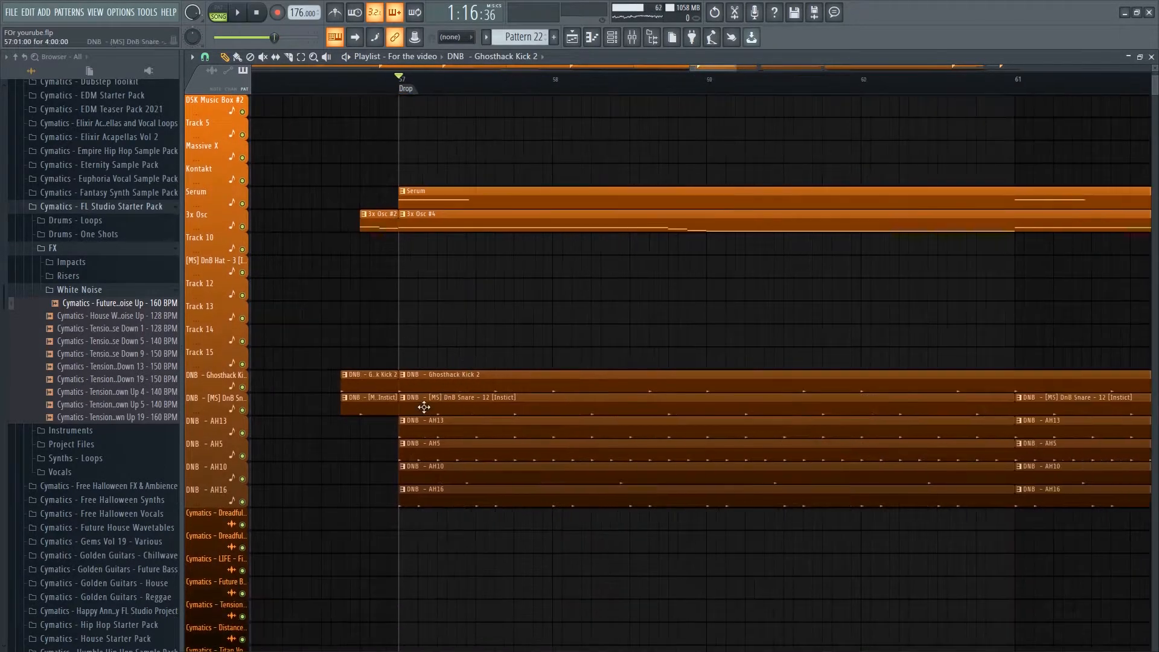
right_click(414, 405)
key(ctrl+z)
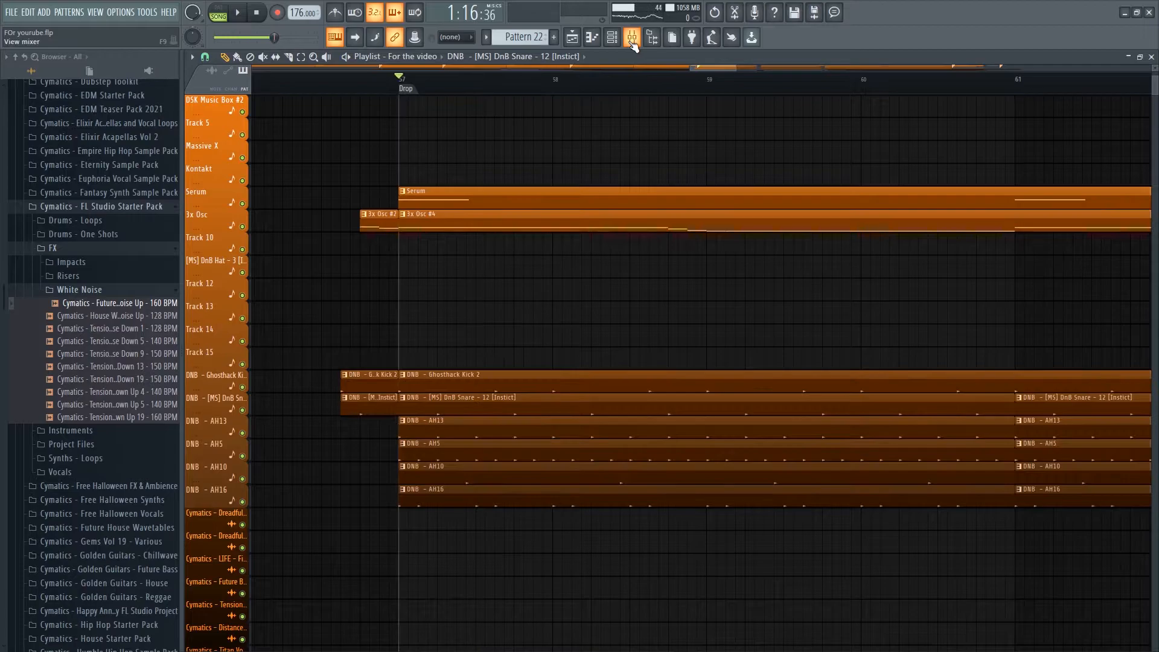
Play the soloed DNB snare track from bar 57 while viewing the AH13 effects chain in the mixer.
click(632, 40)
key(F9)
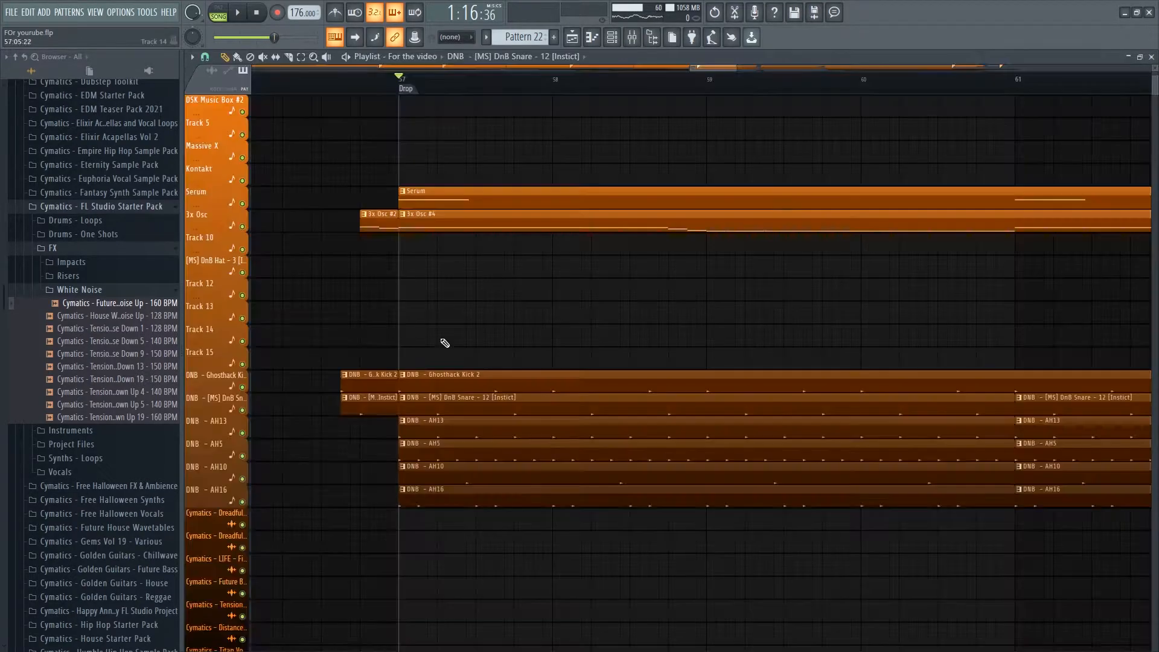
key(space)
key(F9)
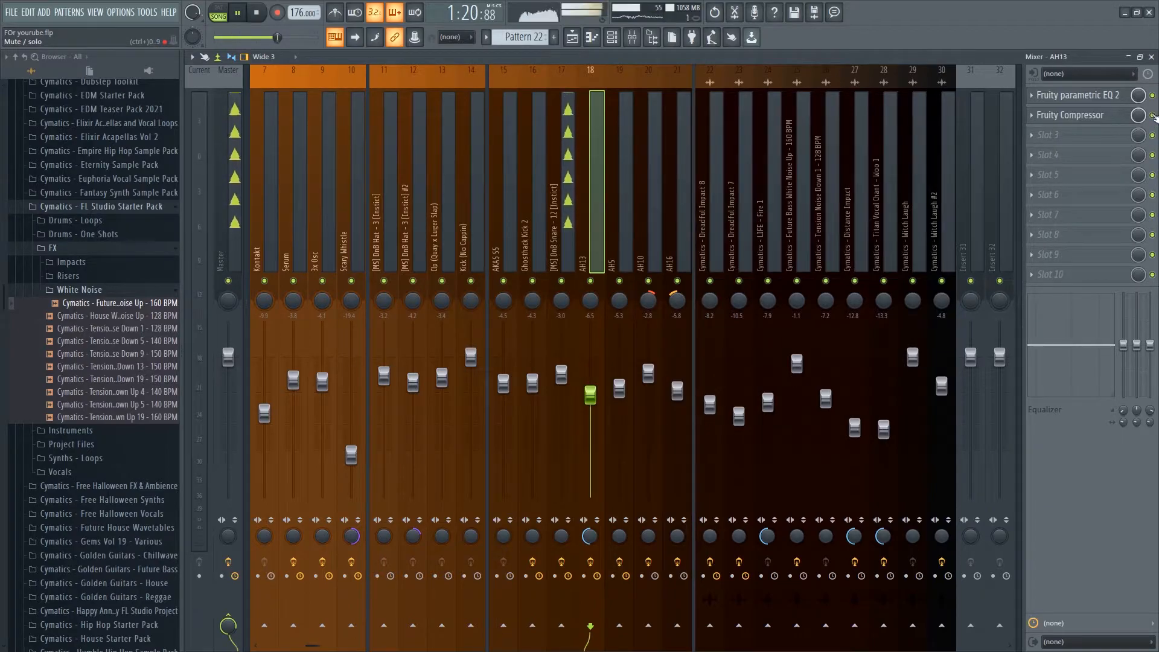
key(space)
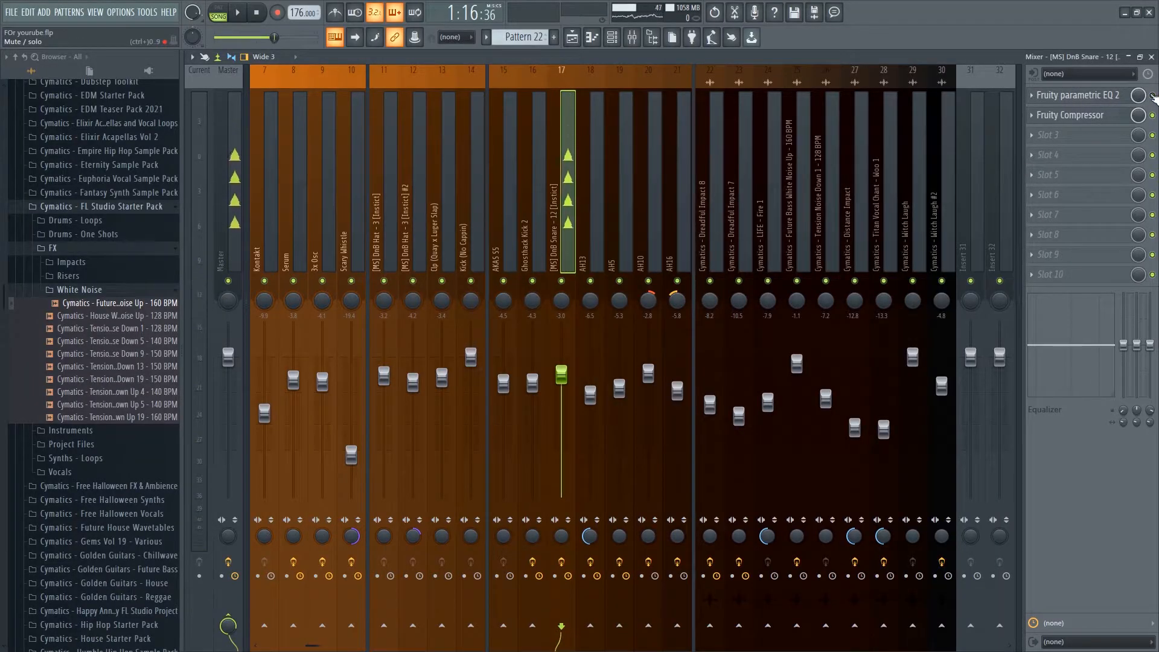
Replay the soloed snare to compare its sound with the Fruity parametric EQ 2 and Fruity Compressor on its mixer track, then close the mixer.
key(space)
key(space)
key(space)
key(space)
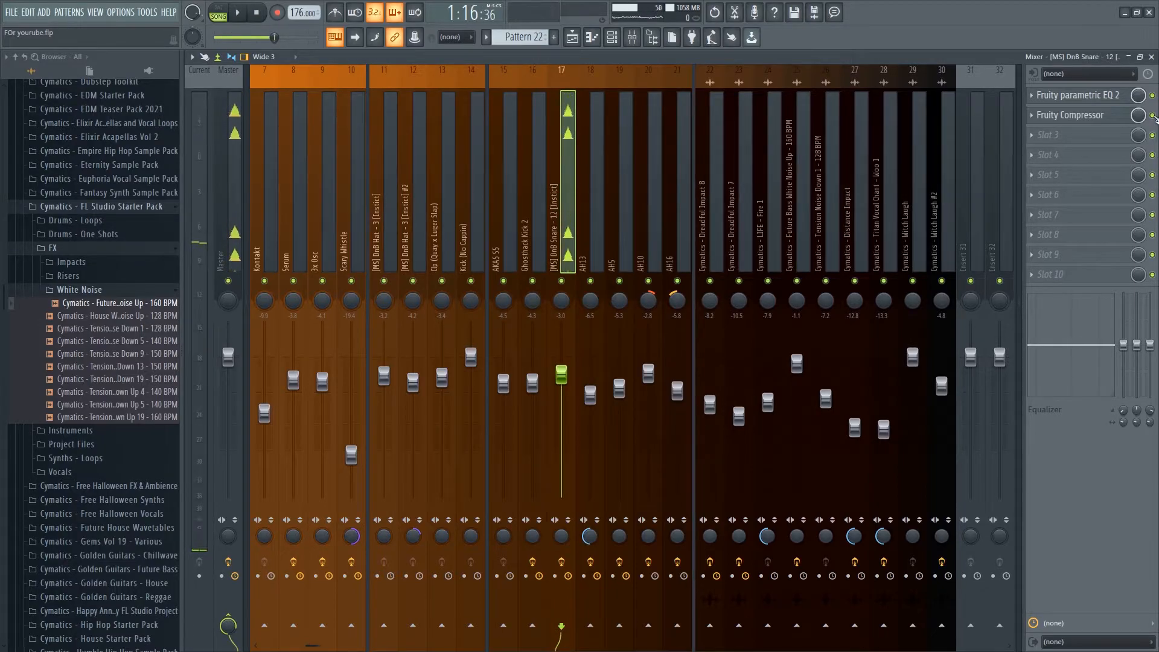
key(space)
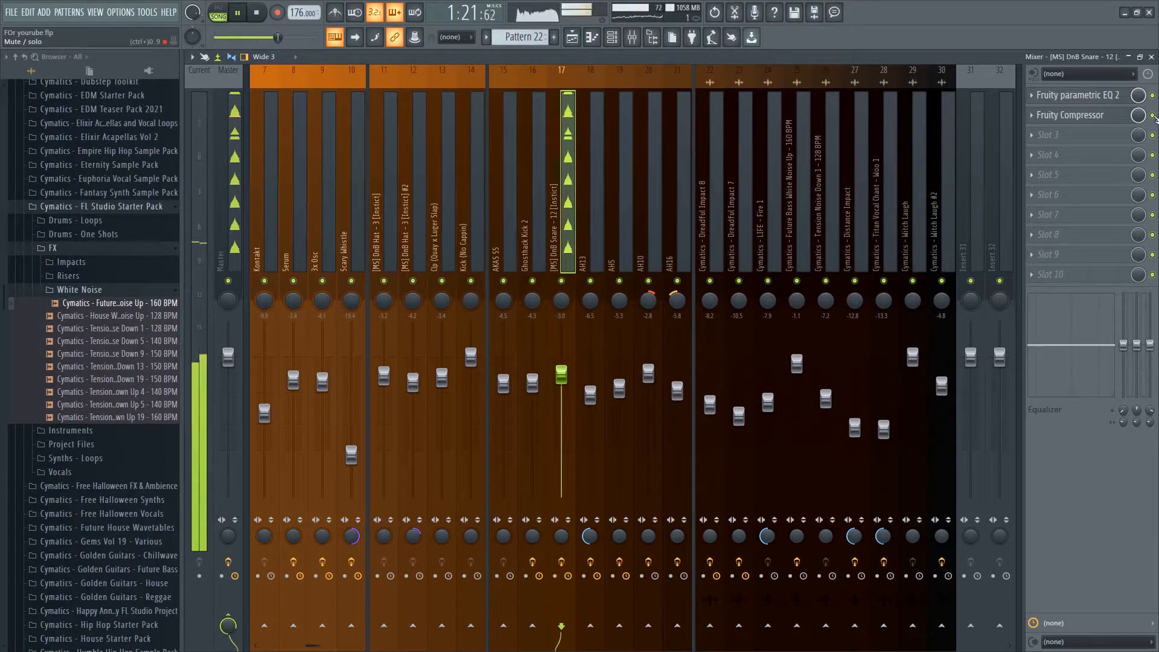
key(space)
click(1152, 57)
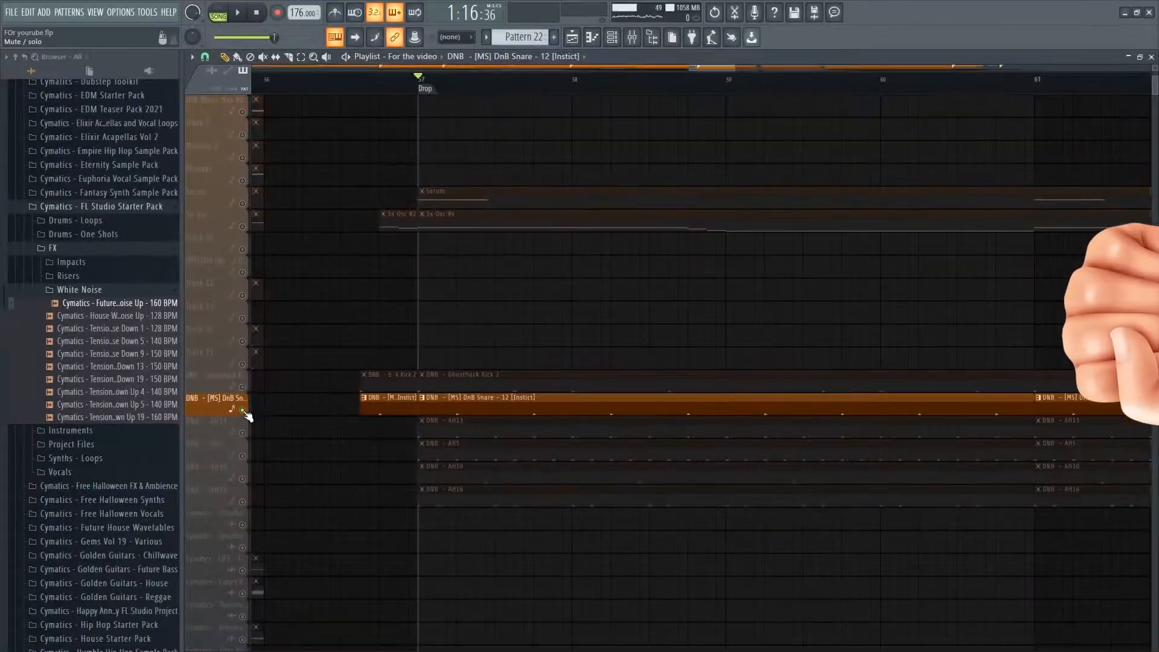
Audition the DNB - AH13, AH5, AH10 and AH16 clips at the start of the Drop.
drag(376, 430, 326, 452)
alt+right_click(341, 438)
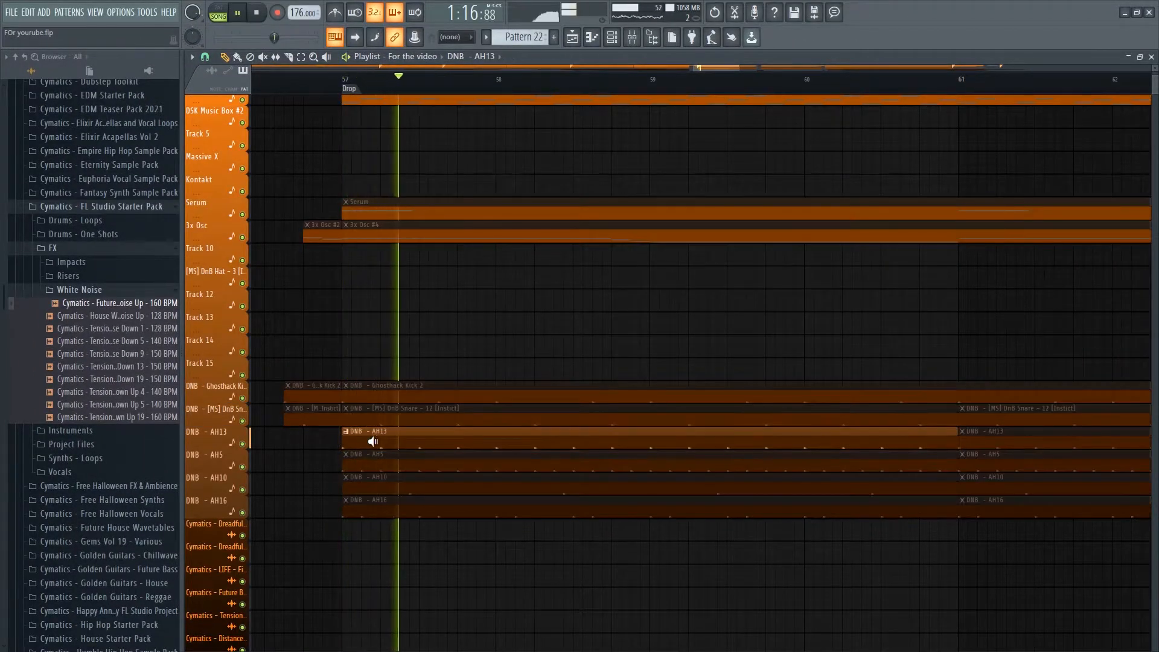
alt+right_click(322, 466)
alt+right_click(354, 483)
alt+right_click(349, 510)
scroll(381, 510, down, 2)
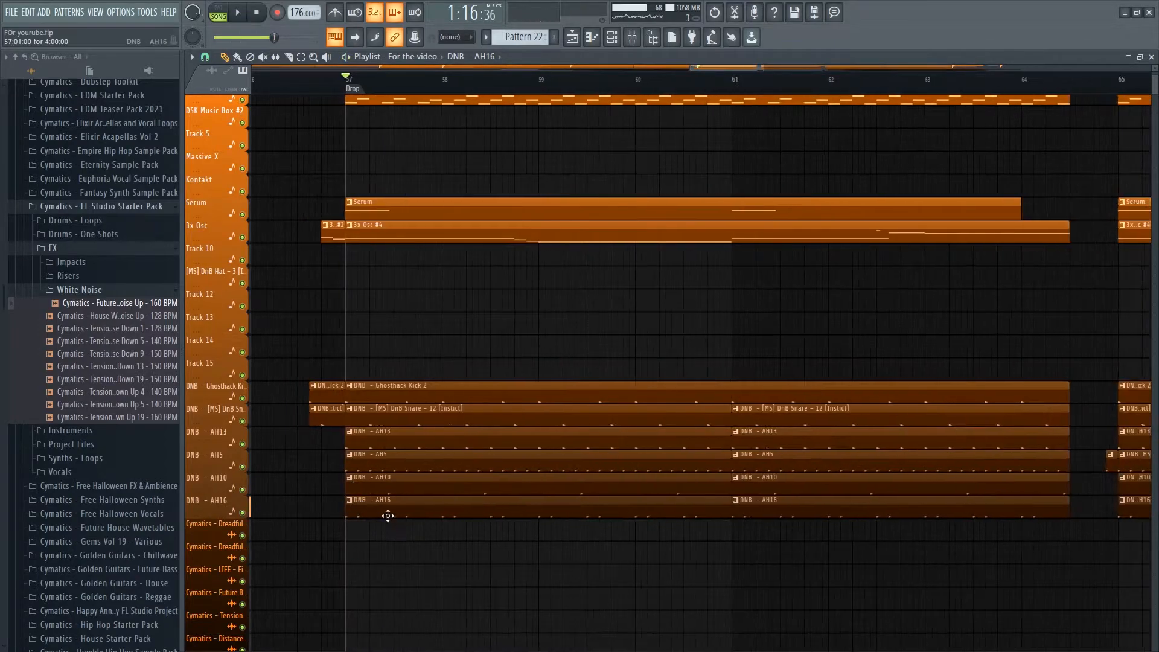
Review the effects chains of the AH16, AH5 and AH13 mixer tracks, then close the mixer.
click(632, 37)
click(667, 126)
click(620, 127)
click(595, 129)
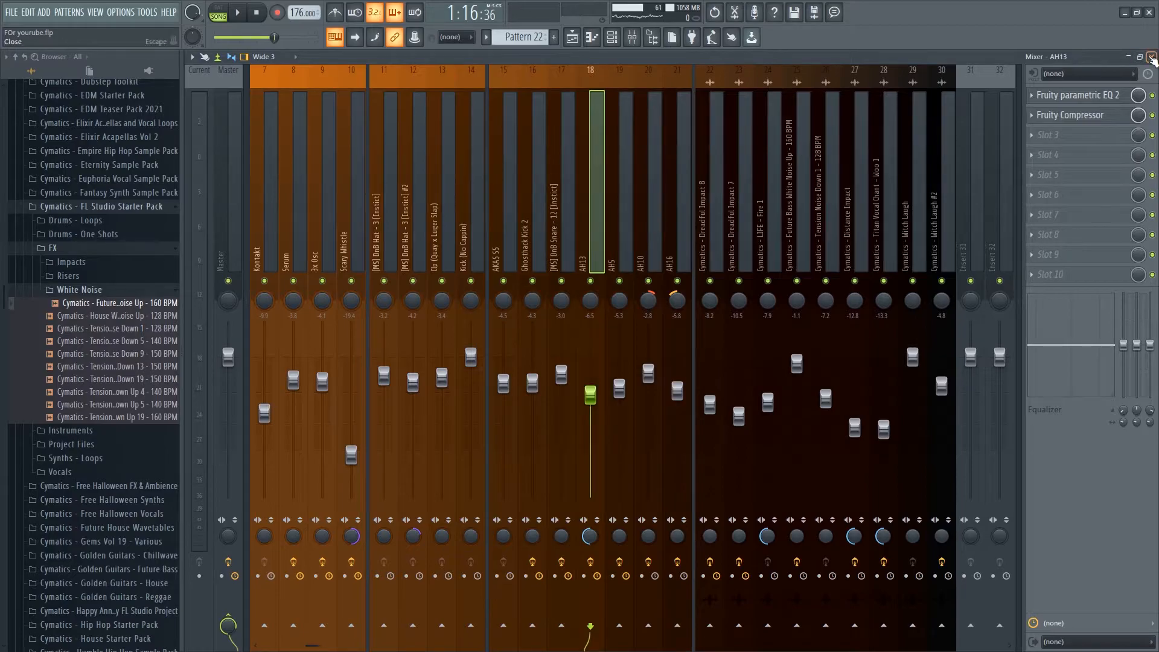
click(1153, 59)
Place the playhead at the drum break in bar 64 and audition the Cymatics - Witch Laugh clip.
scroll(421, 279, down, 2)
scroll(645, 257, up, 2)
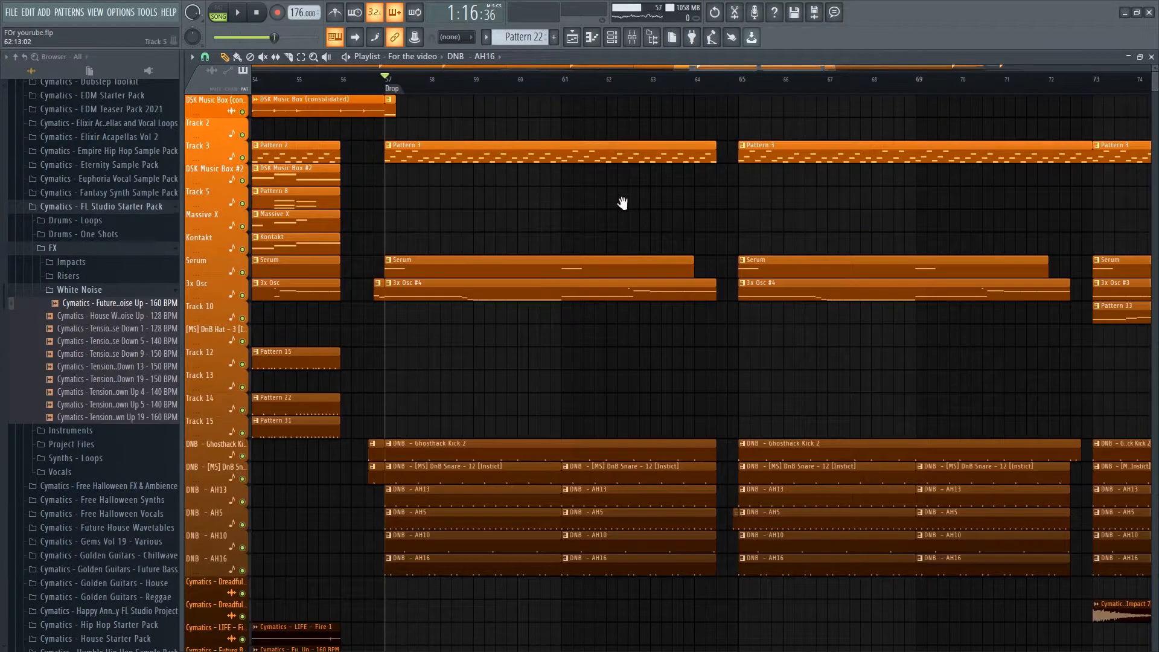
scroll(632, 201, down, 4)
scroll(574, 210, down, 2)
click(604, 78)
scroll(608, 129, up, 3)
drag(604, 515, 703, 486)
scroll(692, 512, up, 1)
click(673, 535)
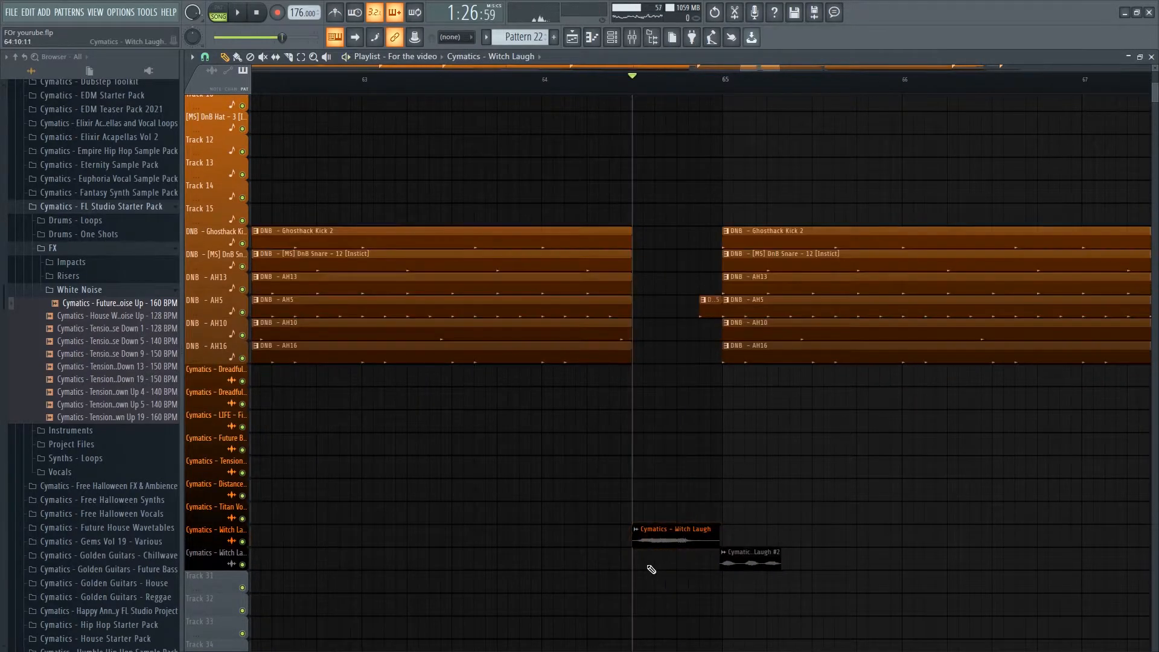
scroll(689, 517, down, 1)
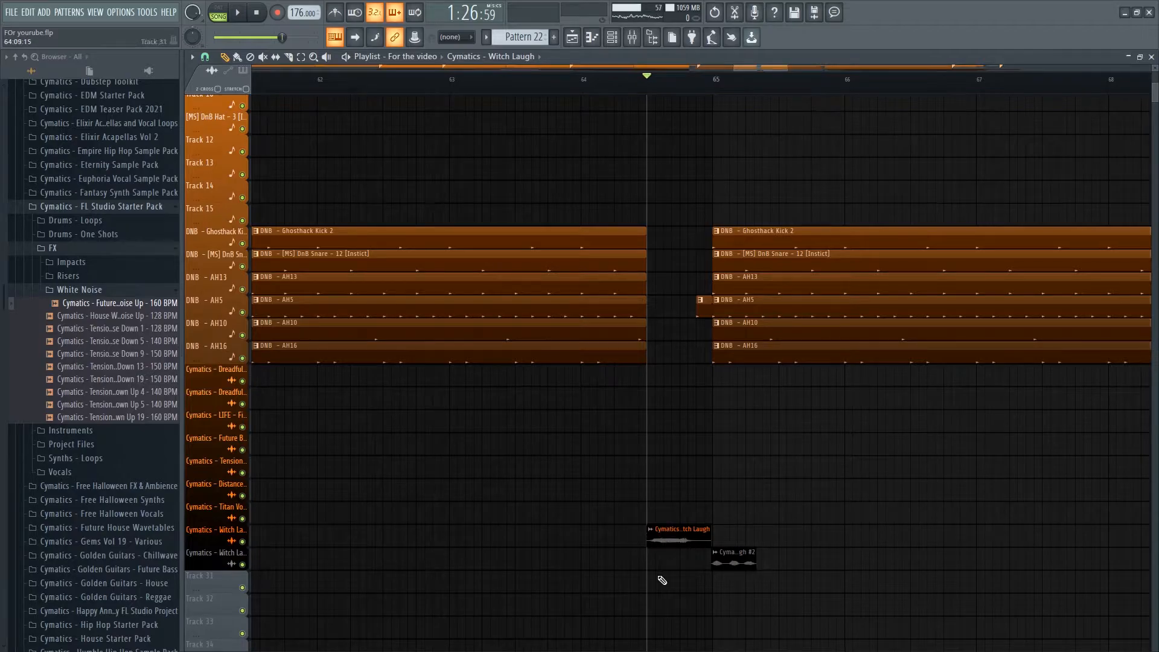
Check the pitch shift of the Cymatics - Witch Laugh channel, then close its settings and the channel rack.
key(F6)
click(310, 232)
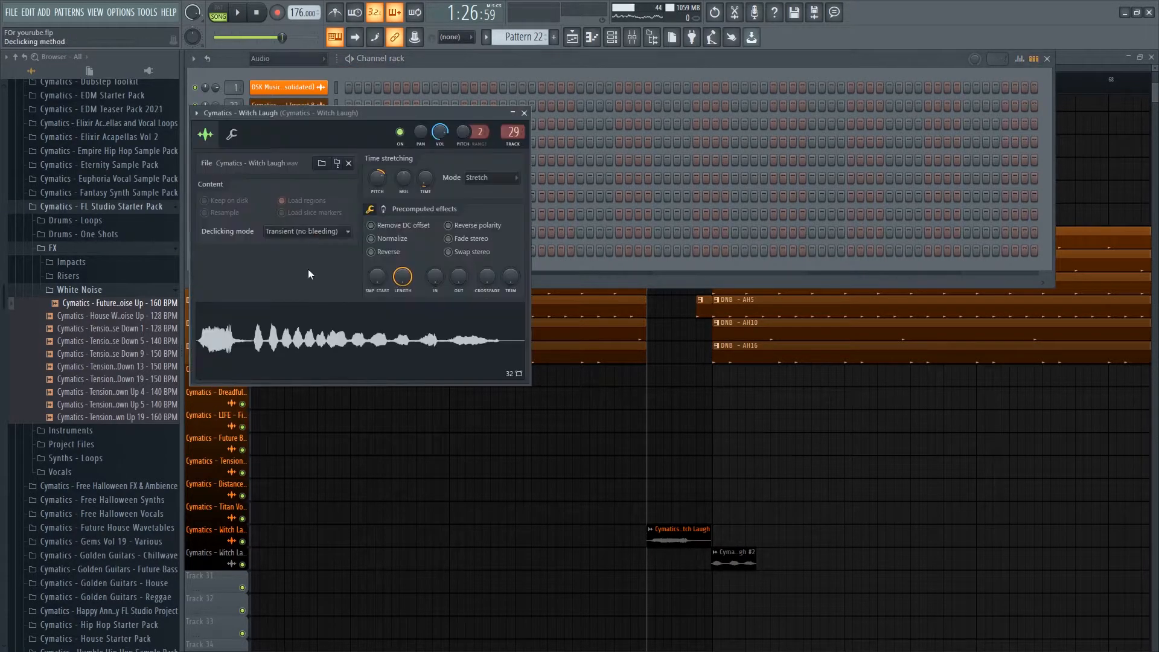
click(377, 177)
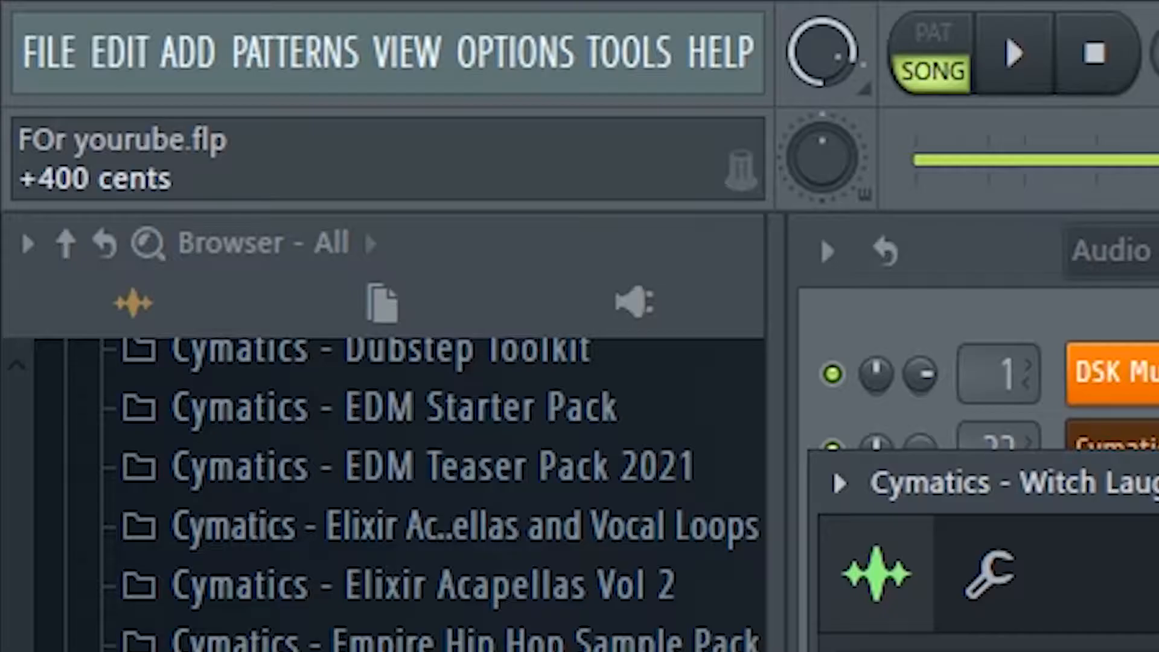
click(525, 113)
key(F6)
scroll(685, 581, up, 1)
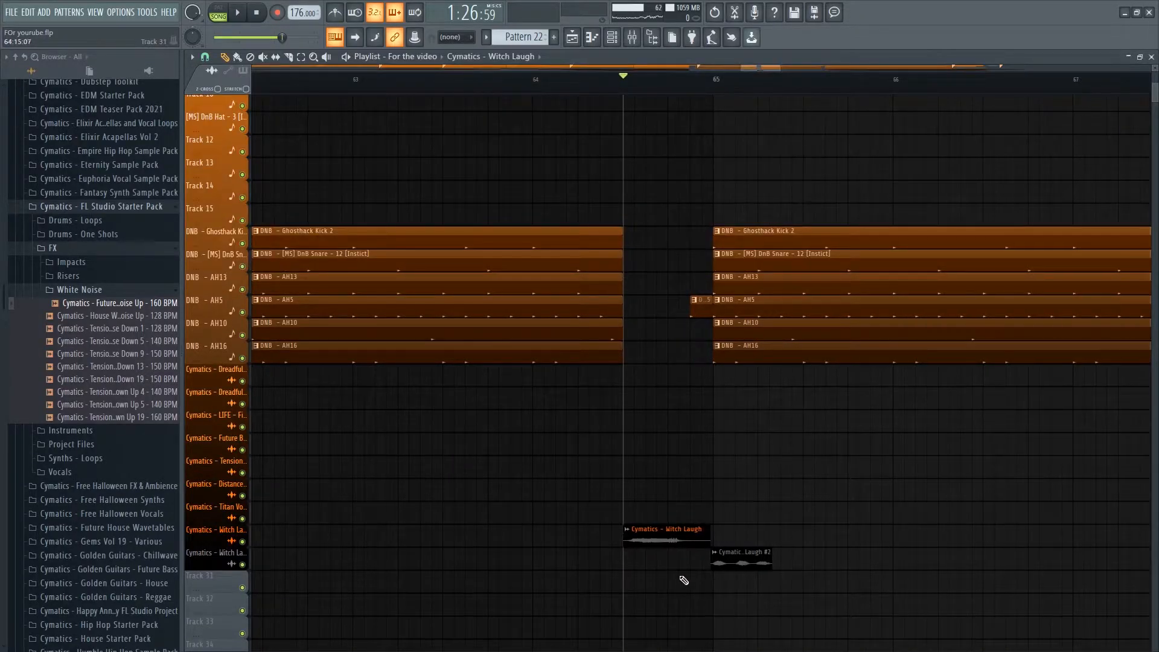
Audition the Cymatics - Witch Laugh #2 clip near bar 65.
scroll(667, 488, up, 1)
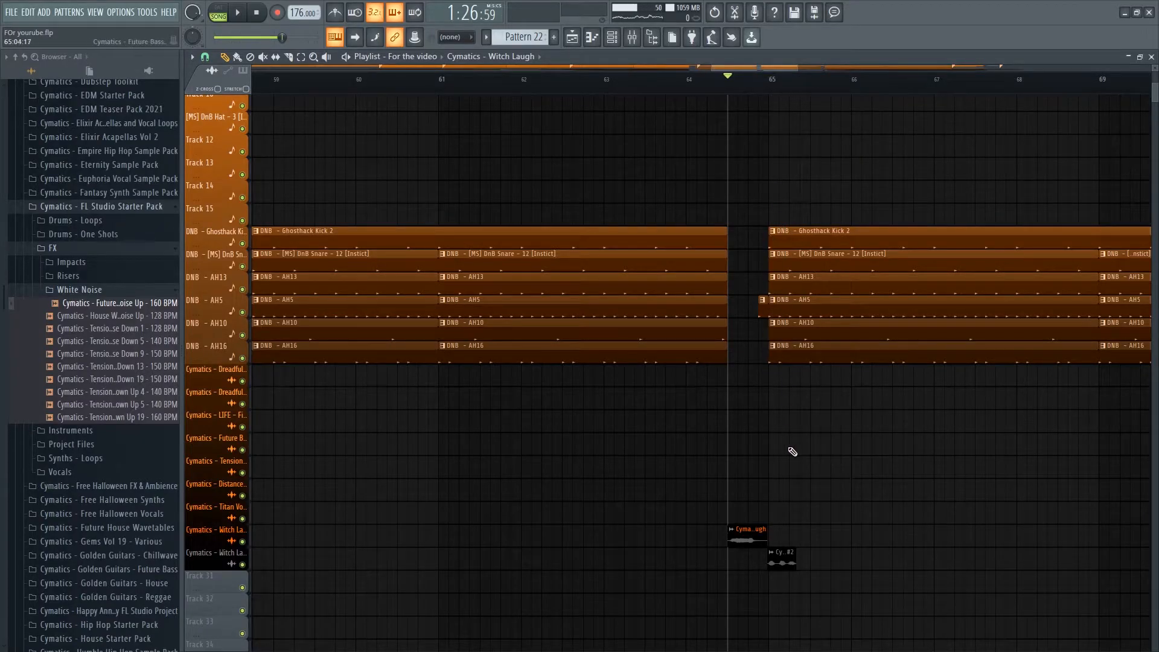
scroll(776, 486, up, 2)
click(776, 560)
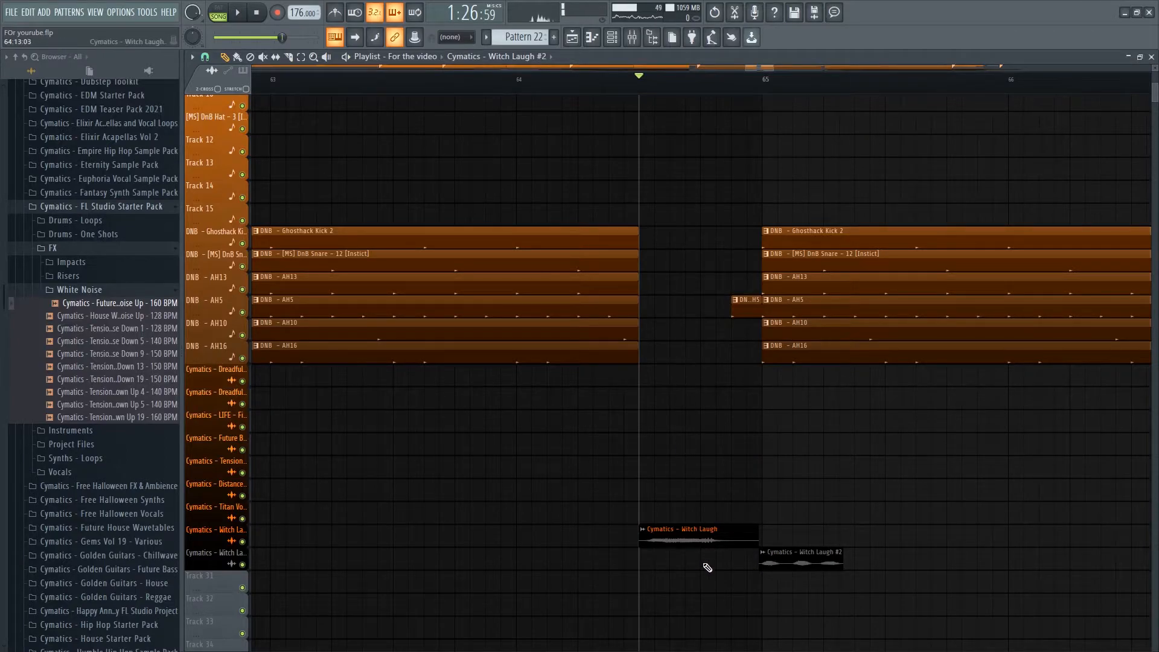
Solo both Witch Laugh tracks and play them together from the break in bar 64.
right_click(243, 541)
click(242, 564)
key(space)
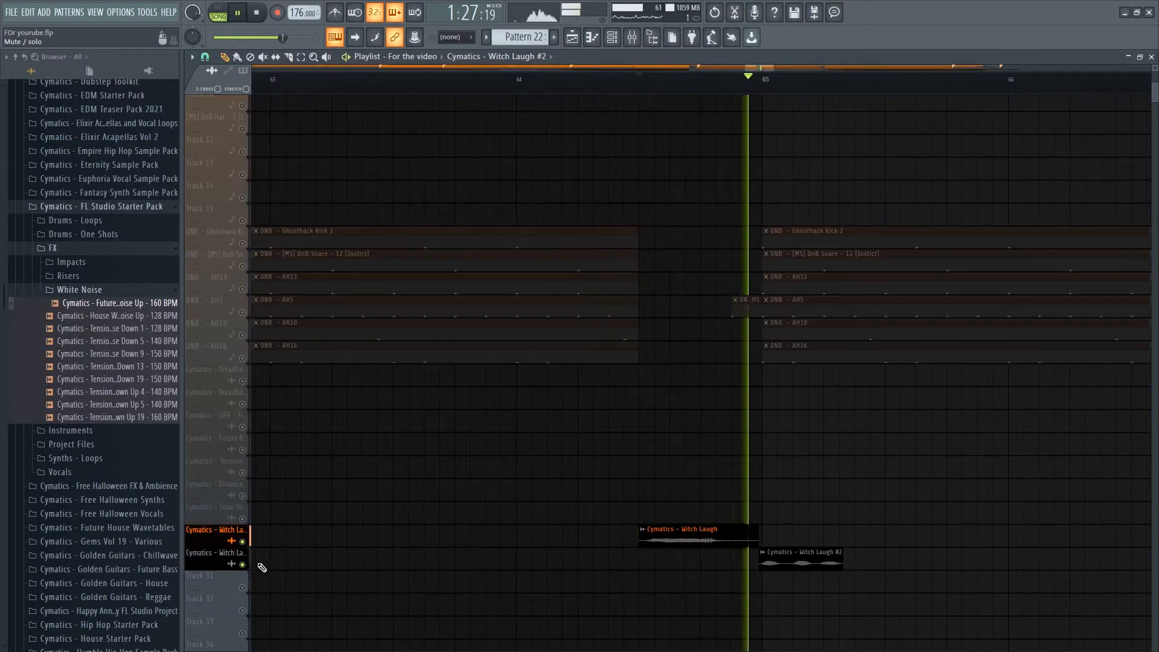
scroll(688, 477, down, 5)
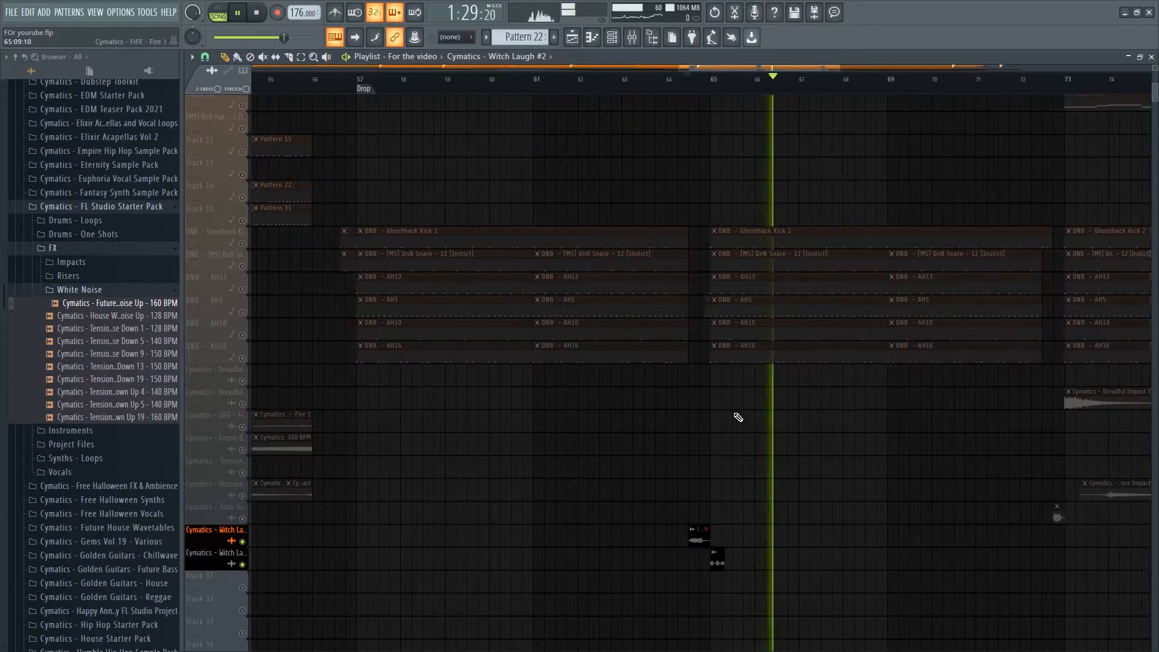
key(space)
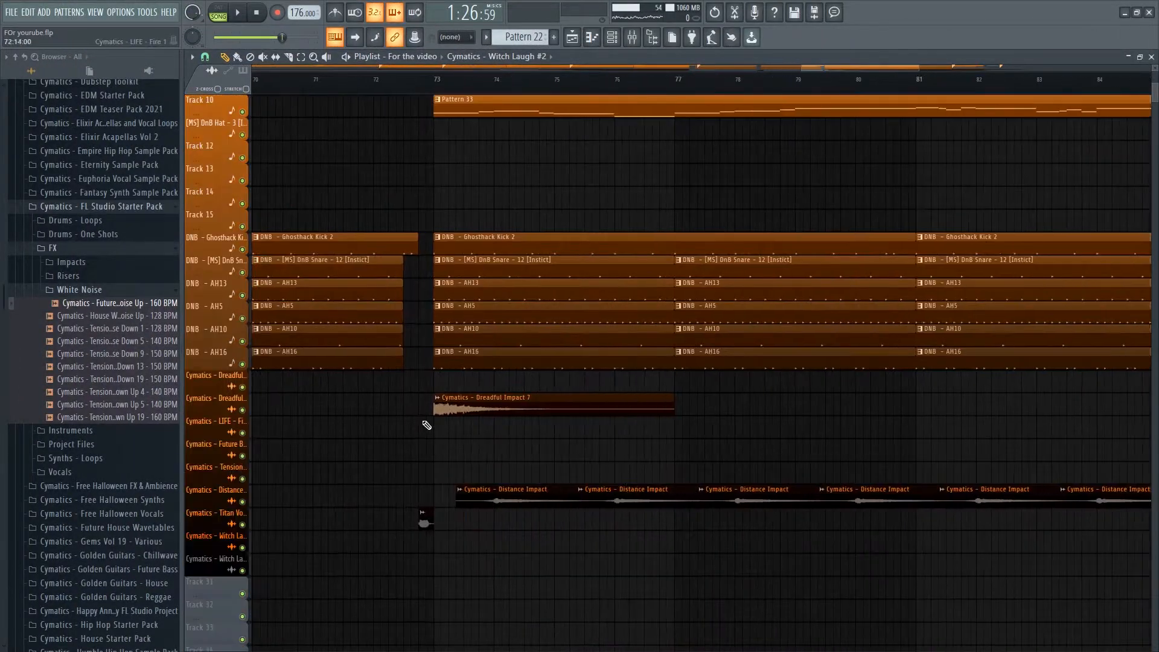
Audition the Cymatics - Dreadful Impact 7 clip at bar 73, then place the playhead at bar 72.
alt+right_click(437, 409)
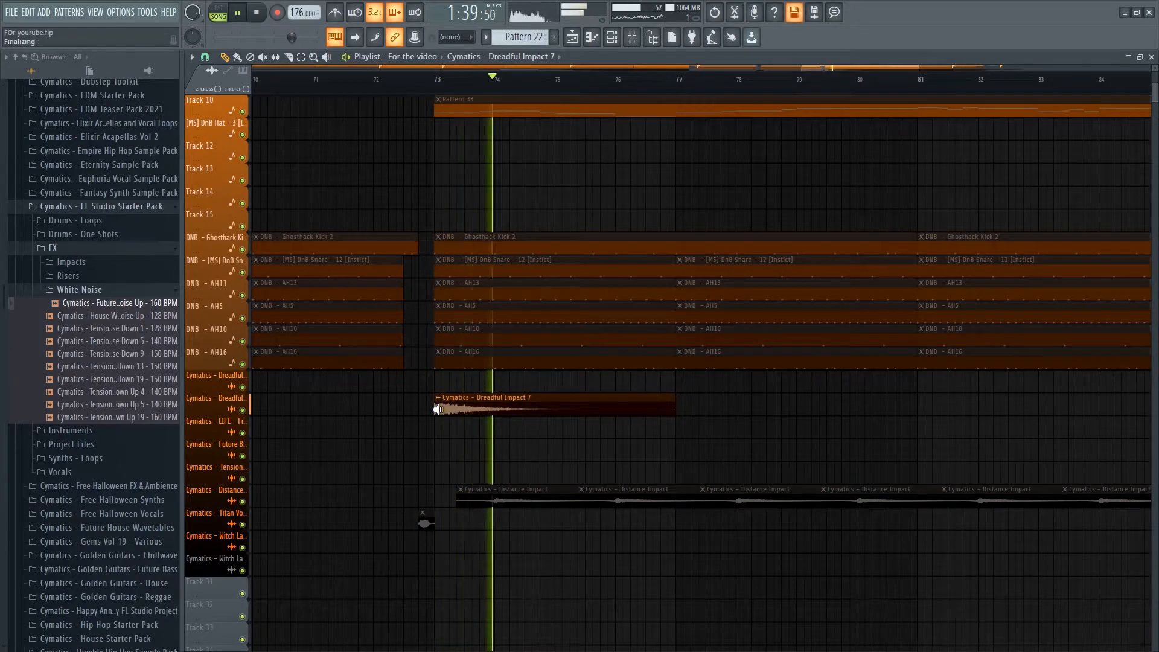
scroll(493, 462, down, 5)
scroll(425, 465, up, 2)
drag(423, 465, 677, 492)
click(595, 79)
scroll(659, 345, up, 2)
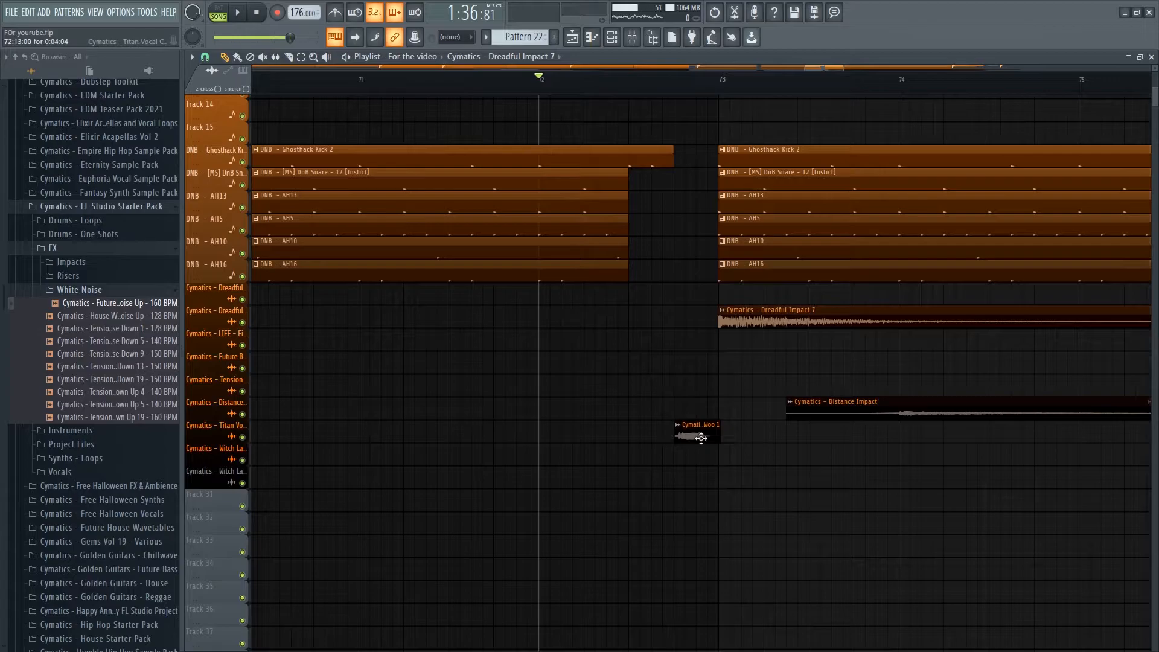
Locate the Cymatics - Titan Vocal Chant - Woo 1 sample in the browser and preview it, then close its channel settings.
key(F6)
click(300, 214)
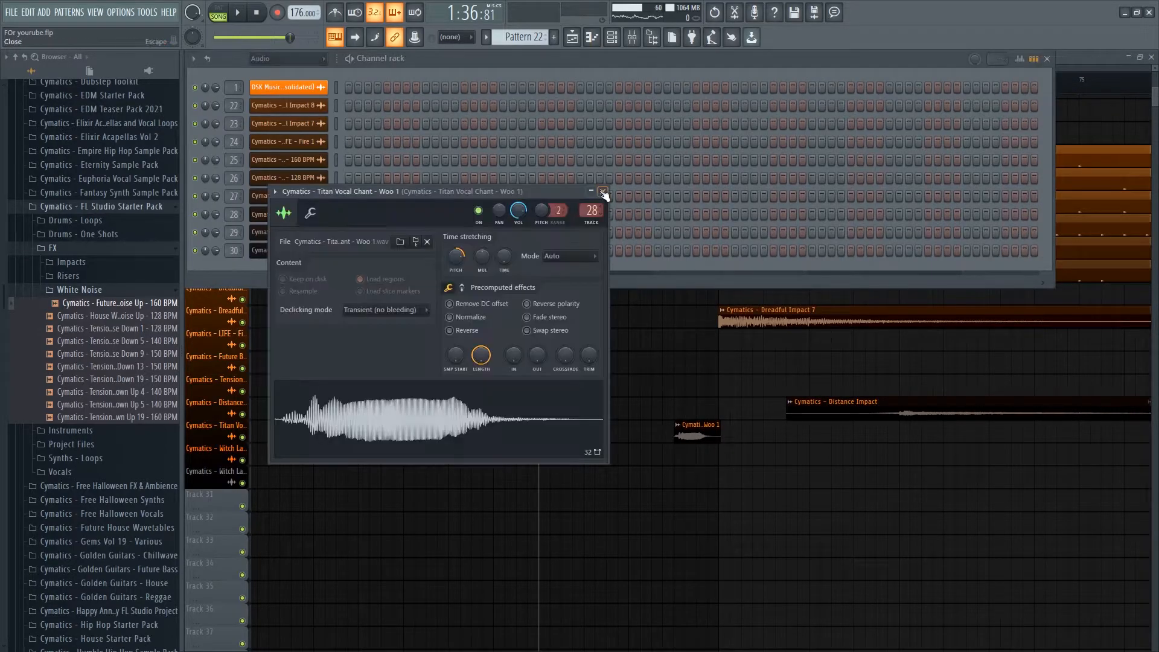
click(602, 193)
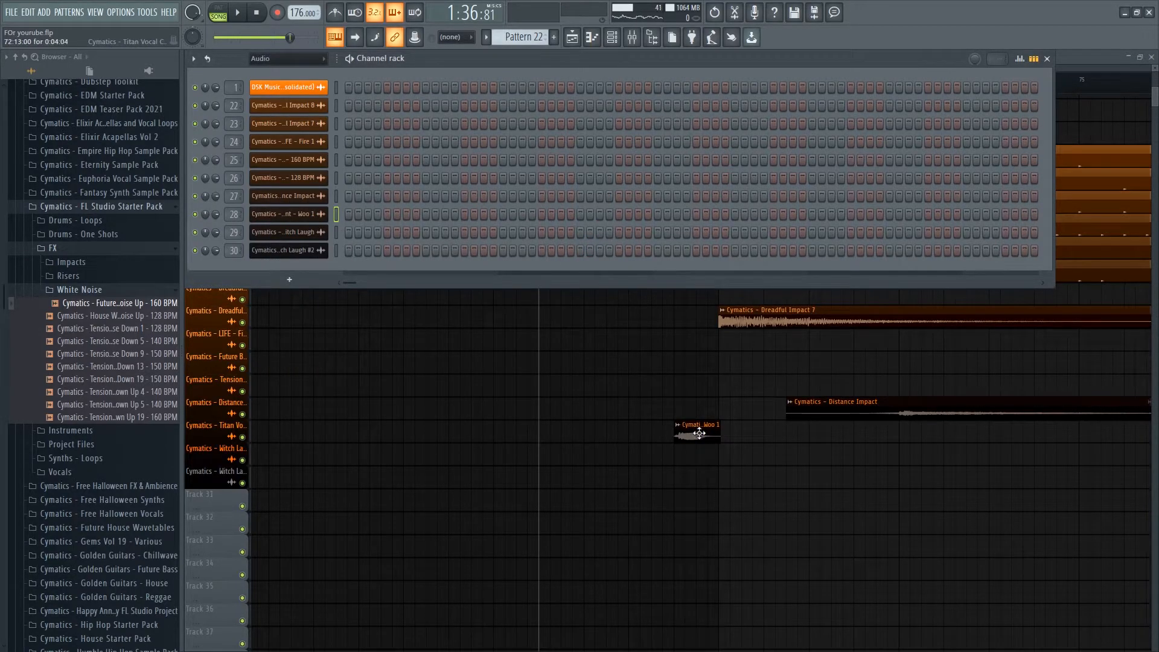
double_click(699, 432)
click(416, 241)
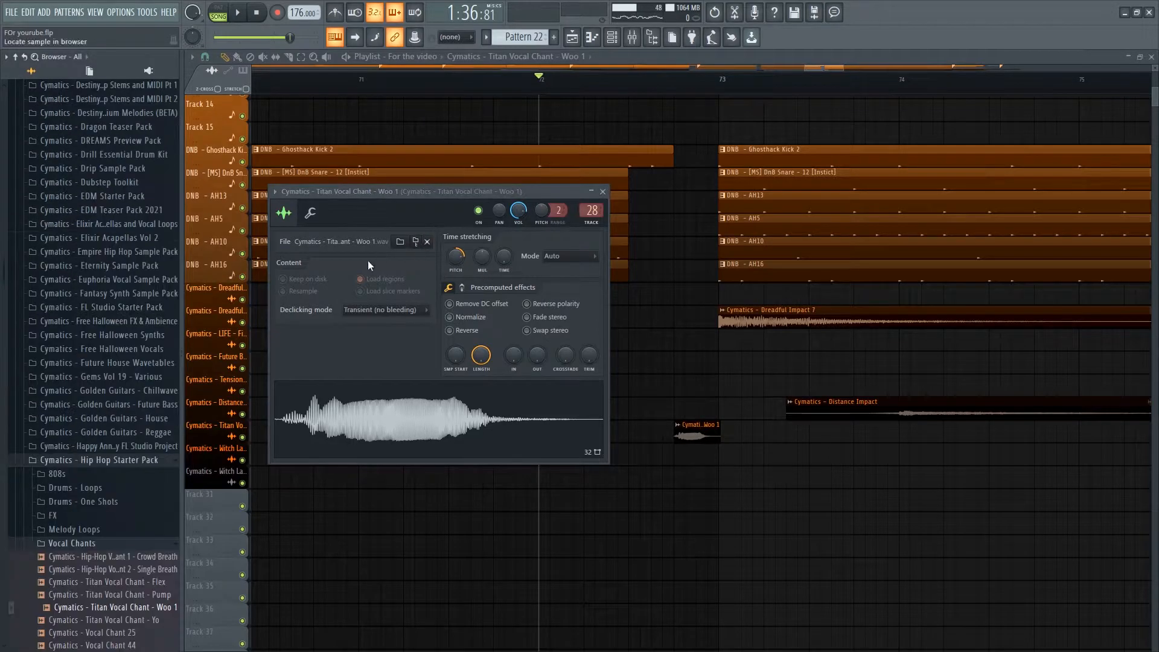
scroll(133, 242, down, 5)
click(111, 381)
click(603, 191)
Play the soloed Cymatics - Titan Vocal Chant - Woo 1 track from the middle of bar 72.
scroll(725, 443, up, 3)
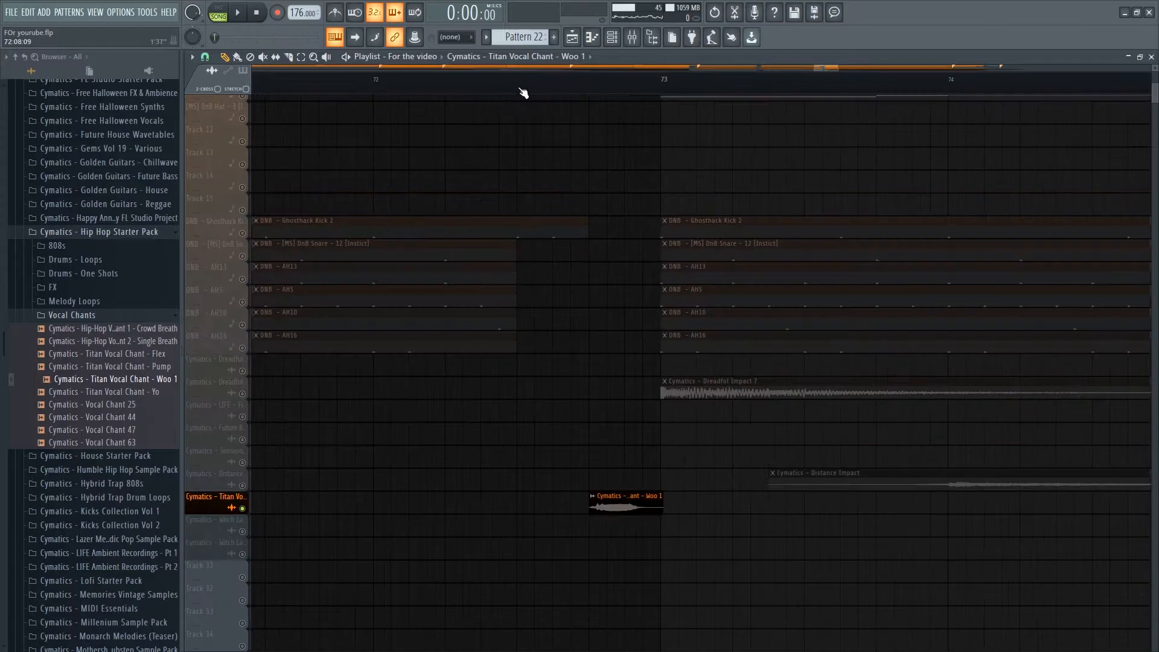
click(528, 81)
key(space)
key(space)
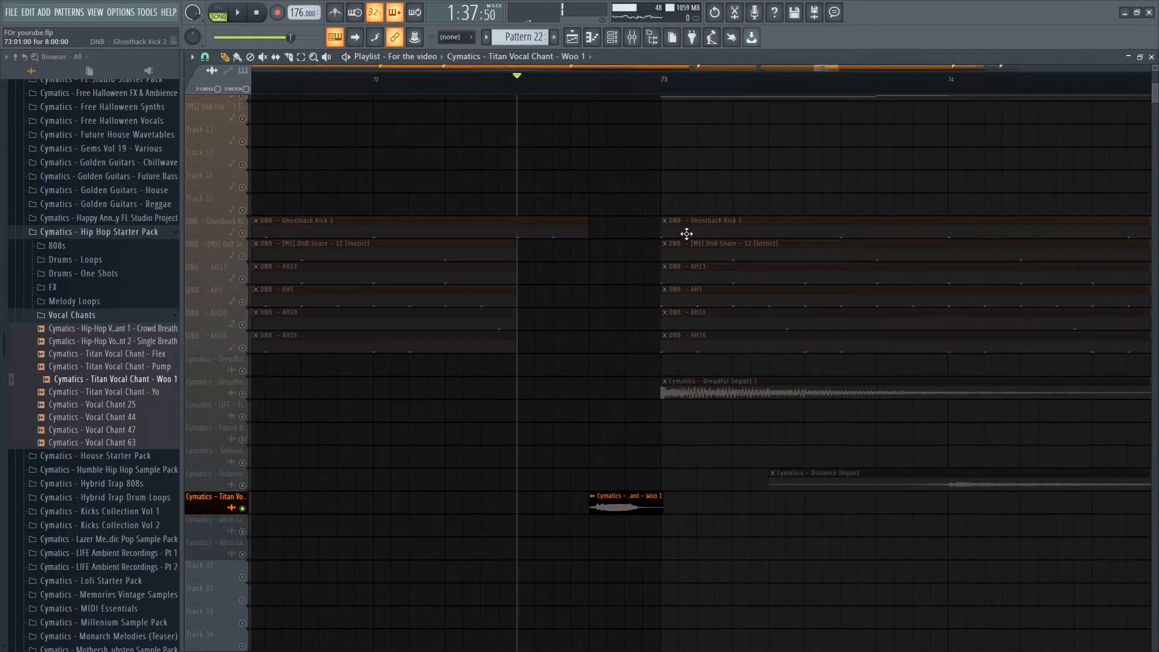
Open the Cymatics - Titan Vocal Chant - Woo 1 clip's channel settings and check its pitch shift.
scroll(570, 445, down, 2)
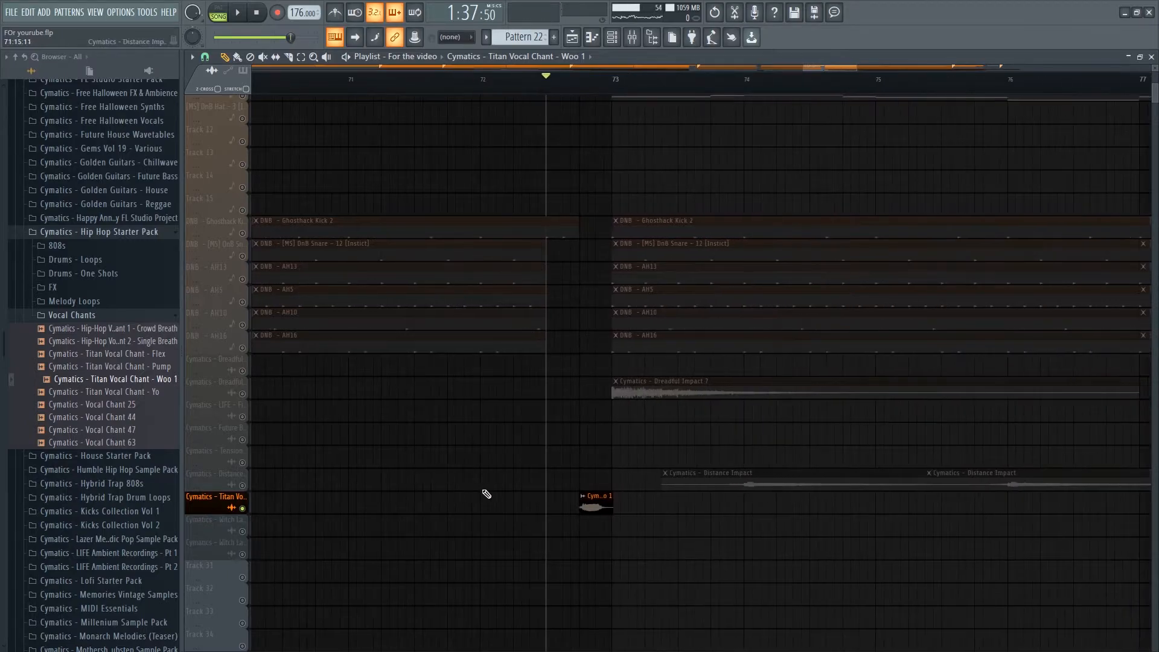
double_click(595, 506)
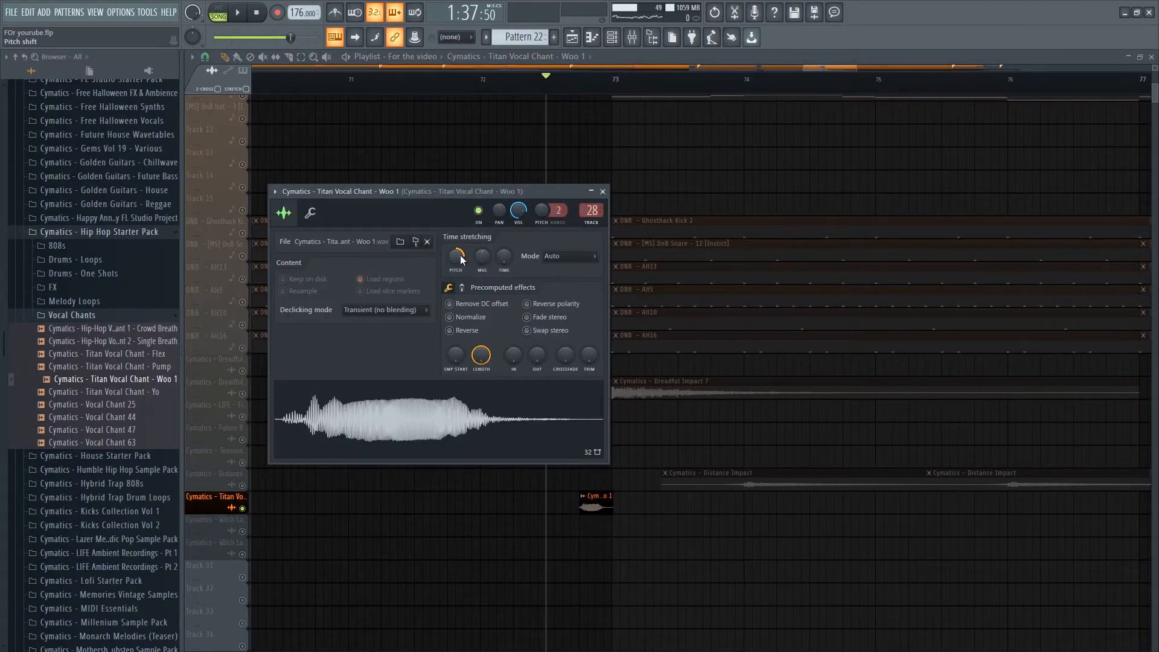
drag(464, 258, 464, 227)
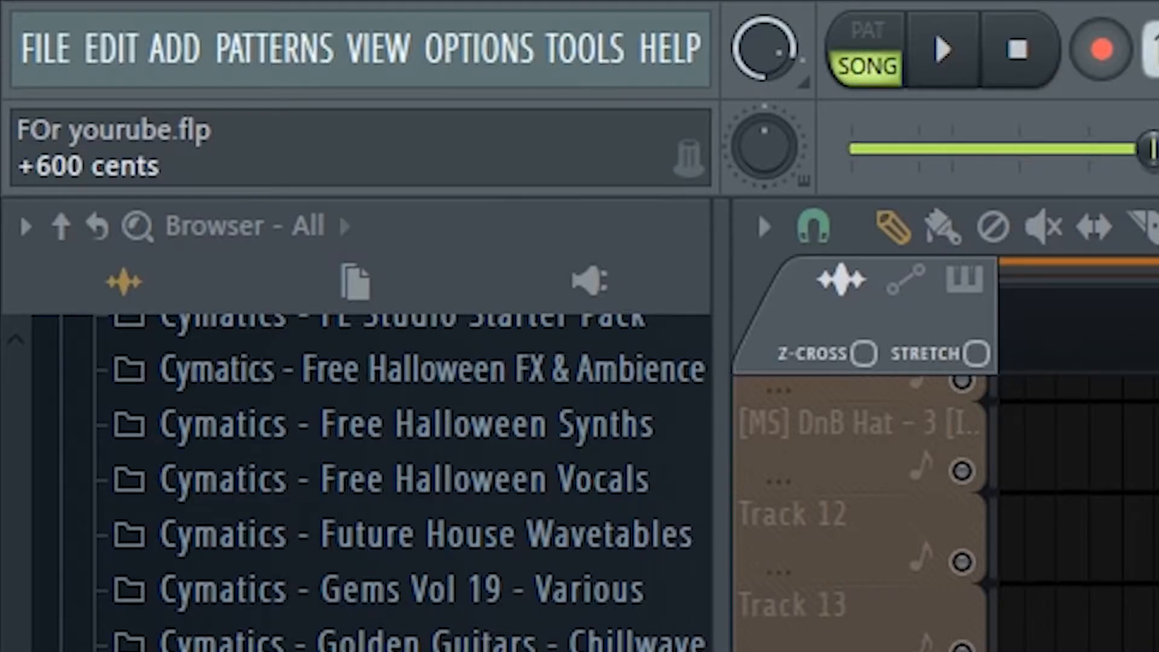
Open the Spaz effect on the Cymatics - Titan Vocal Chant - Woo 1 mixer track and reposition its window for viewing.
click(632, 38)
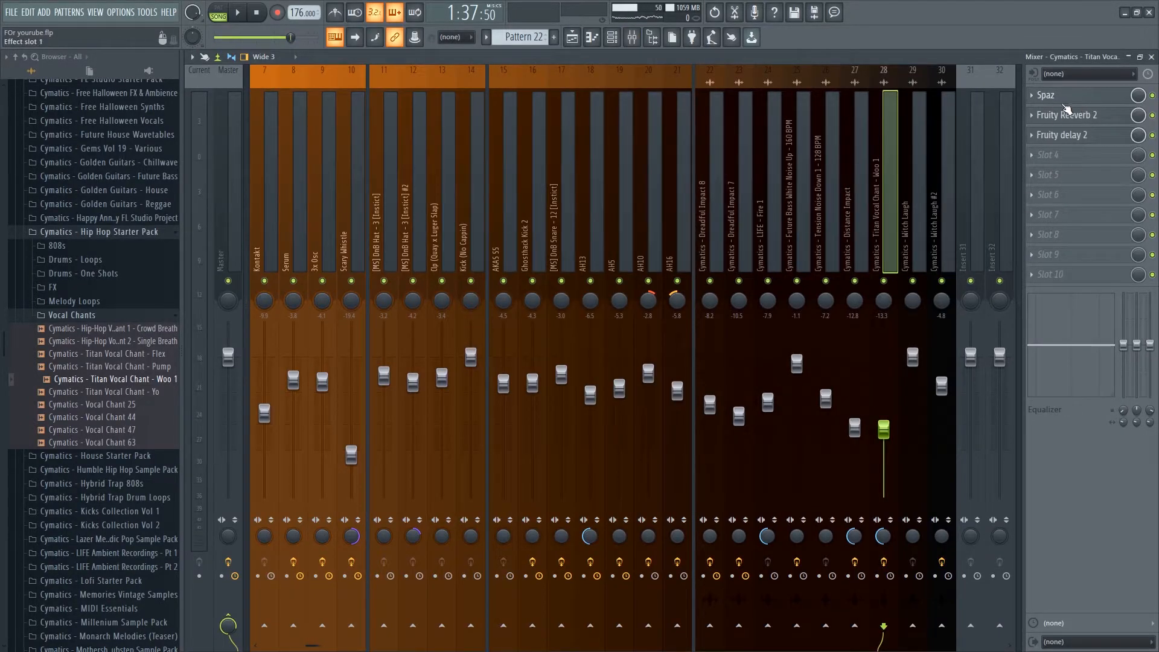
click(1074, 101)
drag(485, 168, 487, 106)
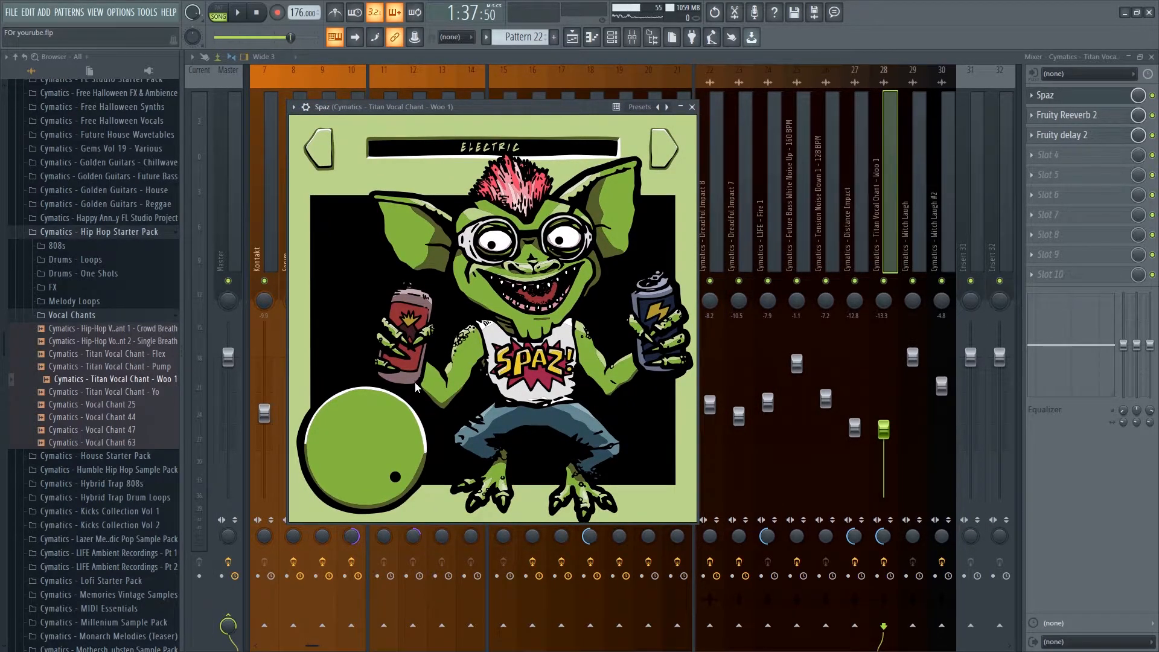
Reselect the Electric preset in Spaz and play the soloed Cymatics - Titan Vocal Chant - Woo 1 track.
click(487, 156)
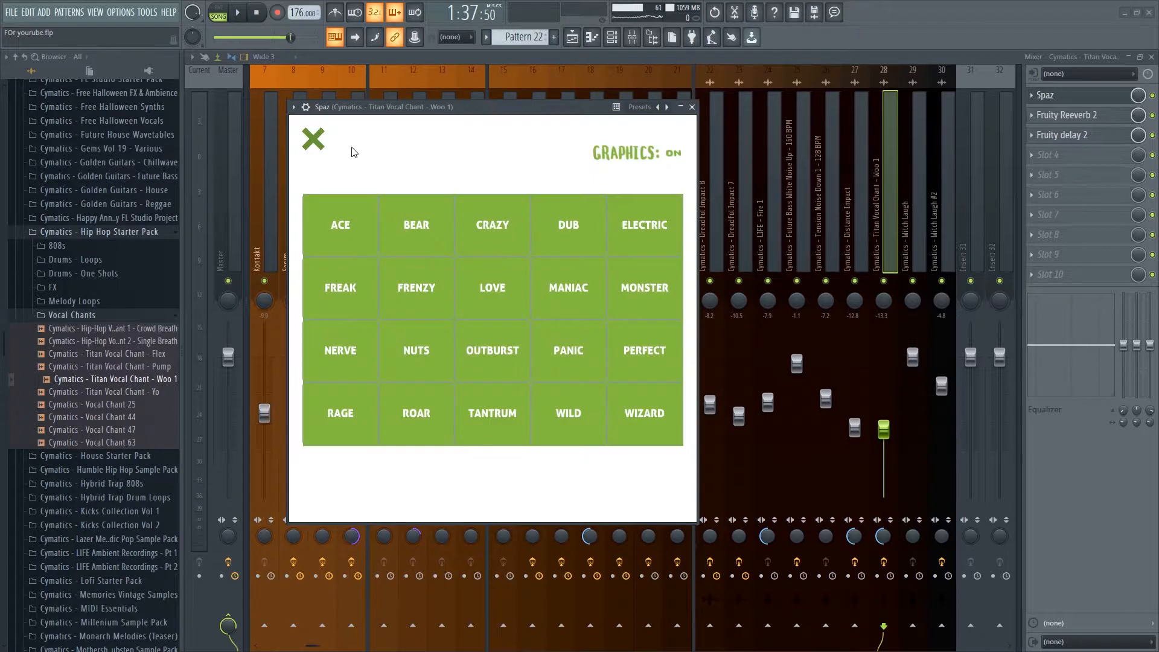
click(640, 233)
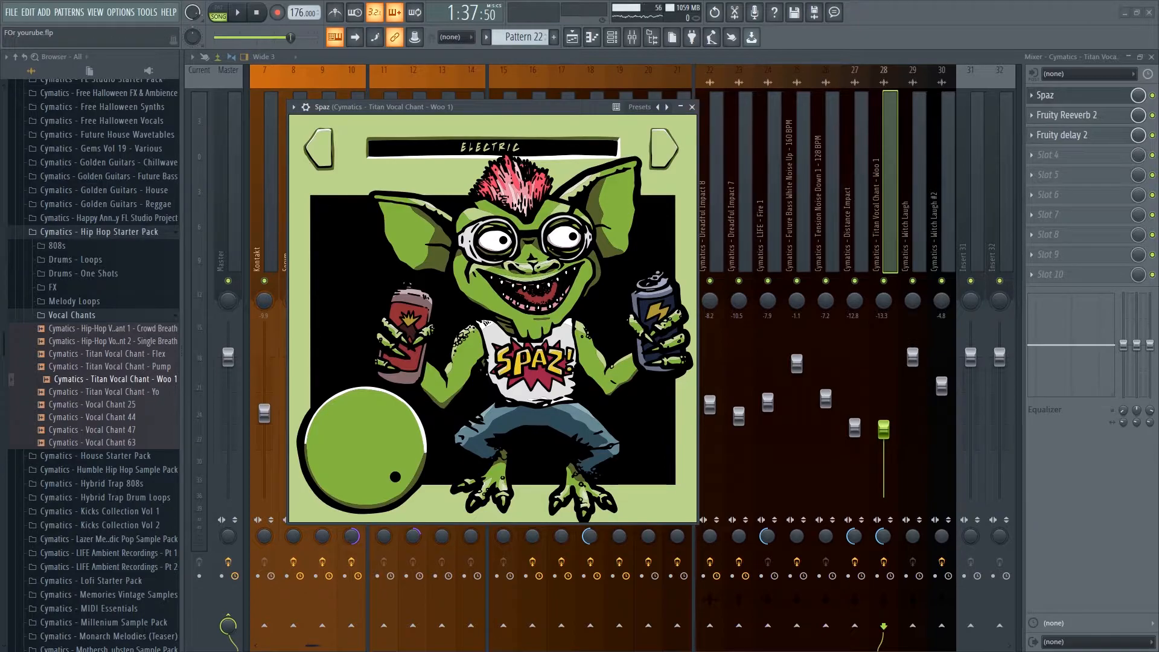
key(F5)
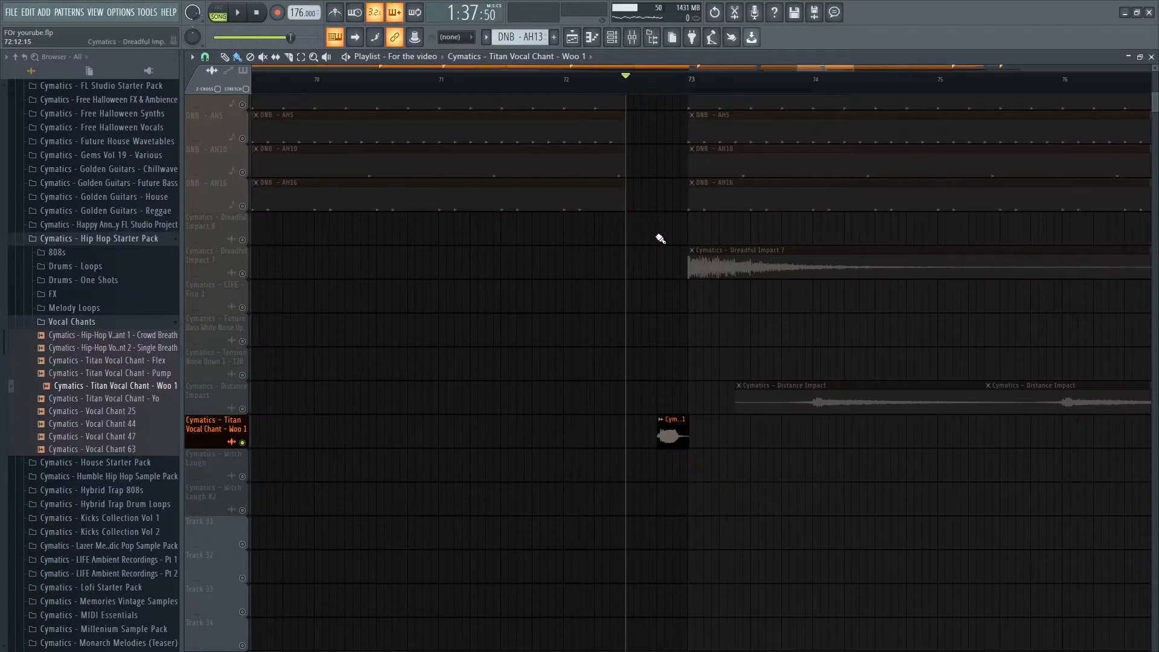
key(space)
key(space)
Toggle Spaz on the vocal chant's mixer track and play the chant to compare the sound.
click(632, 37)
click(1153, 96)
key(space)
key(space)
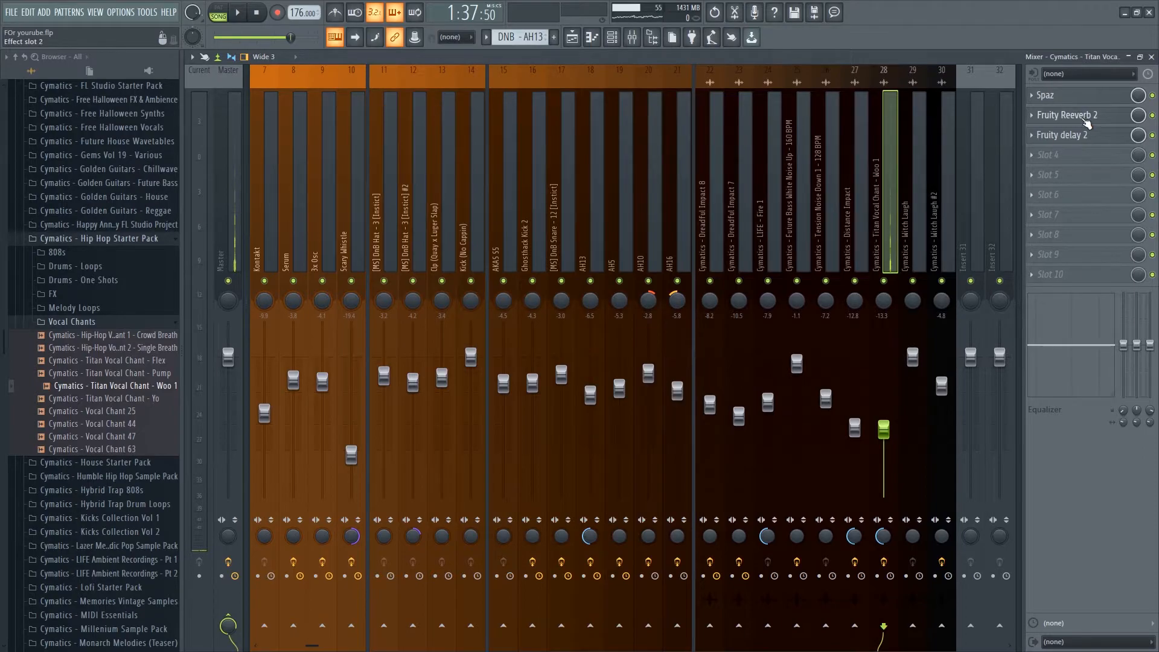
Review the Fruity Reeverb 2 and Fruity delay 2 effects on the vocal chant's mixer track.
click(1065, 115)
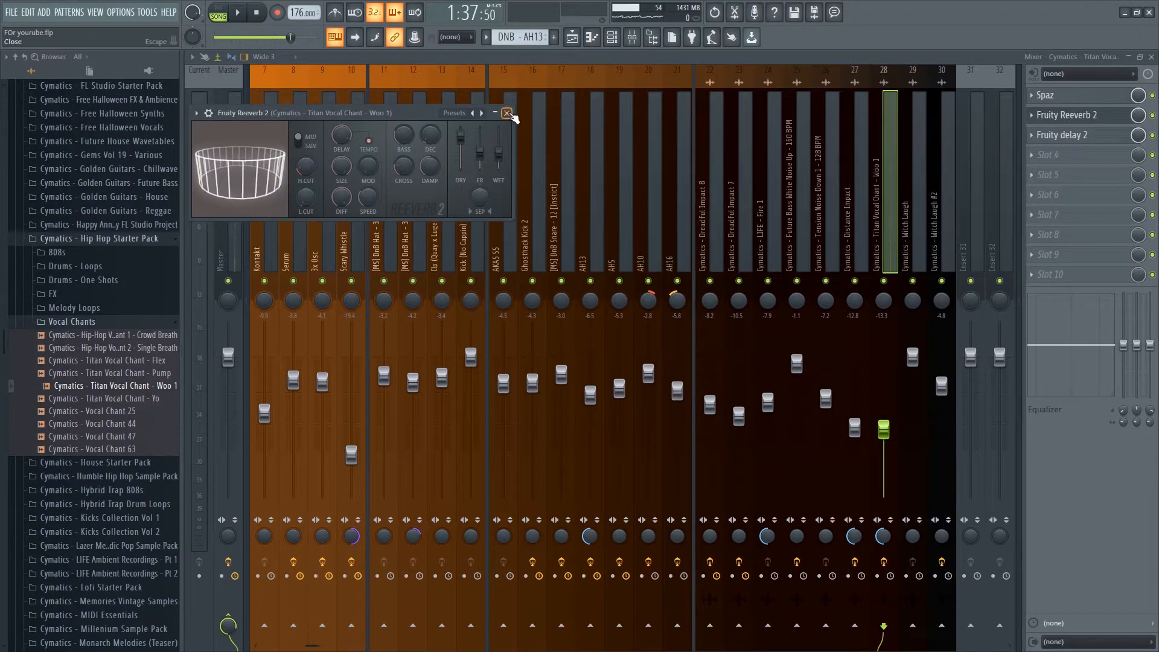
click(507, 113)
click(1081, 138)
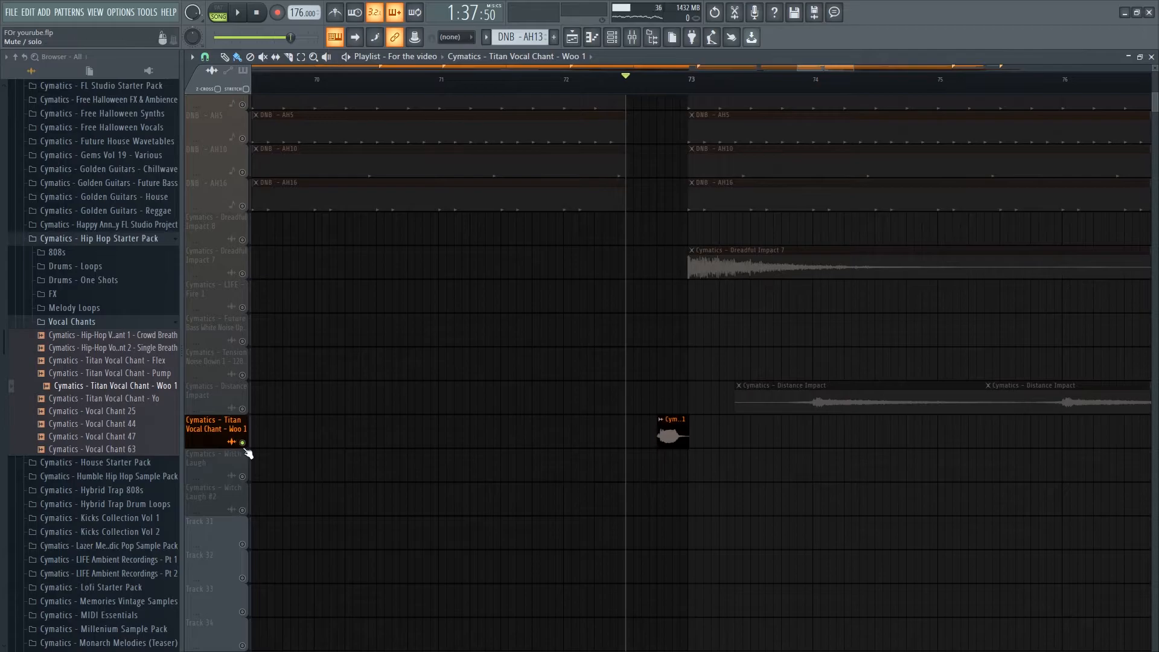
Unsolo the Cymatics - Titan Vocal Chant - Woo 1 track and audition the Pattern 33 clip at bar 73 on its own.
right_click(242, 443)
scroll(799, 362, down, 7)
scroll(857, 346, up, 5)
scroll(751, 390, up, 2)
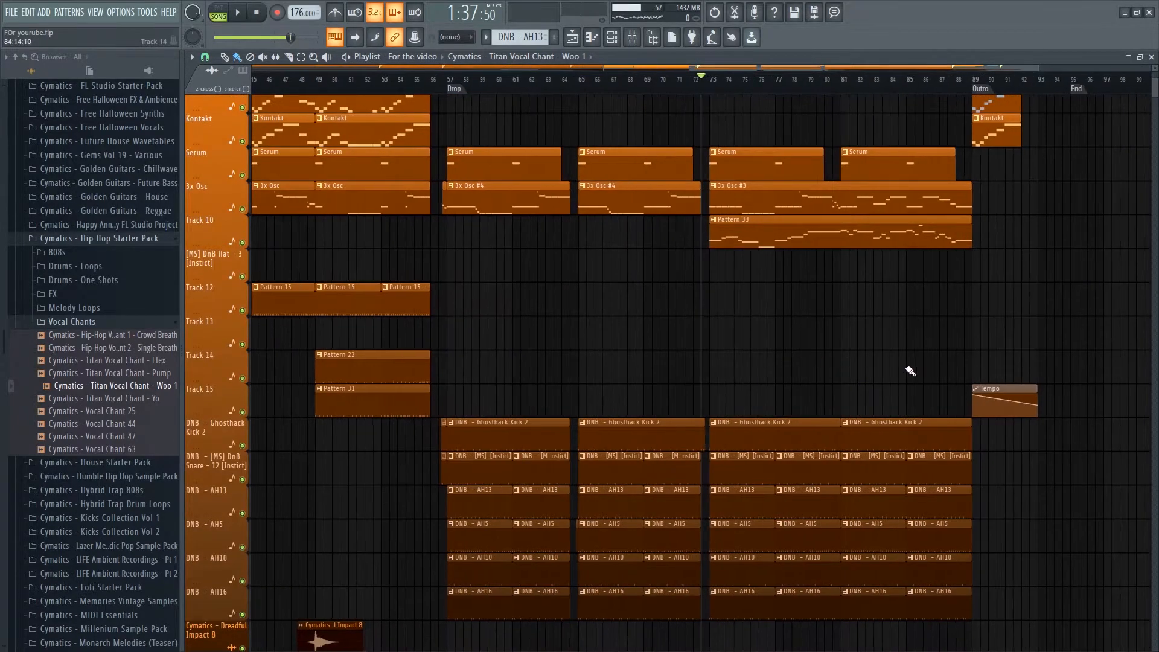
drag(716, 252, 562, 246)
alt+right_click(545, 224)
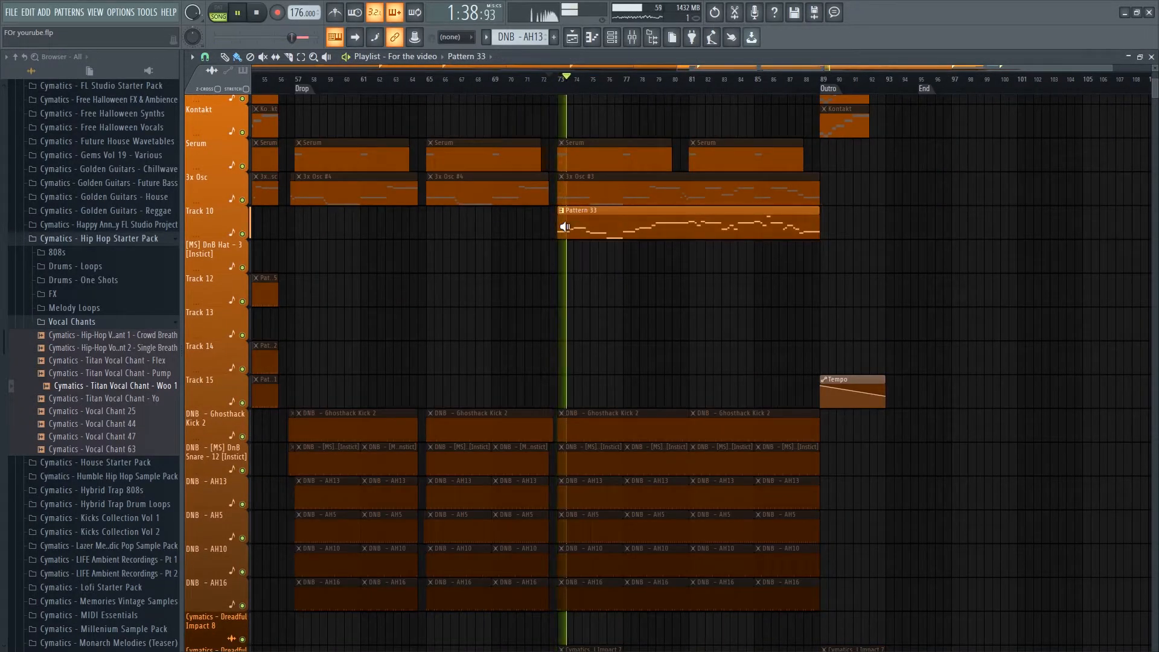
key(space)
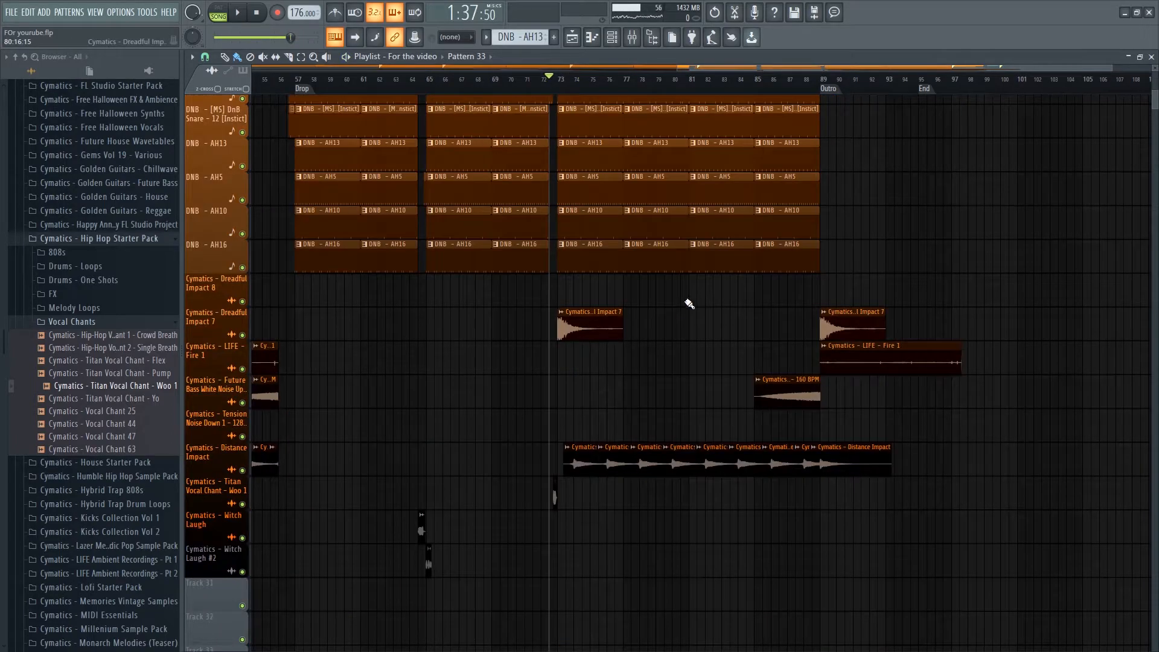
Audition the Serum and 3x Osc #3 clips that start at bar 73, one at a time.
scroll(689, 304, up, 10)
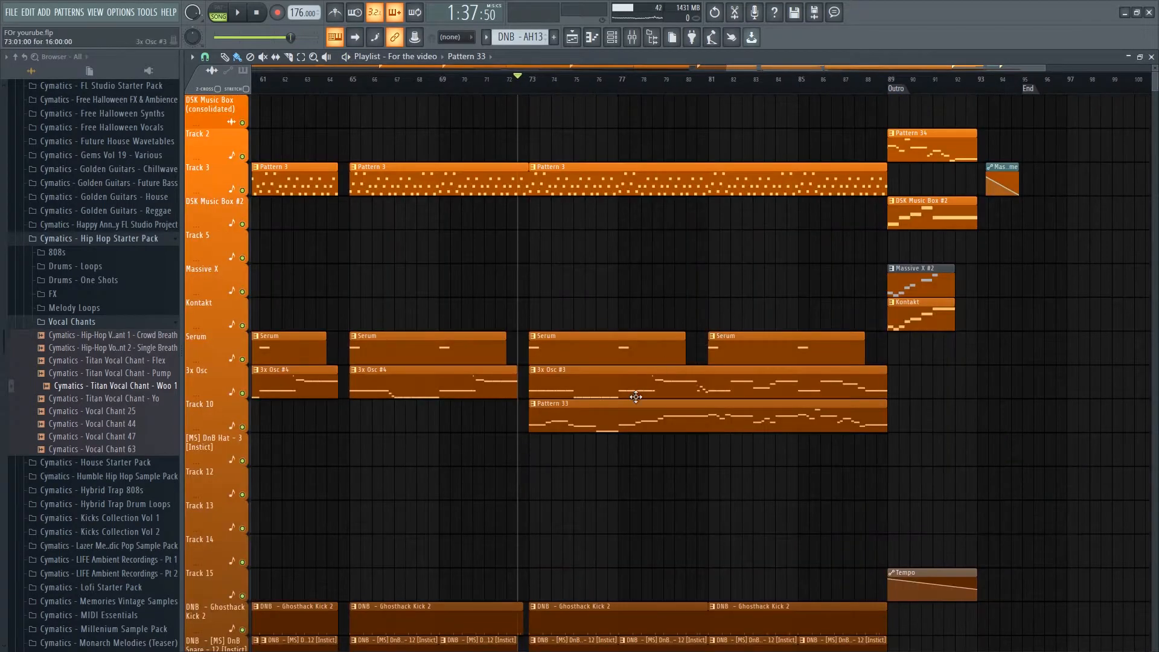
scroll(583, 309, right, 1)
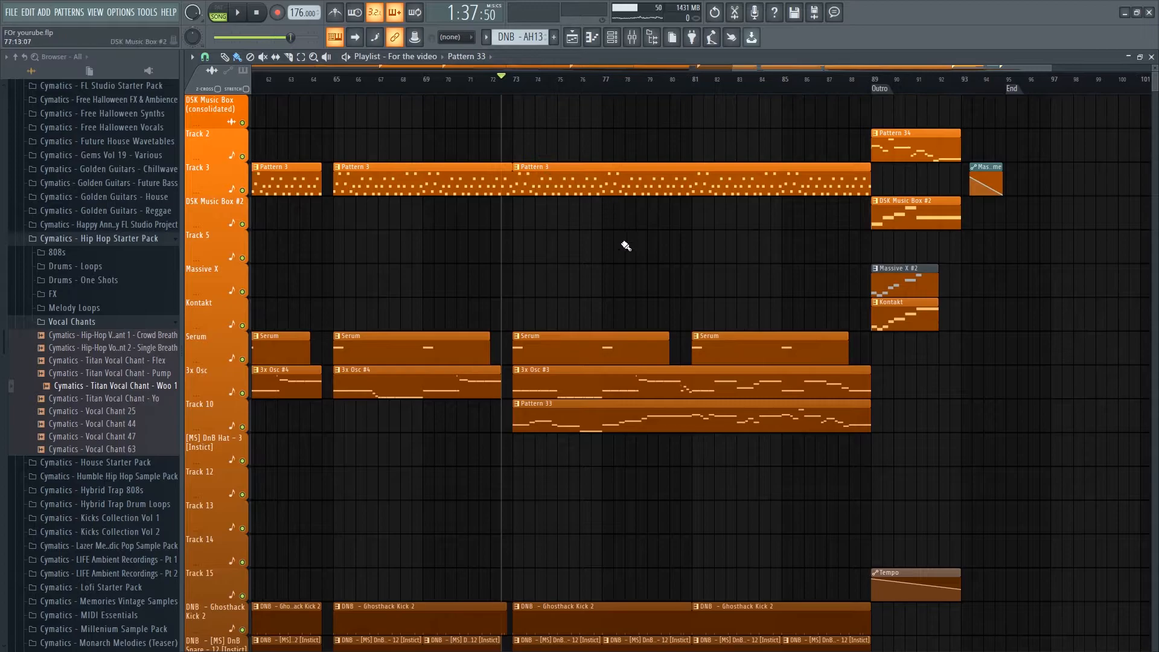
click(514, 350)
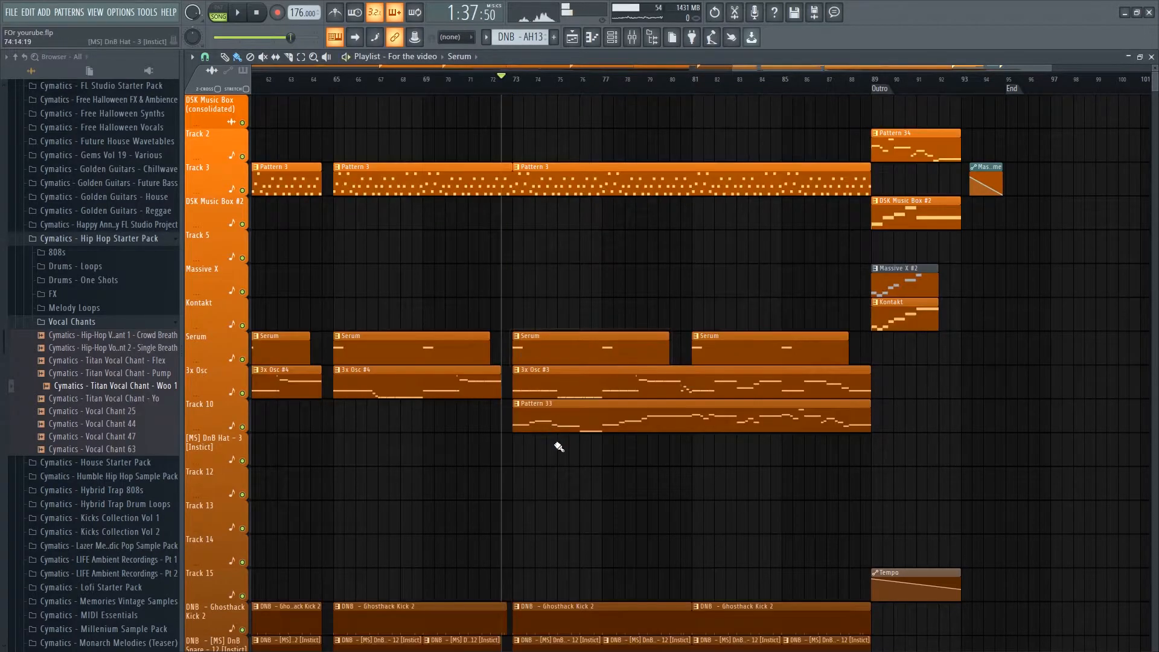
click(519, 391)
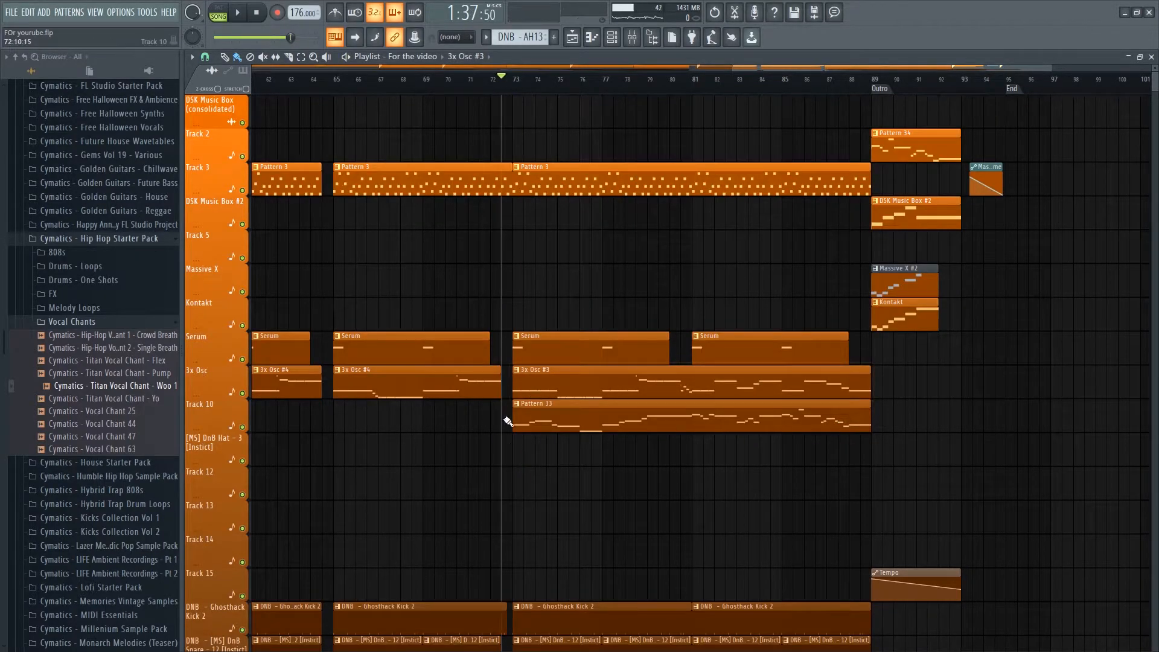
Open Pattern 33's Scary Whistle notes in the piano roll and look along the melody.
double_click(569, 425)
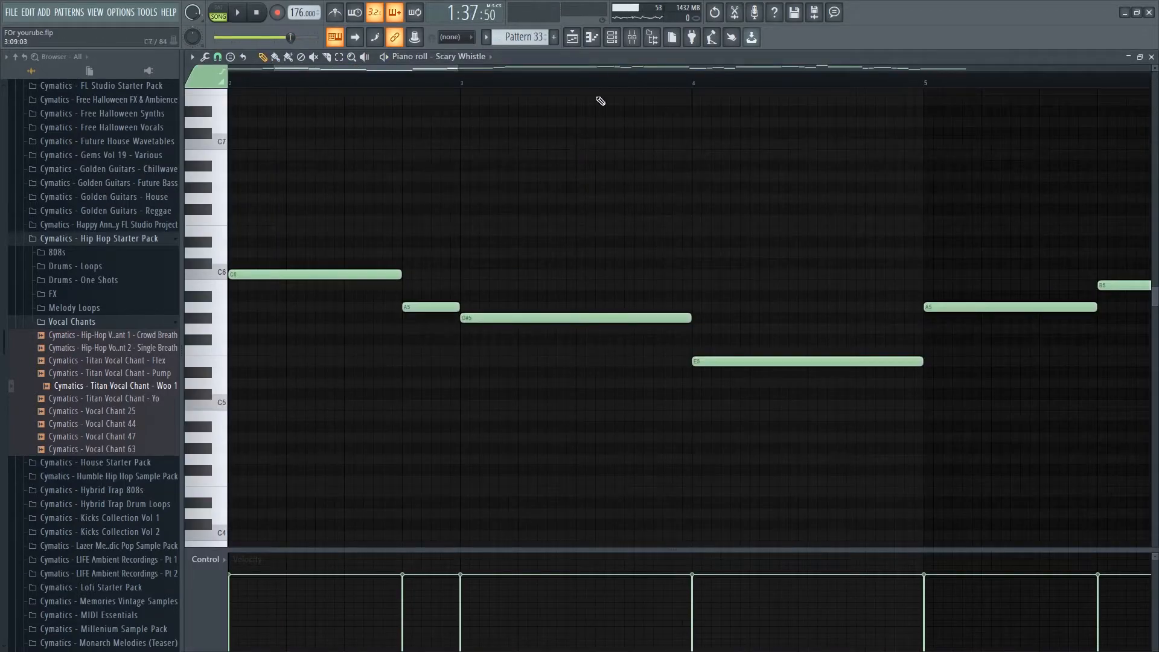
click(637, 38)
key(F9)
scroll(570, 429, right, 2)
Open the Scary Whistle channel from the channel rack, check its envelope and other settings pages, and close it.
click(320, 252)
key(F6)
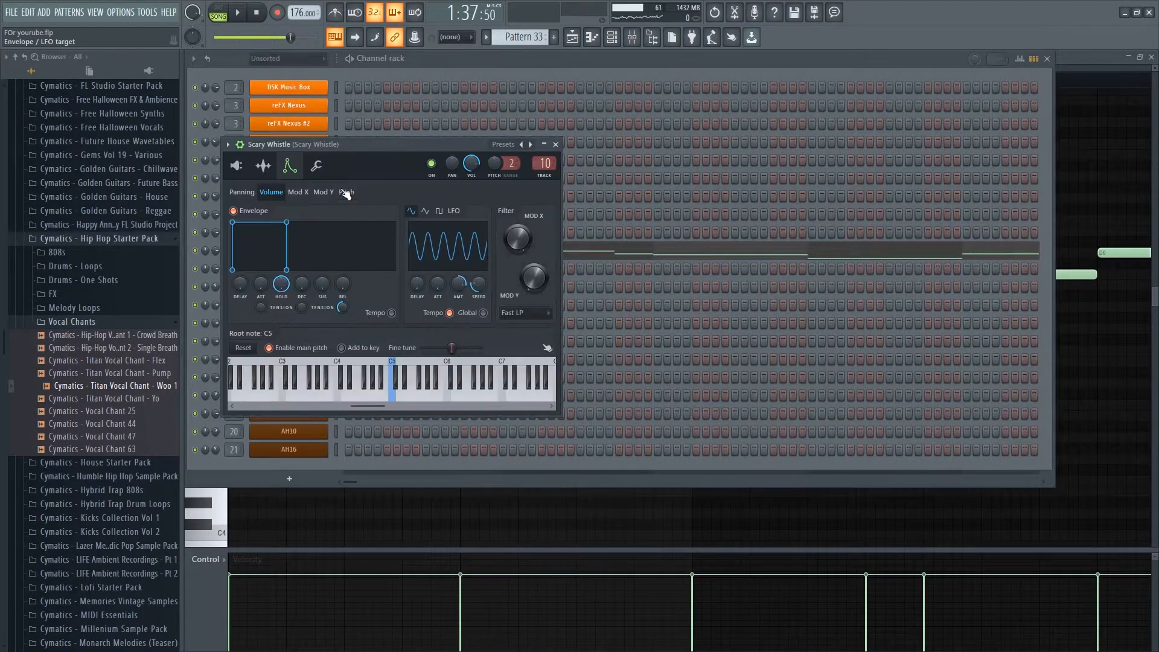
click(263, 167)
click(241, 145)
click(556, 145)
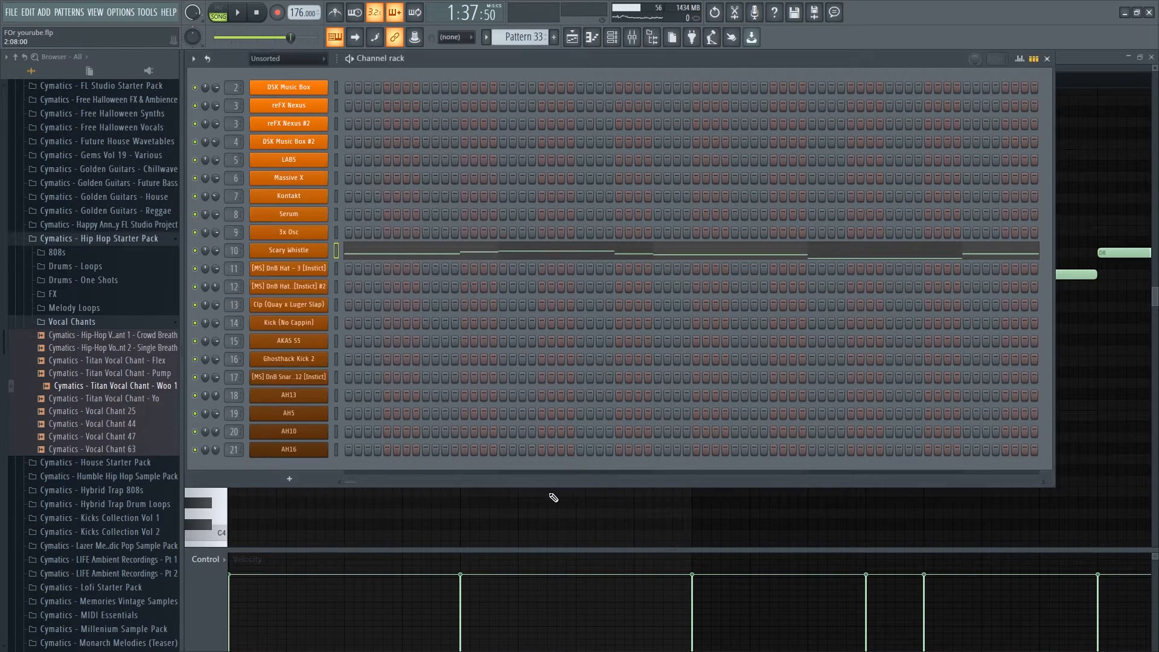
click(294, 245)
click(556, 144)
Review the Spaz and Fruity parametric EQ 2 effects on the Scary Whistle mixer track, then return to the playlist.
click(632, 37)
scroll(354, 102, up, 3)
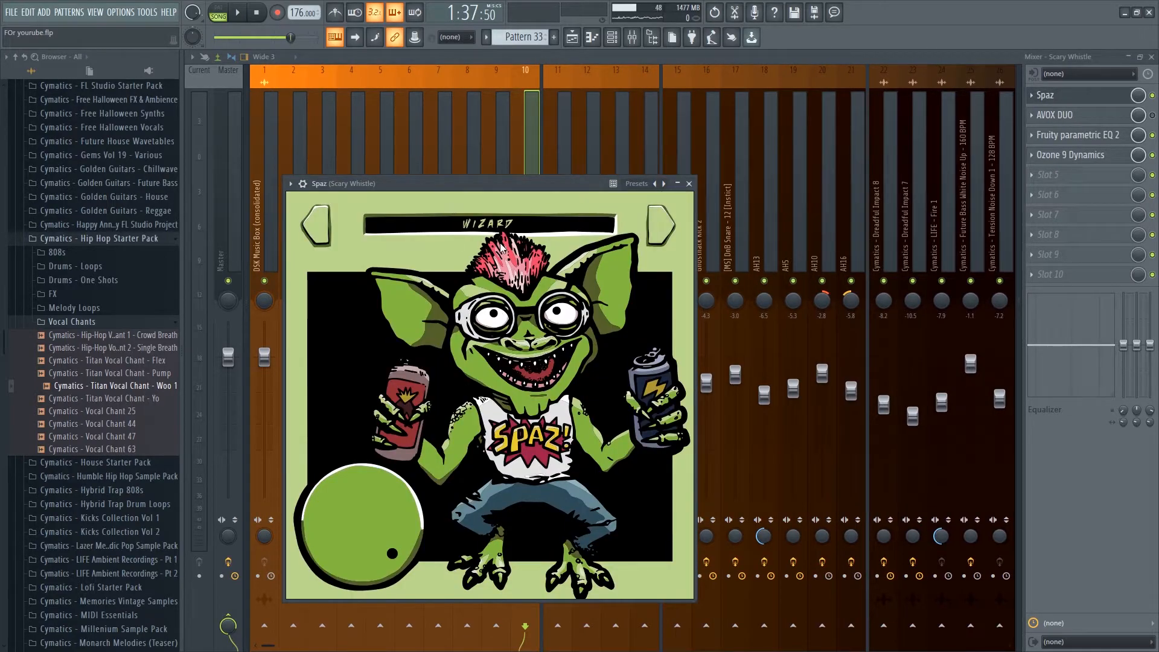
click(689, 184)
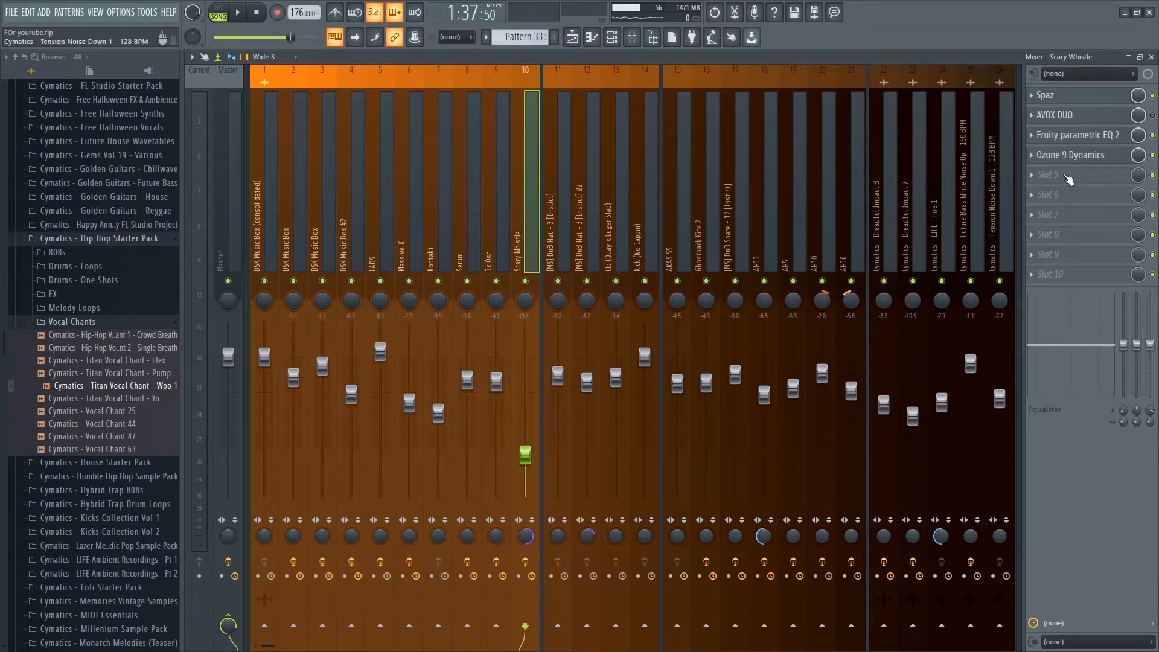
click(1078, 134)
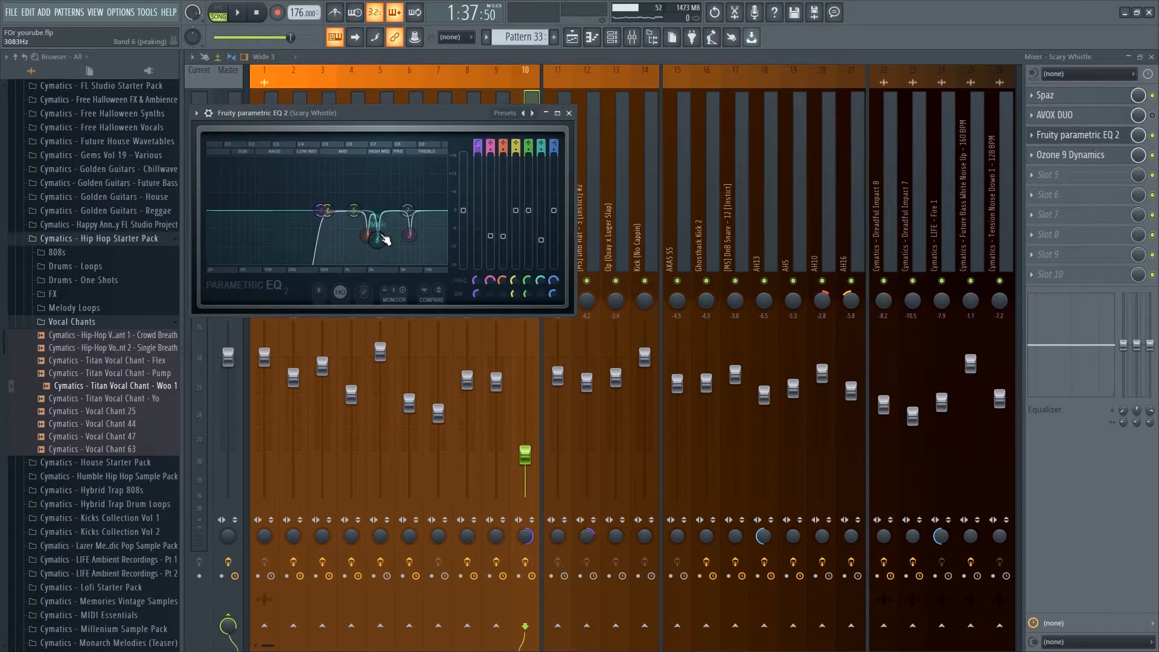
click(570, 113)
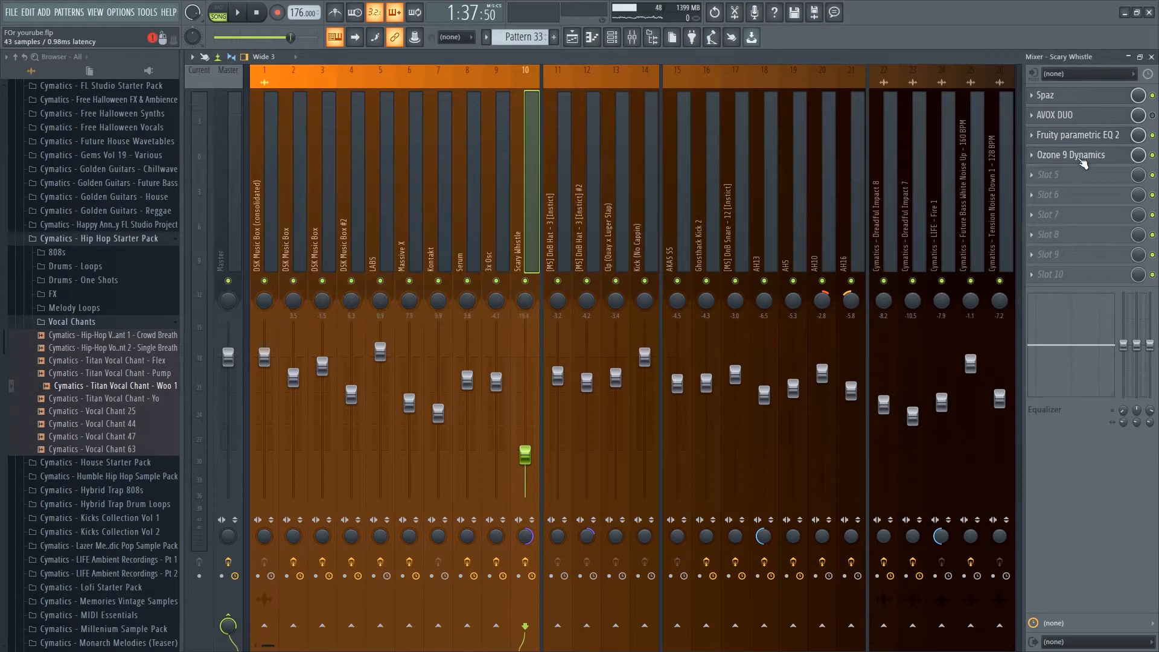
key(F6)
key(F6)
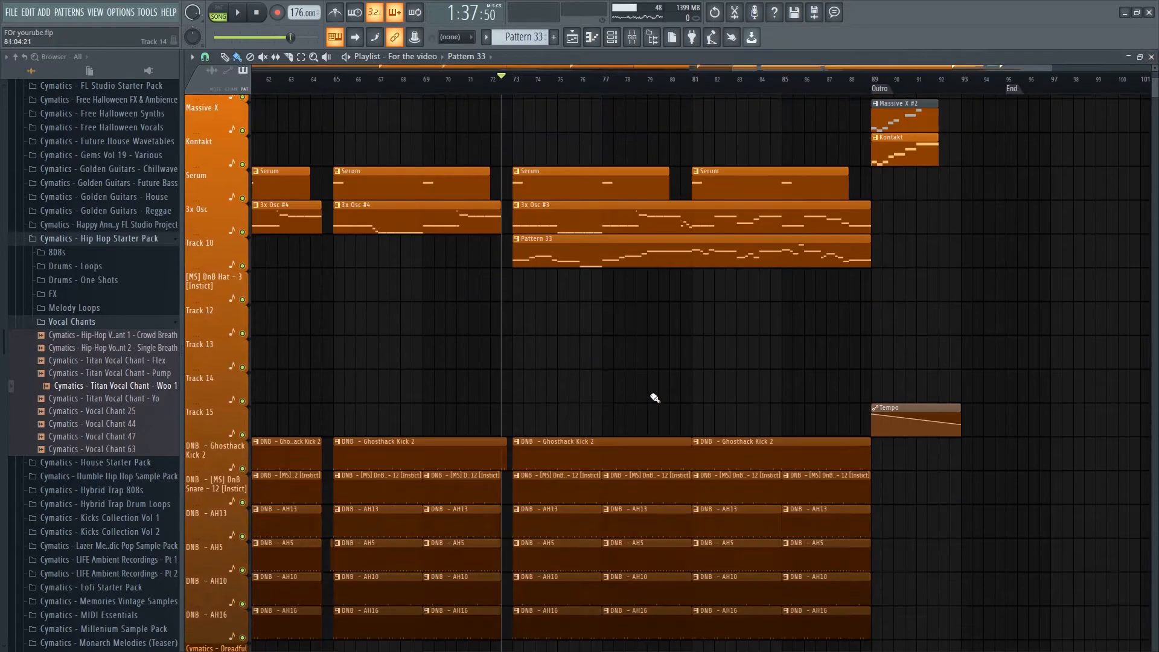
Audition the first Cymatics - Distance Impact clip after bar 73 on its own.
scroll(595, 383, down, 5)
key(space)
click(525, 361)
key(space)
scroll(571, 437, down, 4)
scroll(574, 439, up, 3)
scroll(531, 338, down, 2)
key(space)
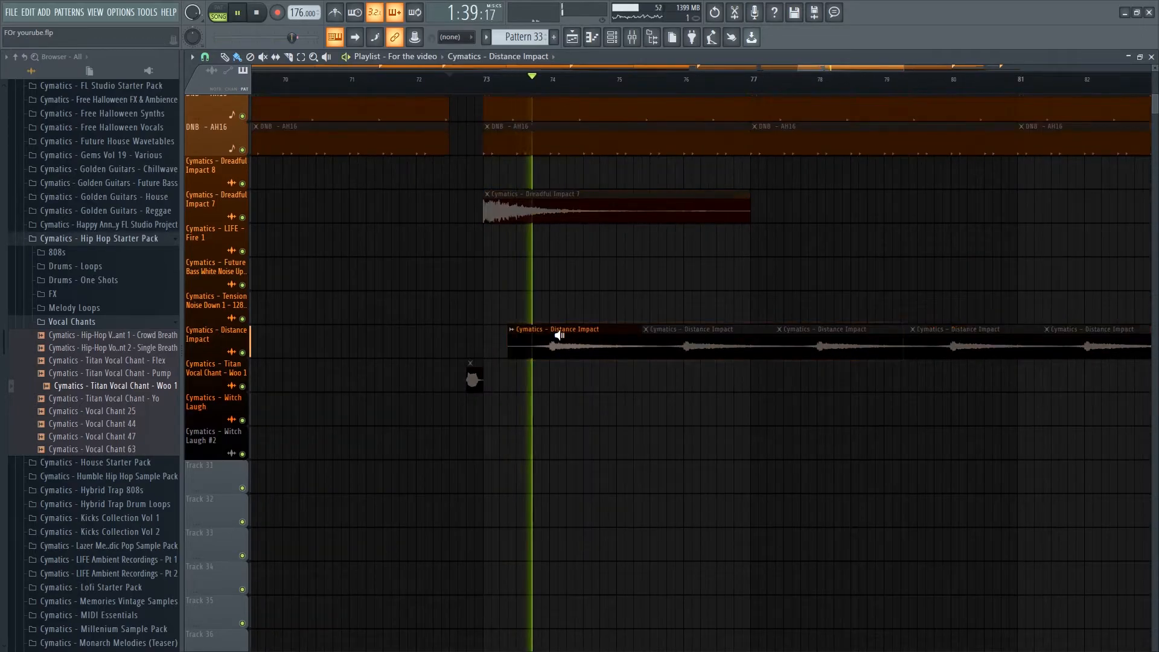
key(space)
Audition the Cymatics - Future Bass White Noise Up - 160 BPM clip that leads into the Outro.
scroll(657, 363, down, 1)
scroll(657, 363, down, 2)
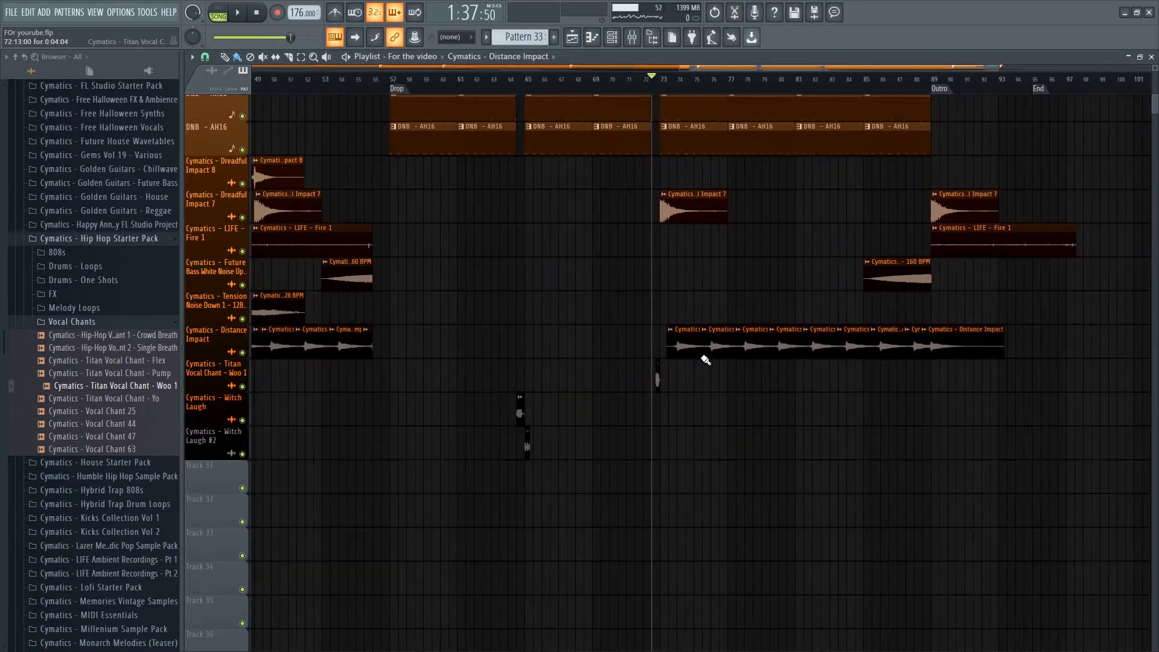
scroll(433, 492, up, 4)
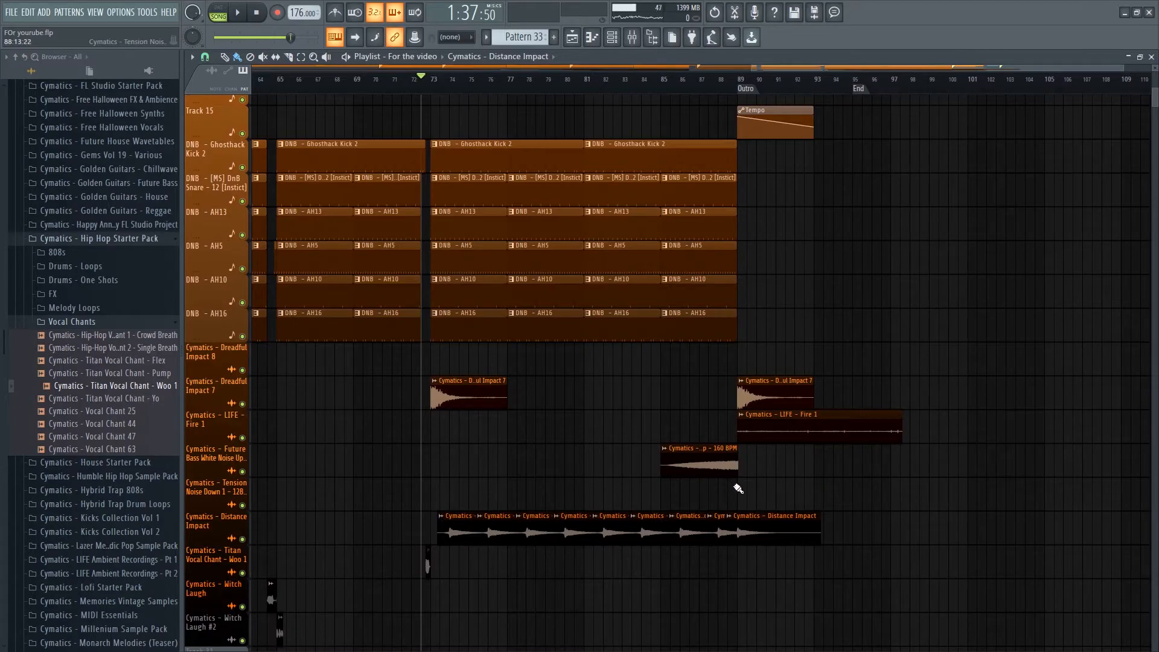
click(672, 469)
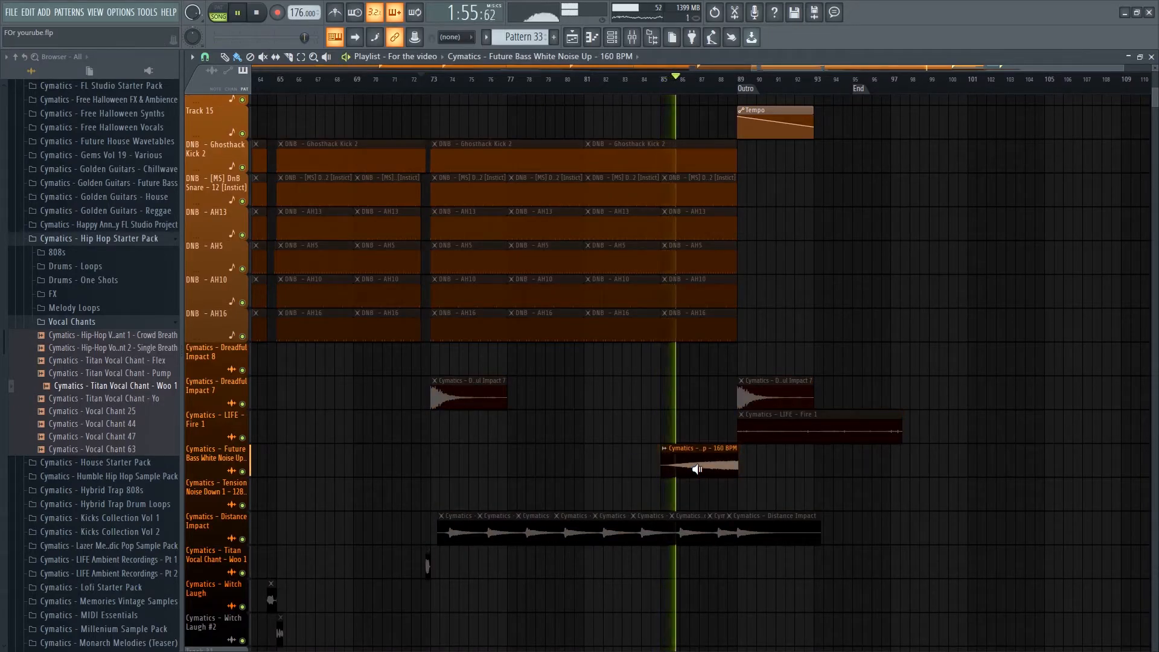
Locate the melodic clips at the Outro and audition the Pattern 34 clip on its own.
scroll(797, 338, up, 5)
scroll(796, 338, up, 2)
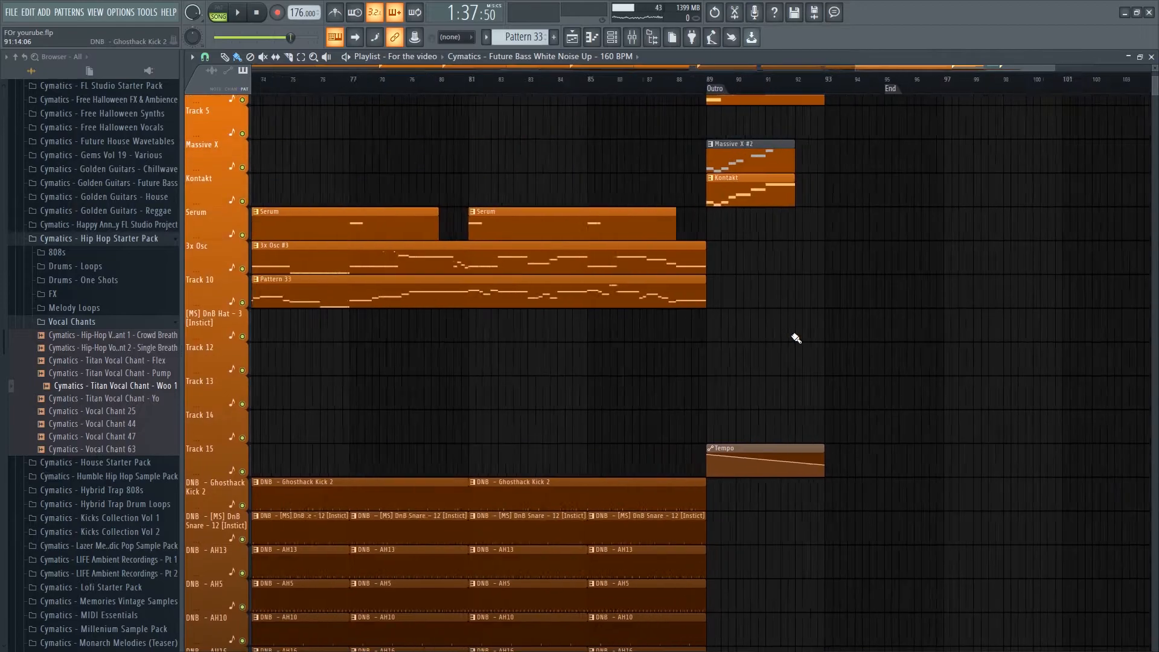
scroll(797, 338, up, 3)
scroll(797, 339, down, 6)
scroll(797, 339, up, 8)
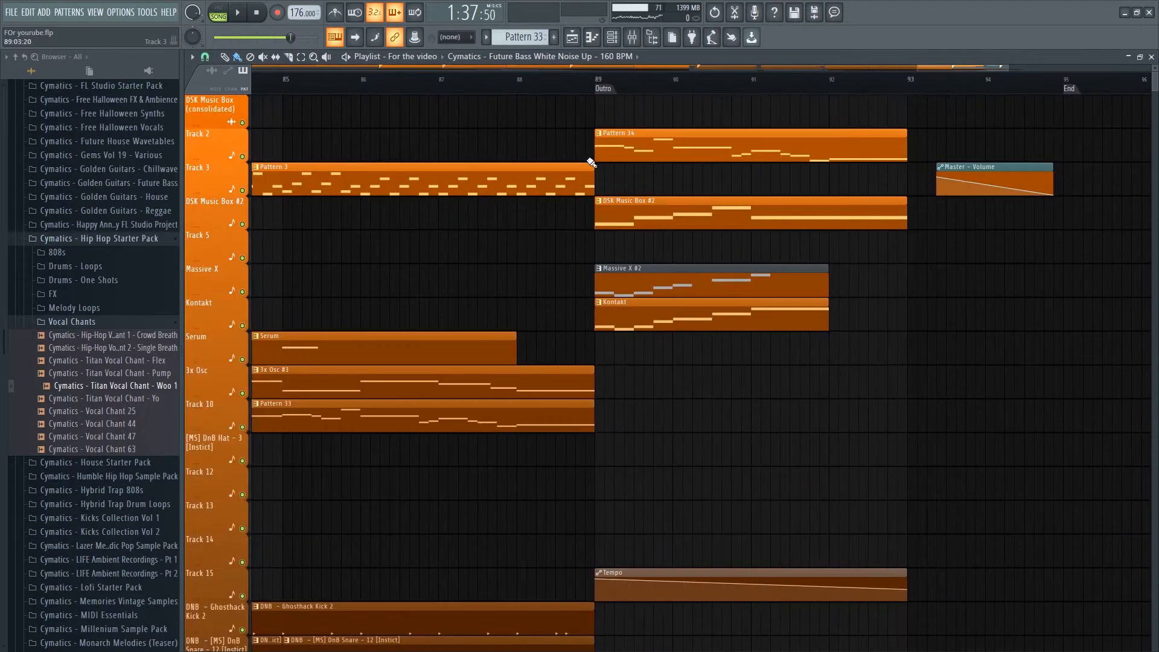
scroll(706, 254, down, 2)
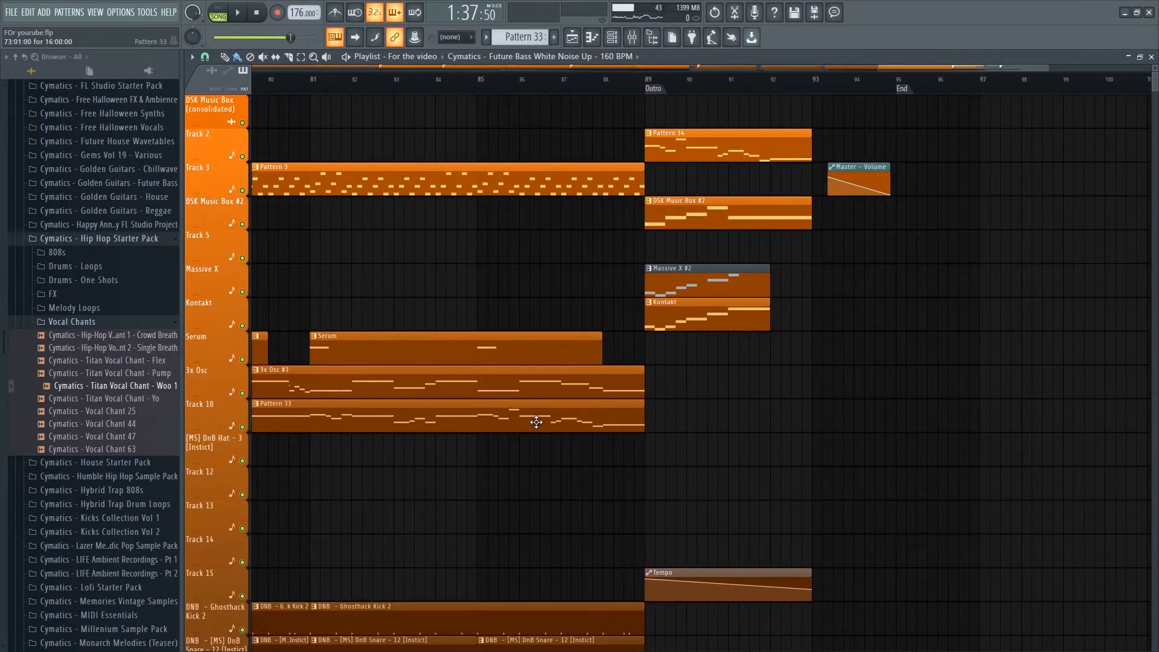
alt+right_click(651, 145)
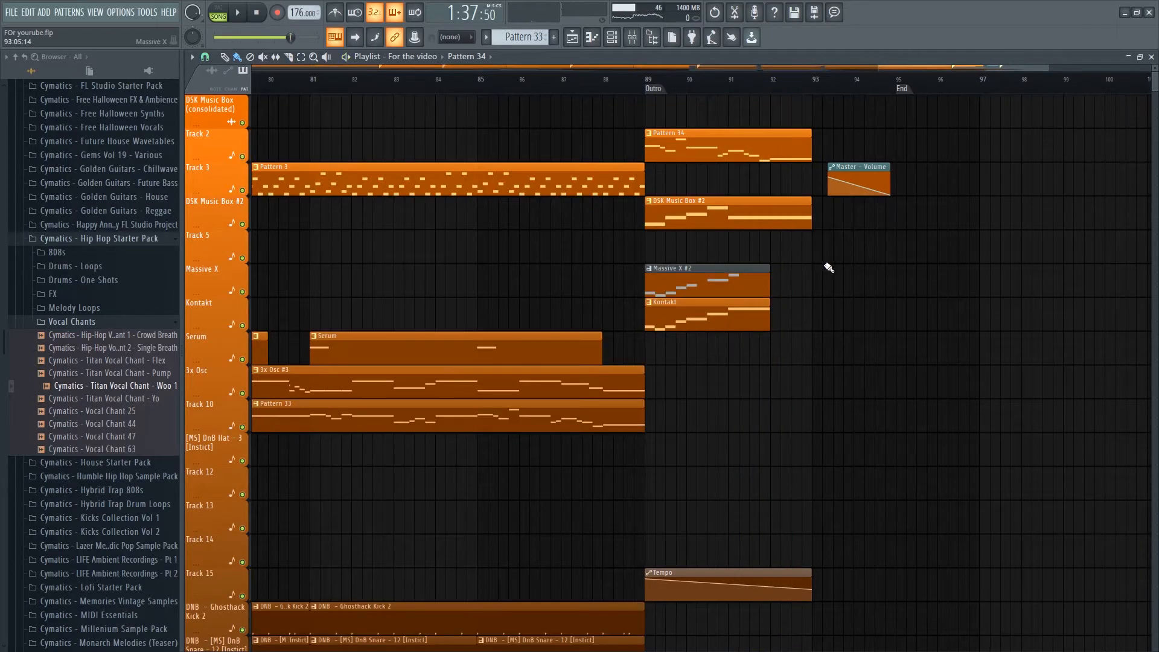
Examine the Tempo automation clip on Track 15 and play the project from the Outro marker.
scroll(829, 267, down, 6)
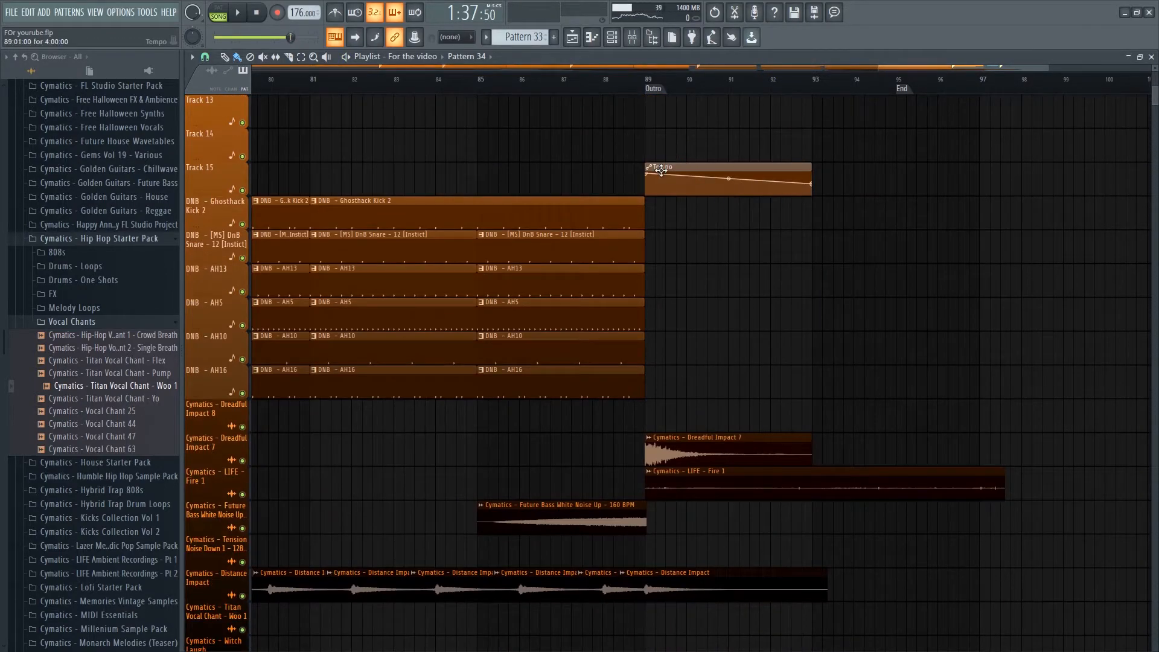
scroll(847, 271, up, 6)
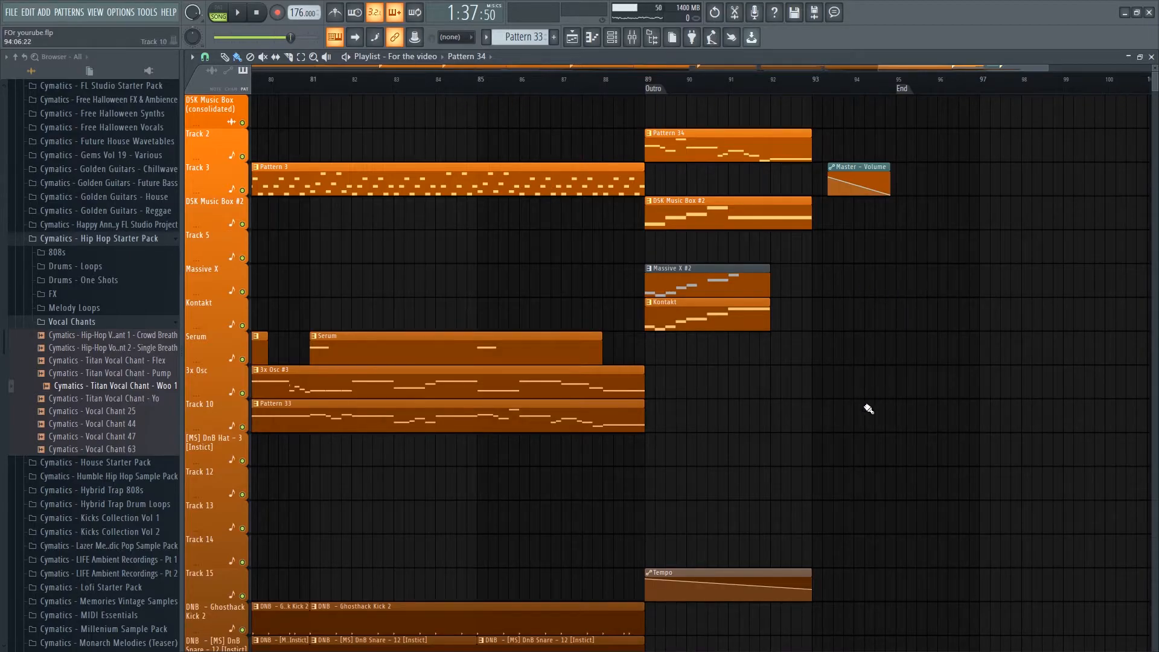
click(649, 85)
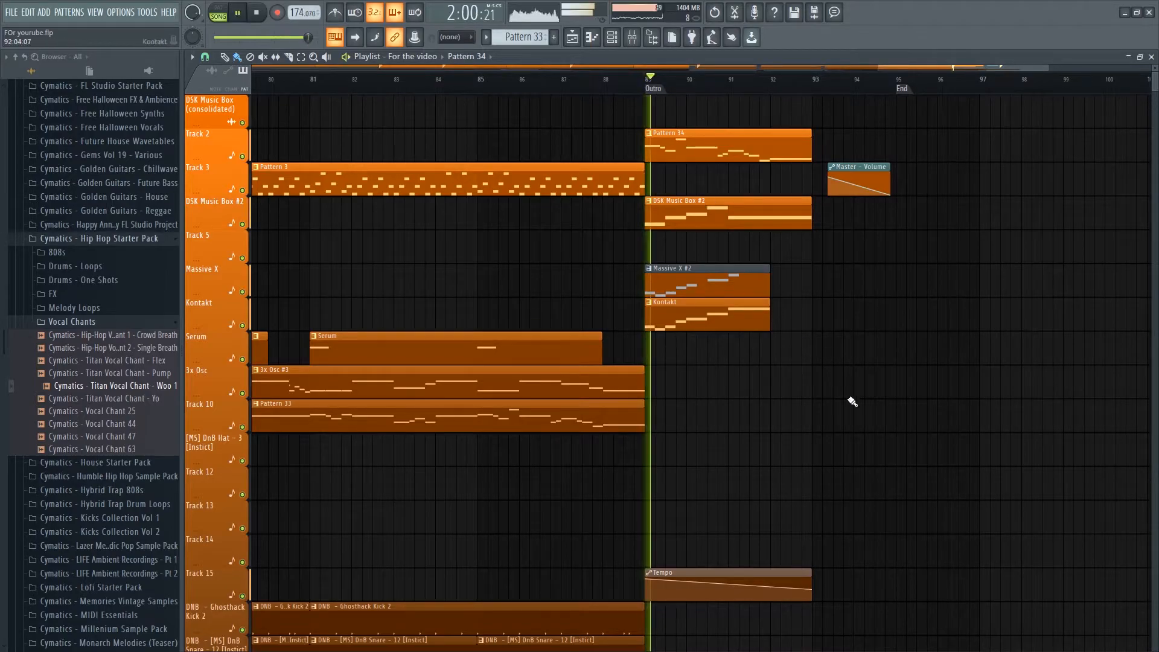
Audition the Cymatics - LIFE - Fire 1 and final Cymatics - Distance Impact clips at the Outro.
scroll(682, 325, down, 6)
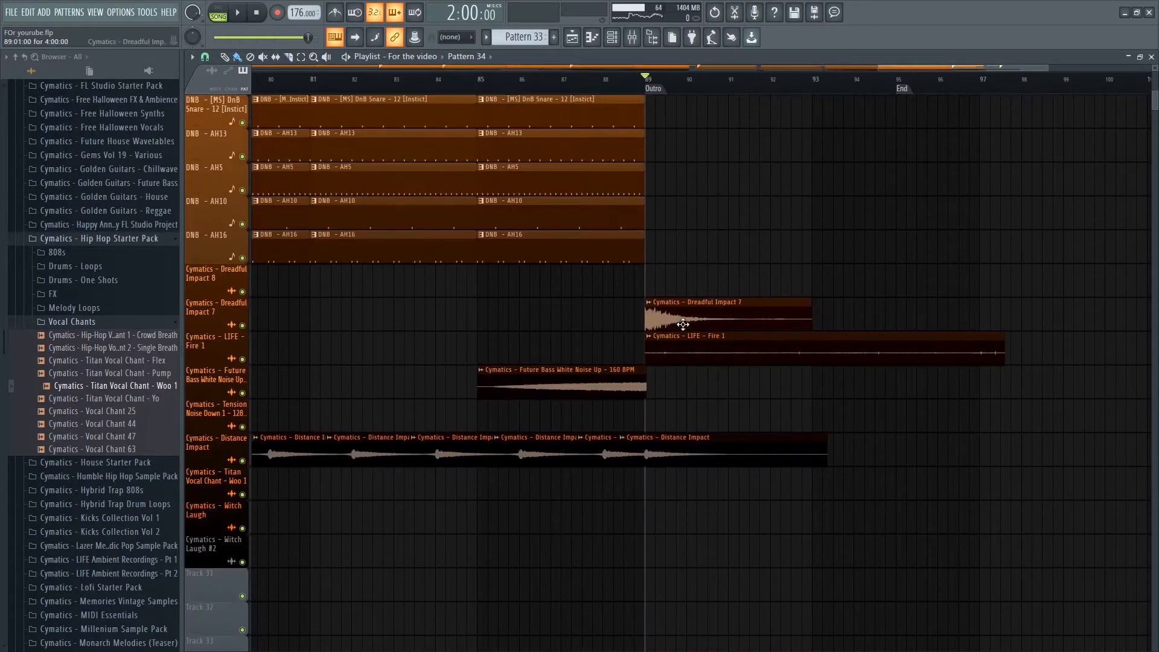
click(642, 351)
scroll(851, 373, down, 2)
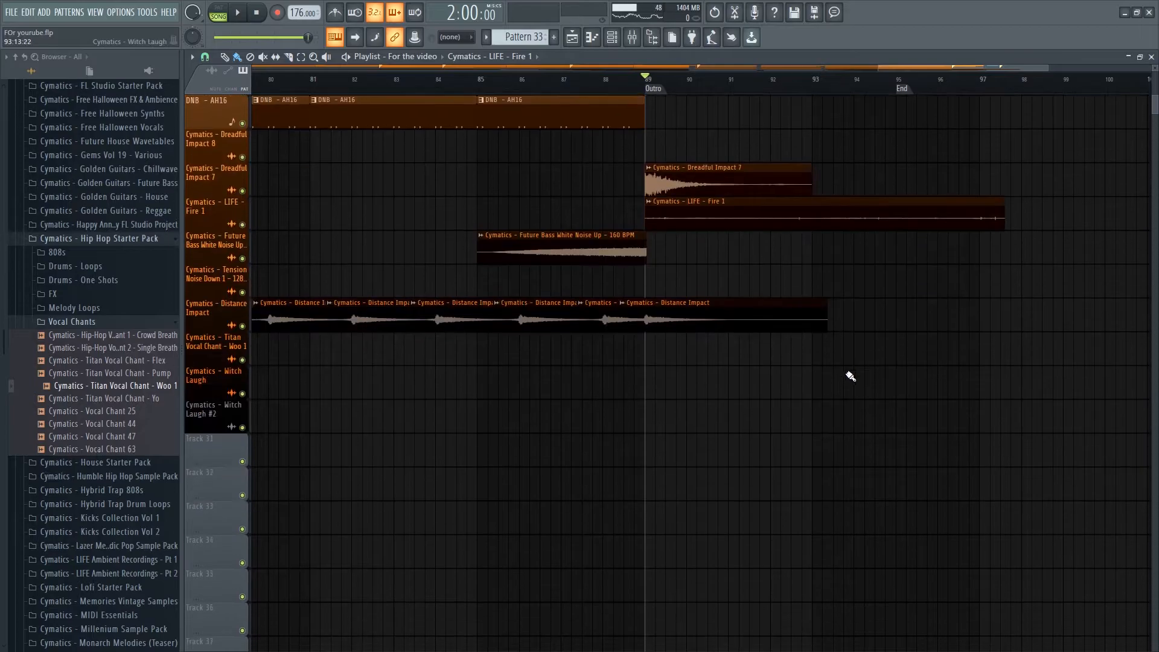
alt+right_click(727, 326)
alt+right_click(639, 318)
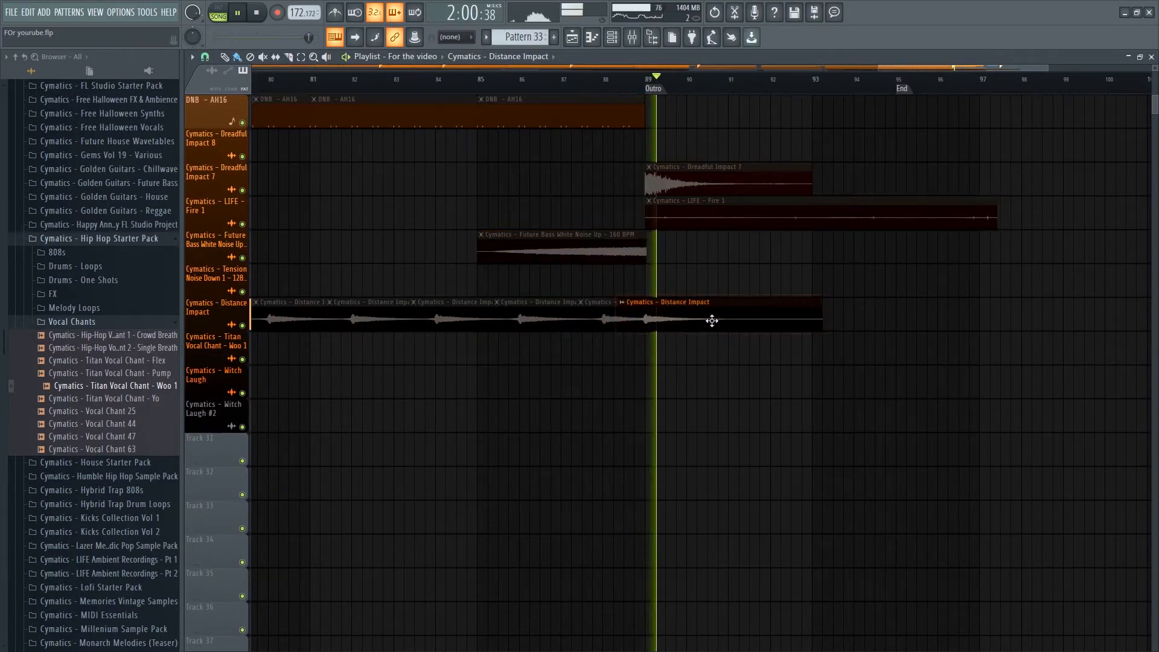
Audition the Cymatics - Dreadful Impact 7 clip and the DSK Music Box #2 clip at the Outro, each on its own.
scroll(703, 362, up, 4)
alt+right_click(648, 483)
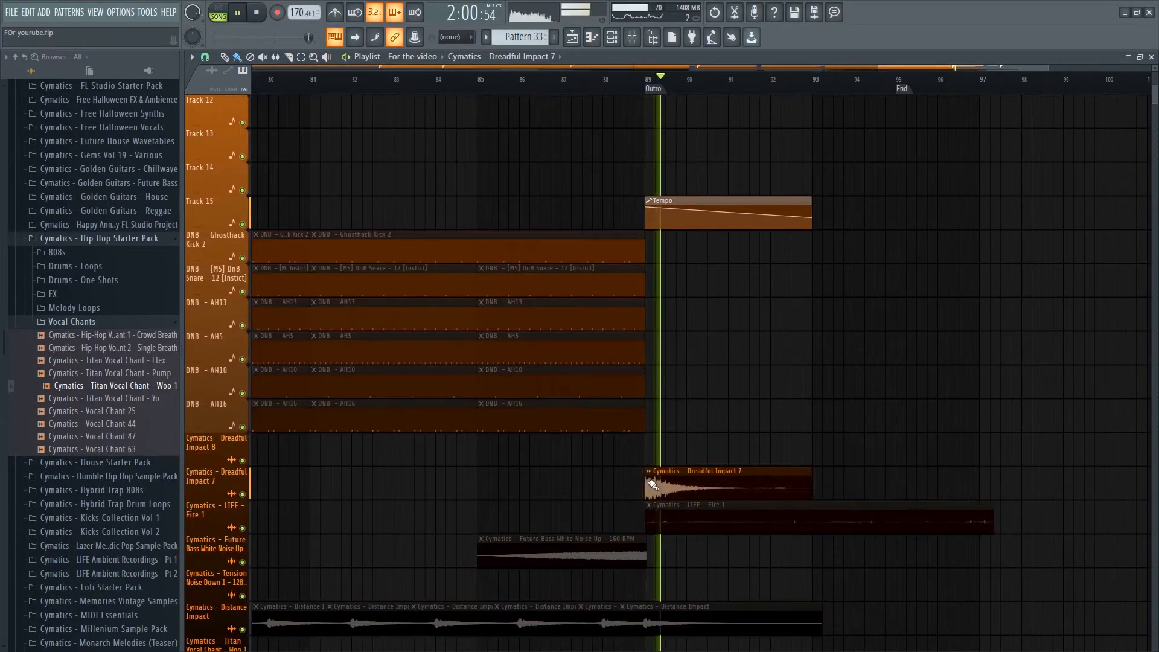
scroll(773, 429, up, 5)
scroll(775, 418, up, 3)
alt+right_click(609, 216)
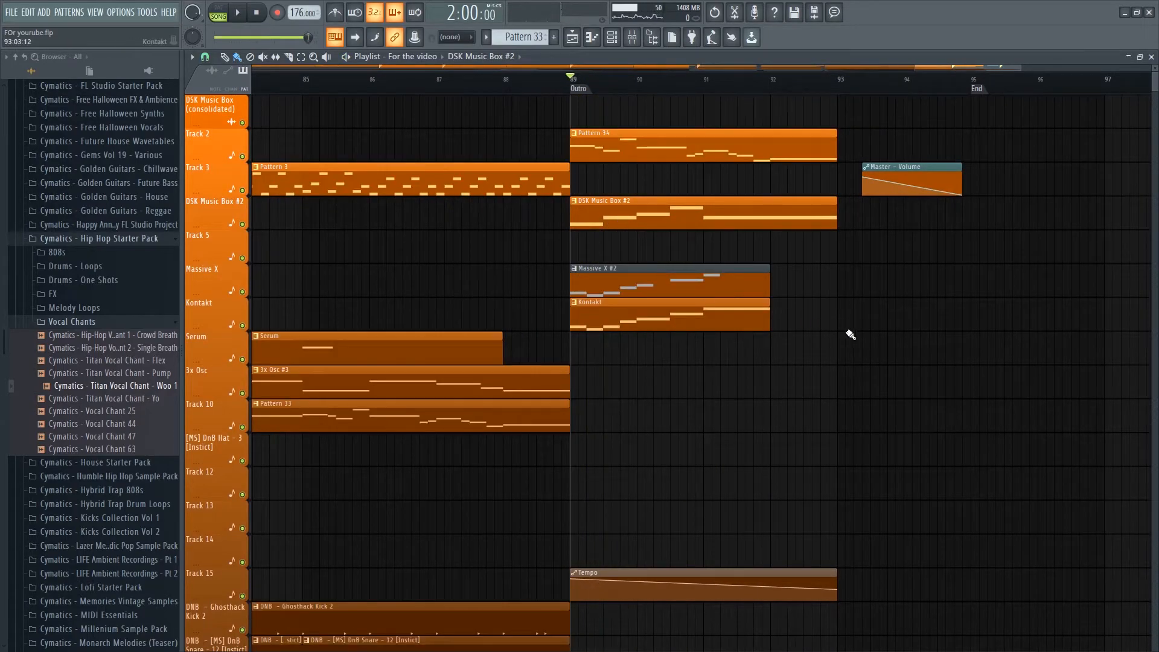
Audition the Kontakt and Massive X #2 clips at the Outro separately.
alt+right_click(585, 303)
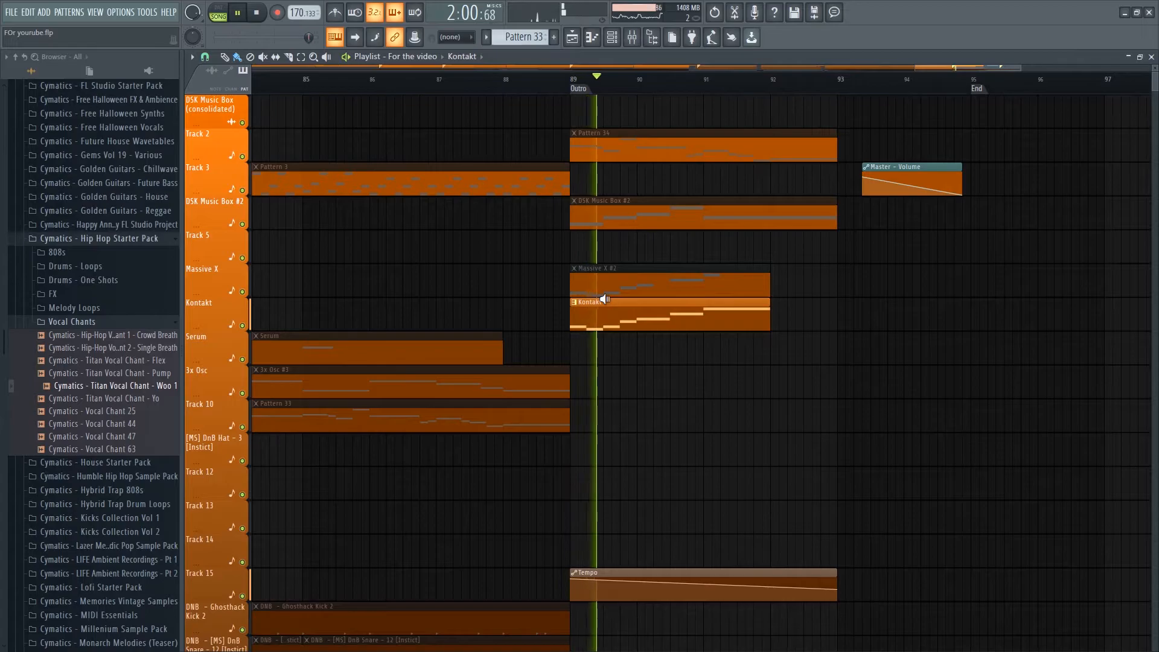
alt+right_click(579, 288)
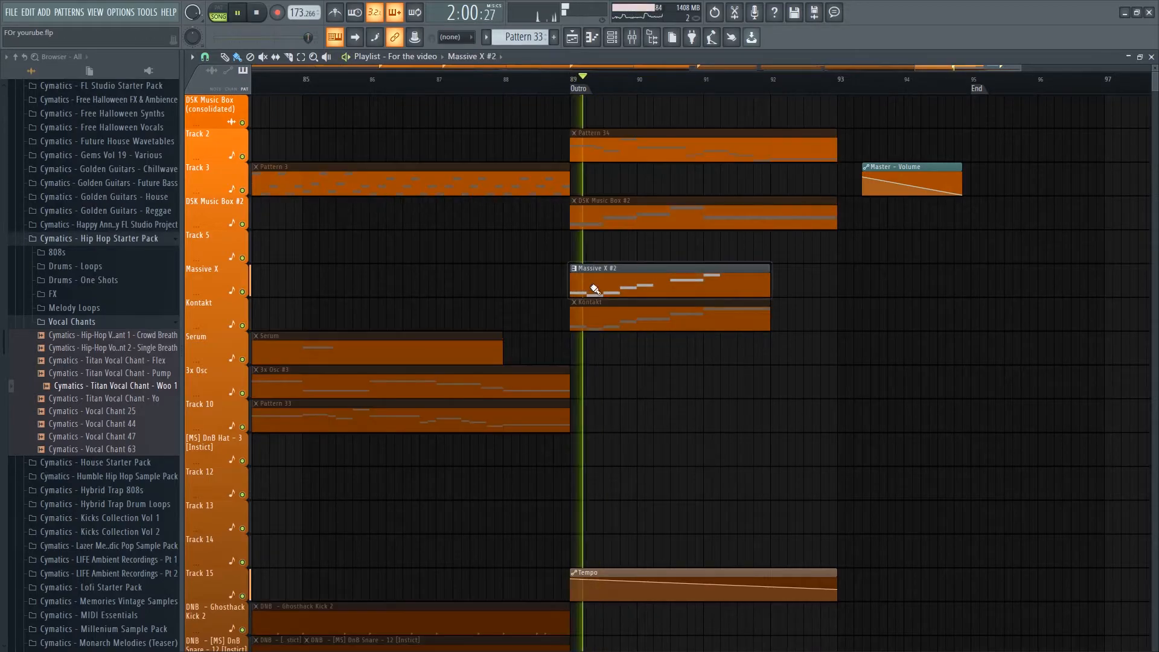
alt+right_click(589, 317)
Look over the whole arrangement, including the Future Bass White Noise Up volume multiplier automation leading into the BU marker.
scroll(773, 363, down, 4)
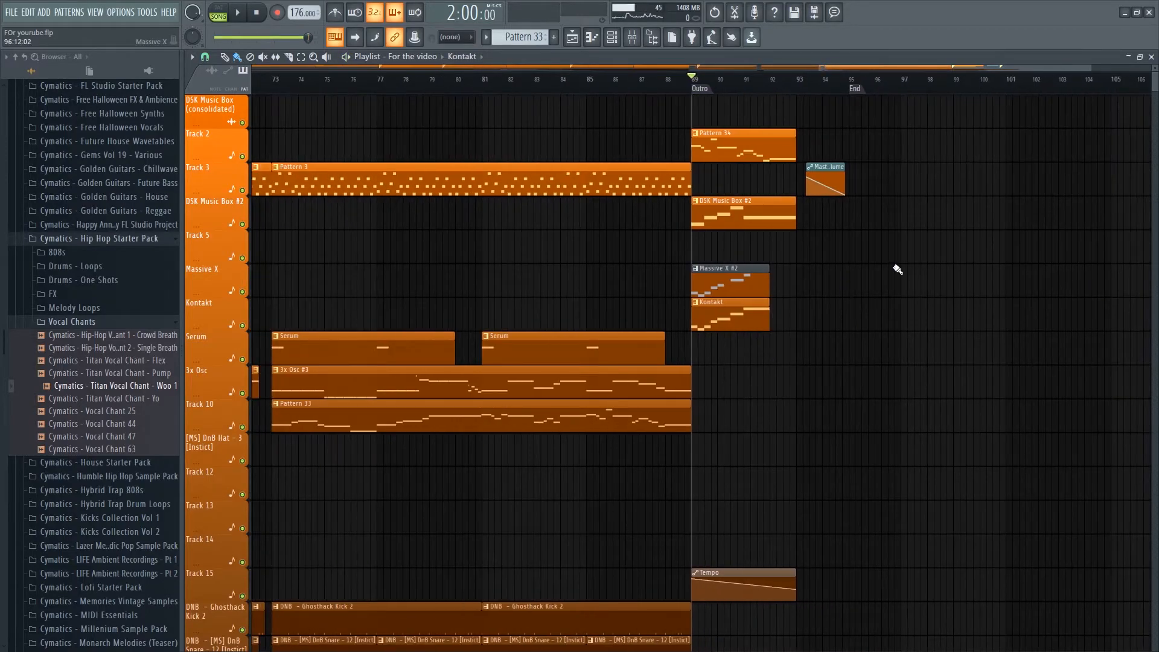
scroll(898, 270, down, 6)
scroll(905, 344, down, 5)
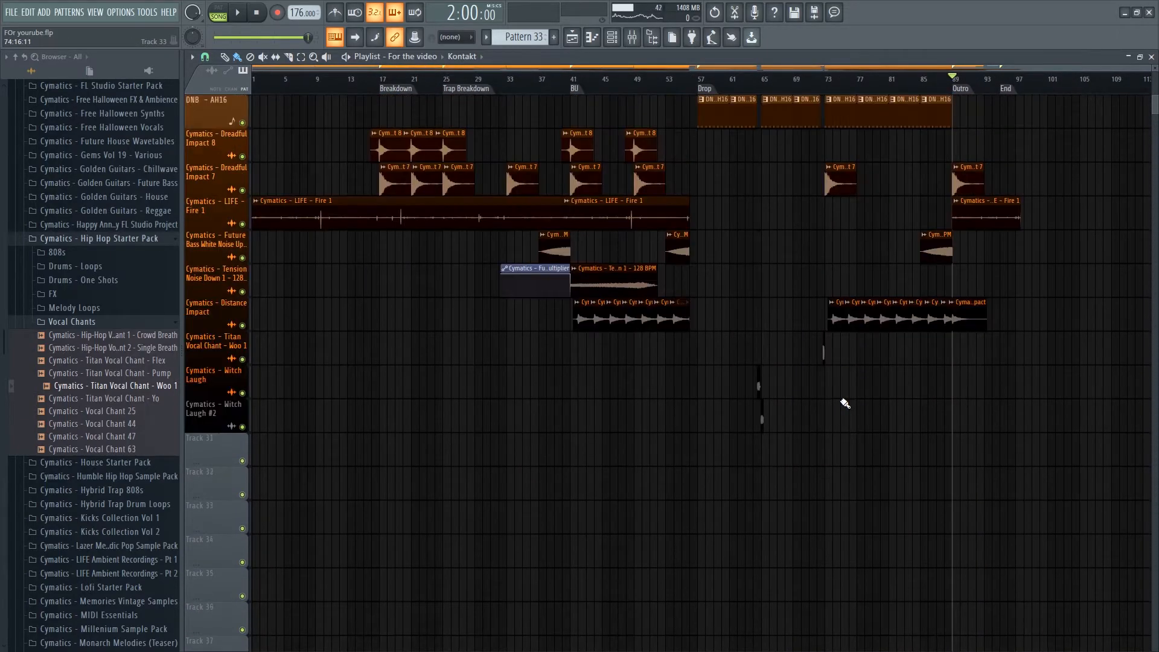
scroll(535, 316, up, 10)
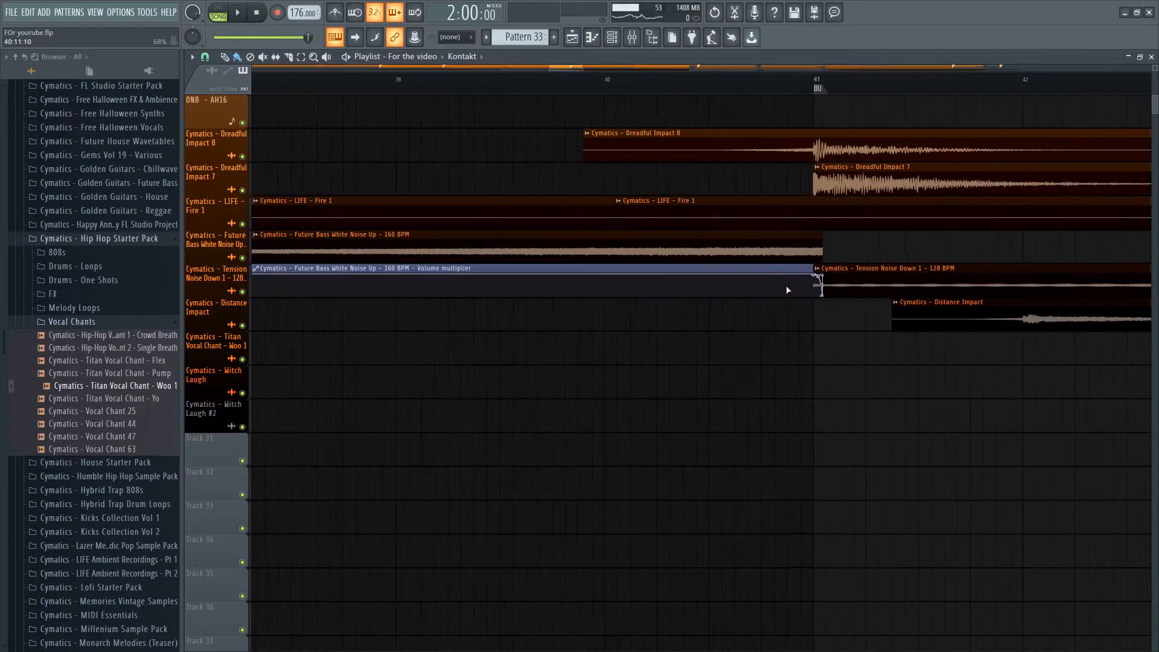
scroll(766, 290, down, 8)
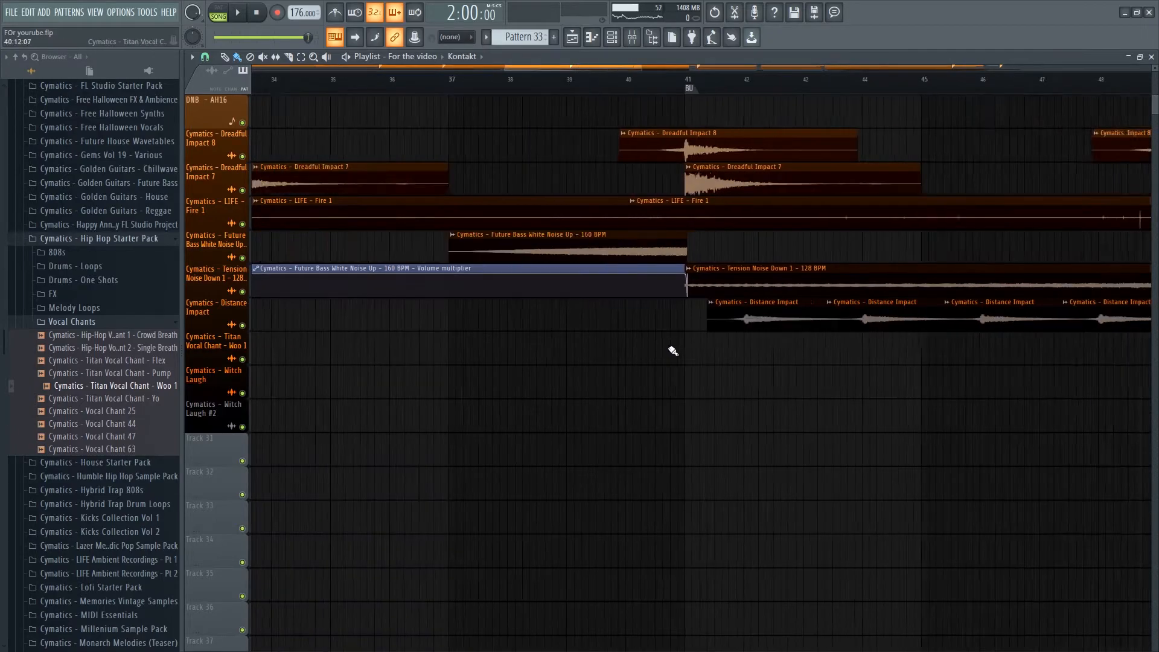
scroll(674, 350, down, 4)
scroll(673, 356, up, 6)
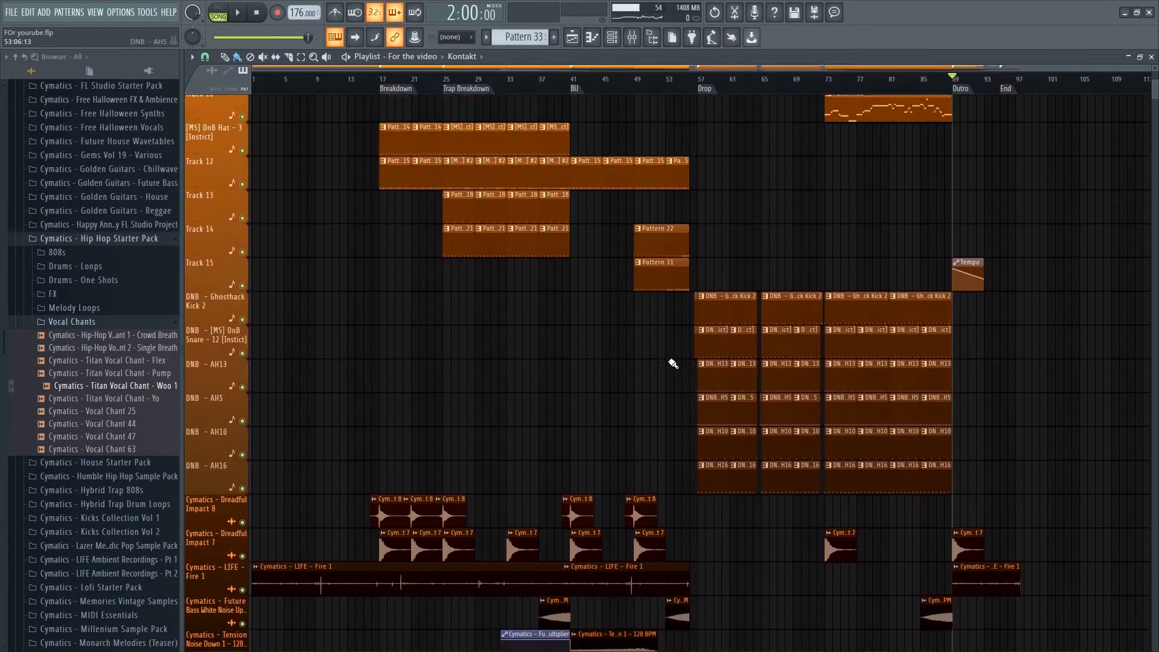
scroll(670, 365, up, 1)
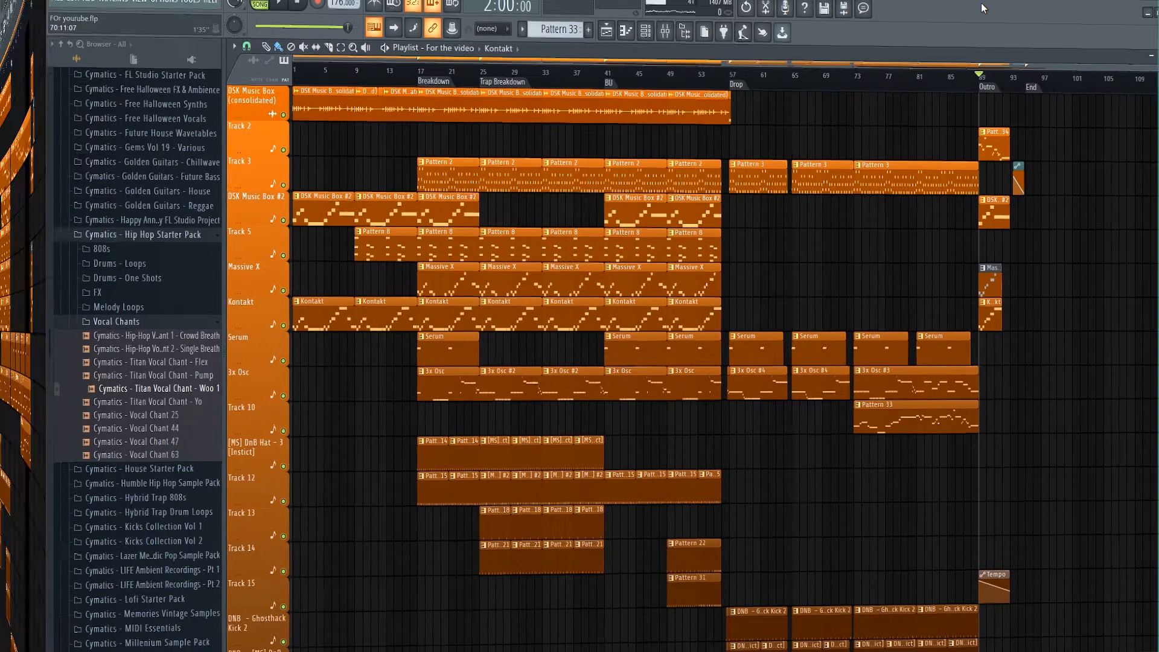
scroll(834, 400, down, 4)
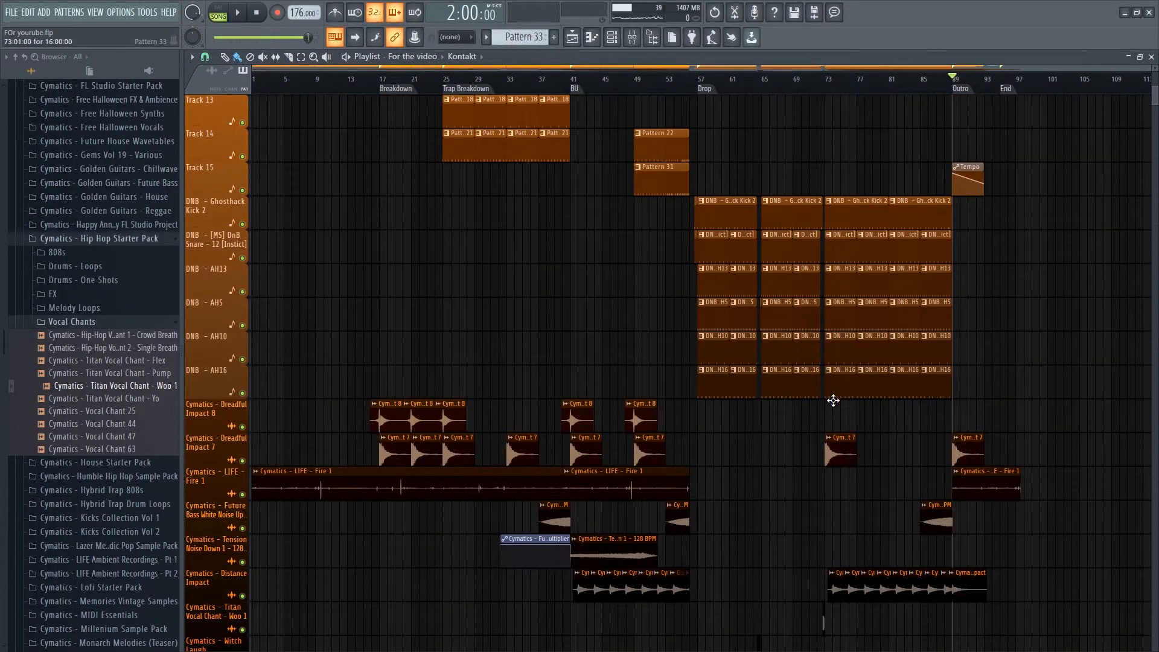
Collapse the Vocal Chants and Cymatics - Hip Hop Starter Pack folders and reduce the browser to its top-level folders.
click(84, 322)
click(119, 240)
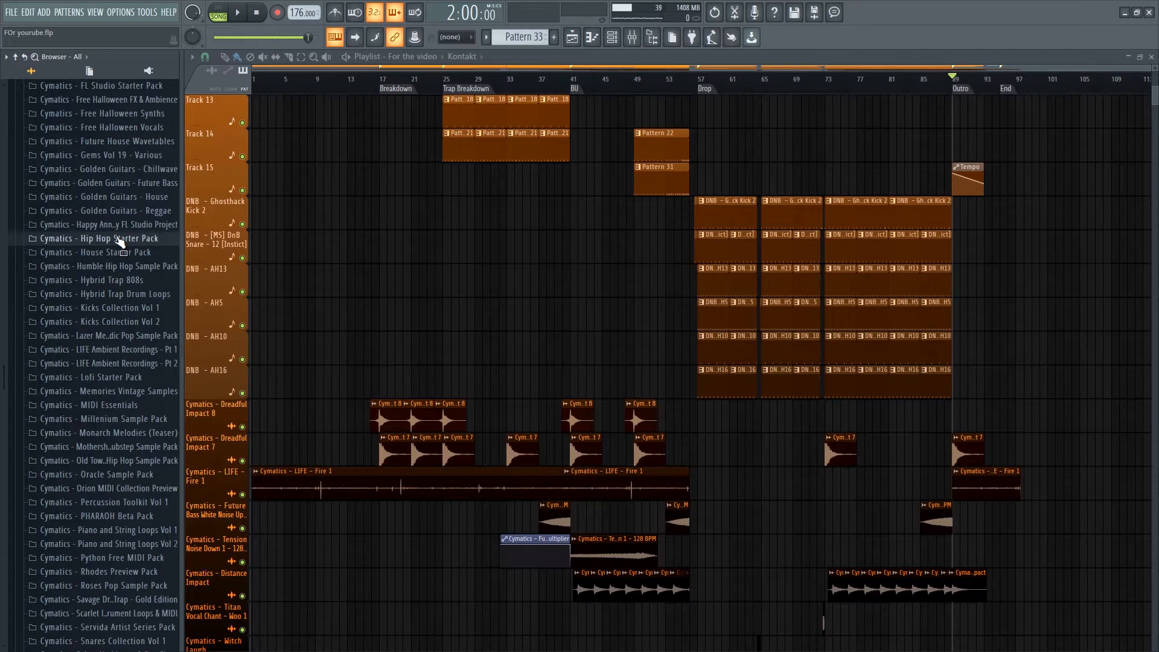
scroll(665, 339, up, 6)
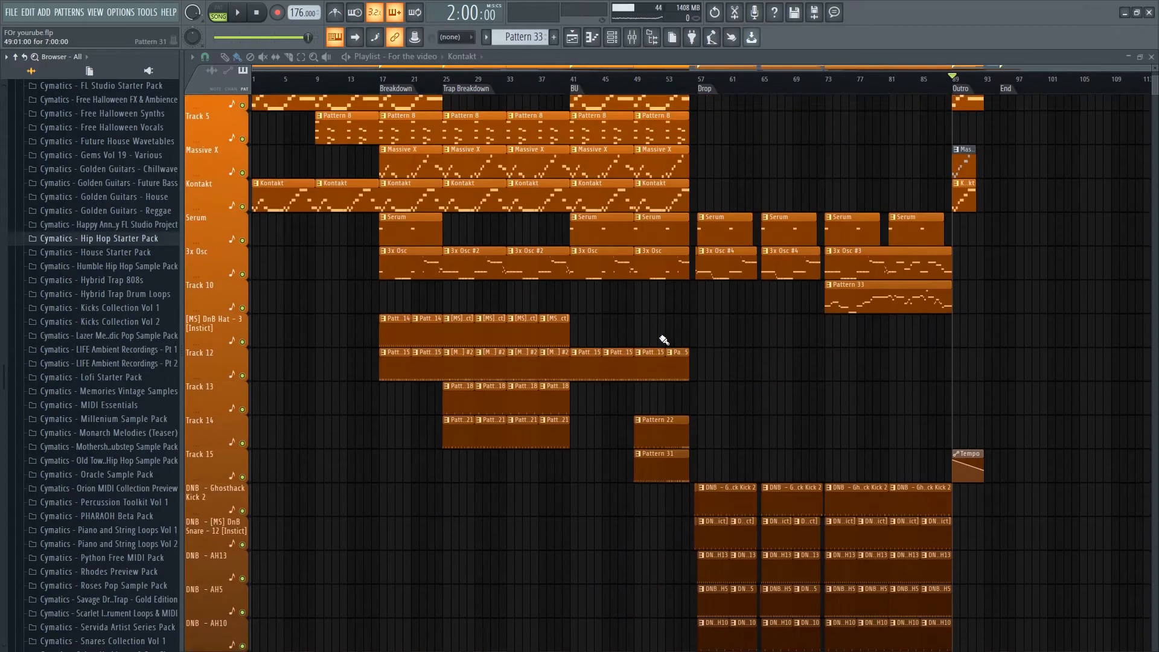
click(16, 57)
scroll(902, 297, down, 5)
scroll(902, 298, down, 5)
scroll(890, 308, up, 8)
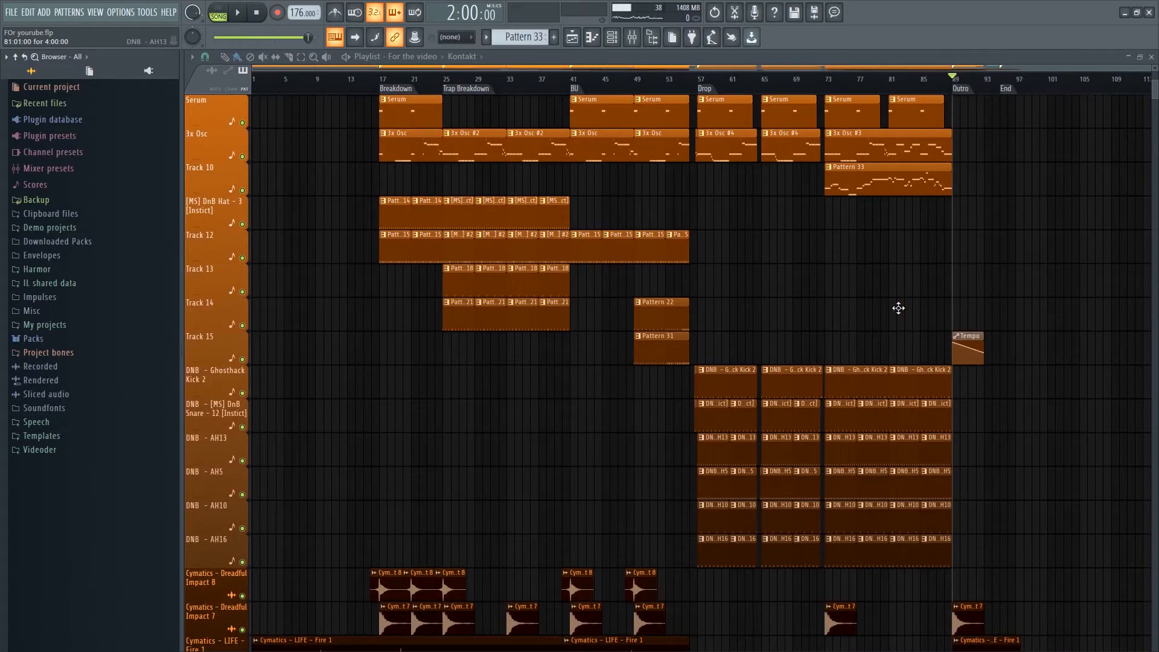